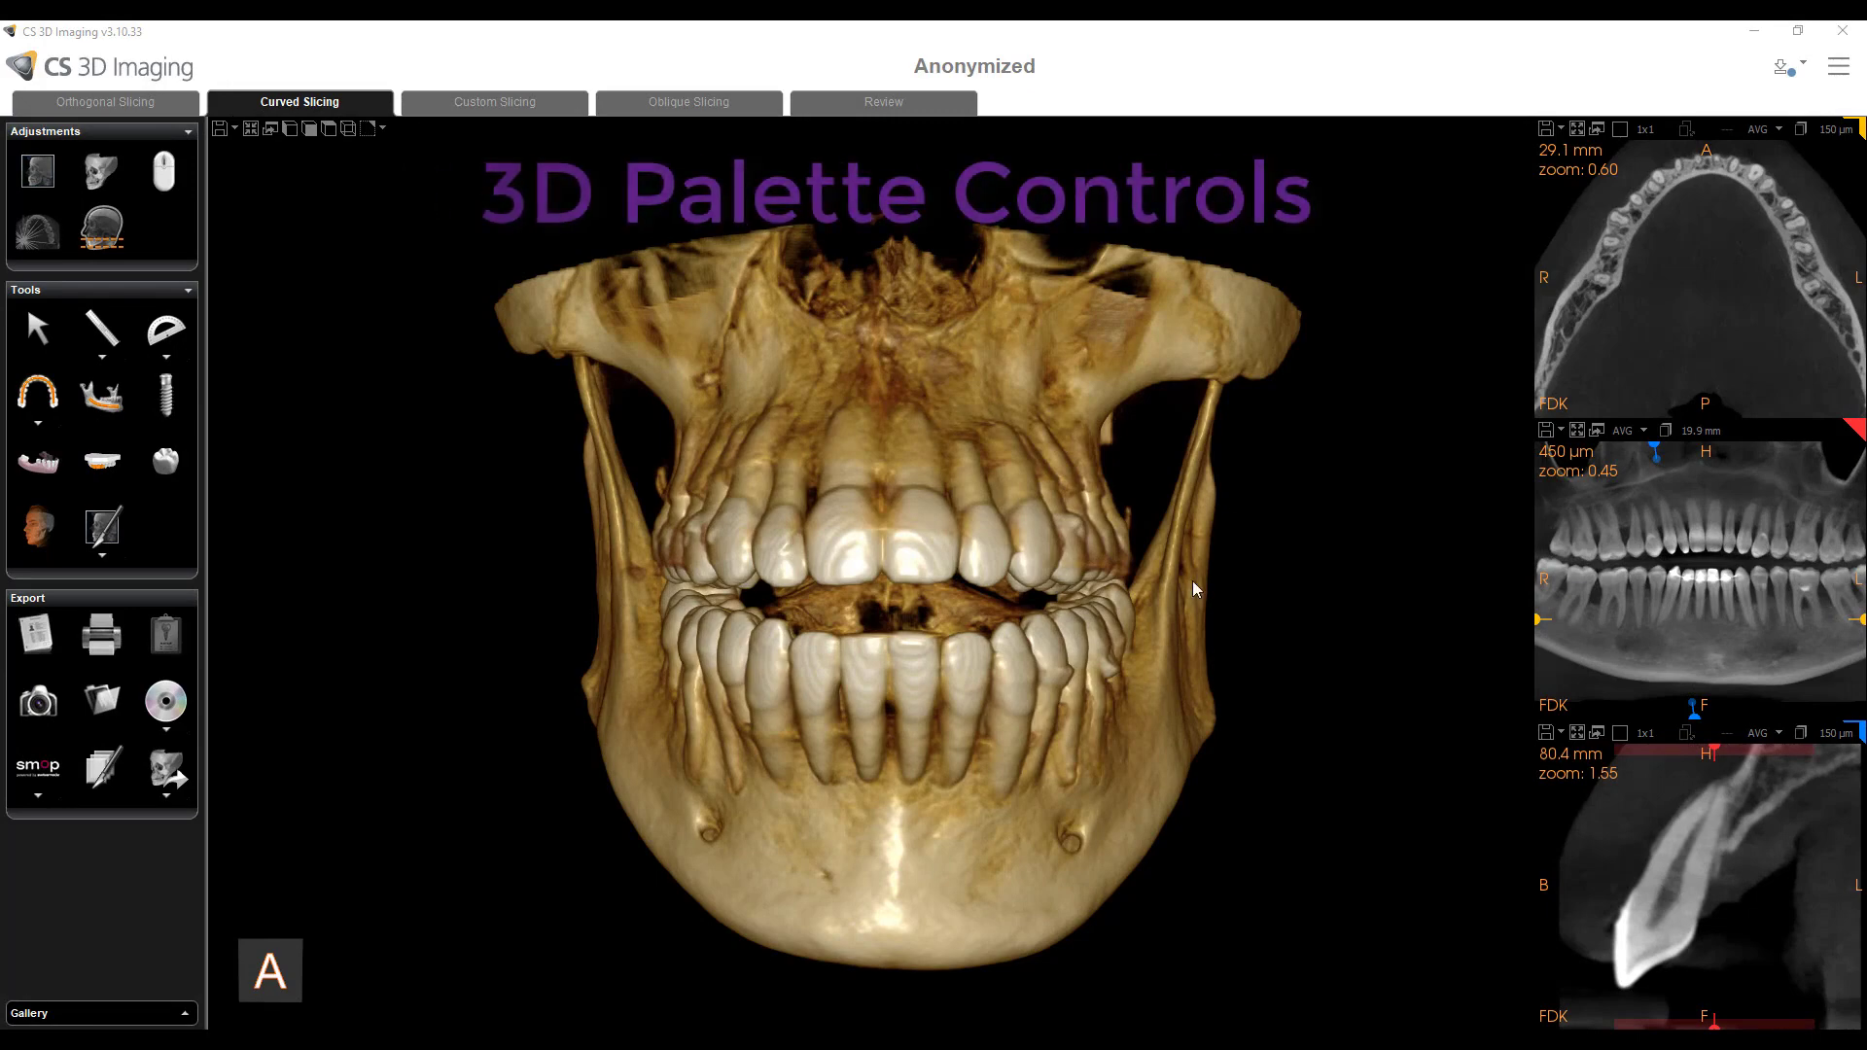
- Open the 3D adjustments for the skull rendering and show the tissue limit scale beneath it
left_click_drag(942, 626, 855, 634)
left_click_drag(708, 497, 768, 457)
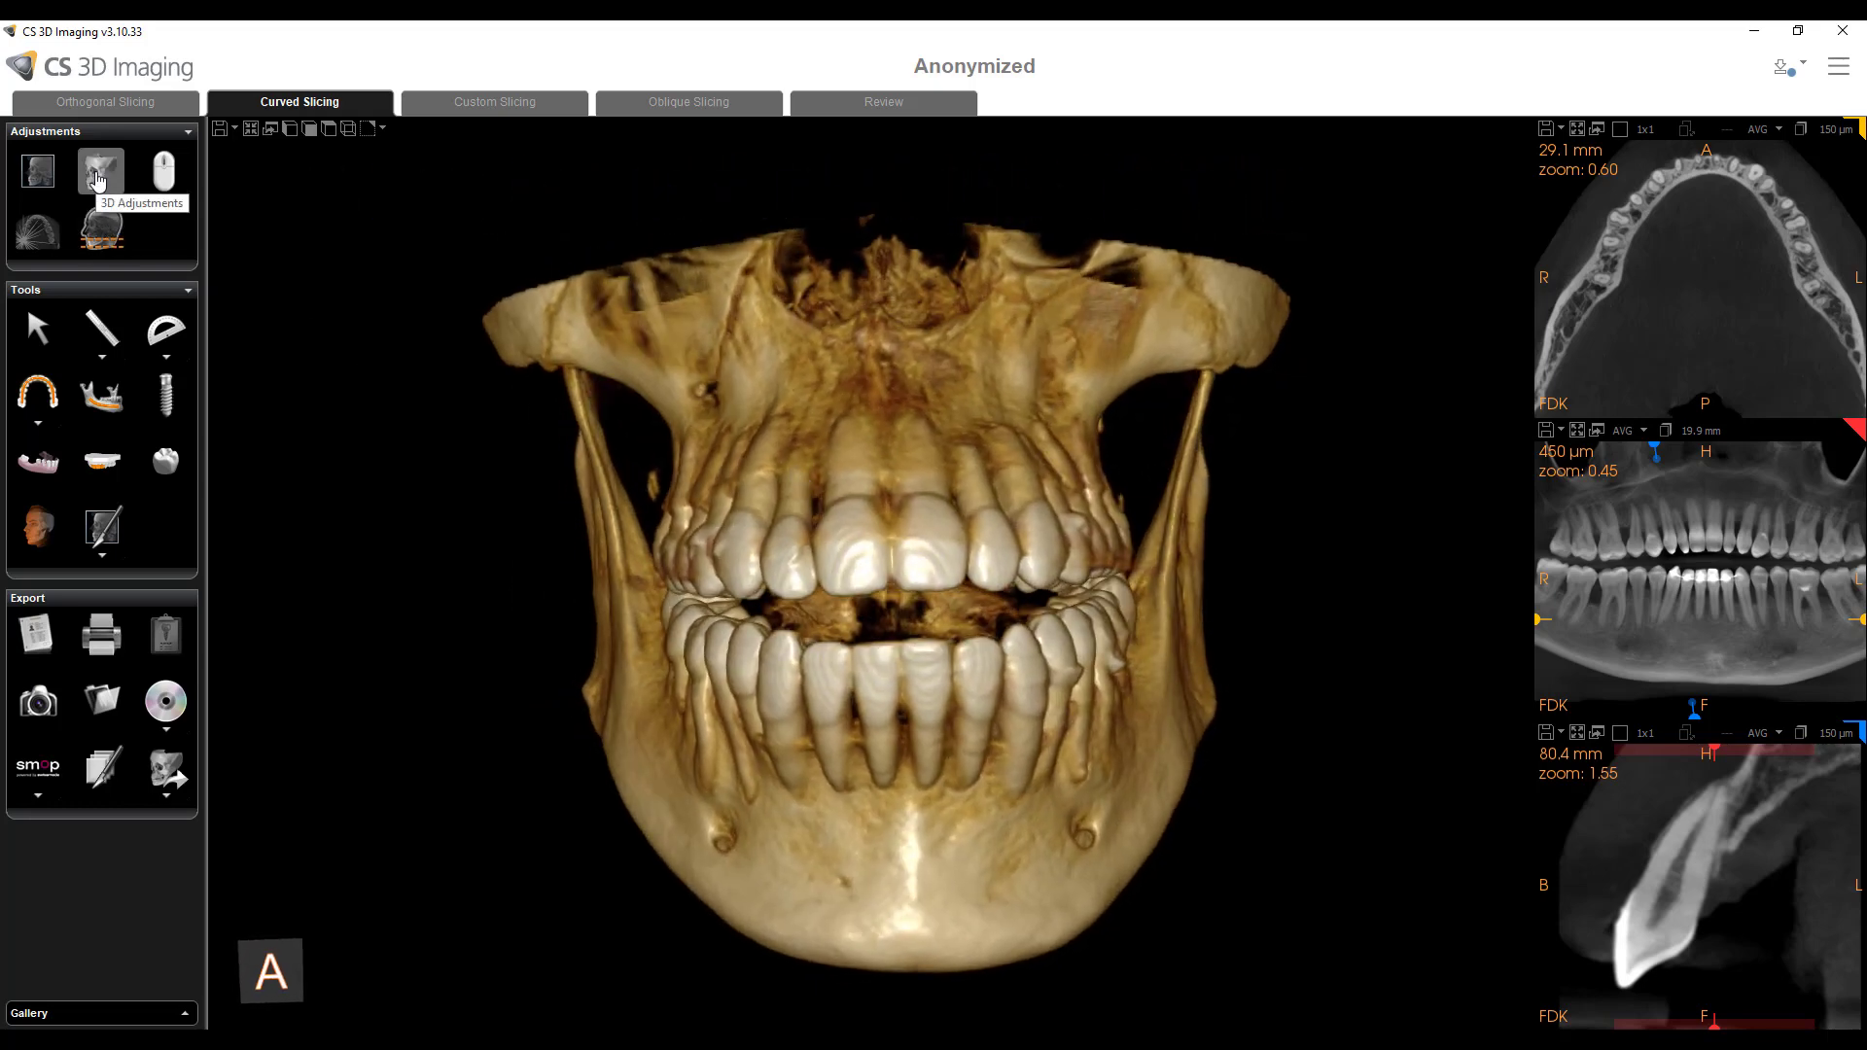
left_click(97, 178)
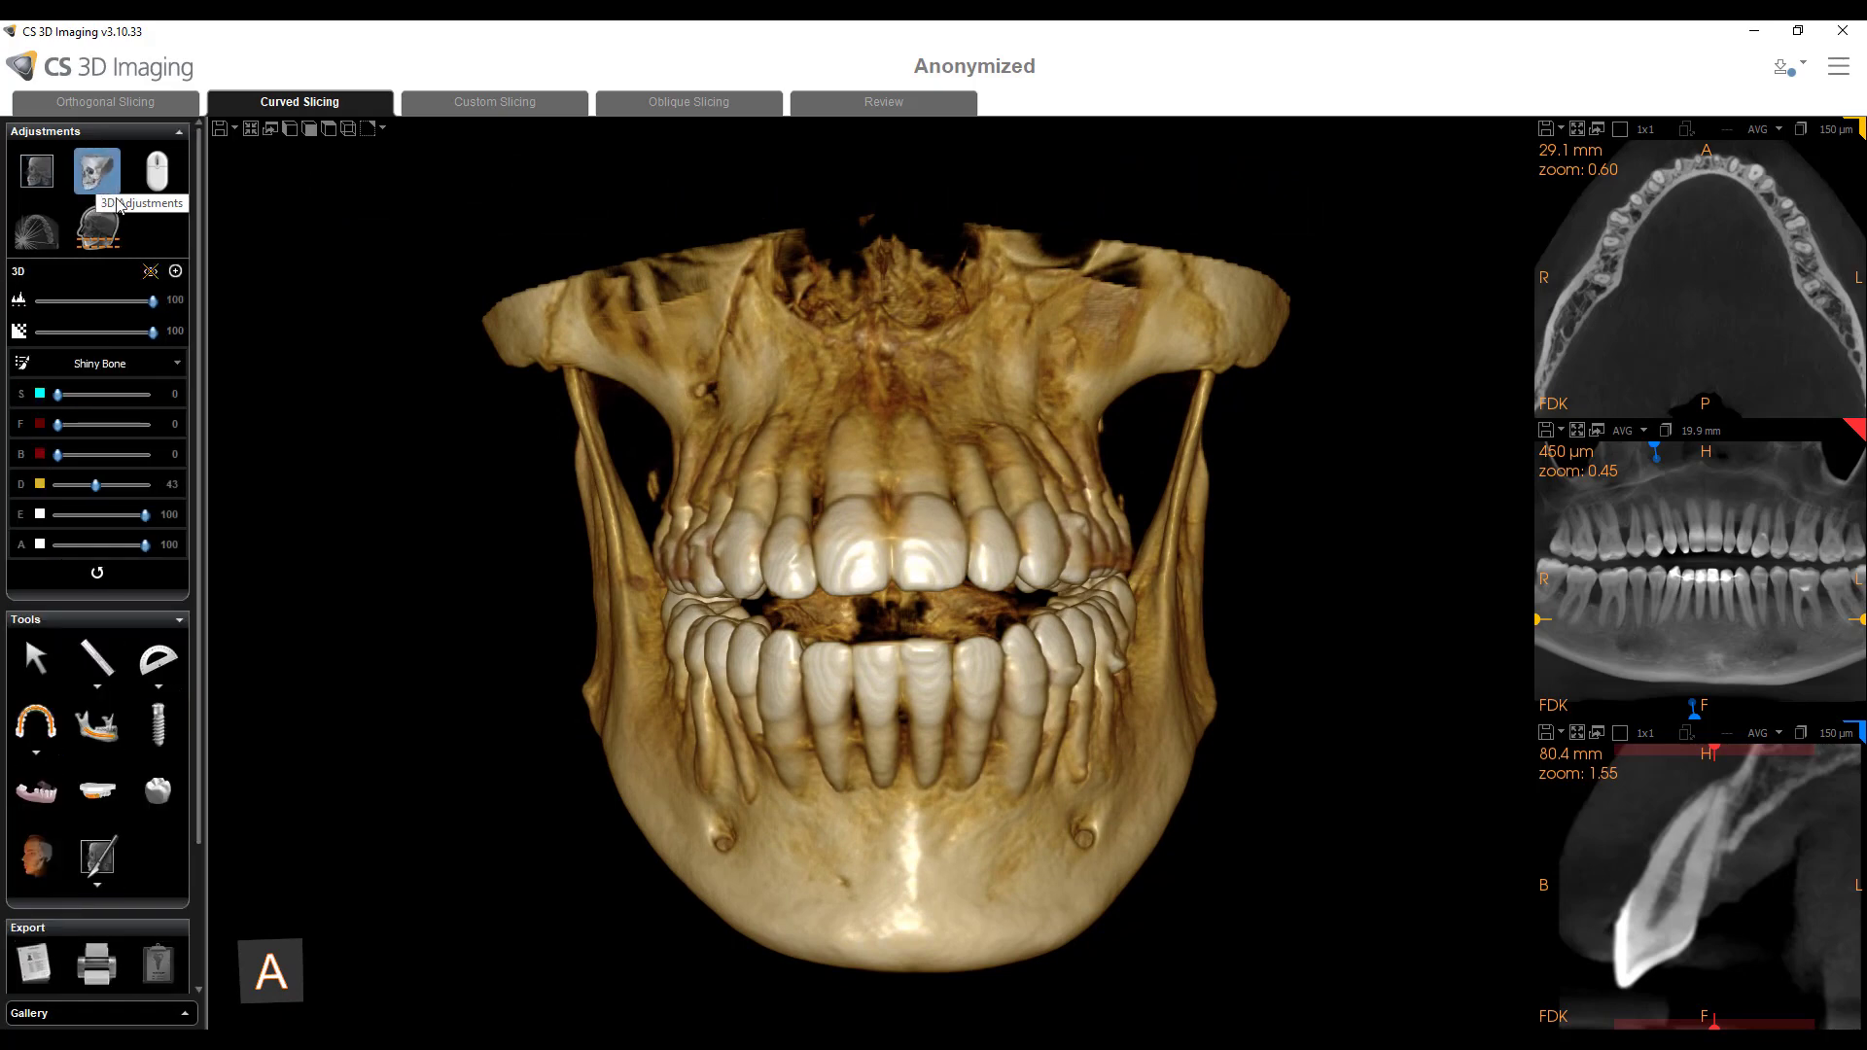
left_click(151, 274)
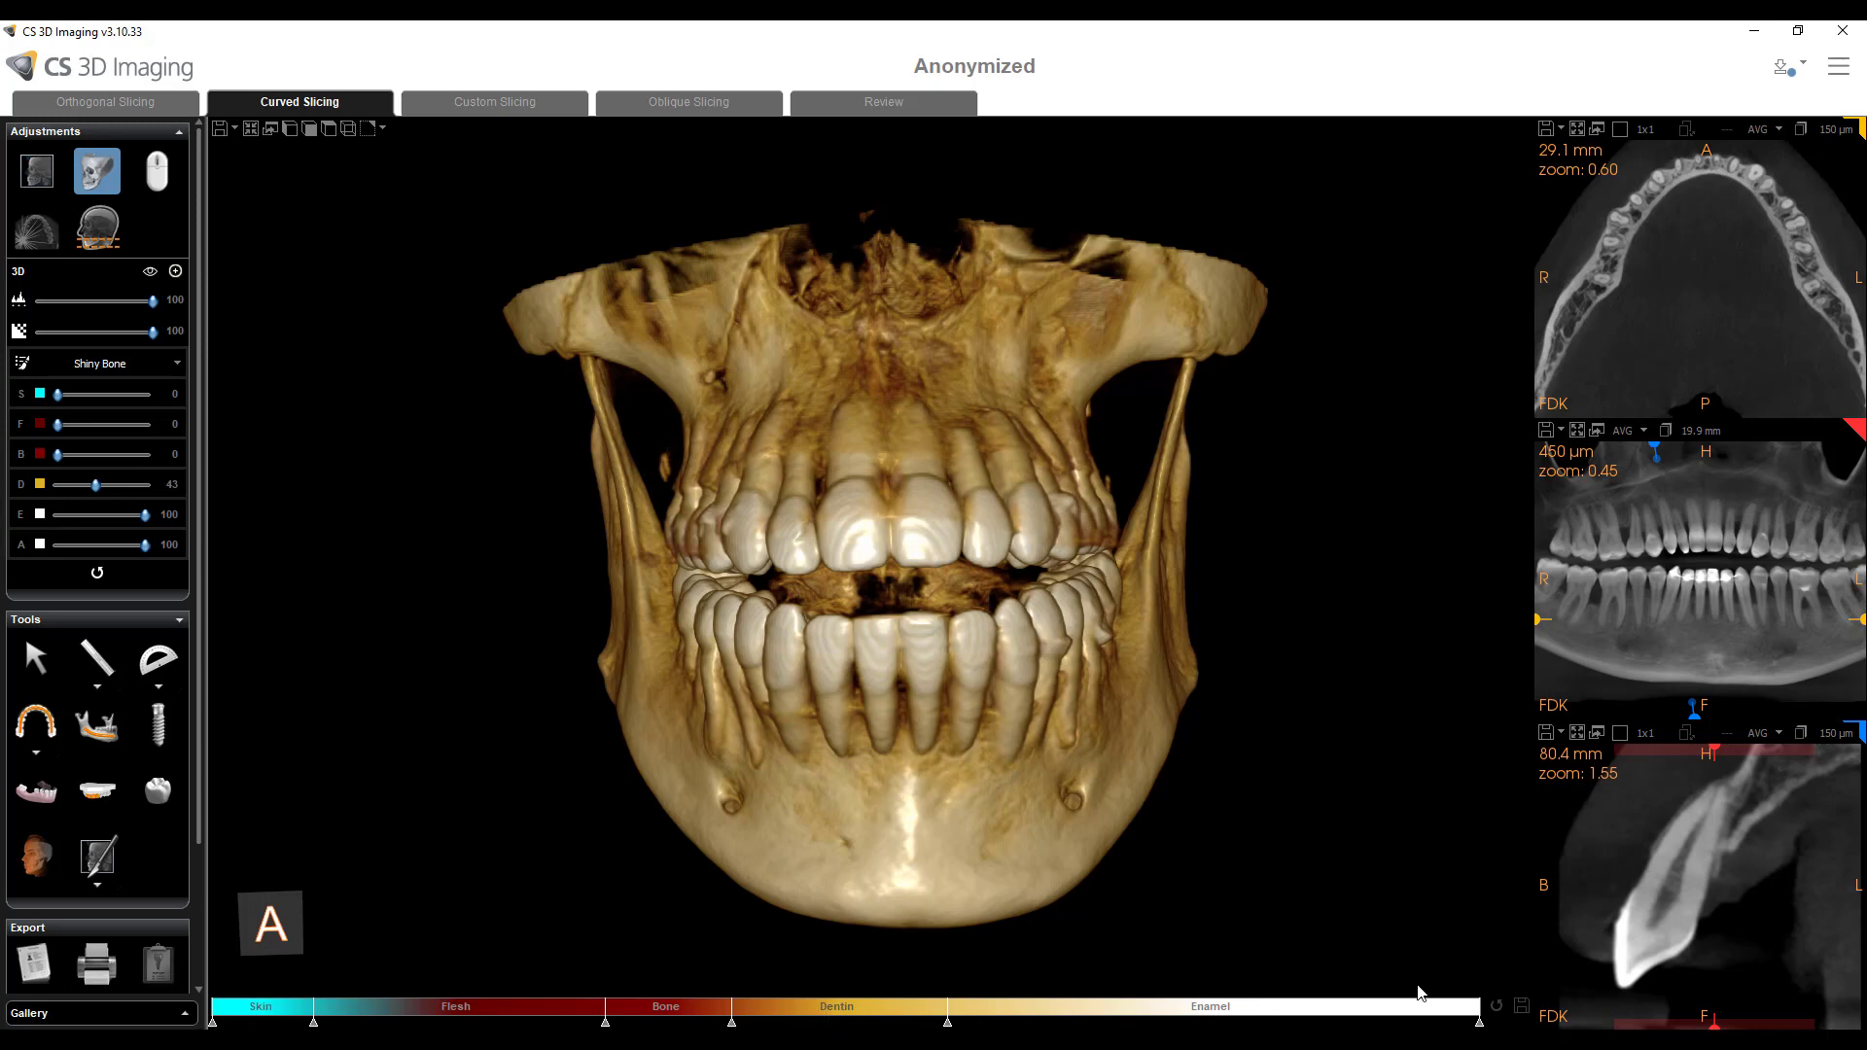
- Try adding an amalgam range above enamel on the tissue scale, and reset the tissue limits
left_click(1427, 1022)
left_click_drag(1427, 1022, 1403, 1023)
left_click(1496, 1006)
- Try shifting the dentin–enamel and bone–dentin limits toward the denser end of the scale, and reset the tissue limits
left_click_drag(948, 1021, 1277, 1021)
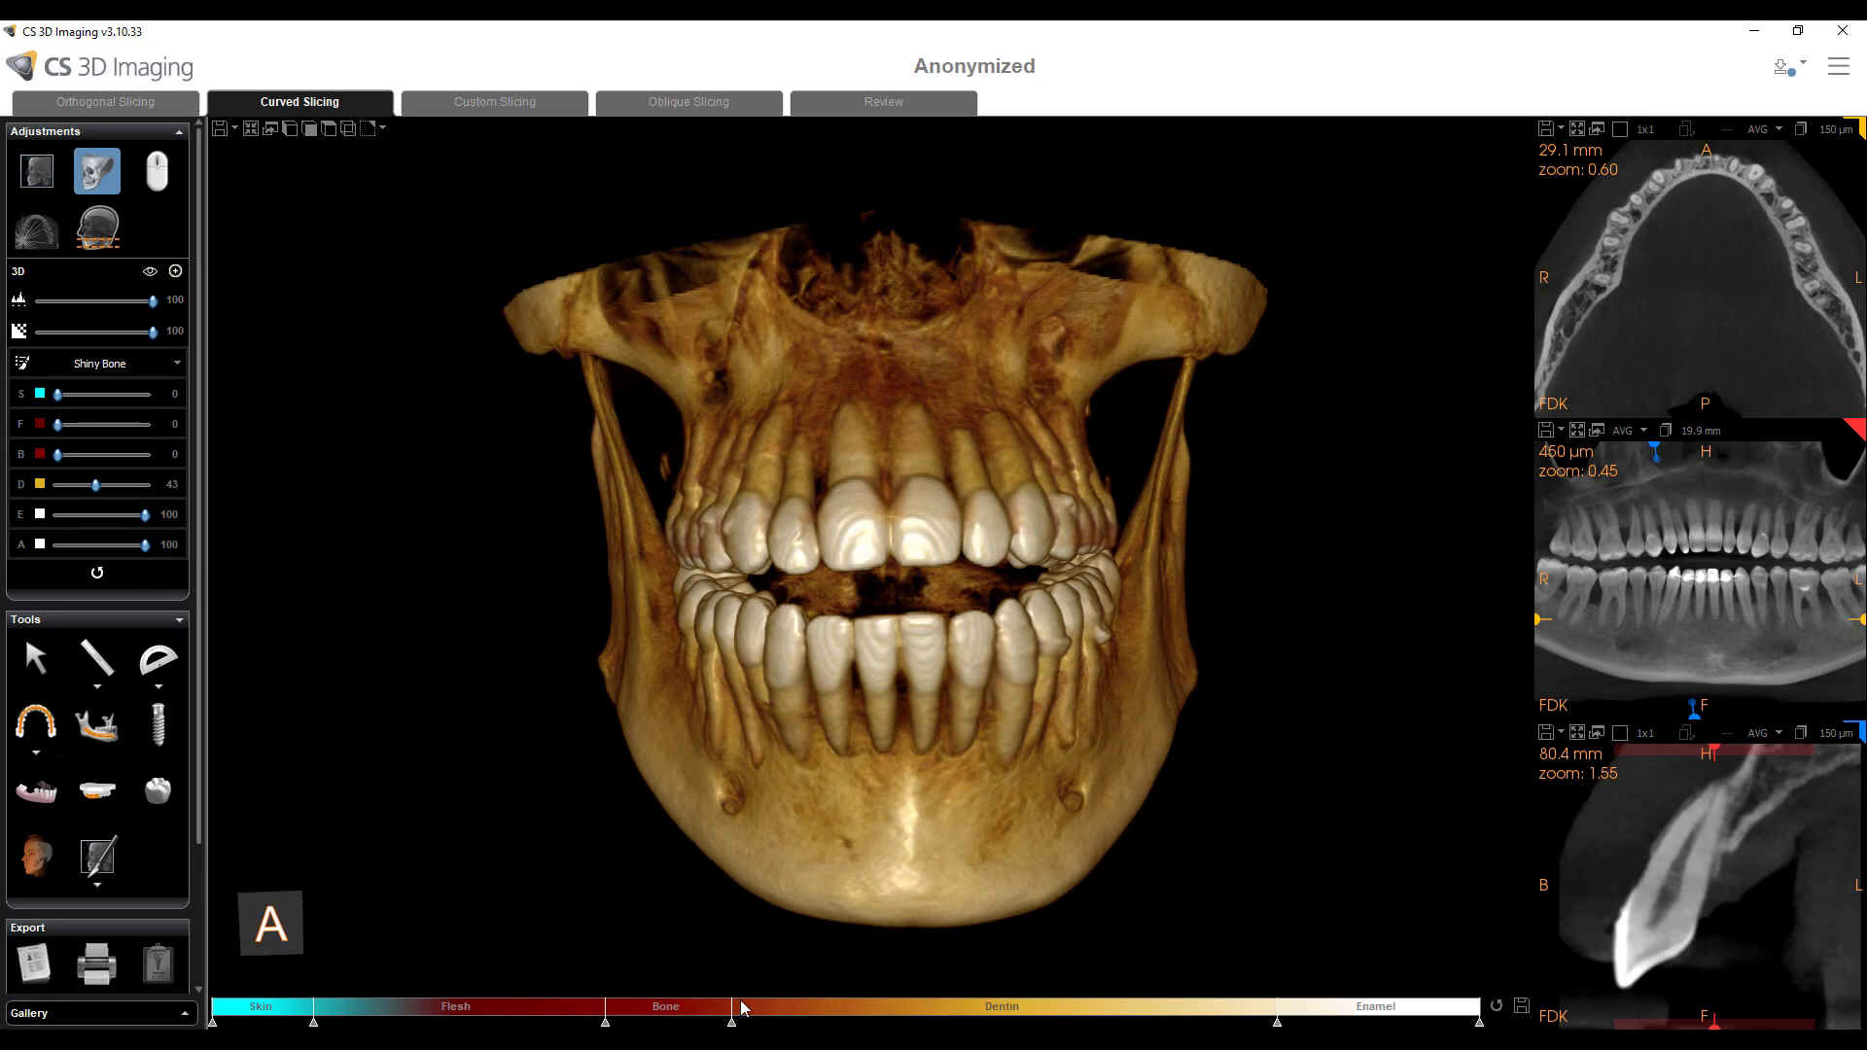
left_click_drag(731, 1021, 1086, 1021)
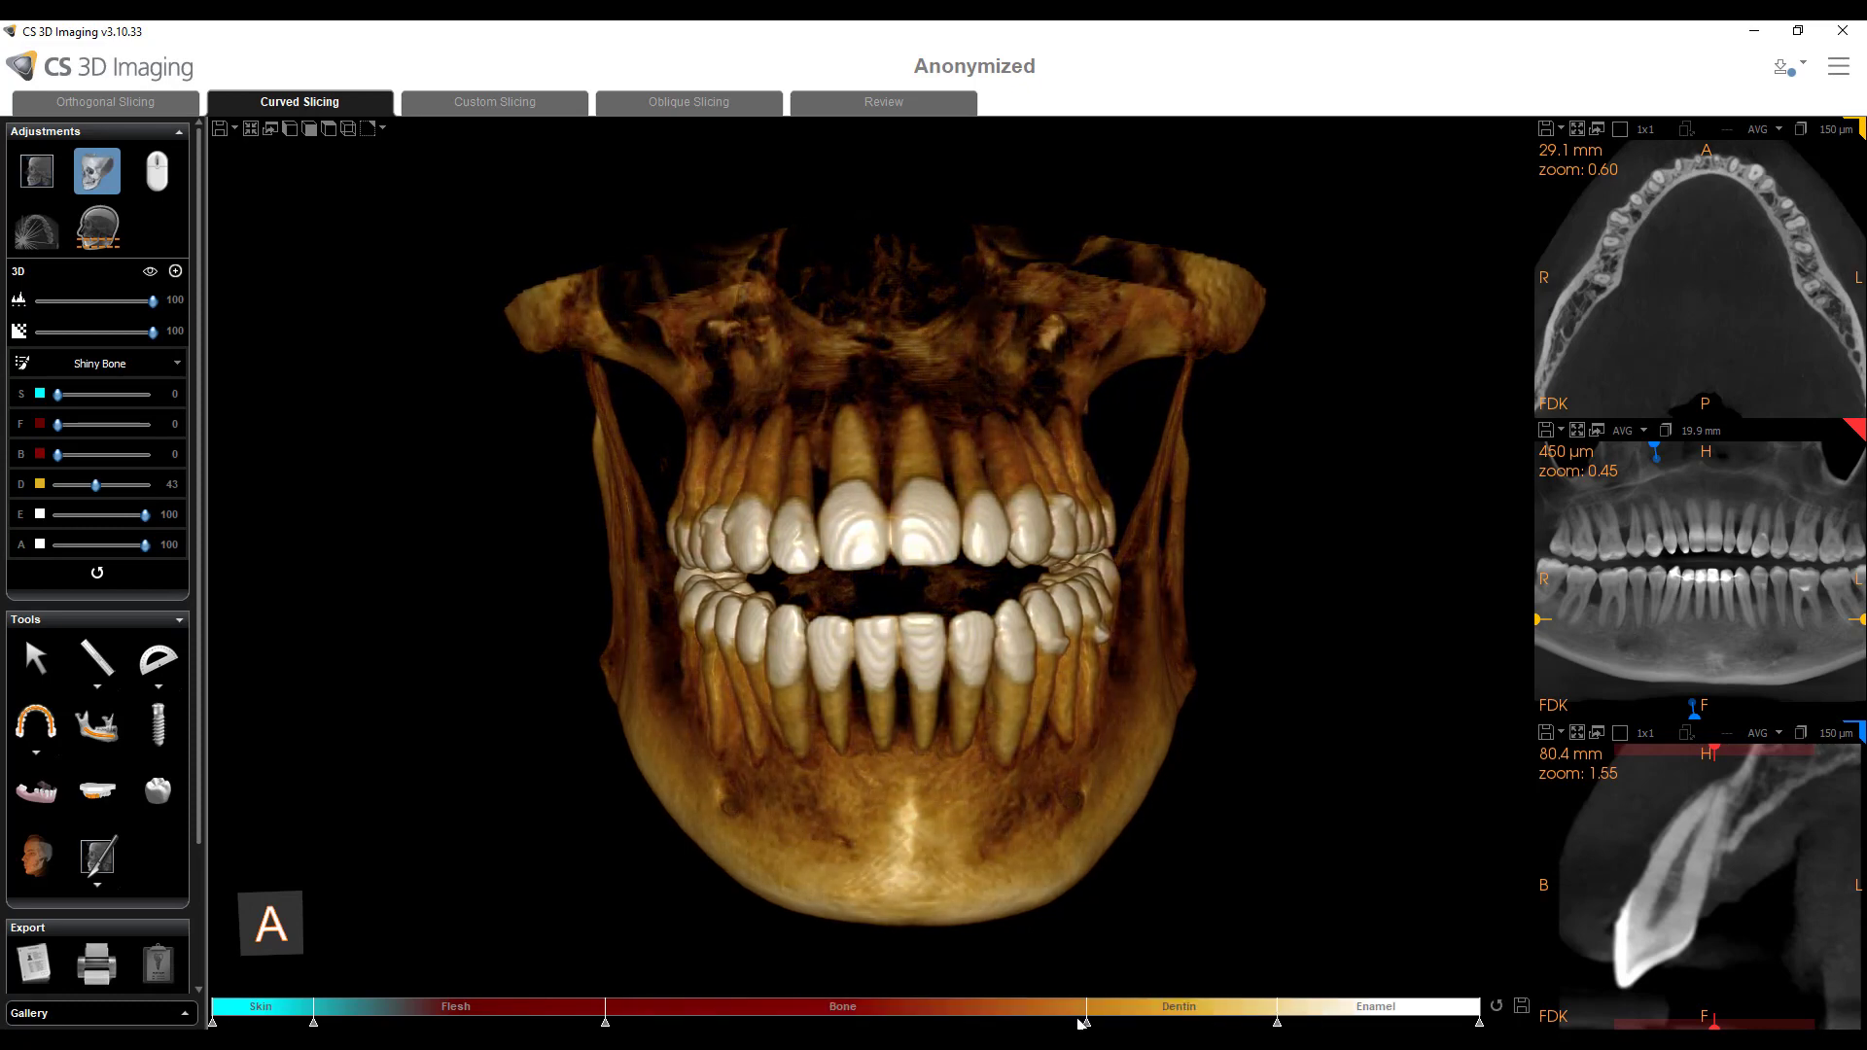
left_click(1496, 1008)
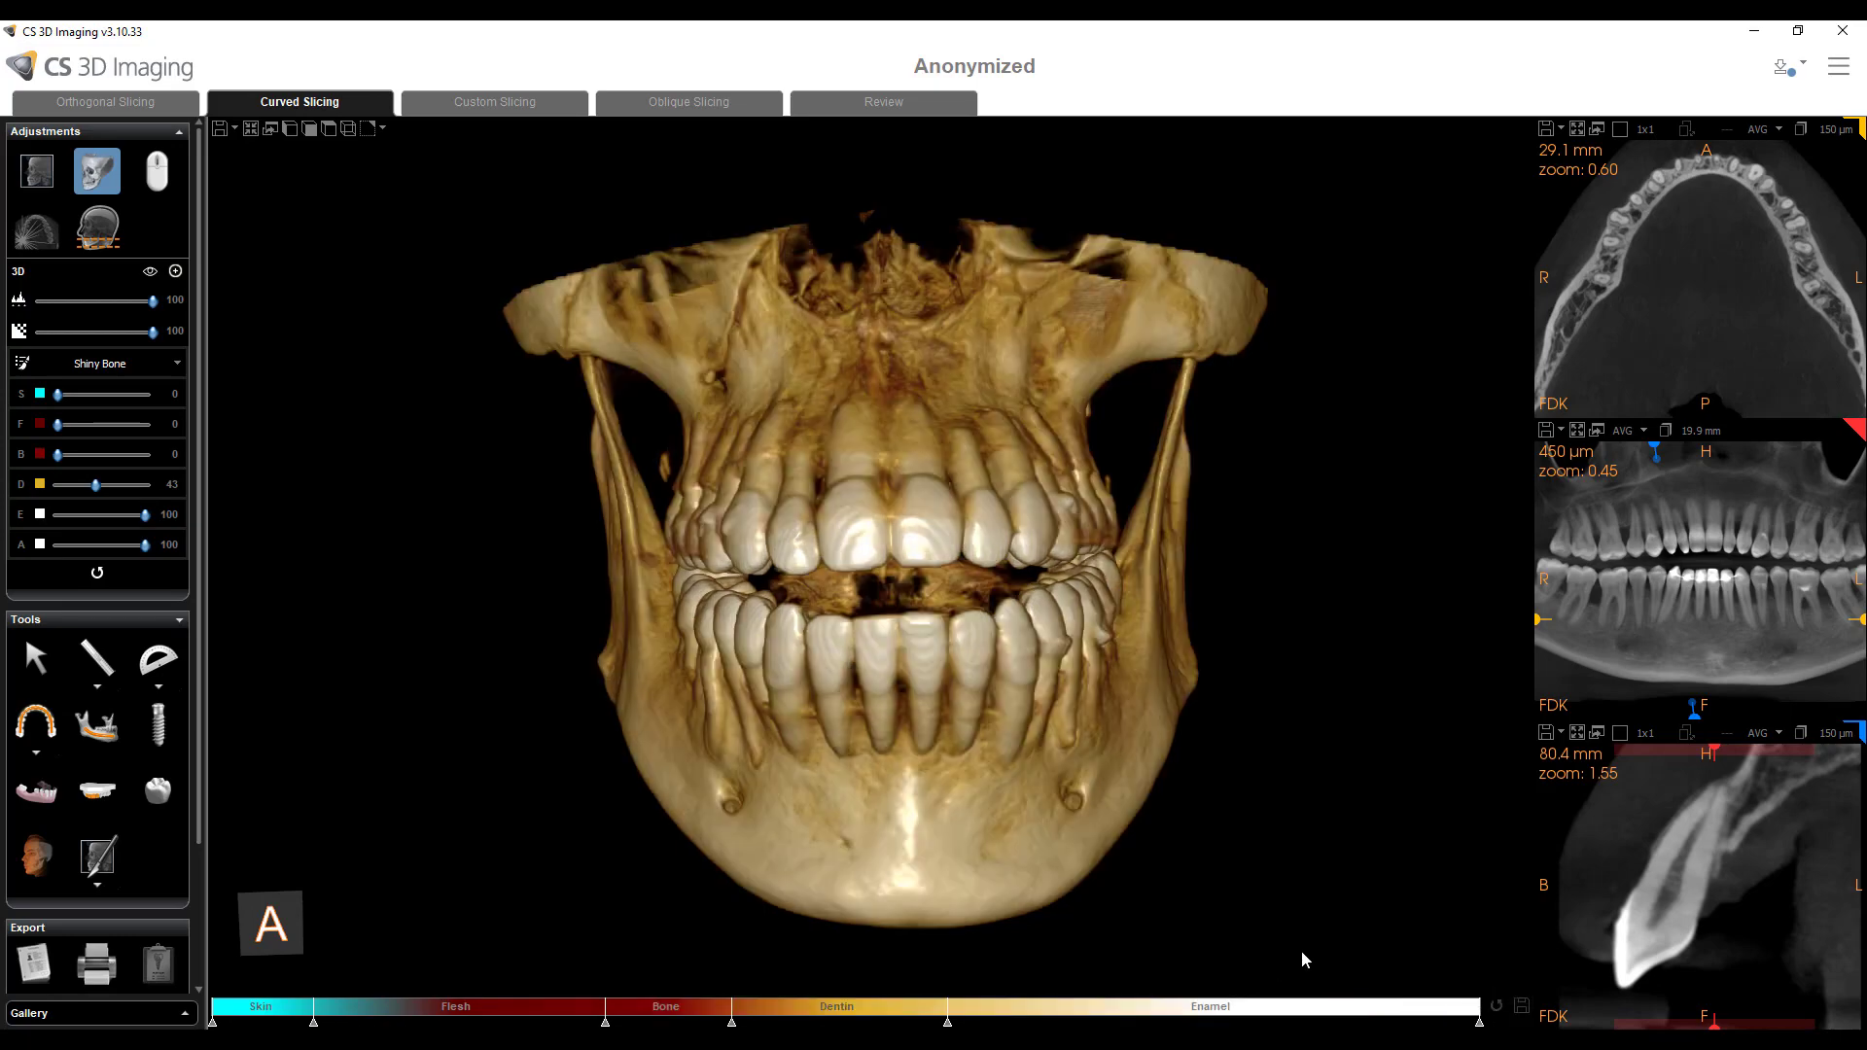
- Try the dentin–enamel limit at 56%, 46% and 63%, and set it to 44%, comparing the tooth and bone rendering
mouse_move(865, 723)
left_mouse_down()
mouse_move(988, 697)
mouse_move(1025, 710)
mouse_move(778, 731)
mouse_move(910, 716)
mouse_move(879, 722)
left_mouse_up()
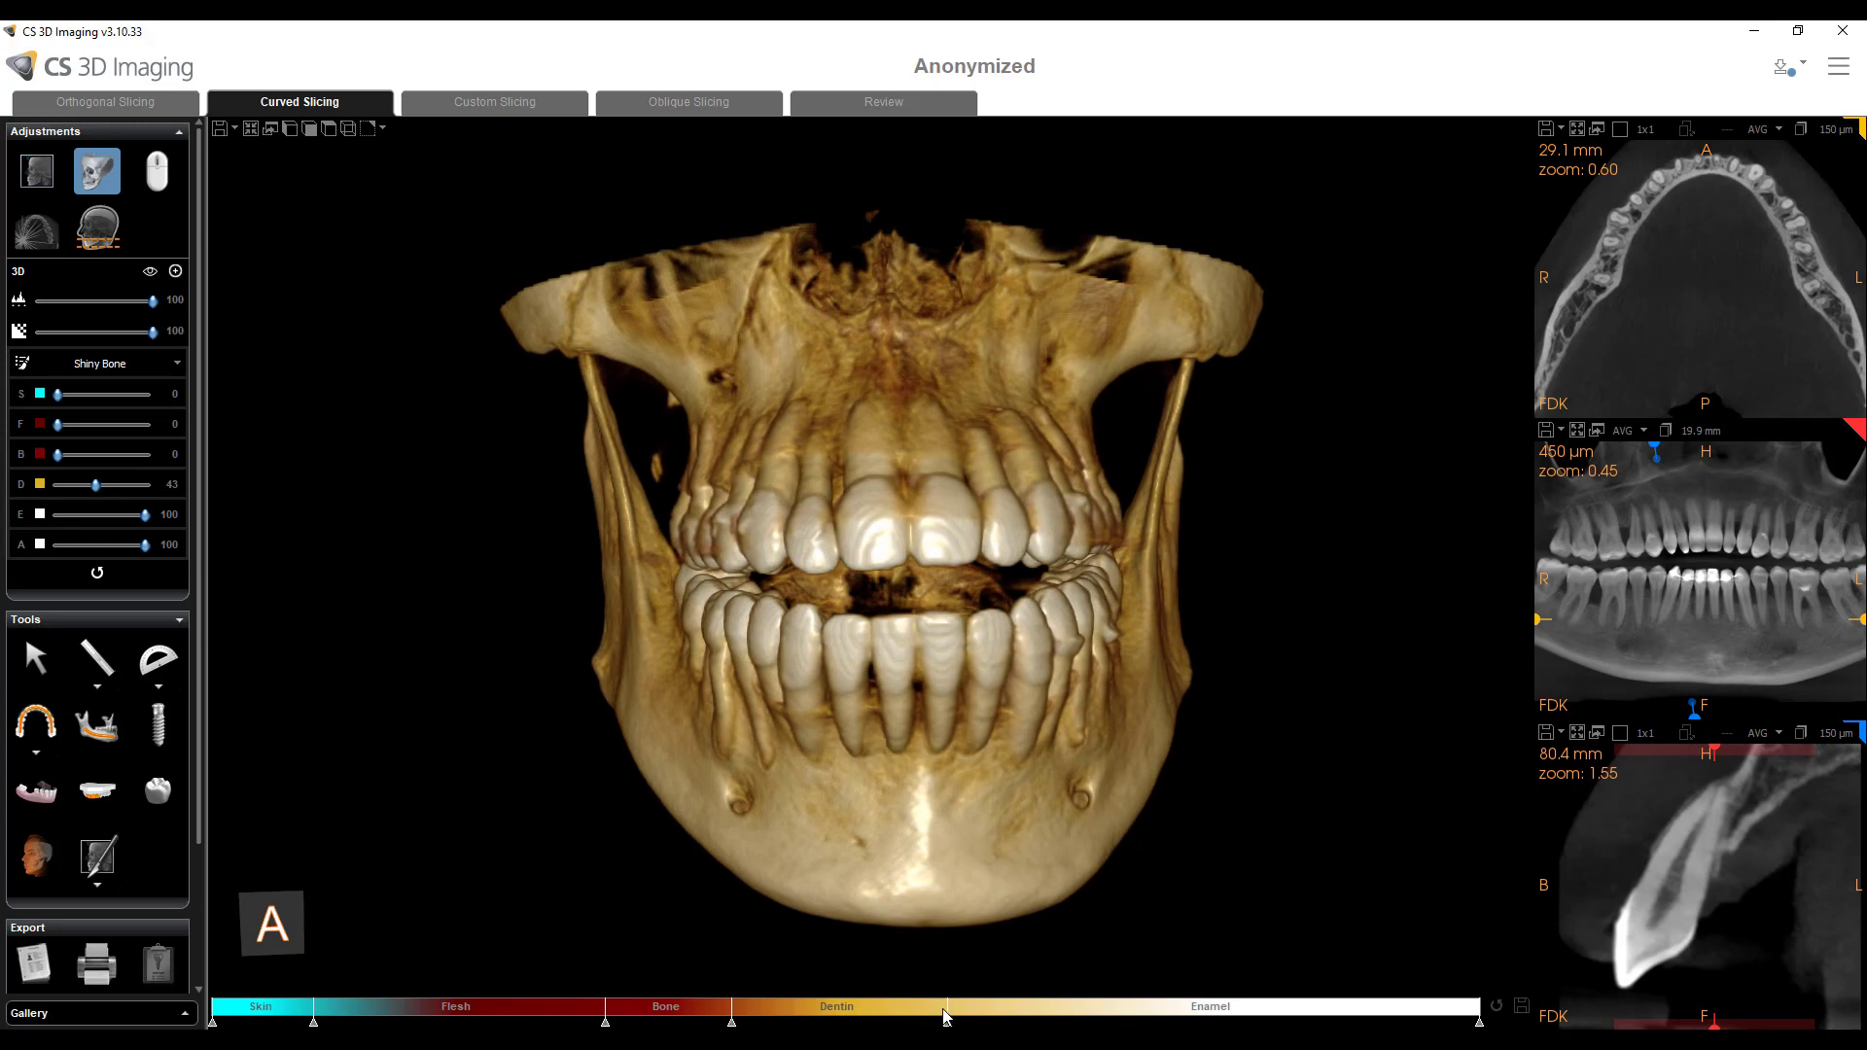
mouse_move(949, 1024)
left_click_drag(947, 1023, 923, 1023)
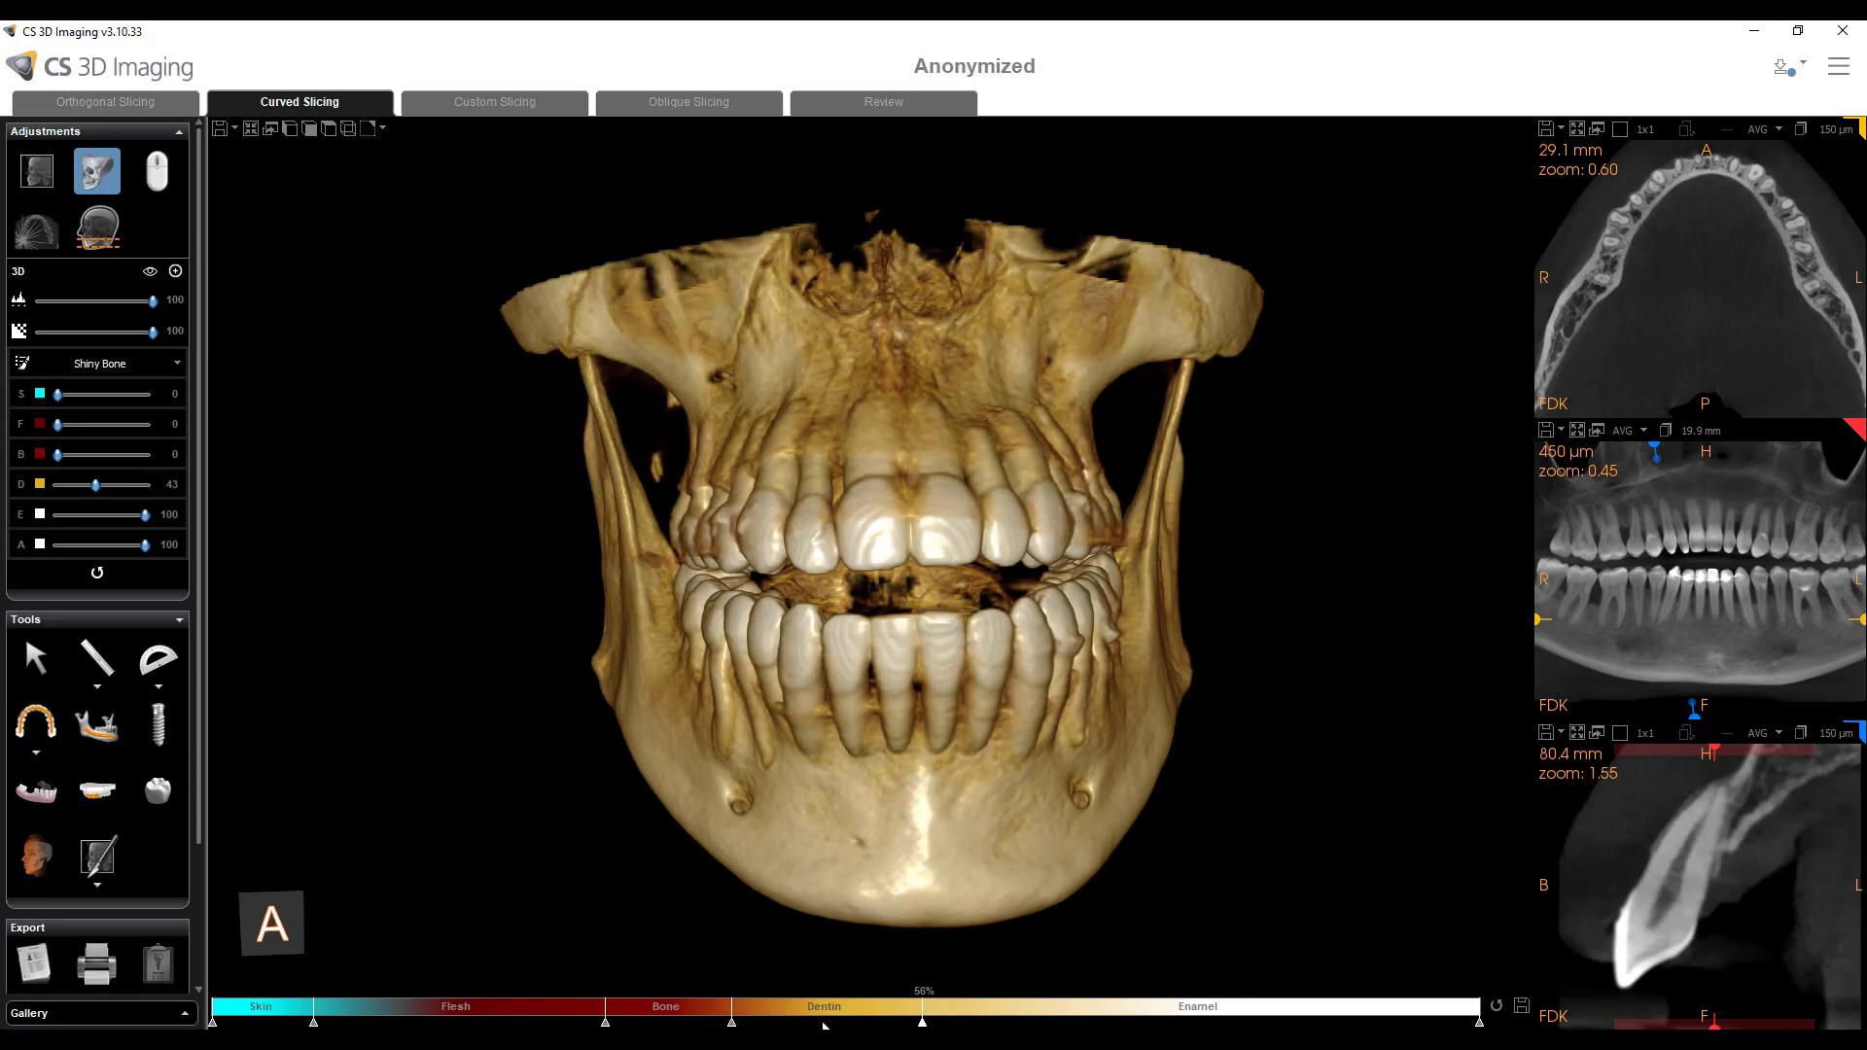
left_click_drag(798, 1025, 788, 1024)
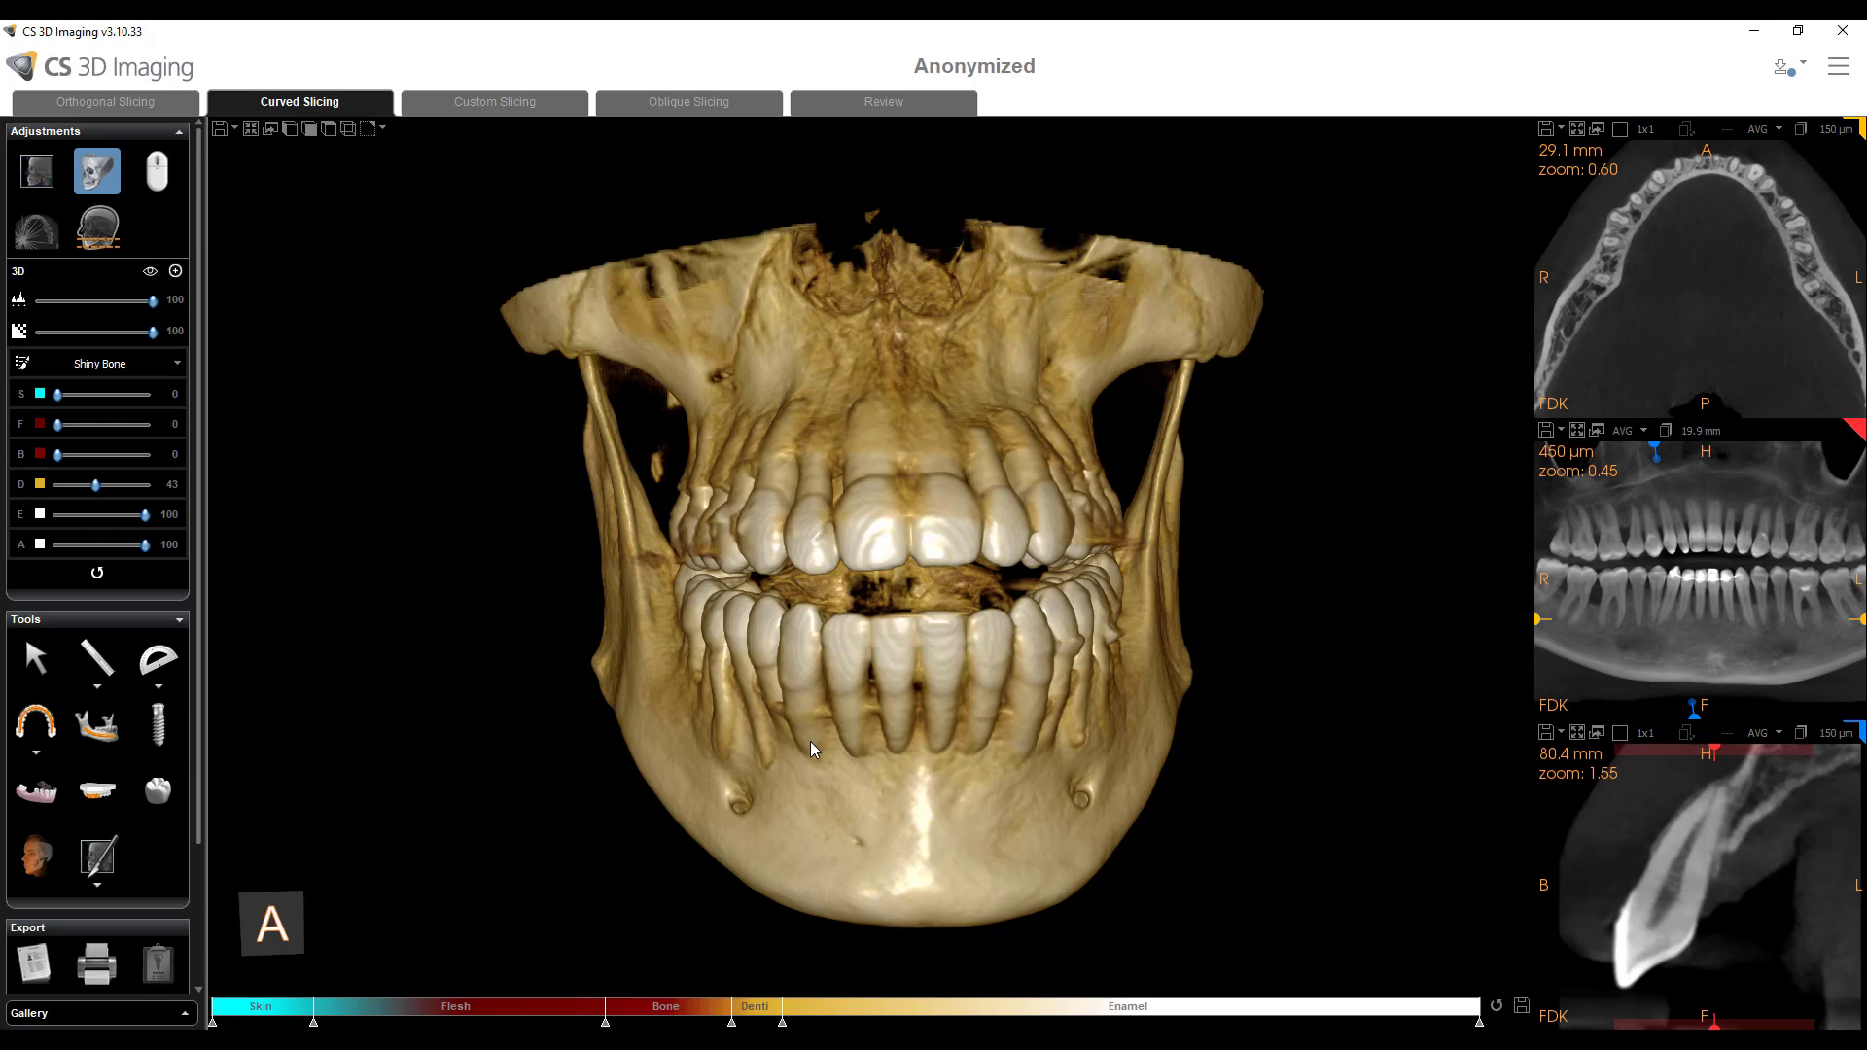
left_click_drag(809, 740, 883, 767)
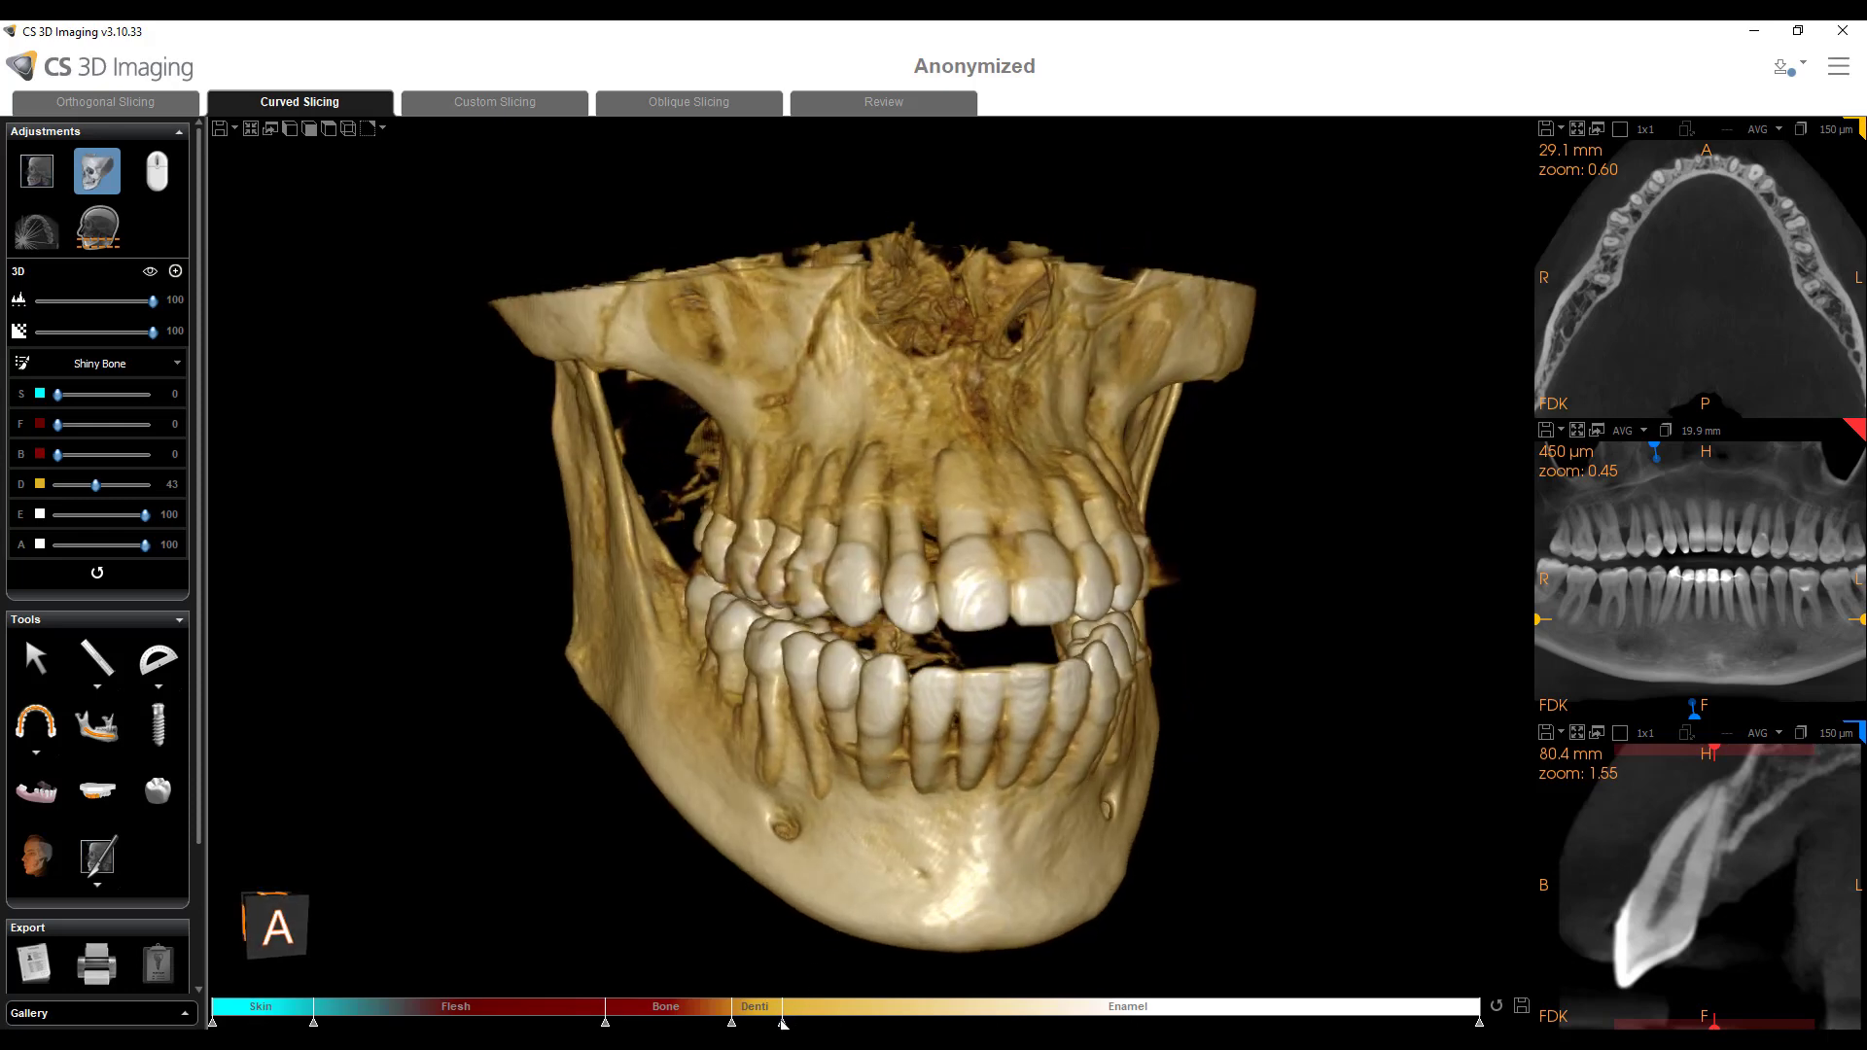
mouse_move(830, 877)
left_mouse_down()
mouse_move(792, 967)
mouse_move(806, 1025)
left_mouse_up()
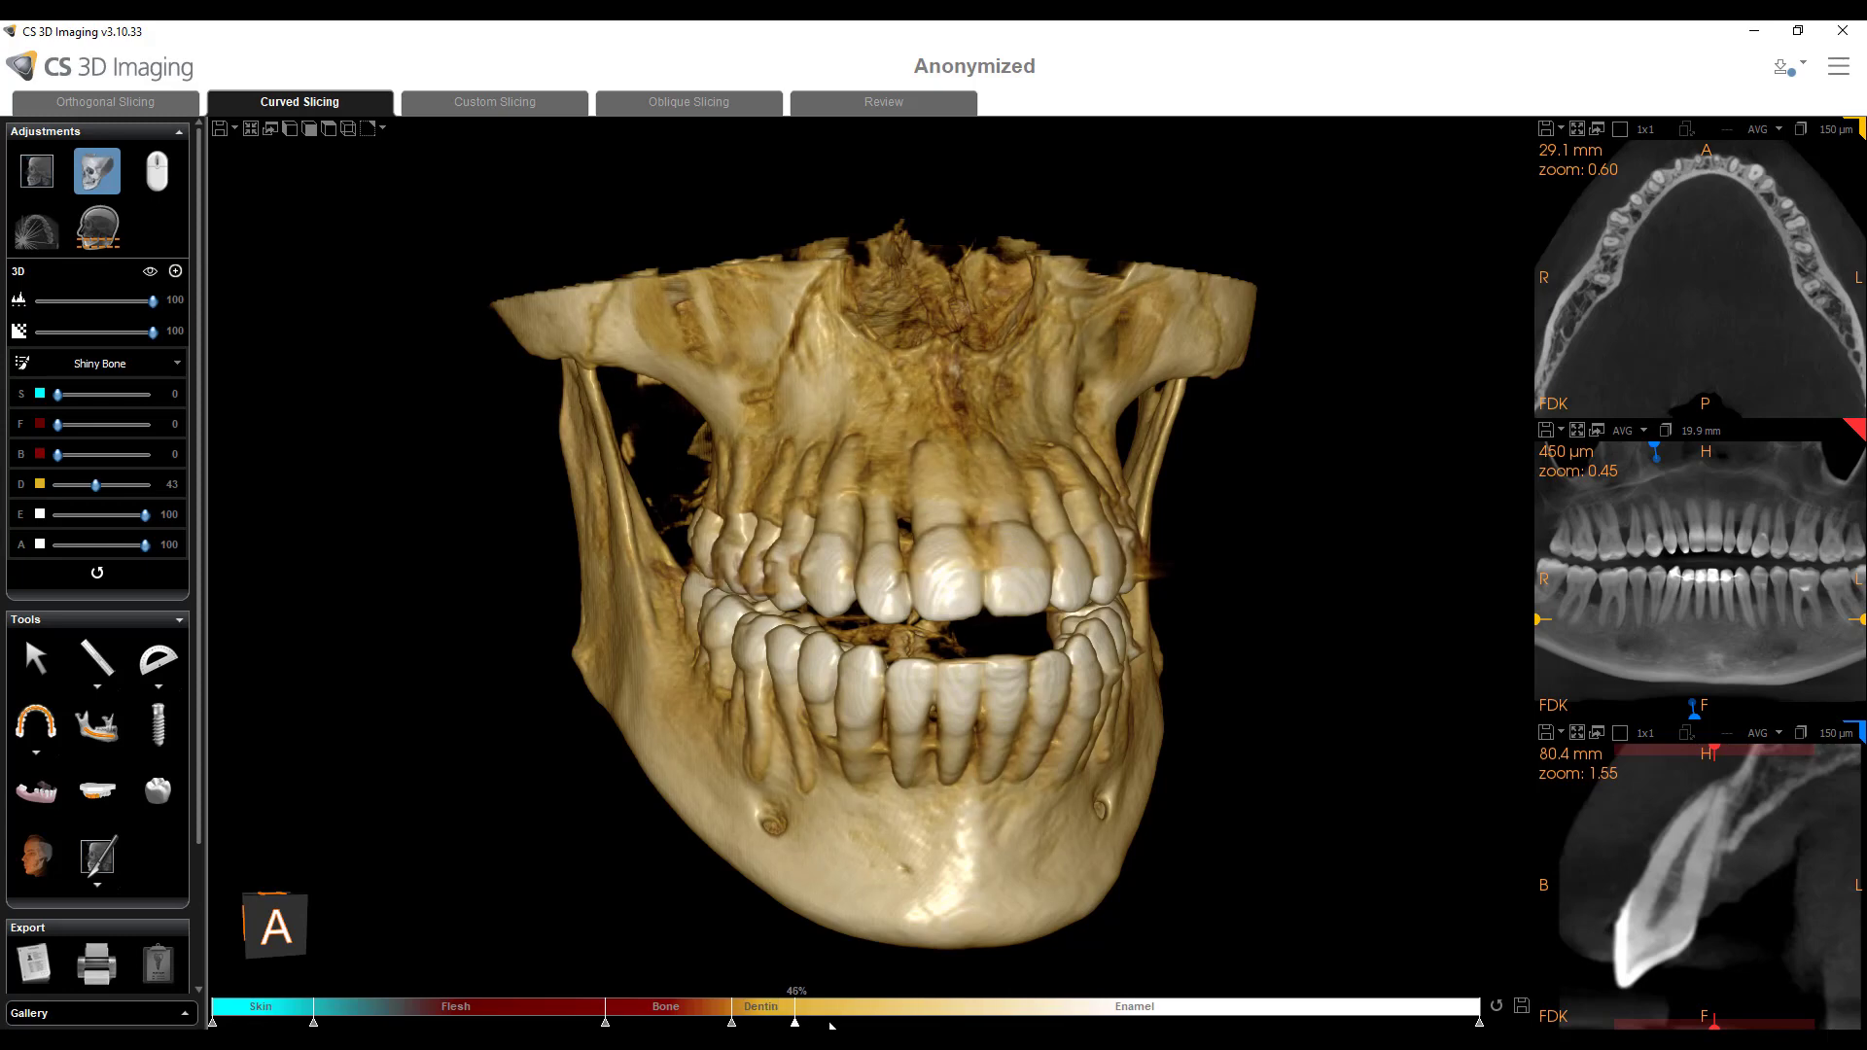
left_click_drag(1004, 1025, 1012, 1023)
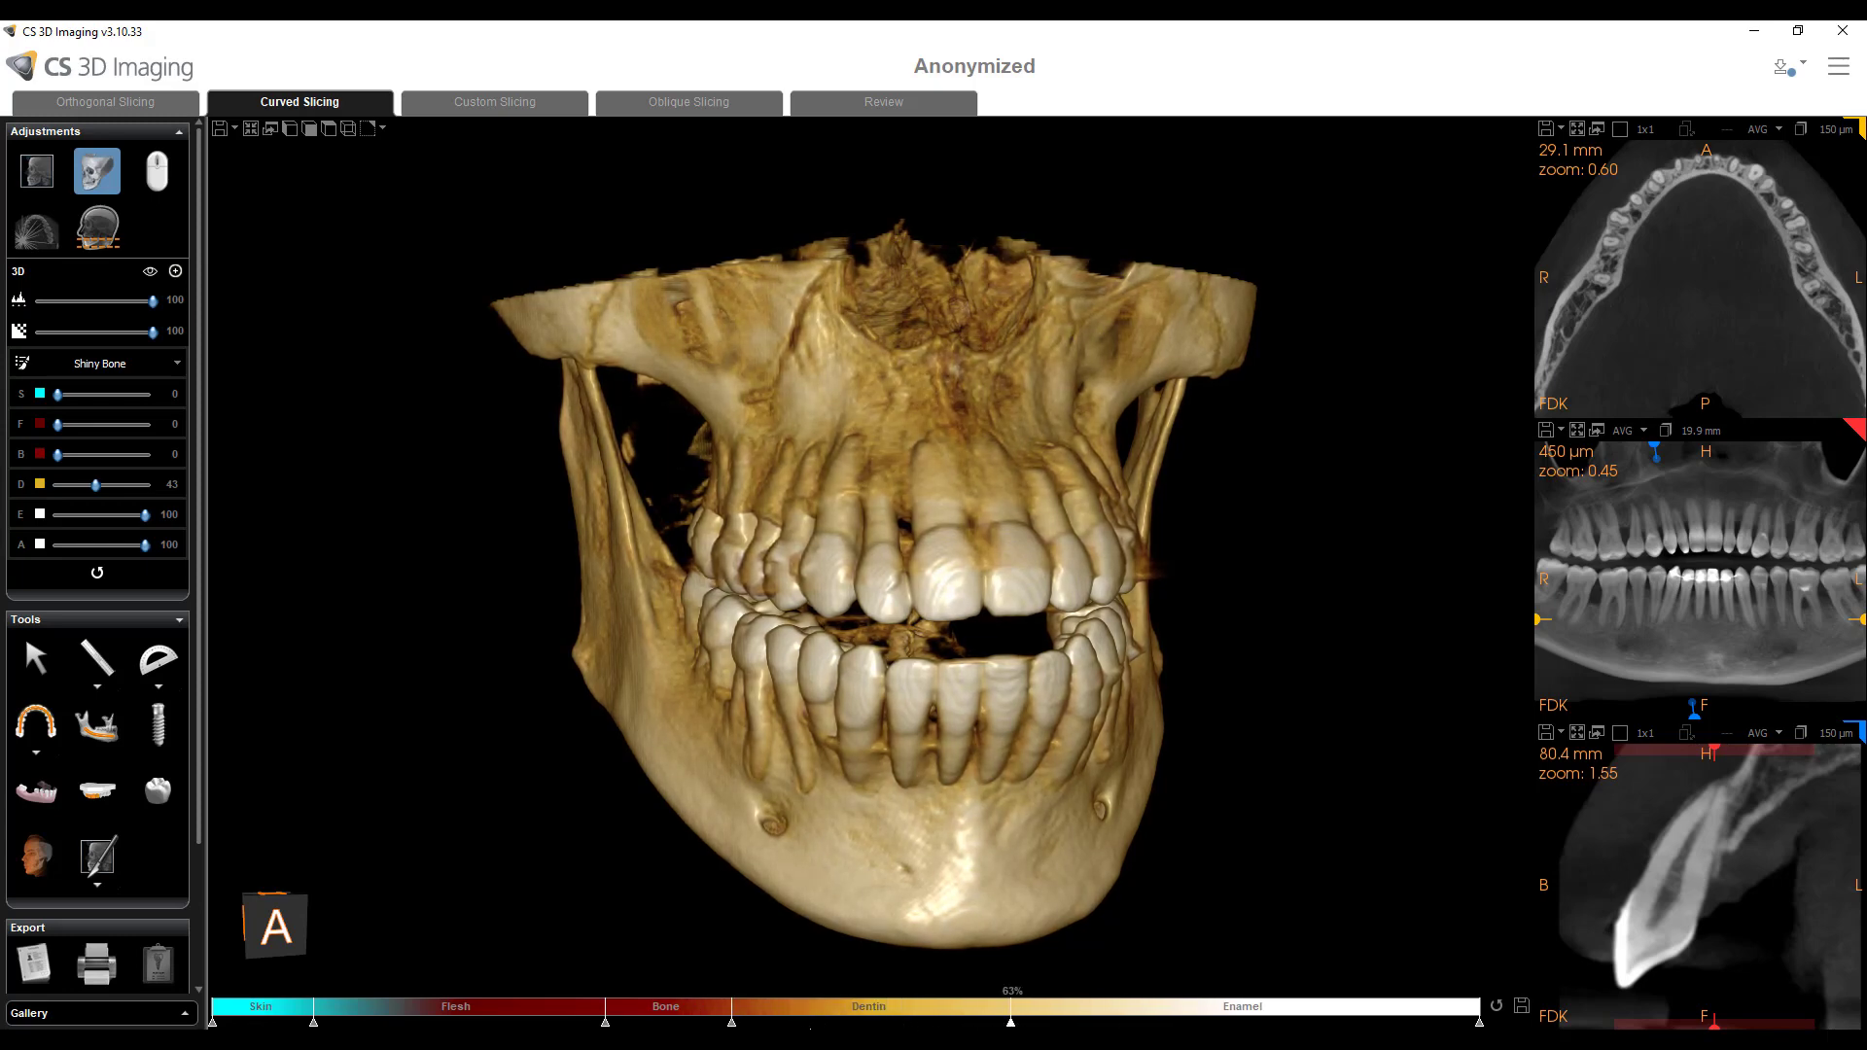
left_click_drag(782, 1027, 770, 1023)
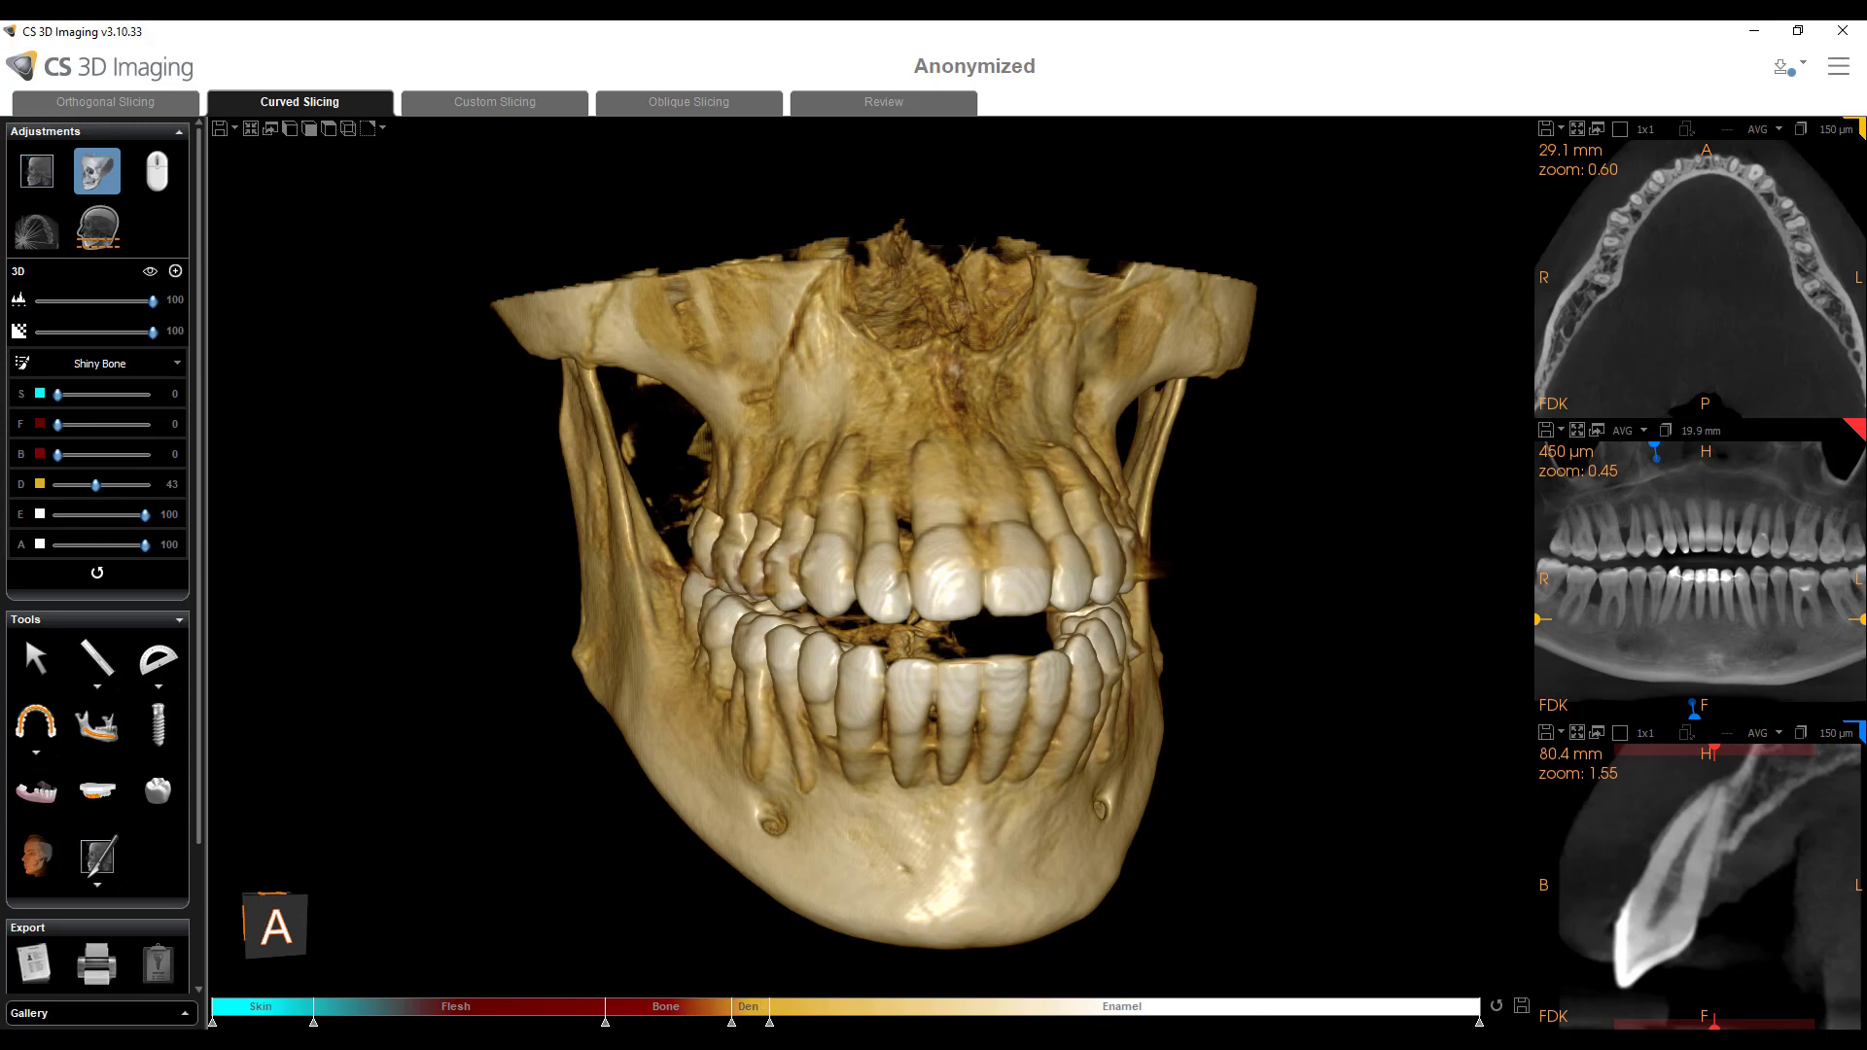
left_click_drag(750, 907, 832, 832)
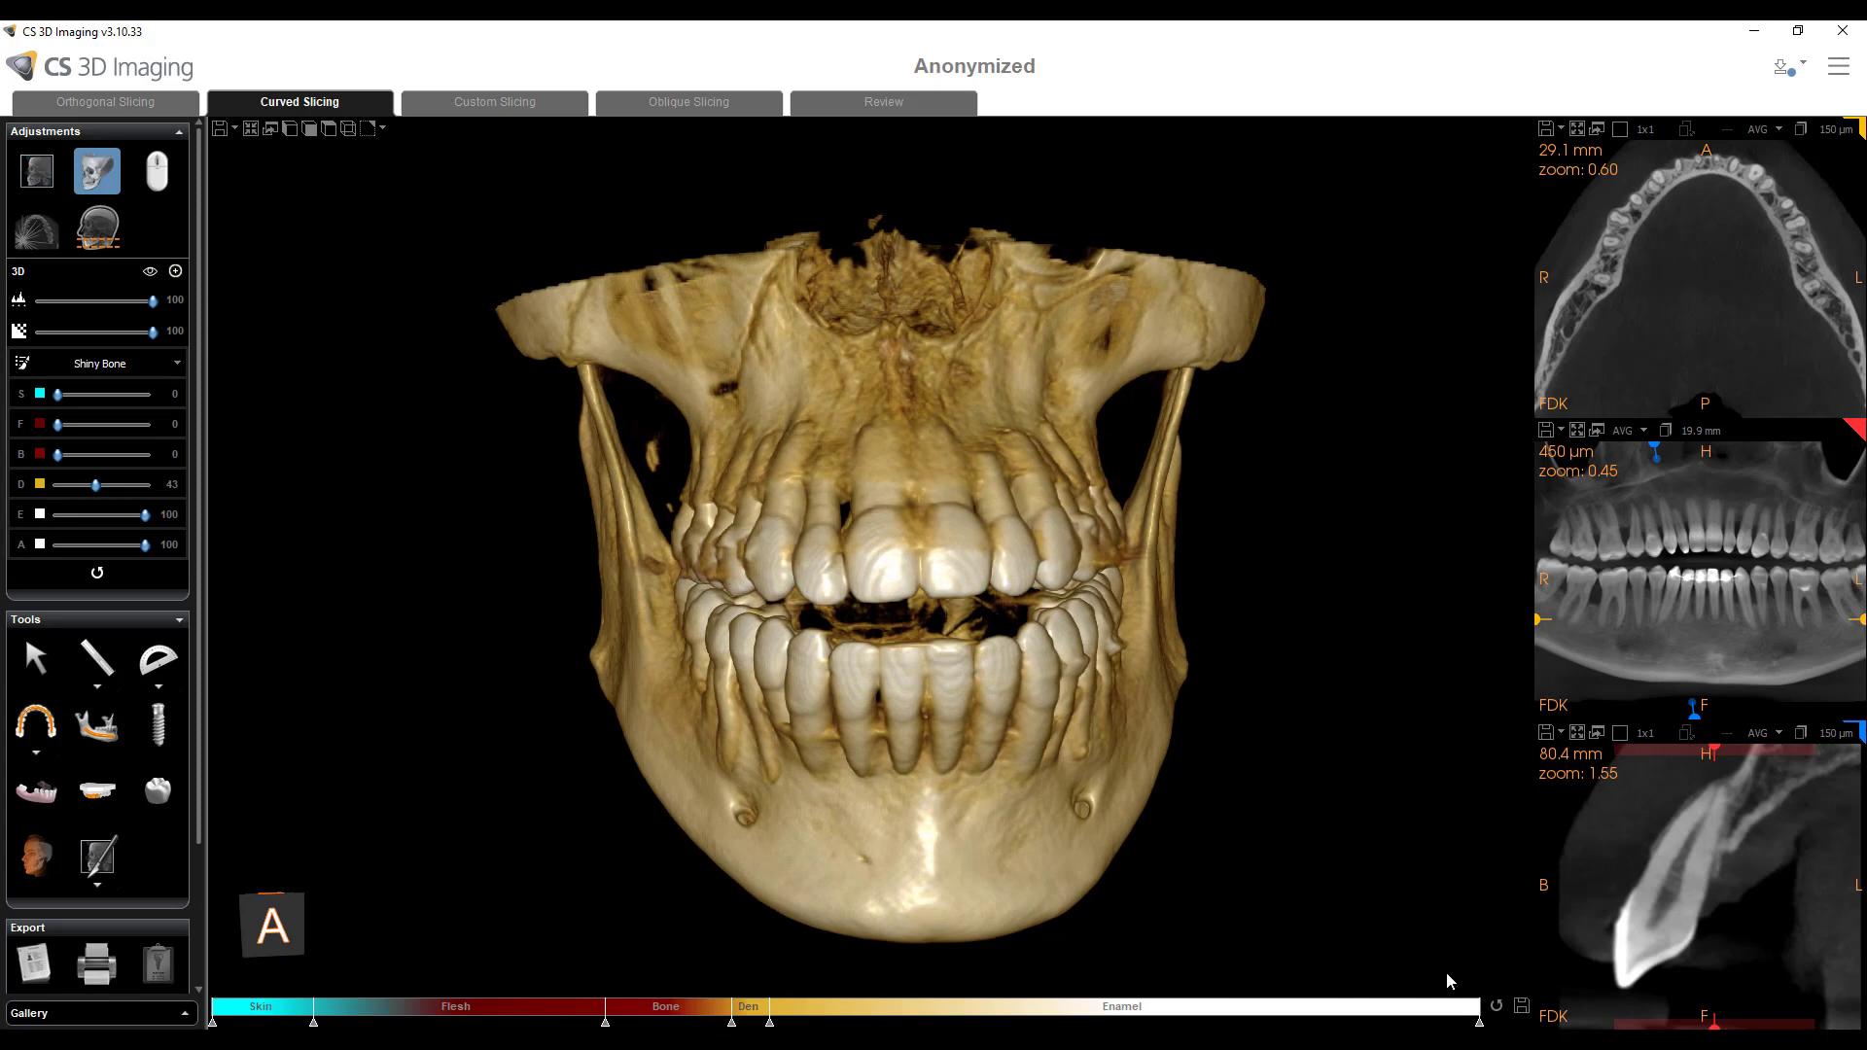
- Split off an amalgam range from the dense end of the enamel range on the tissue scale
left_click(1429, 1023)
left_click_drag(1428, 1022, 1416, 1023)
left_click_drag(1013, 817, 1013, 784)
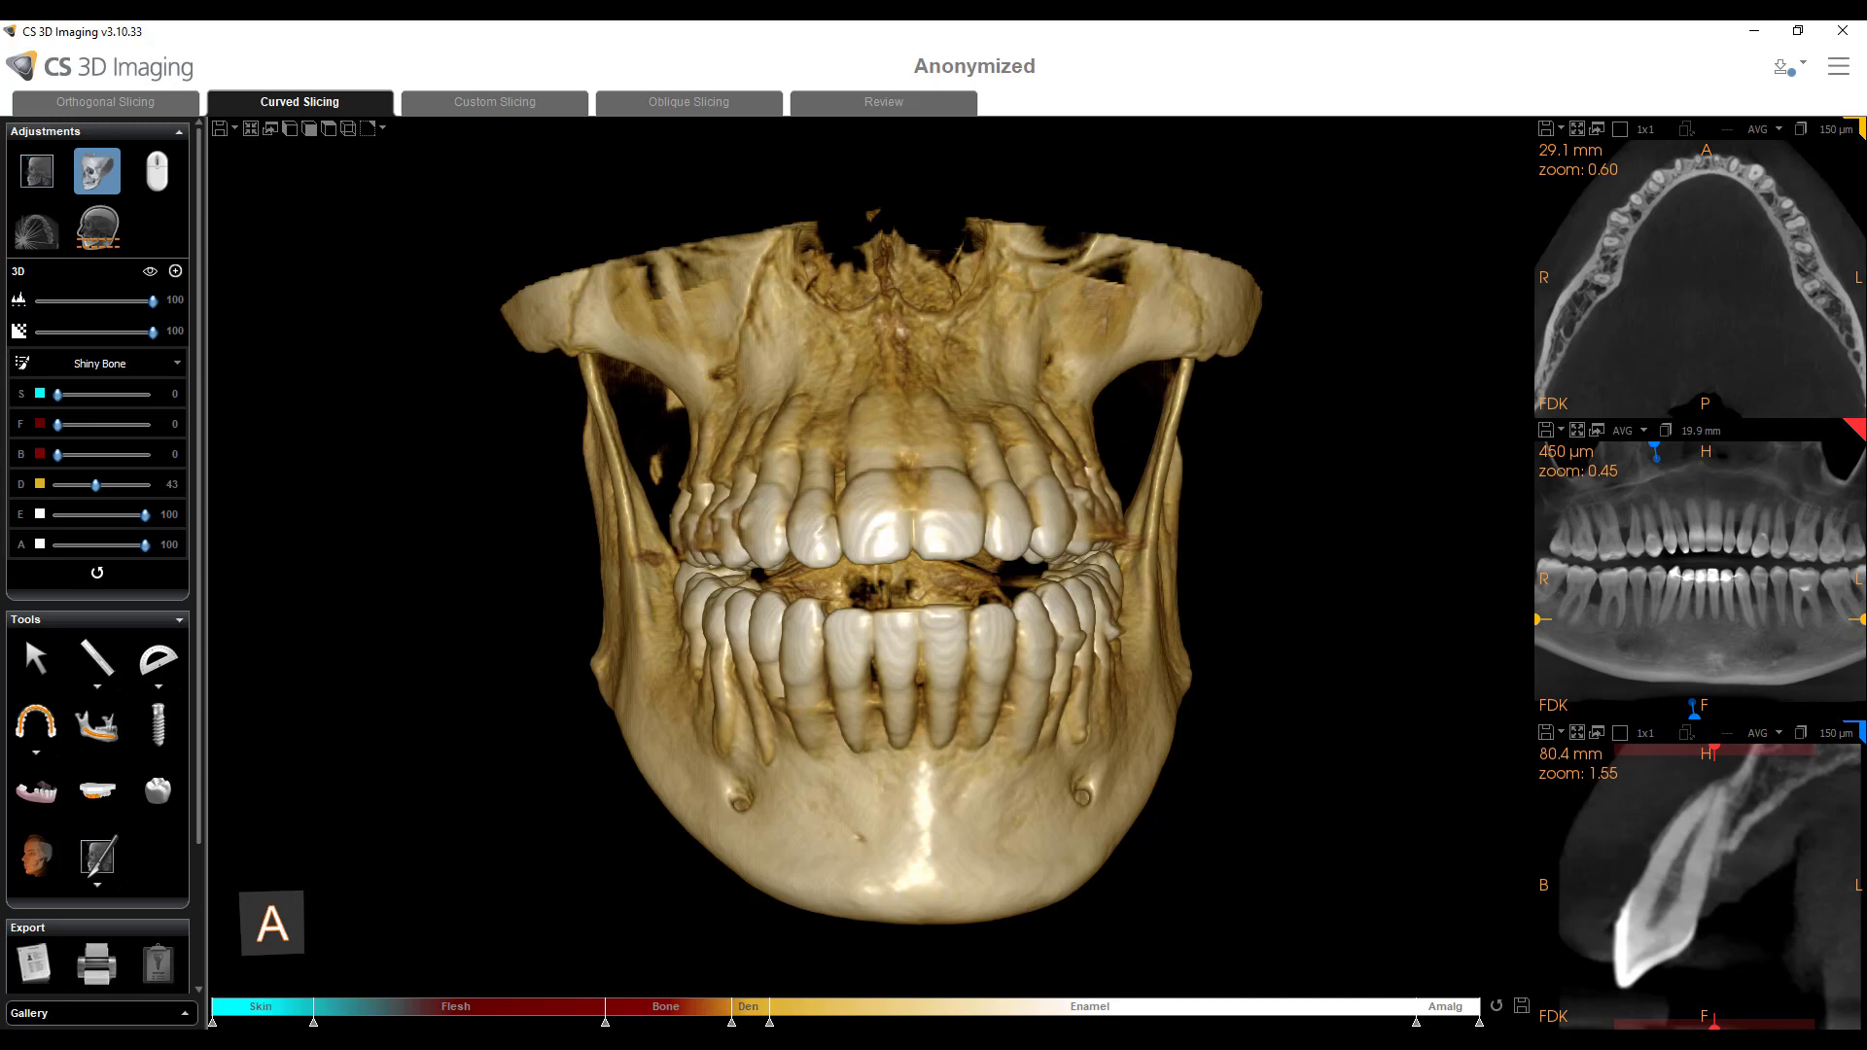
- Try a 14% flesh–bone limit with the bone–dentin and dentin–enamel limits lowered close to it, and reset the tissue limits
left_click_drag(605, 1022, 444, 1024)
left_click_drag(731, 1023, 389, 1023)
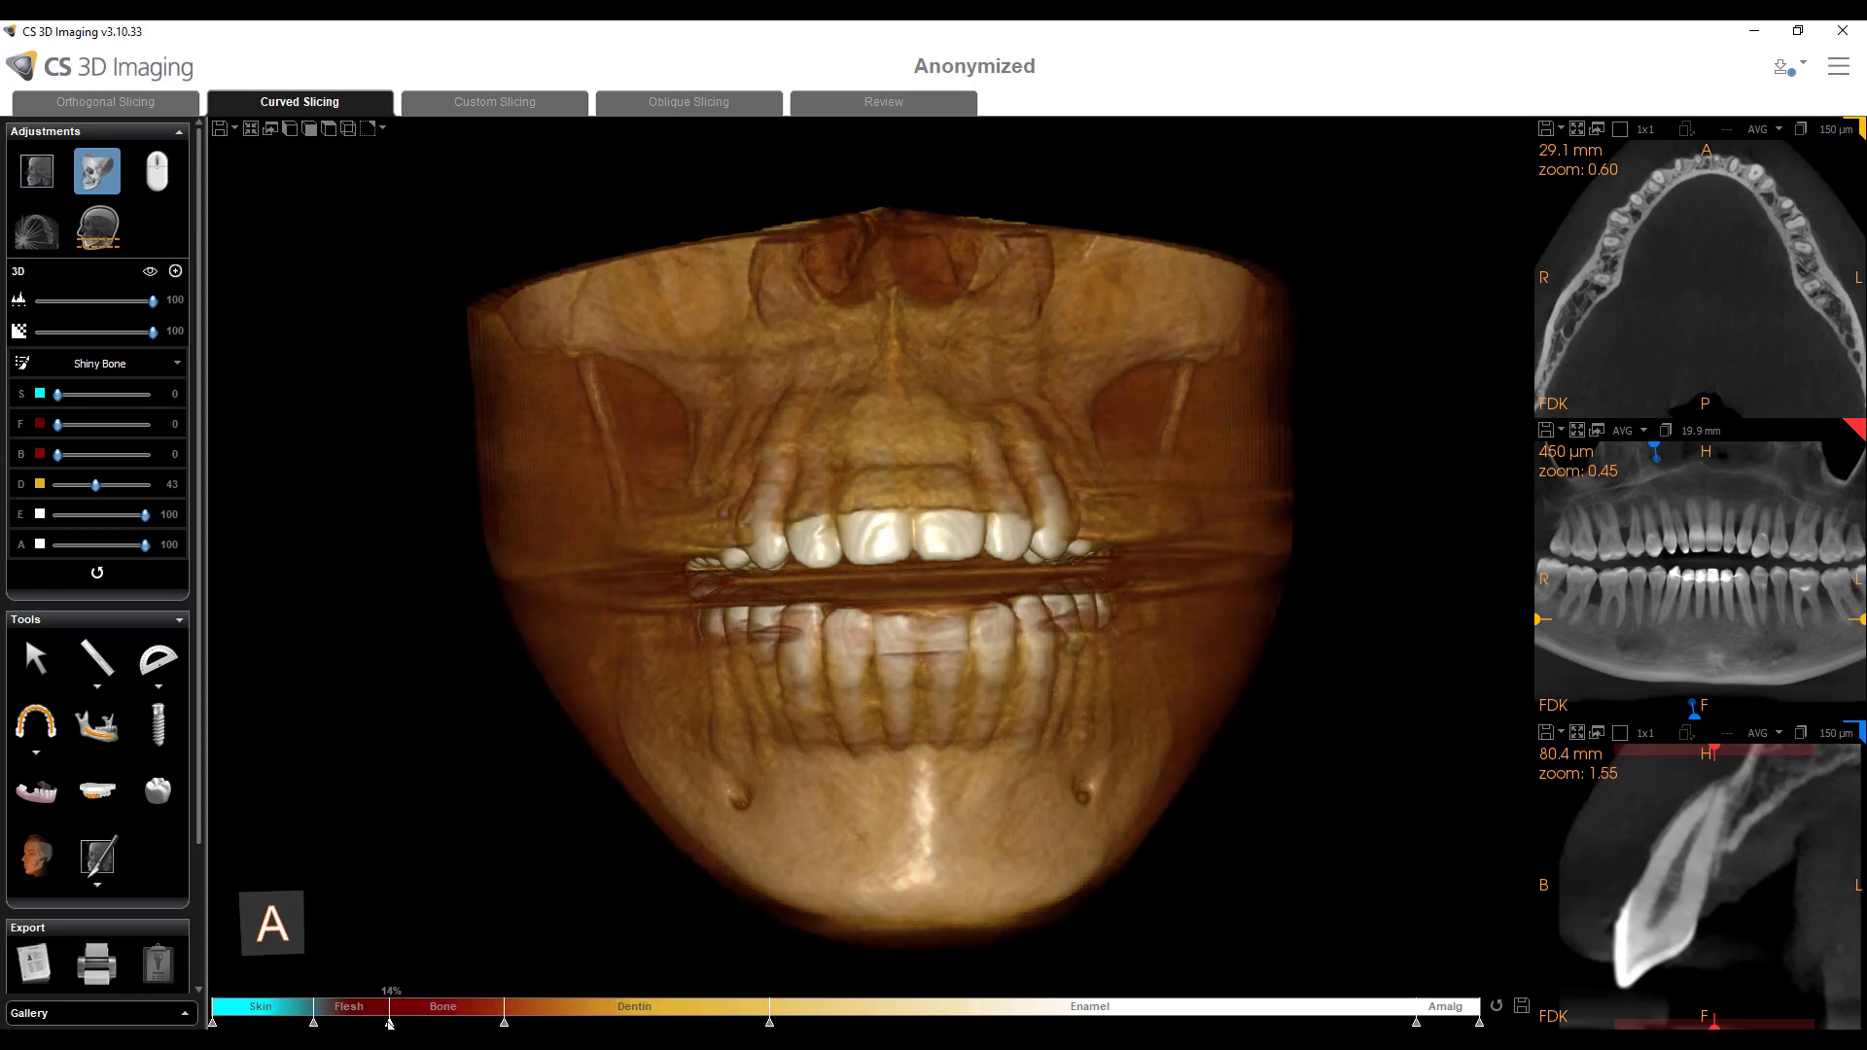
left_click_drag(504, 1023, 415, 1023)
left_click(769, 1023)
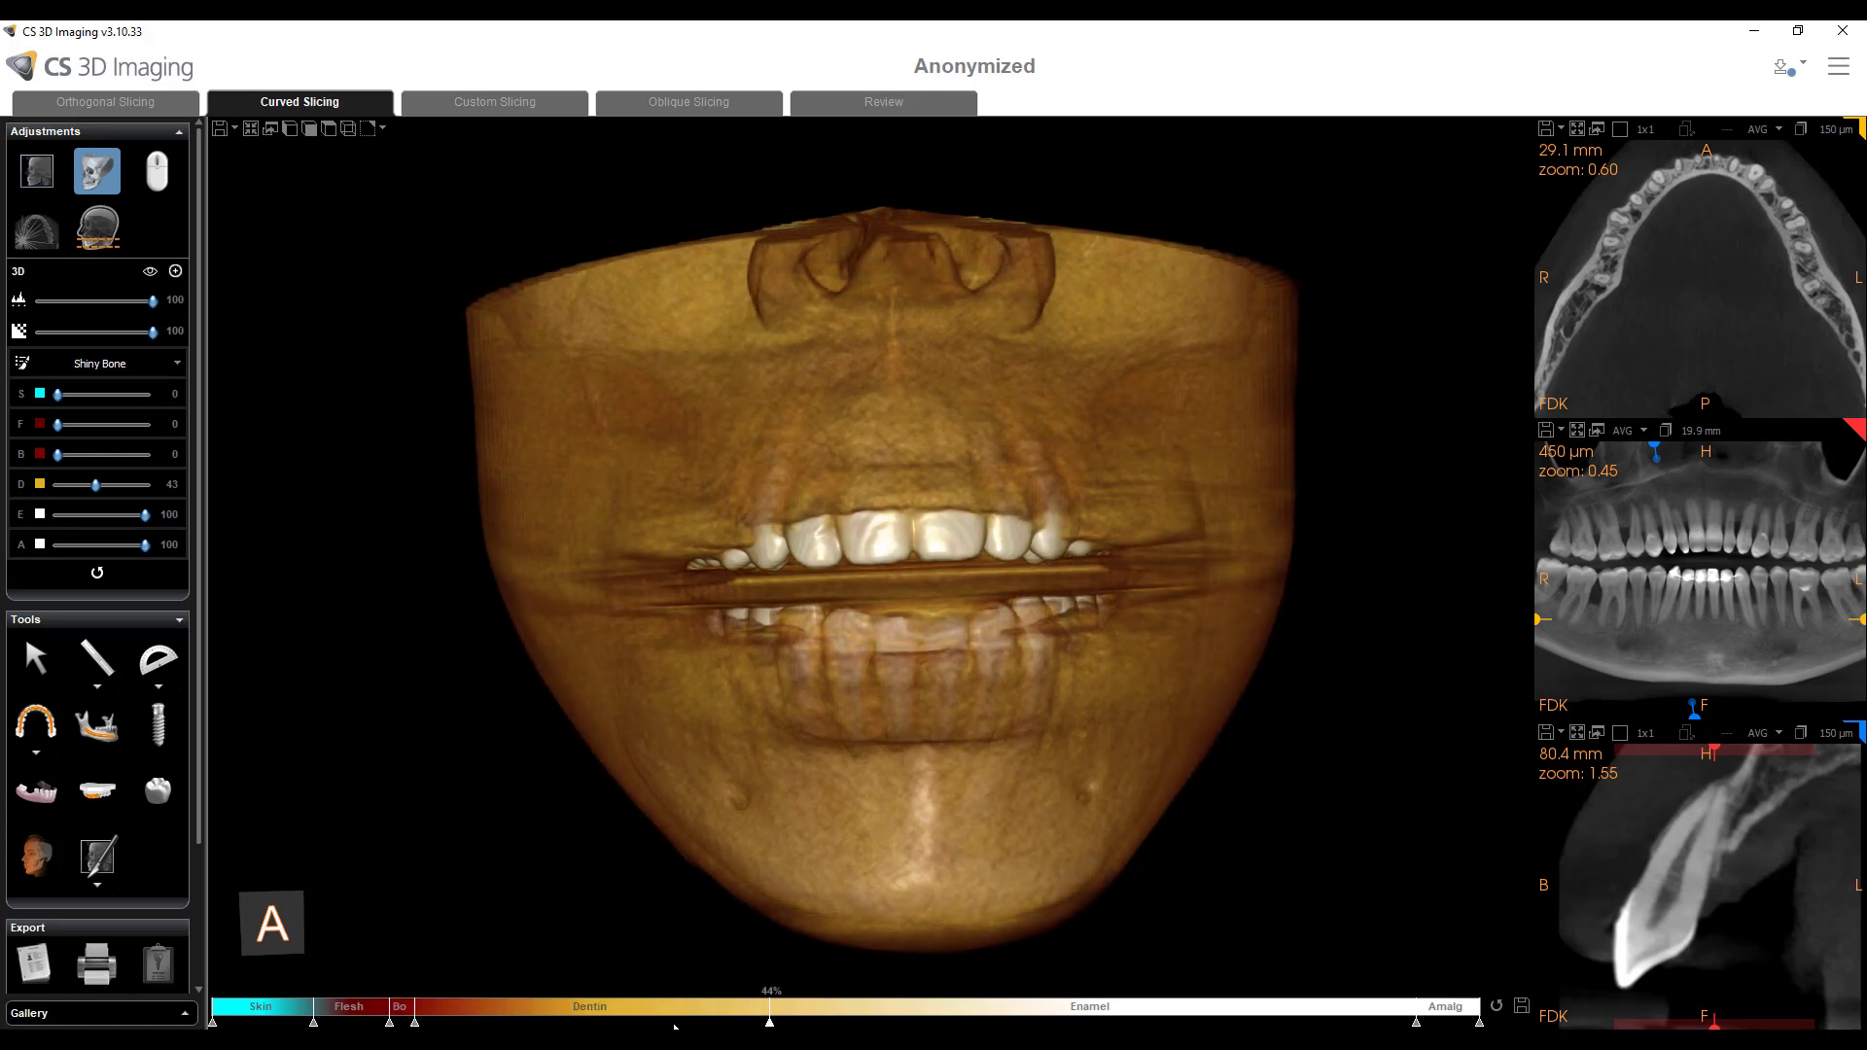
left_click_drag(493, 1023, 440, 1023)
mouse_move(690, 647)
left_mouse_down()
mouse_move(717, 759)
mouse_move(910, 634)
mouse_move(739, 659)
mouse_move(558, 645)
mouse_move(538, 607)
mouse_move(721, 639)
mouse_move(696, 648)
left_mouse_up()
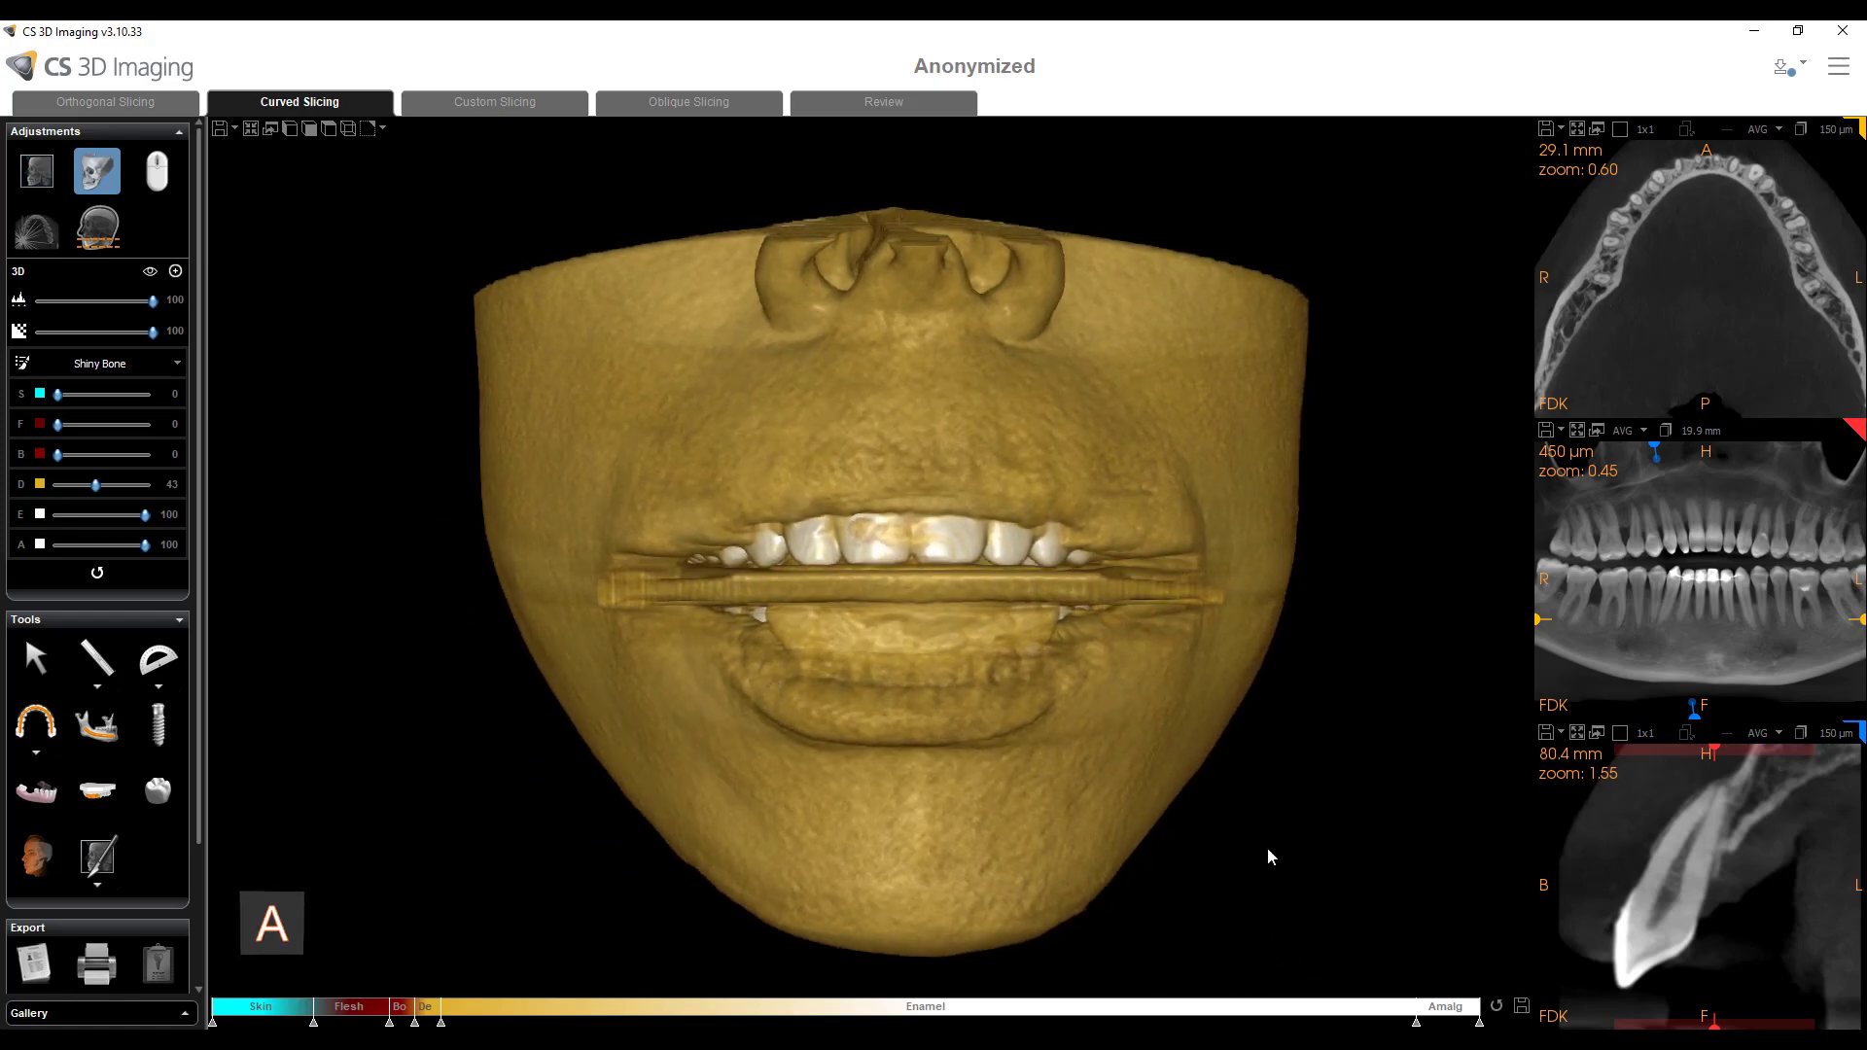
left_click(1495, 1008)
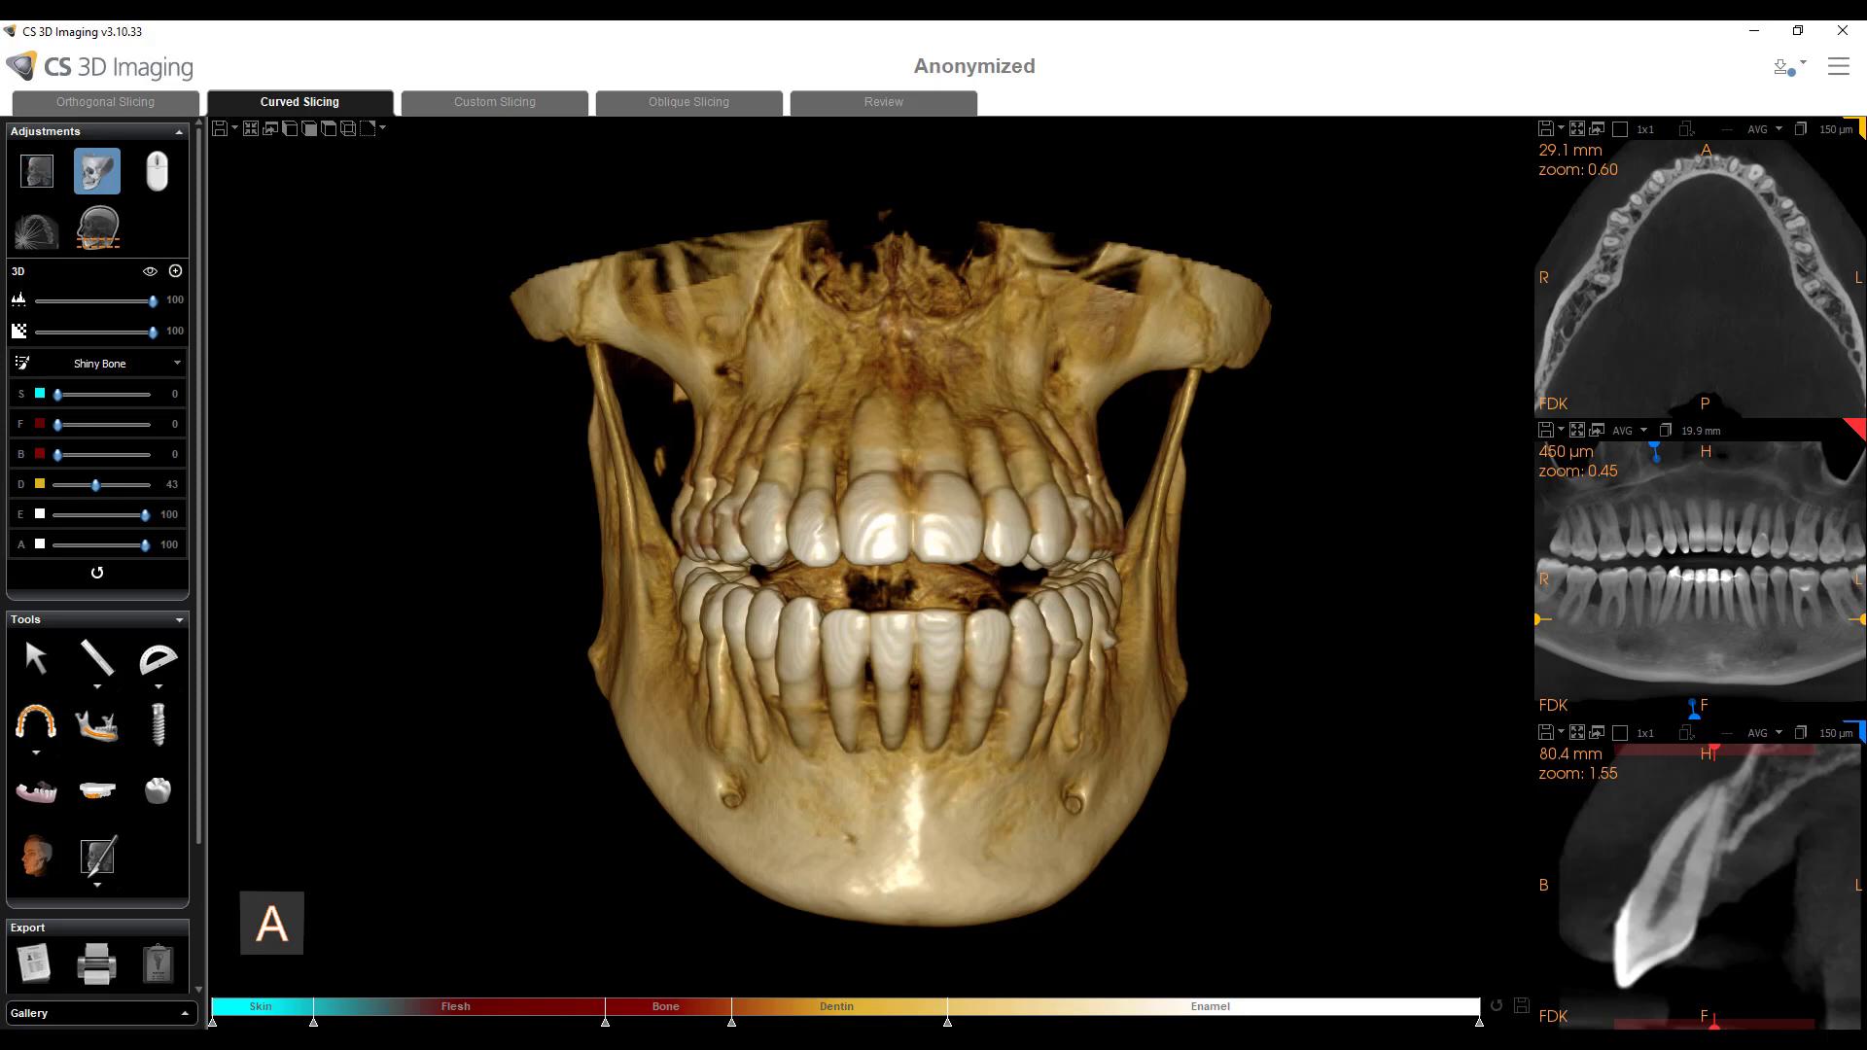
- Raise the dentin–enamel limit, save it as the custom tissue limit adjustment for the 3D view, and reset the displayed scale
left_click_drag(977, 1024, 1128, 1024)
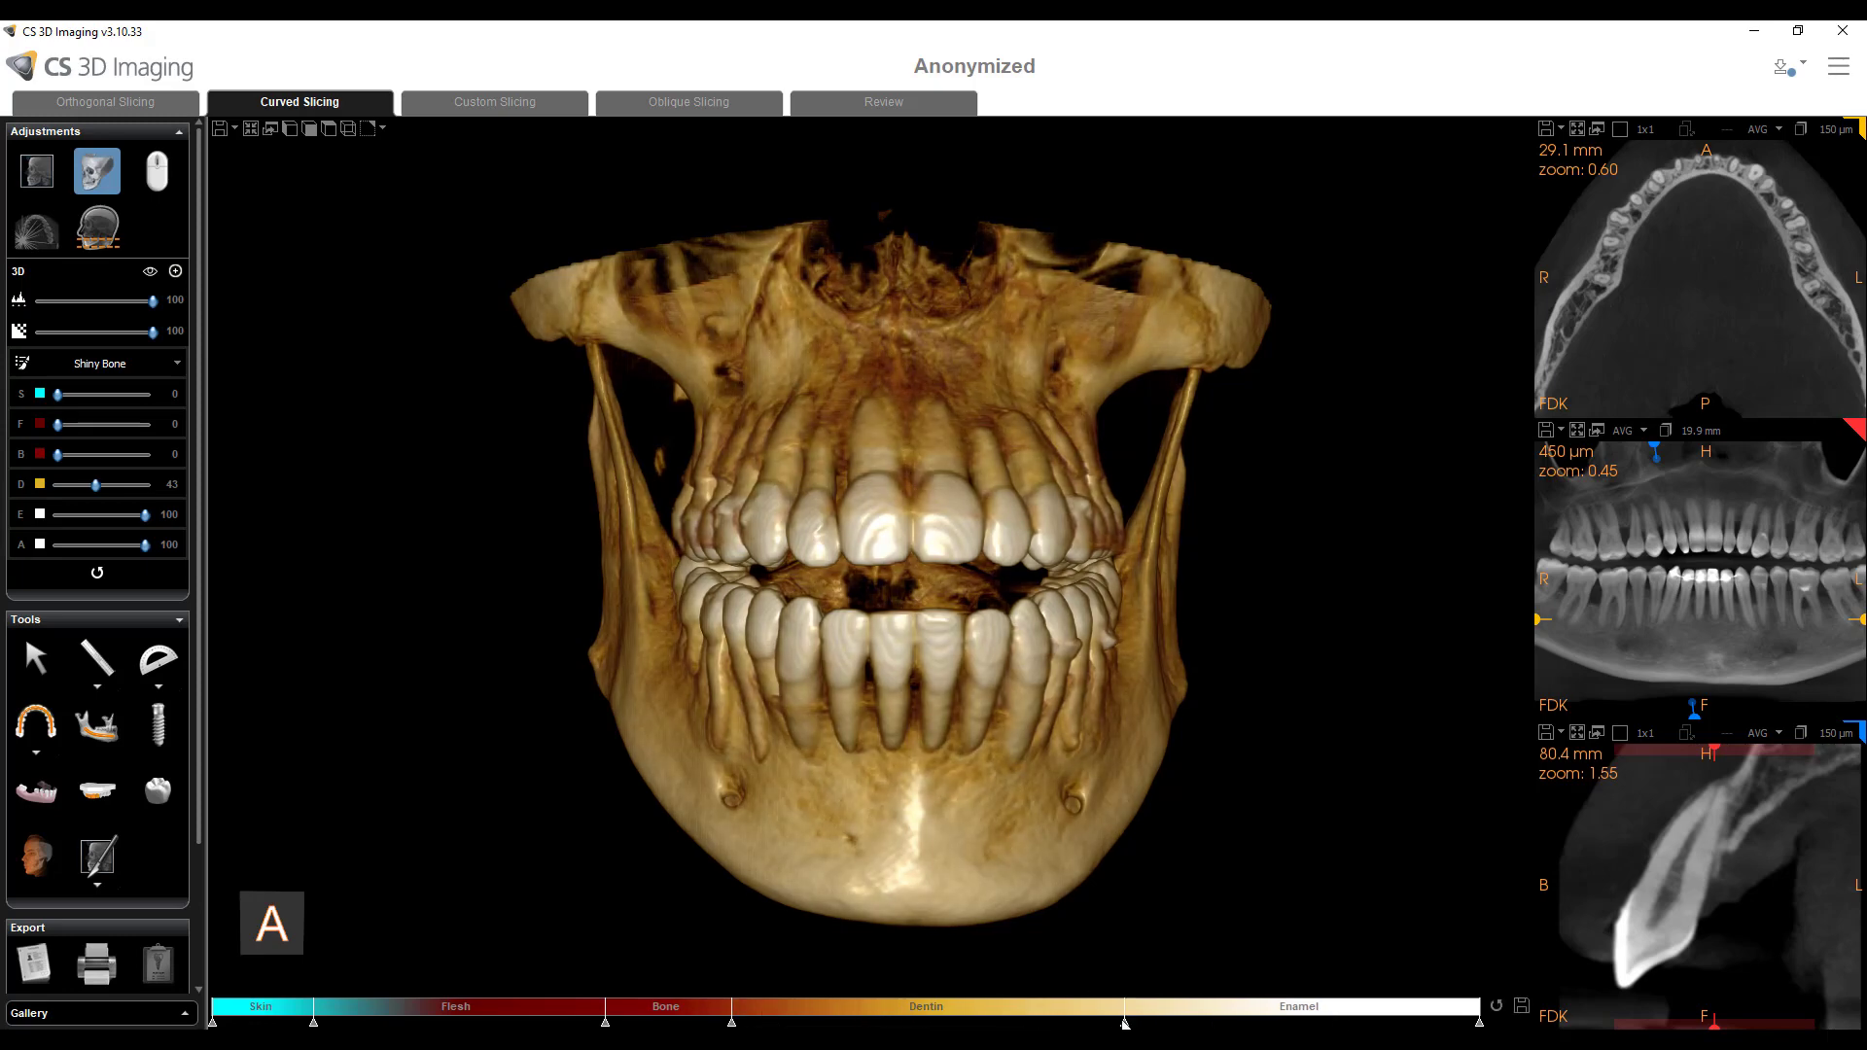
left_click(1515, 1016)
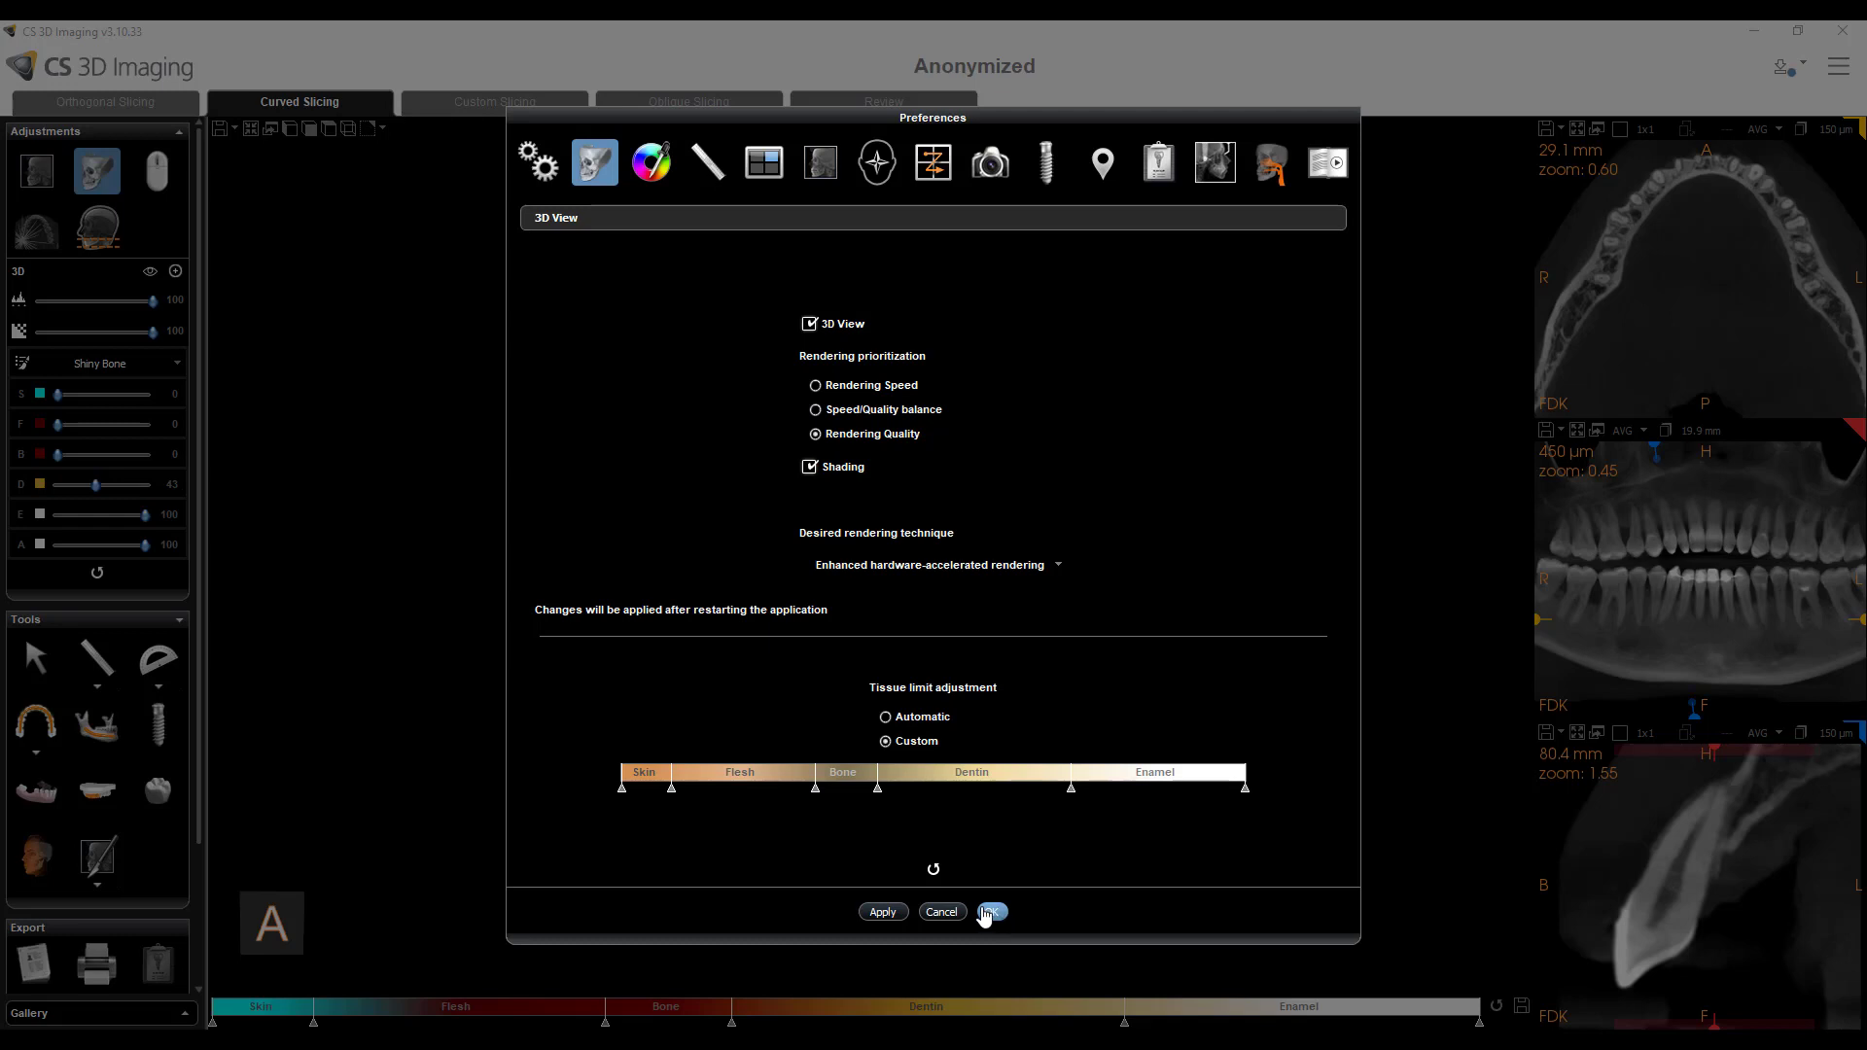
left_click(941, 912)
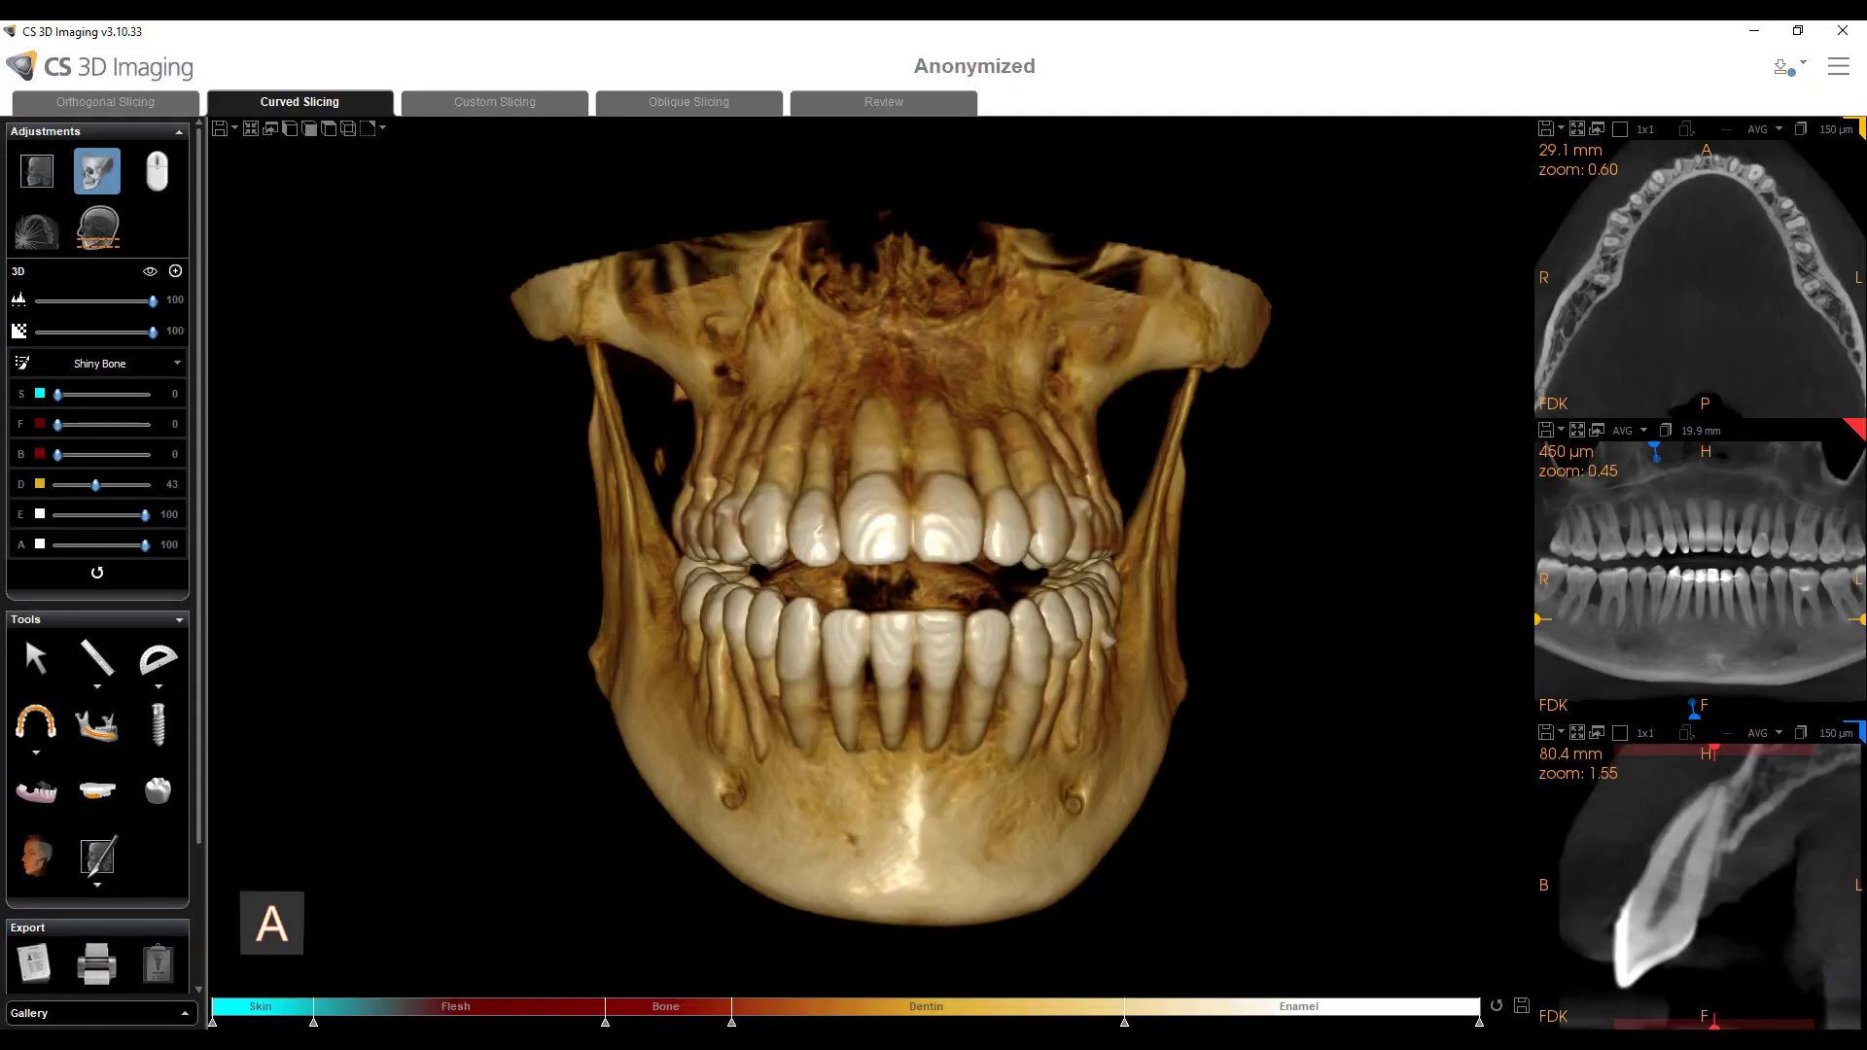
left_click(1495, 1005)
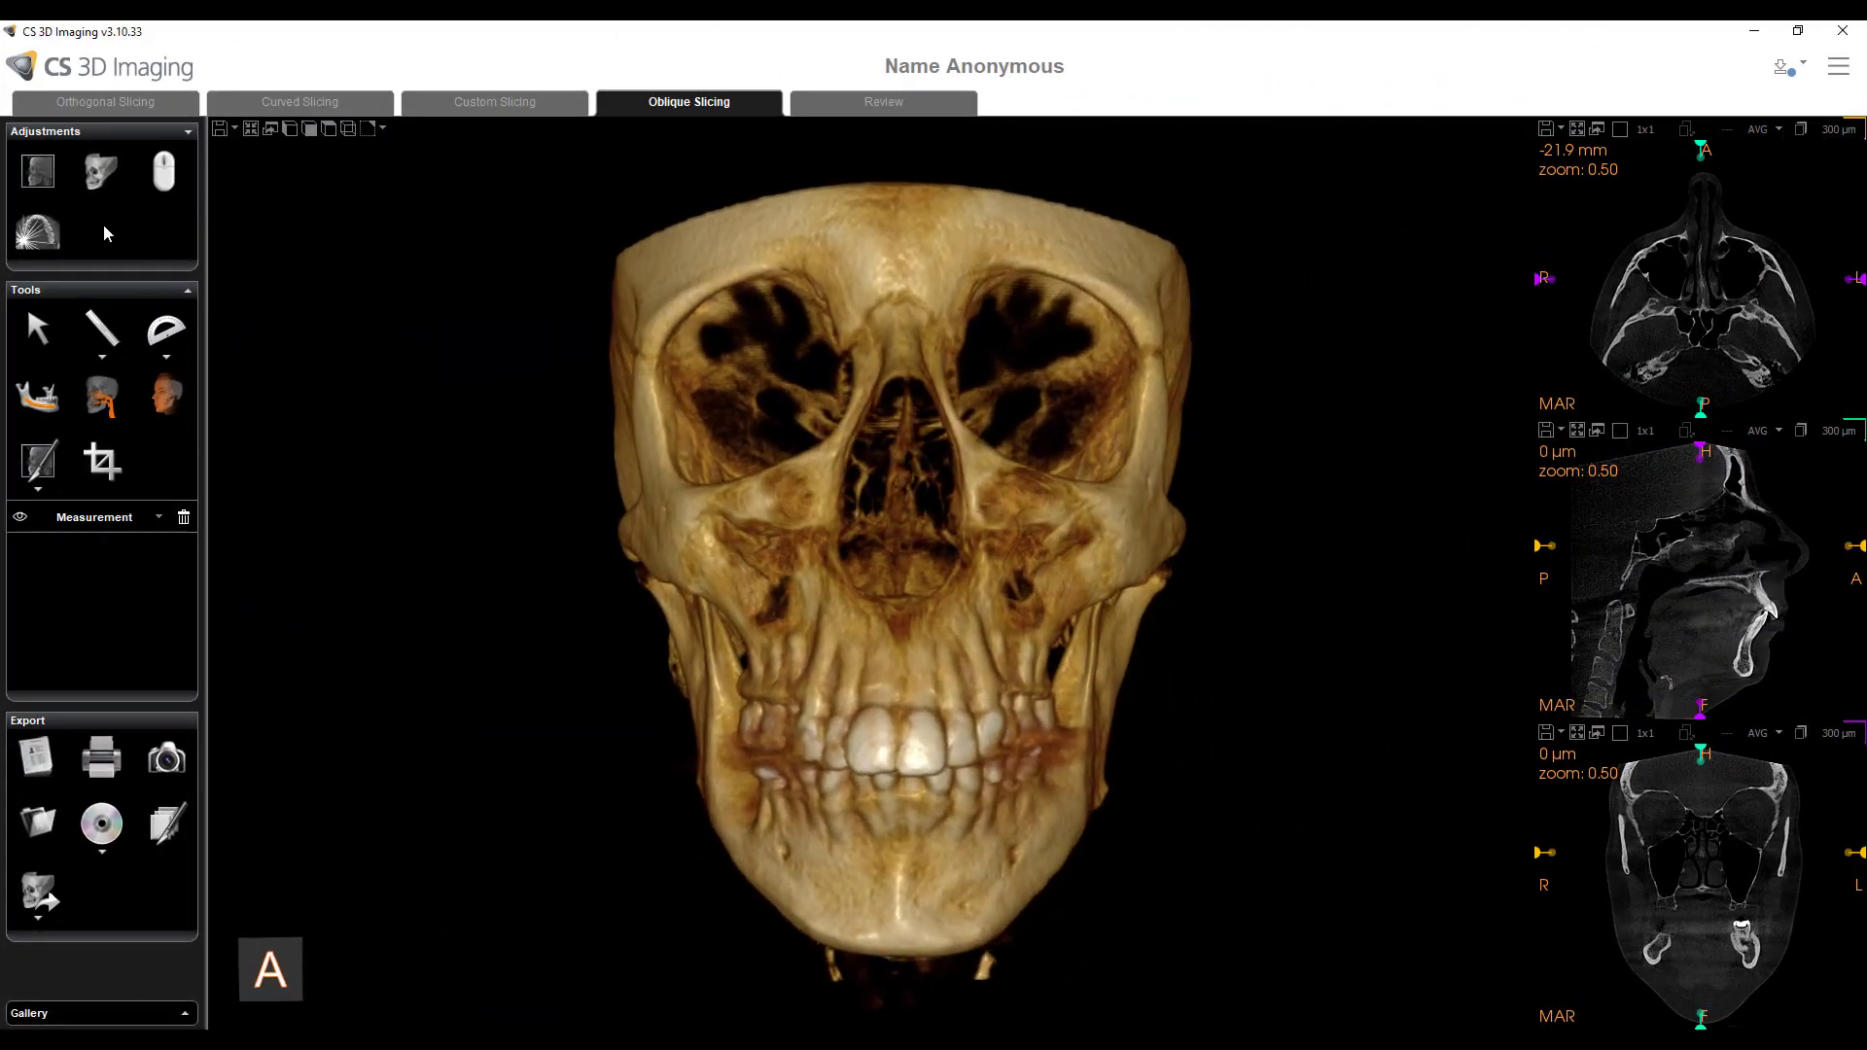
- Open the 3D adjustments for the full skull volume and preview skin 86, flesh 89 and bone 58, returning all three to 0
left_click(98, 180)
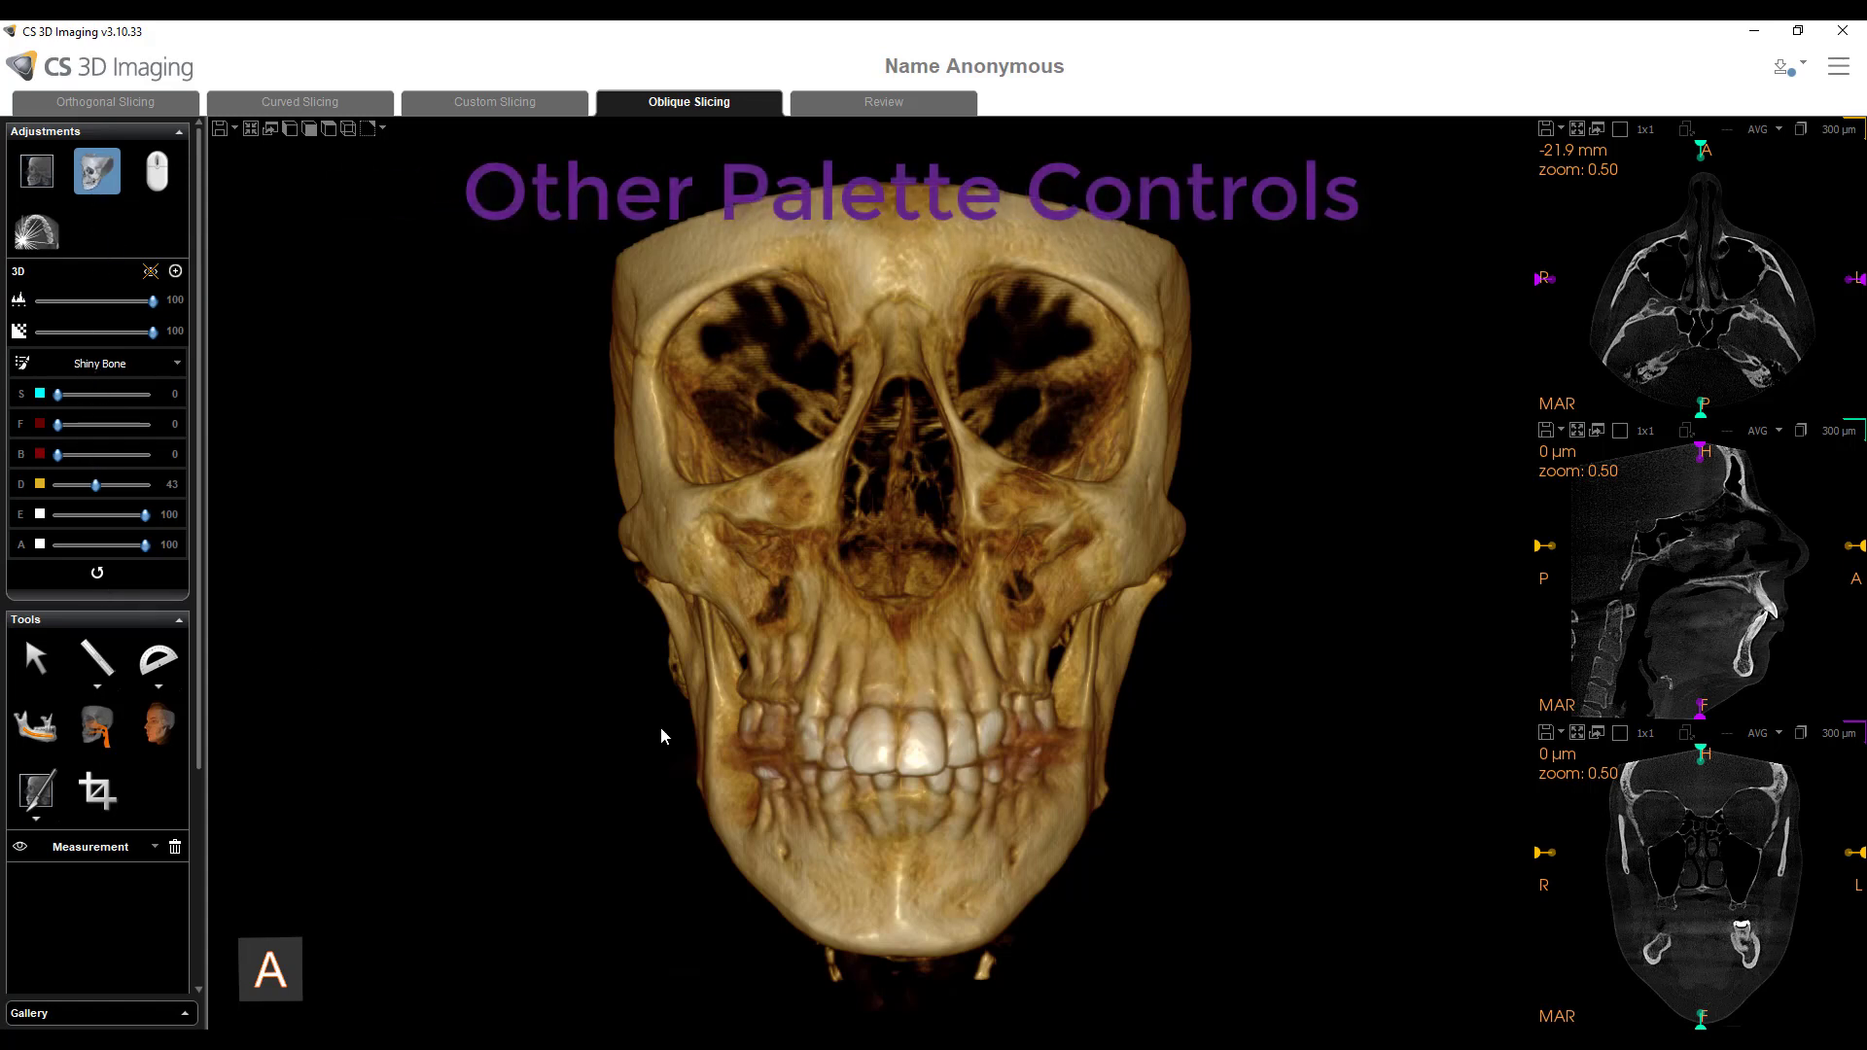
left_click_drag(661, 728, 680, 728)
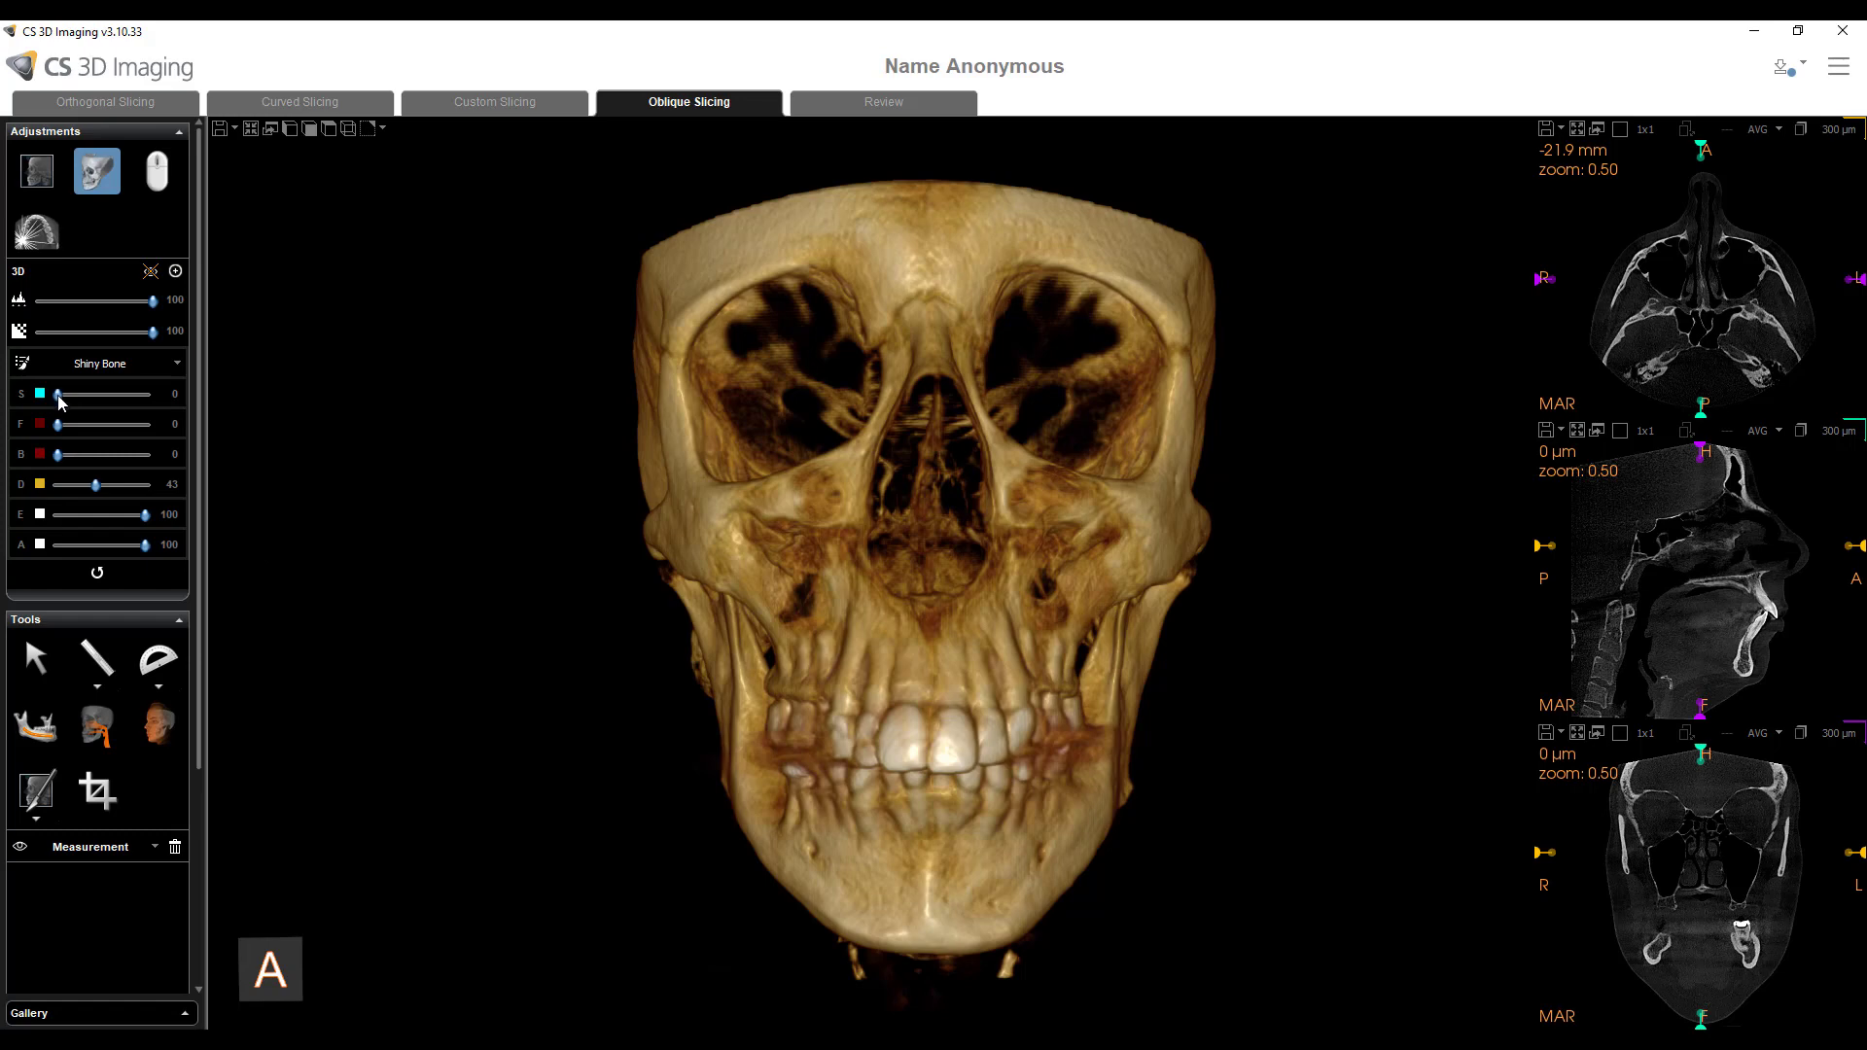
left_click_drag(59, 401, 135, 423)
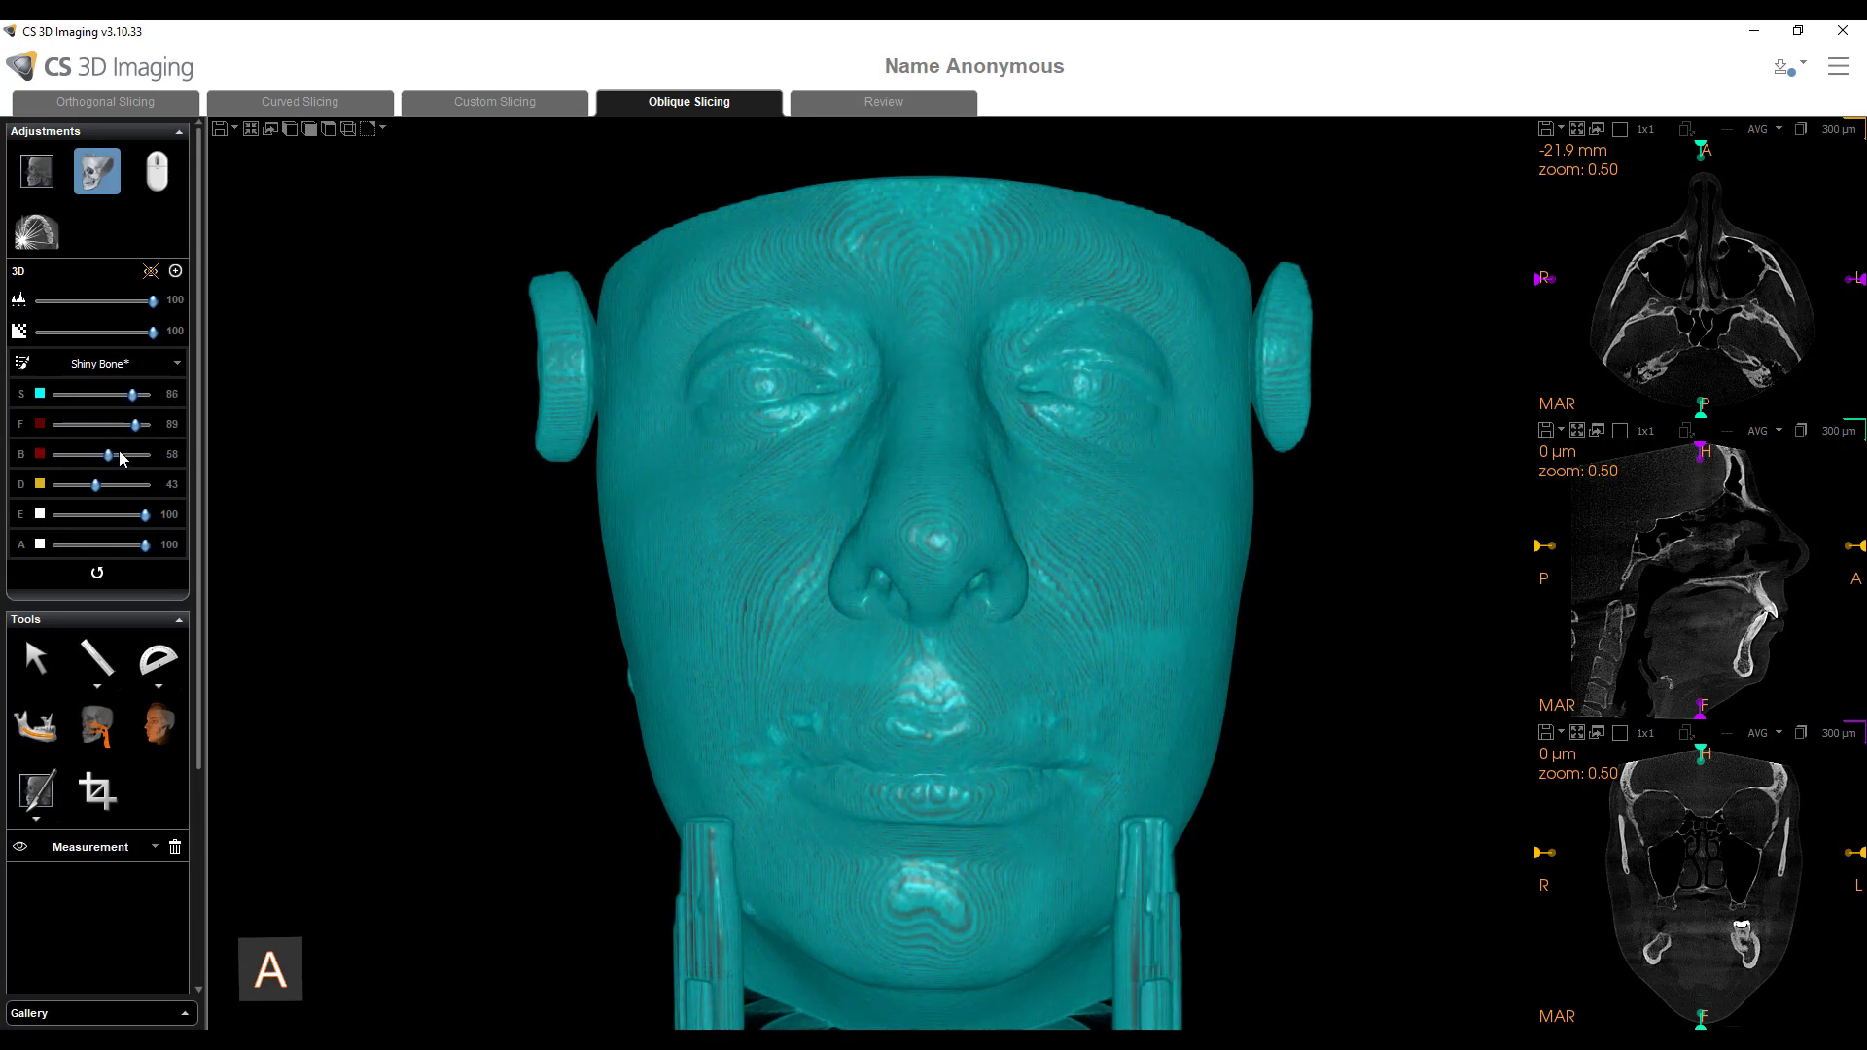
left_click_drag(135, 424, 48, 404)
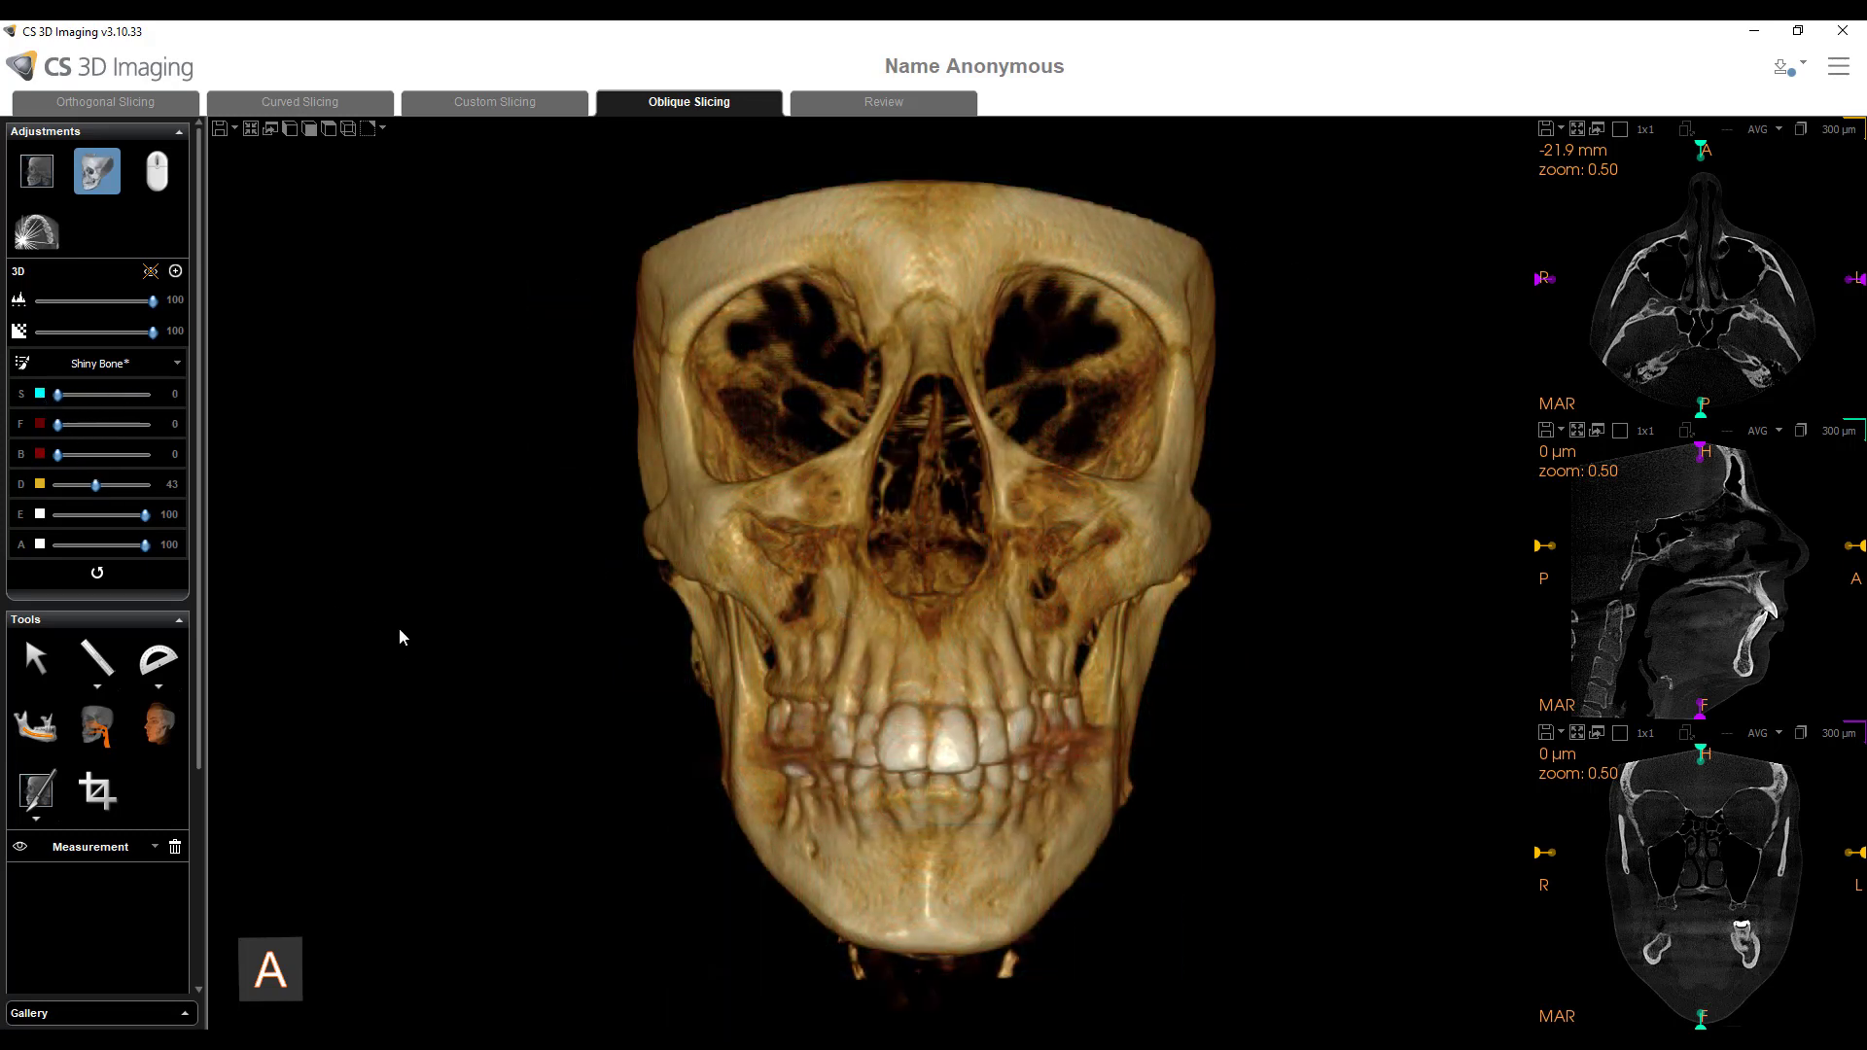
- Preview the half-cropped volume with skin 71, flesh 57 and bone 40, and restore the uncropped volume and default Shiny Bone palette
left_click(97, 791)
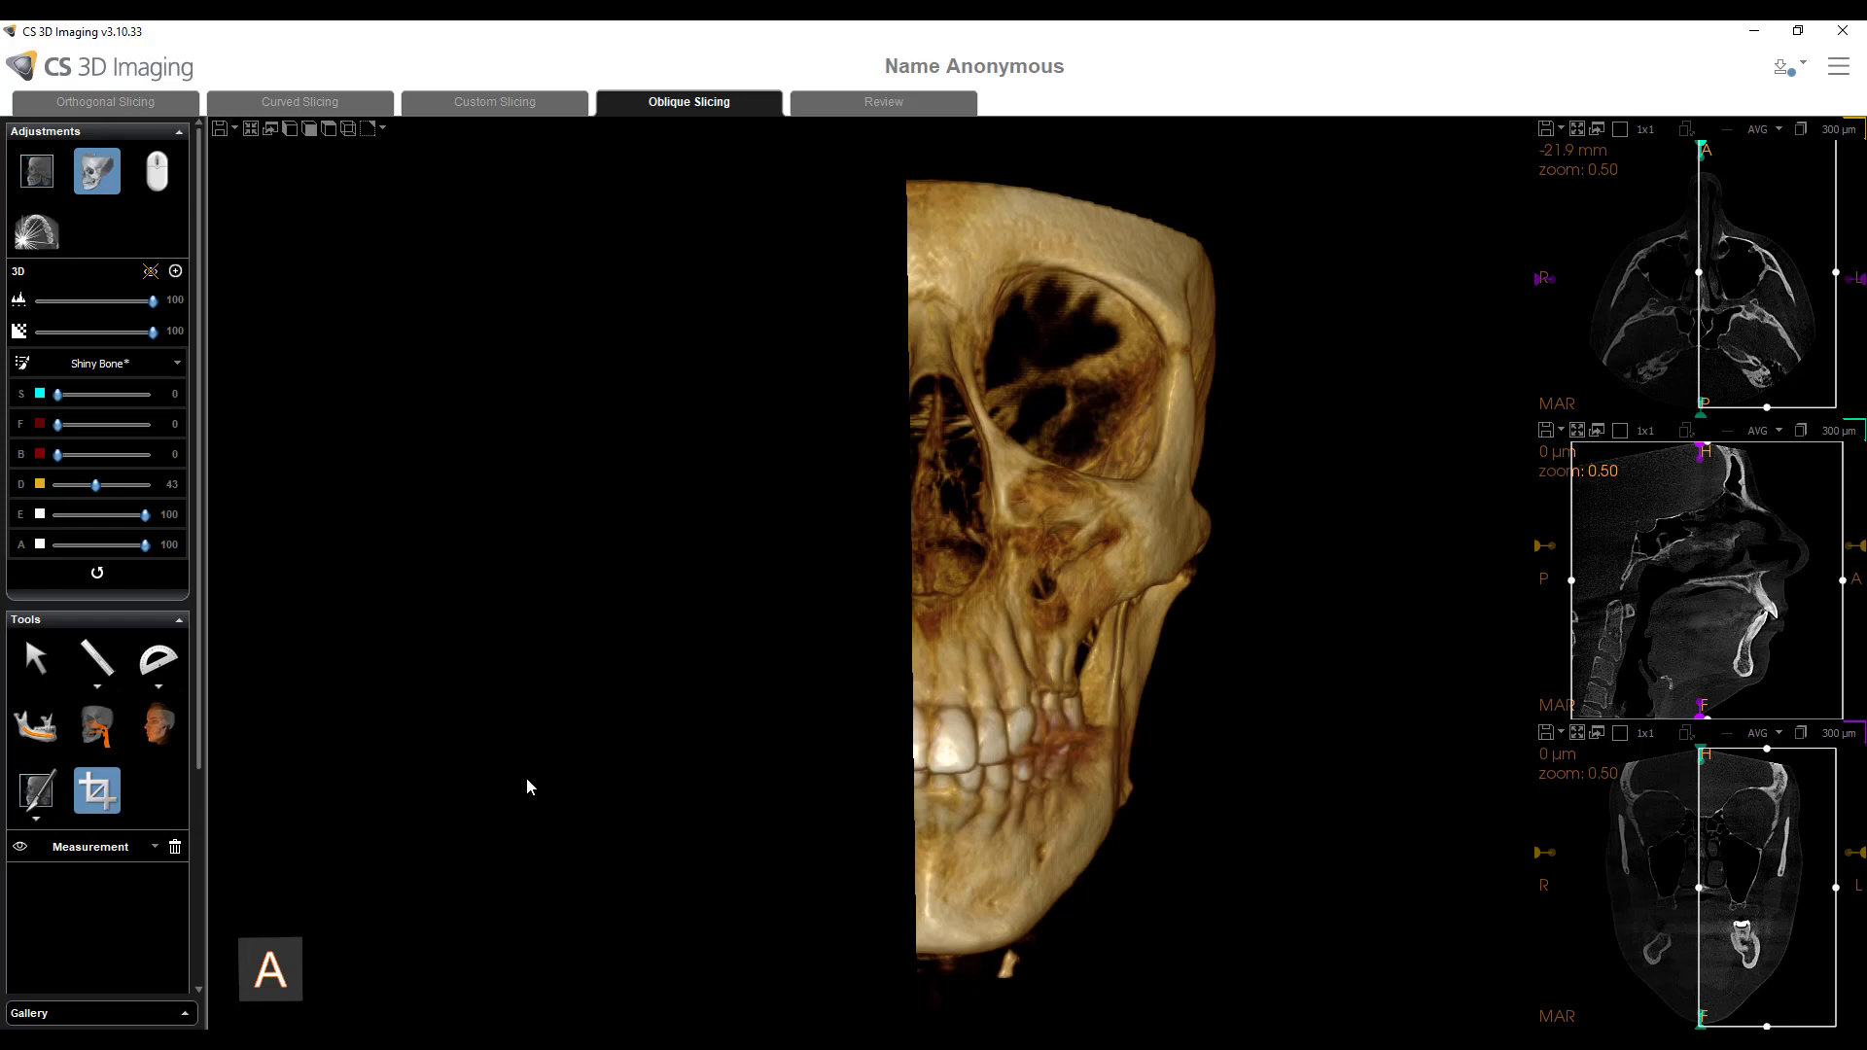
left_click(291, 136)
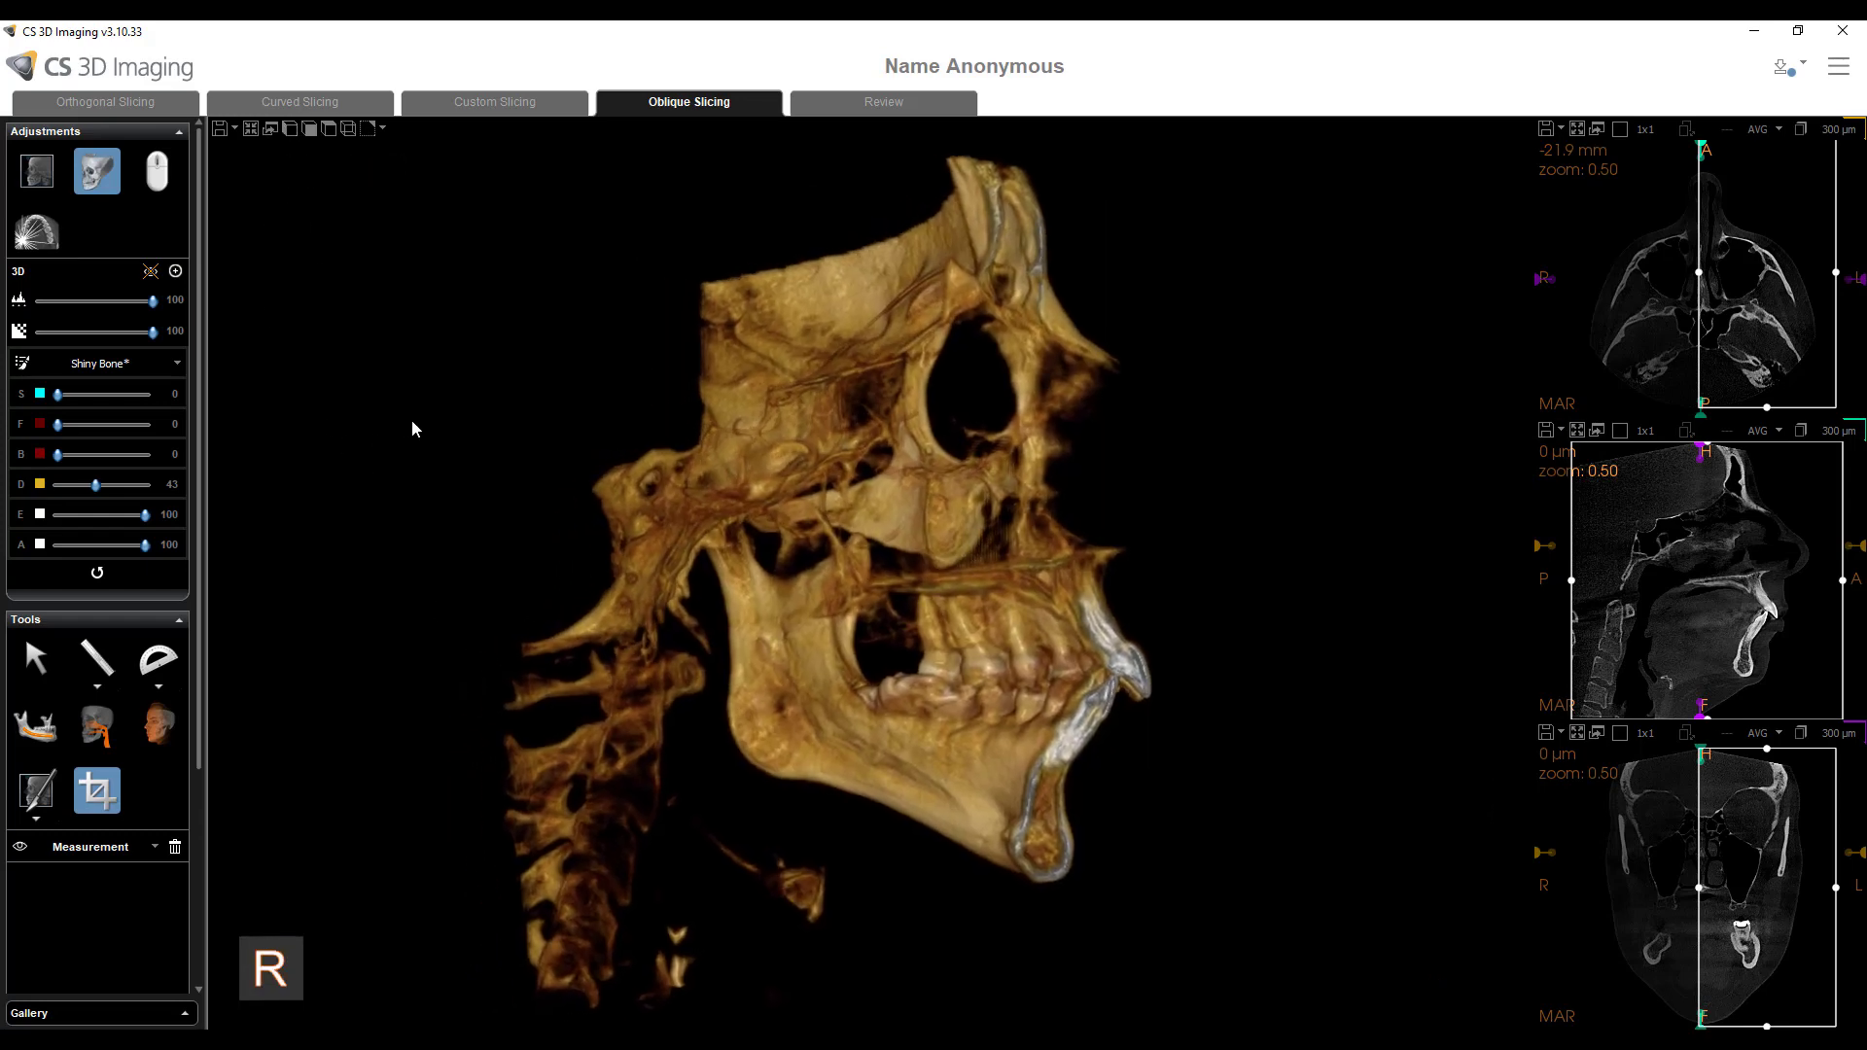
left_click_drag(58, 398, 110, 435)
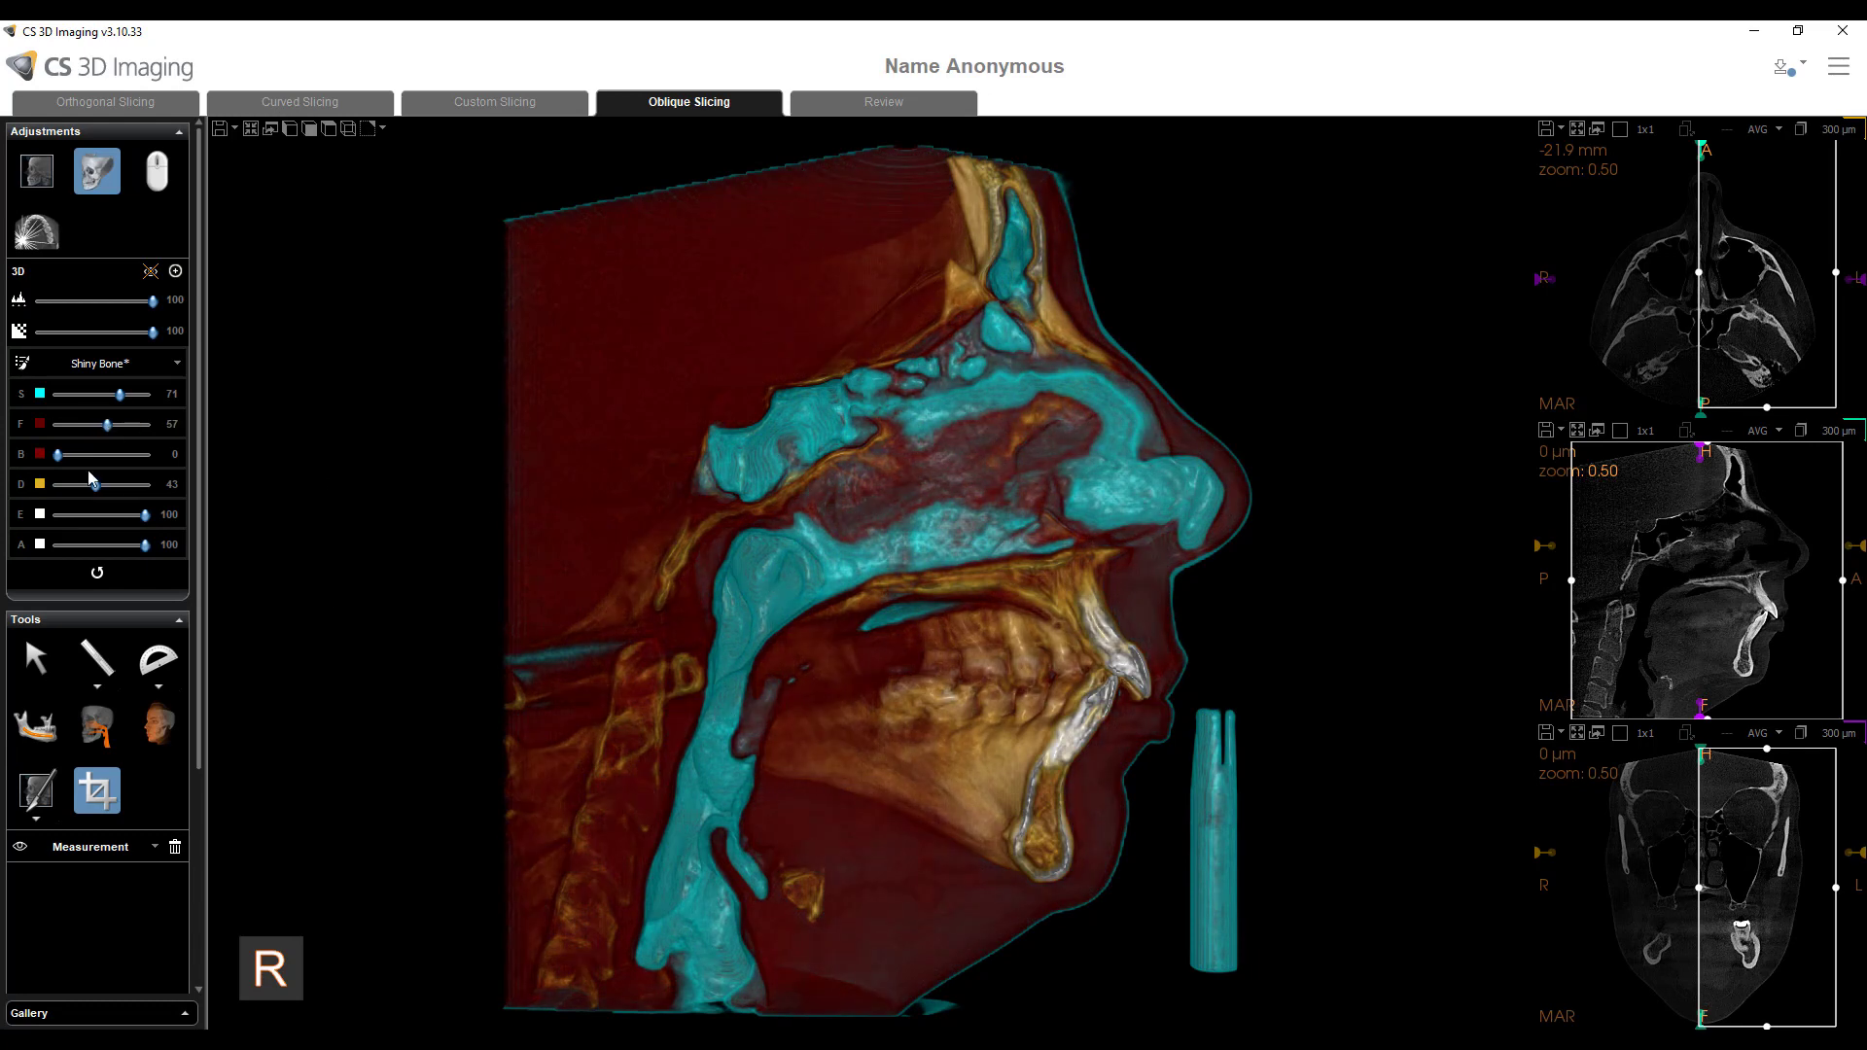
left_click_drag(59, 454, 93, 454)
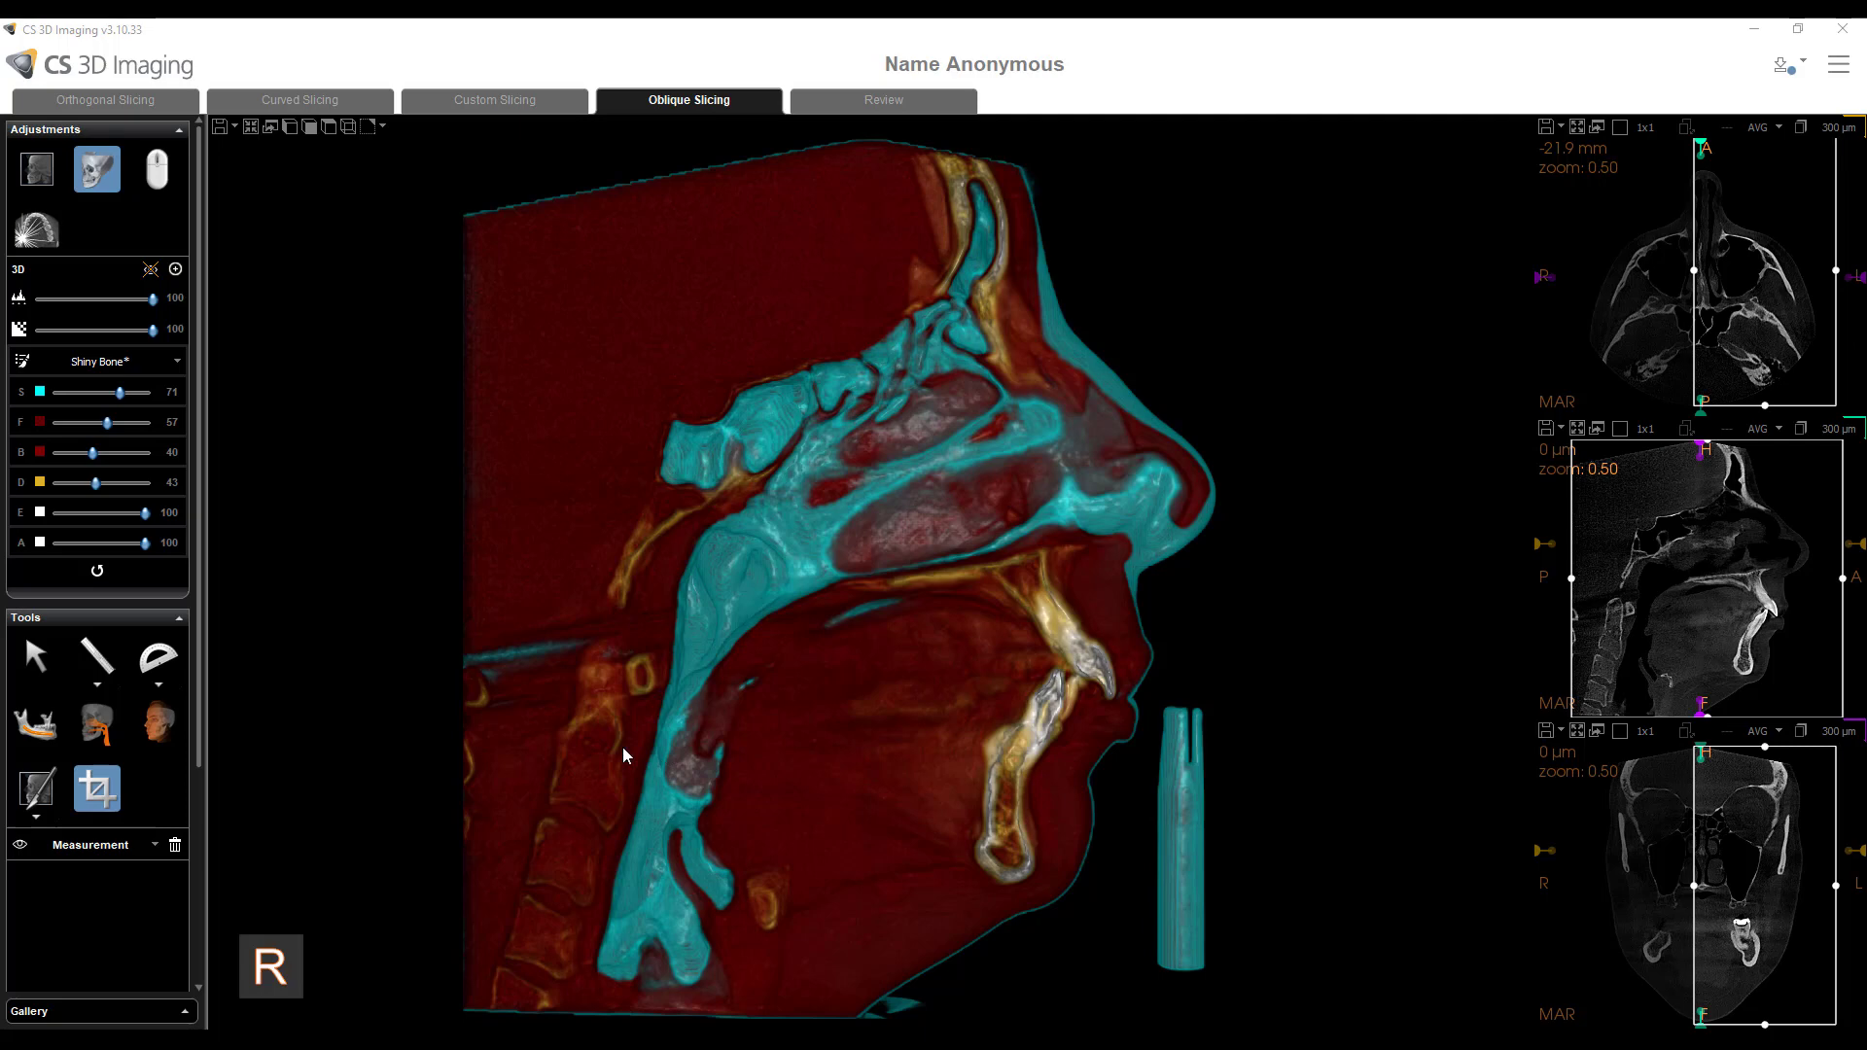
left_click(109, 789)
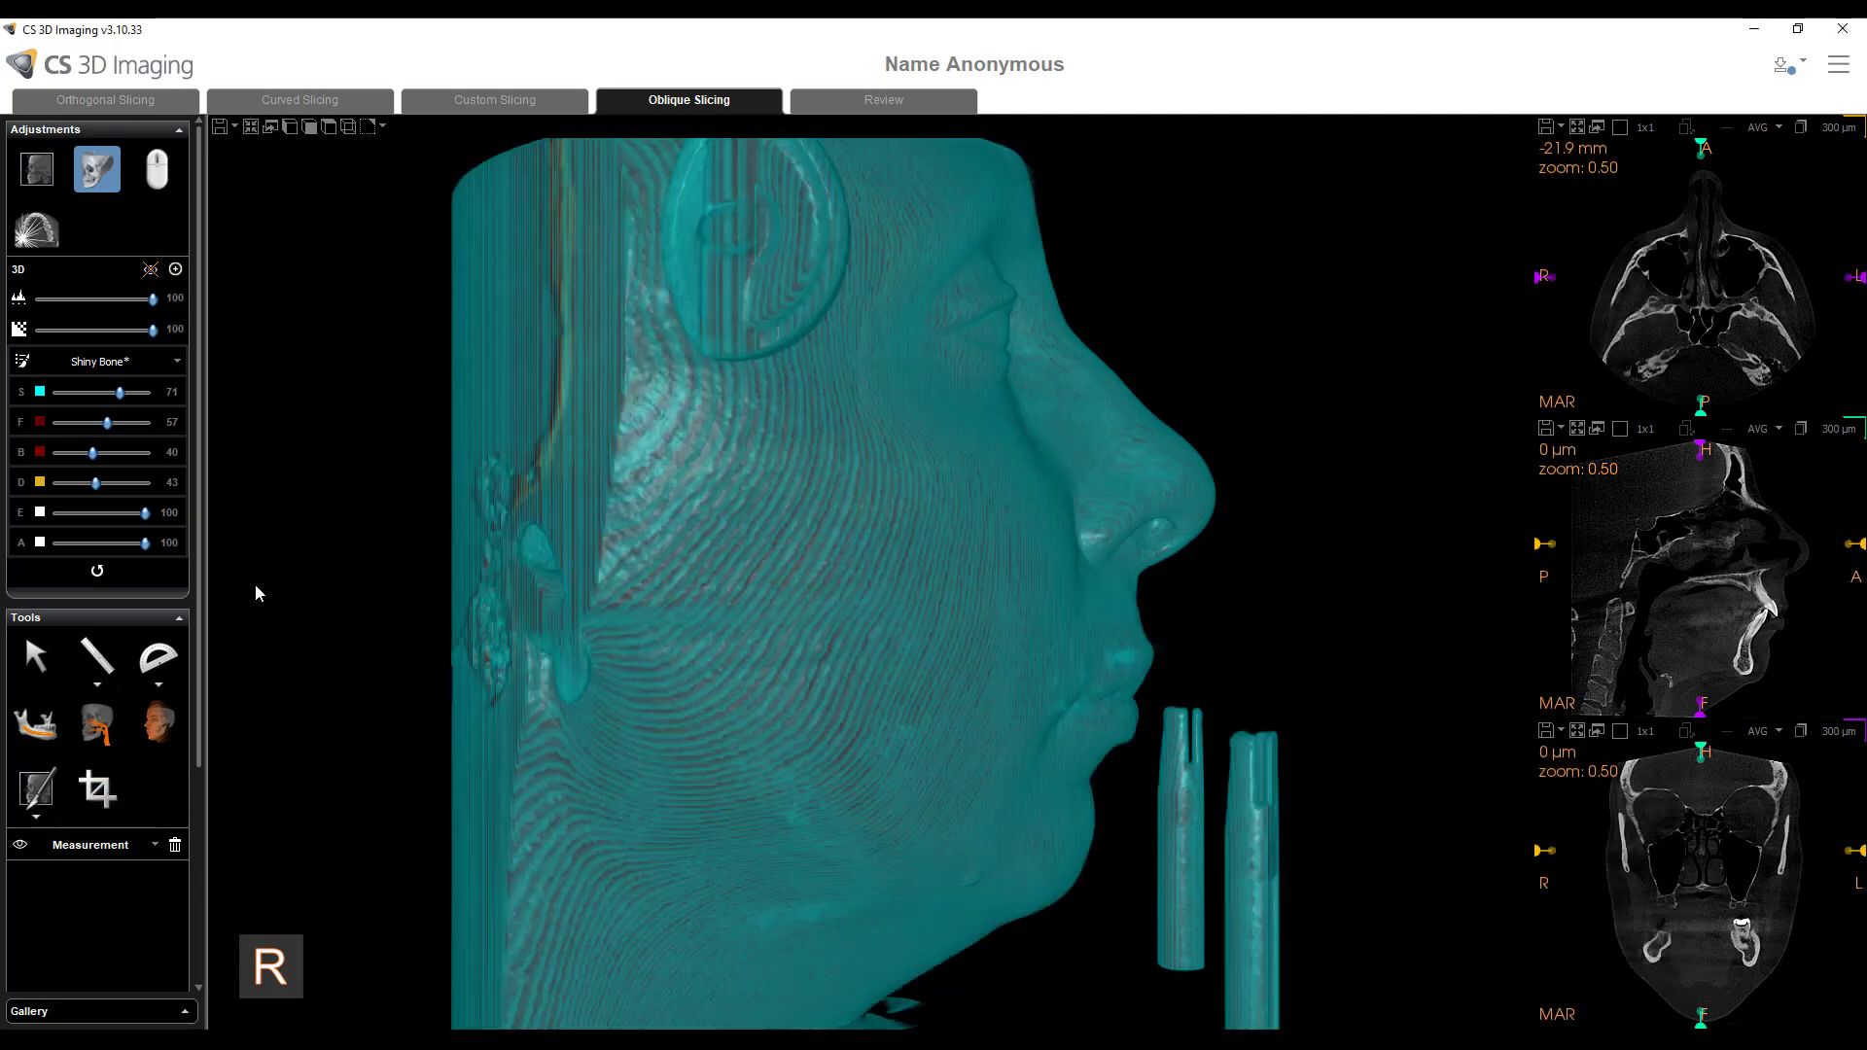
left_click(97, 574)
- Make the frontal skull rendering translucent by setting the two overall 3D display values to 35 and 39
left_click_drag(826, 573, 825, 675)
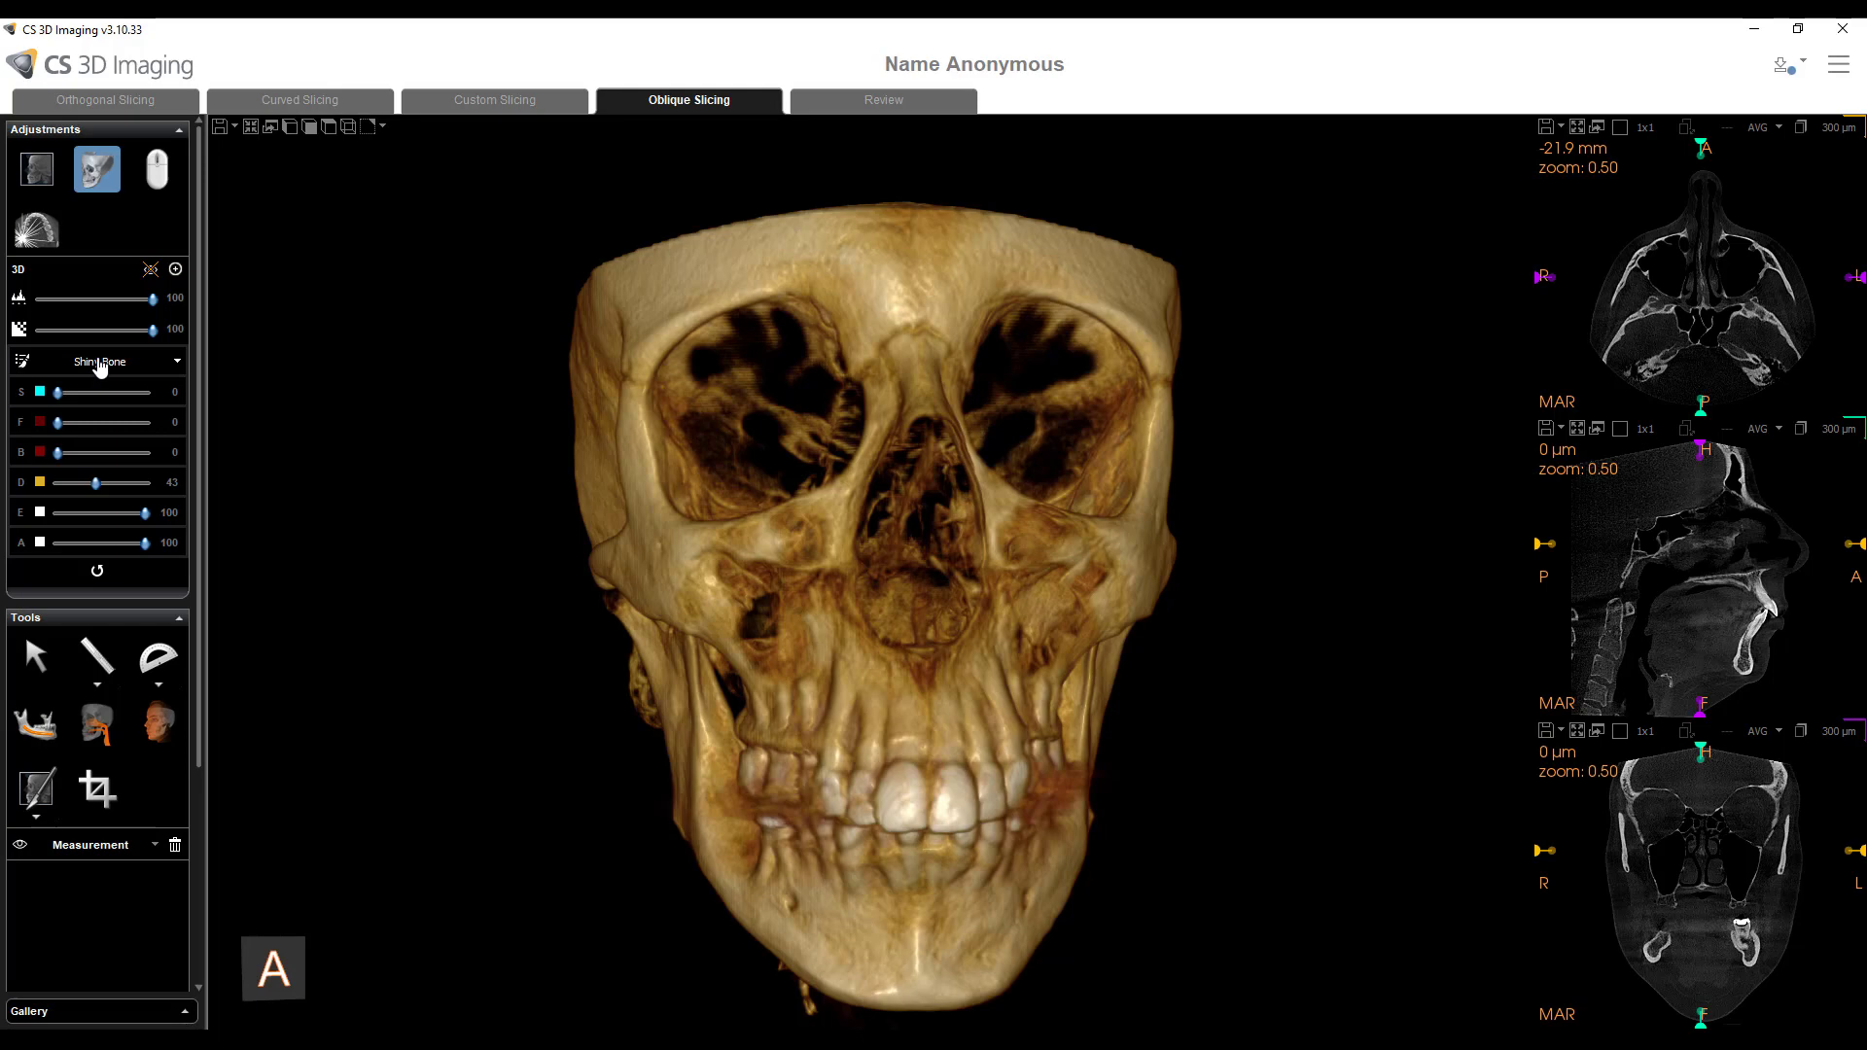
mouse_move(818, 565)
left_mouse_down()
mouse_move(803, 570)
mouse_move(827, 565)
left_mouse_up()
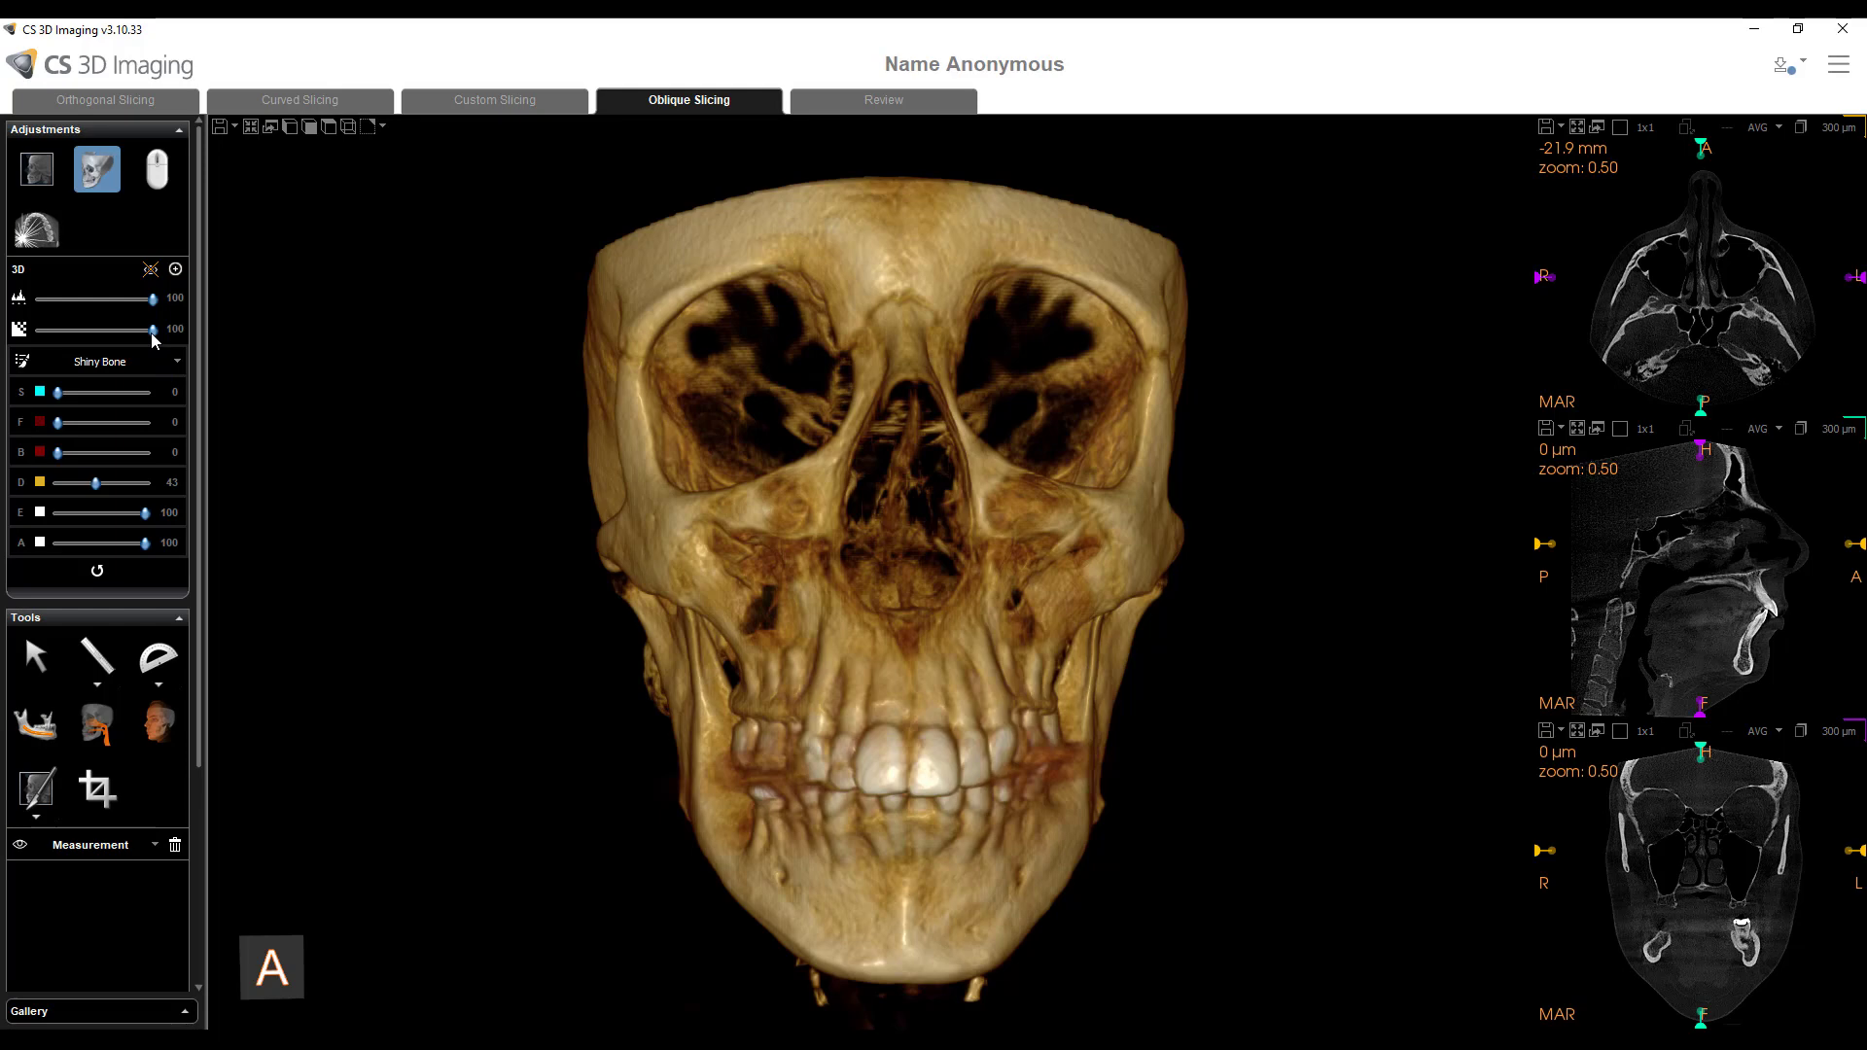
left_click_drag(154, 330, 85, 334)
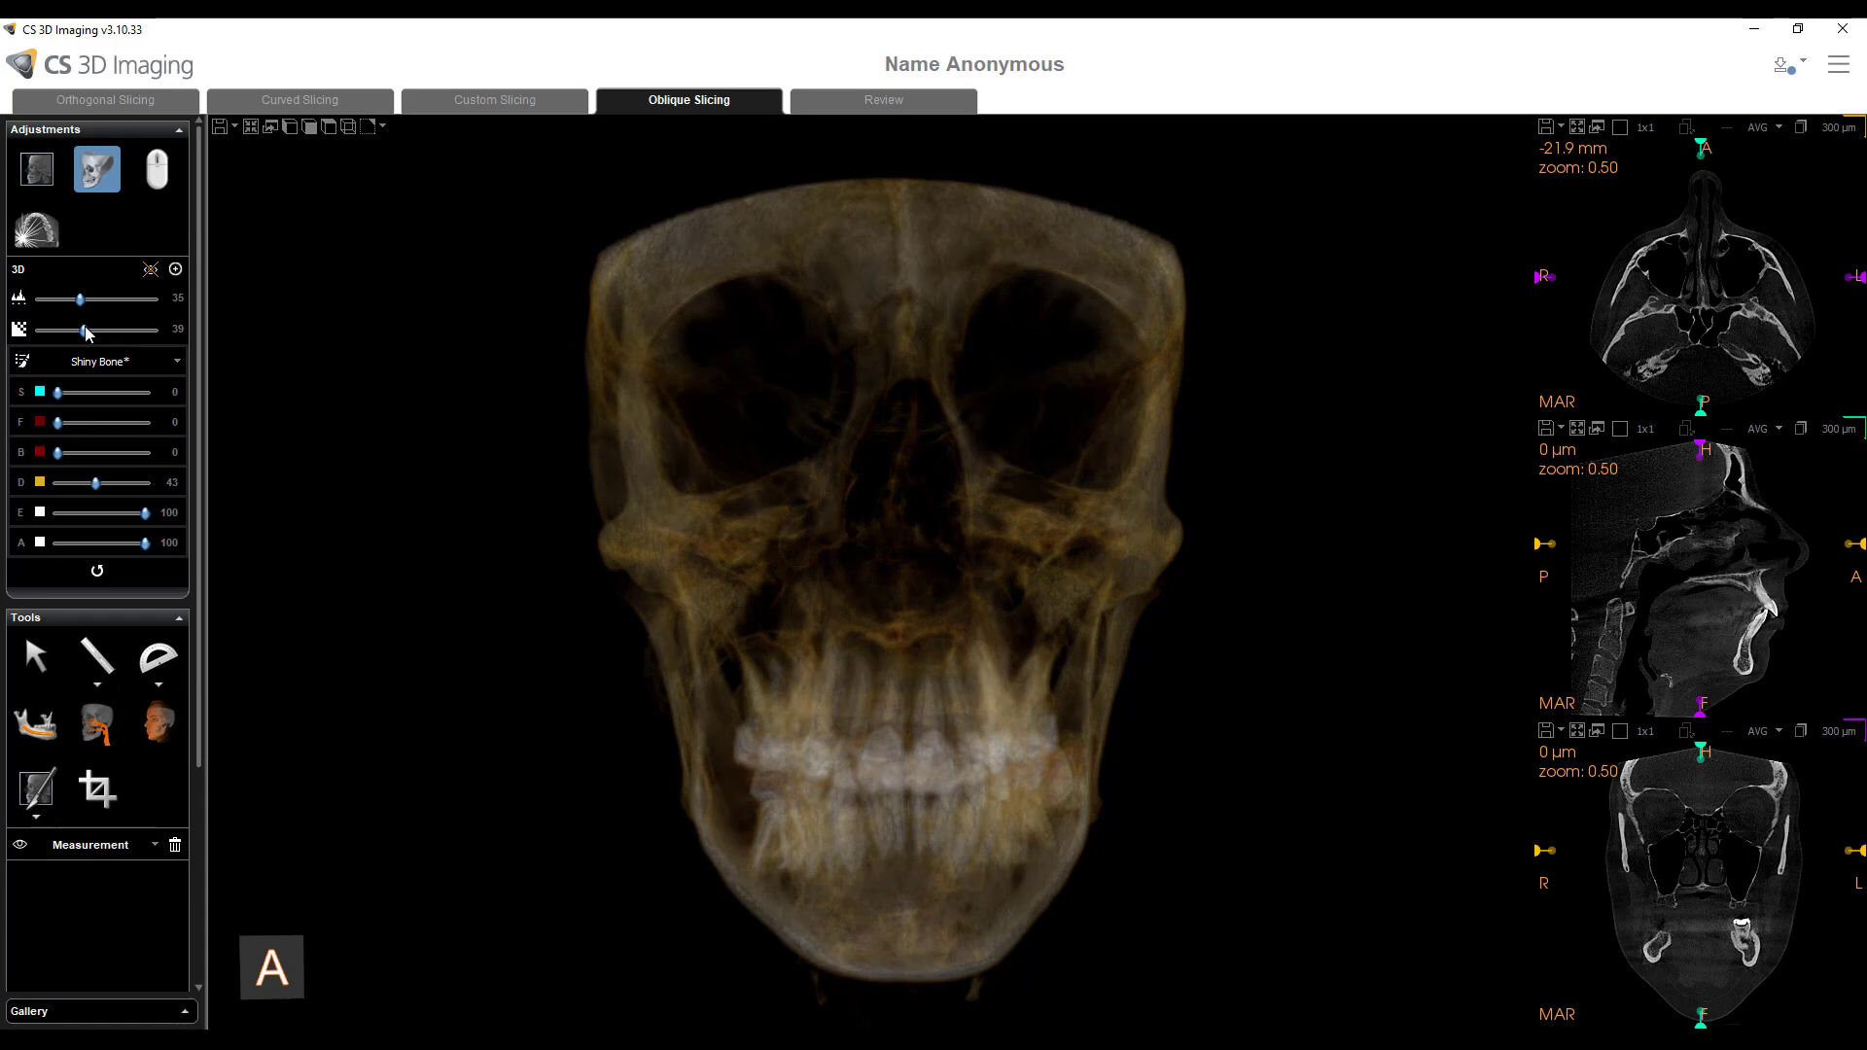
- Rotate the translucent skull, restore both overall 3D display values to 100, and turn the opaque skull to a frontal view
left_click_drag(424, 542, 521, 551)
mouse_move(79, 299)
left_mouse_down()
mouse_move(149, 304)
mouse_move(17, 313)
mouse_move(159, 301)
mouse_move(160, 335)
left_mouse_up()
scroll(671, 658, "down", 3)
left_click_drag(671, 658, 757, 709)
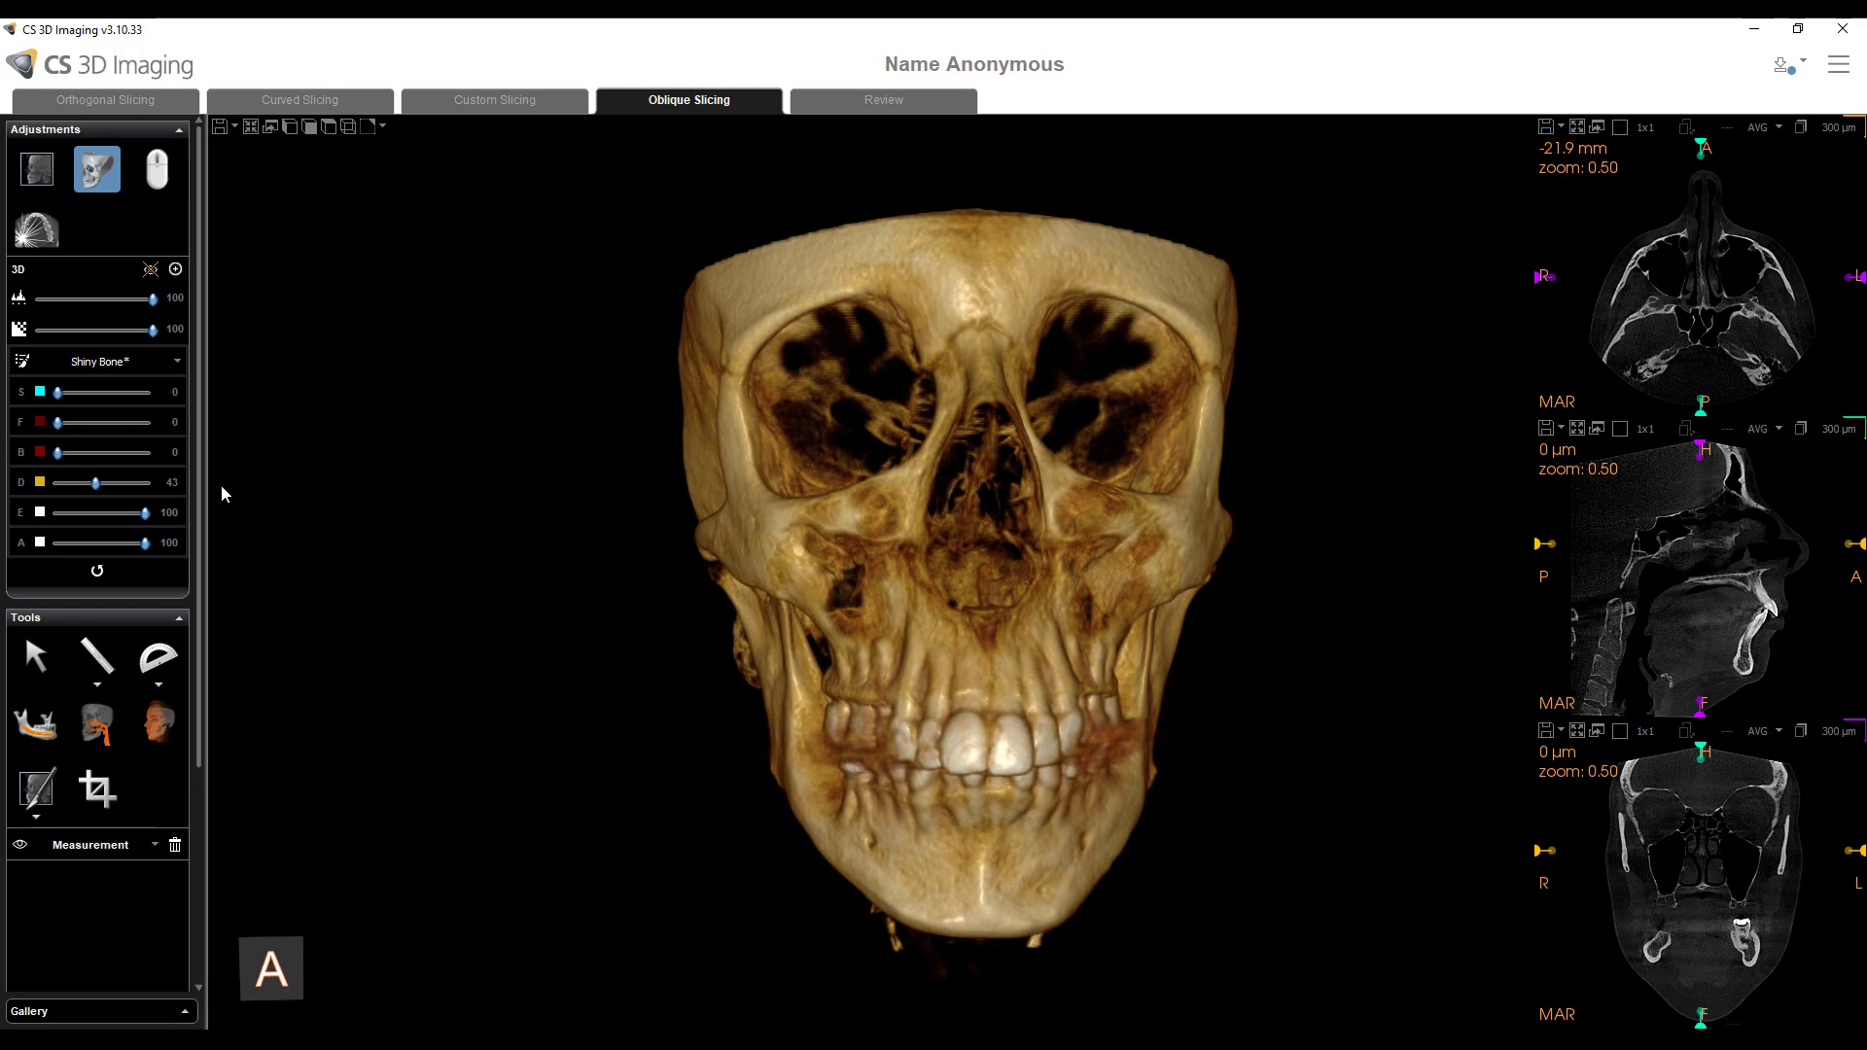
- Preview the frontal skull rendering with the Realist, Transparent Bone and Shiny Realist palettes
left_click(107, 370)
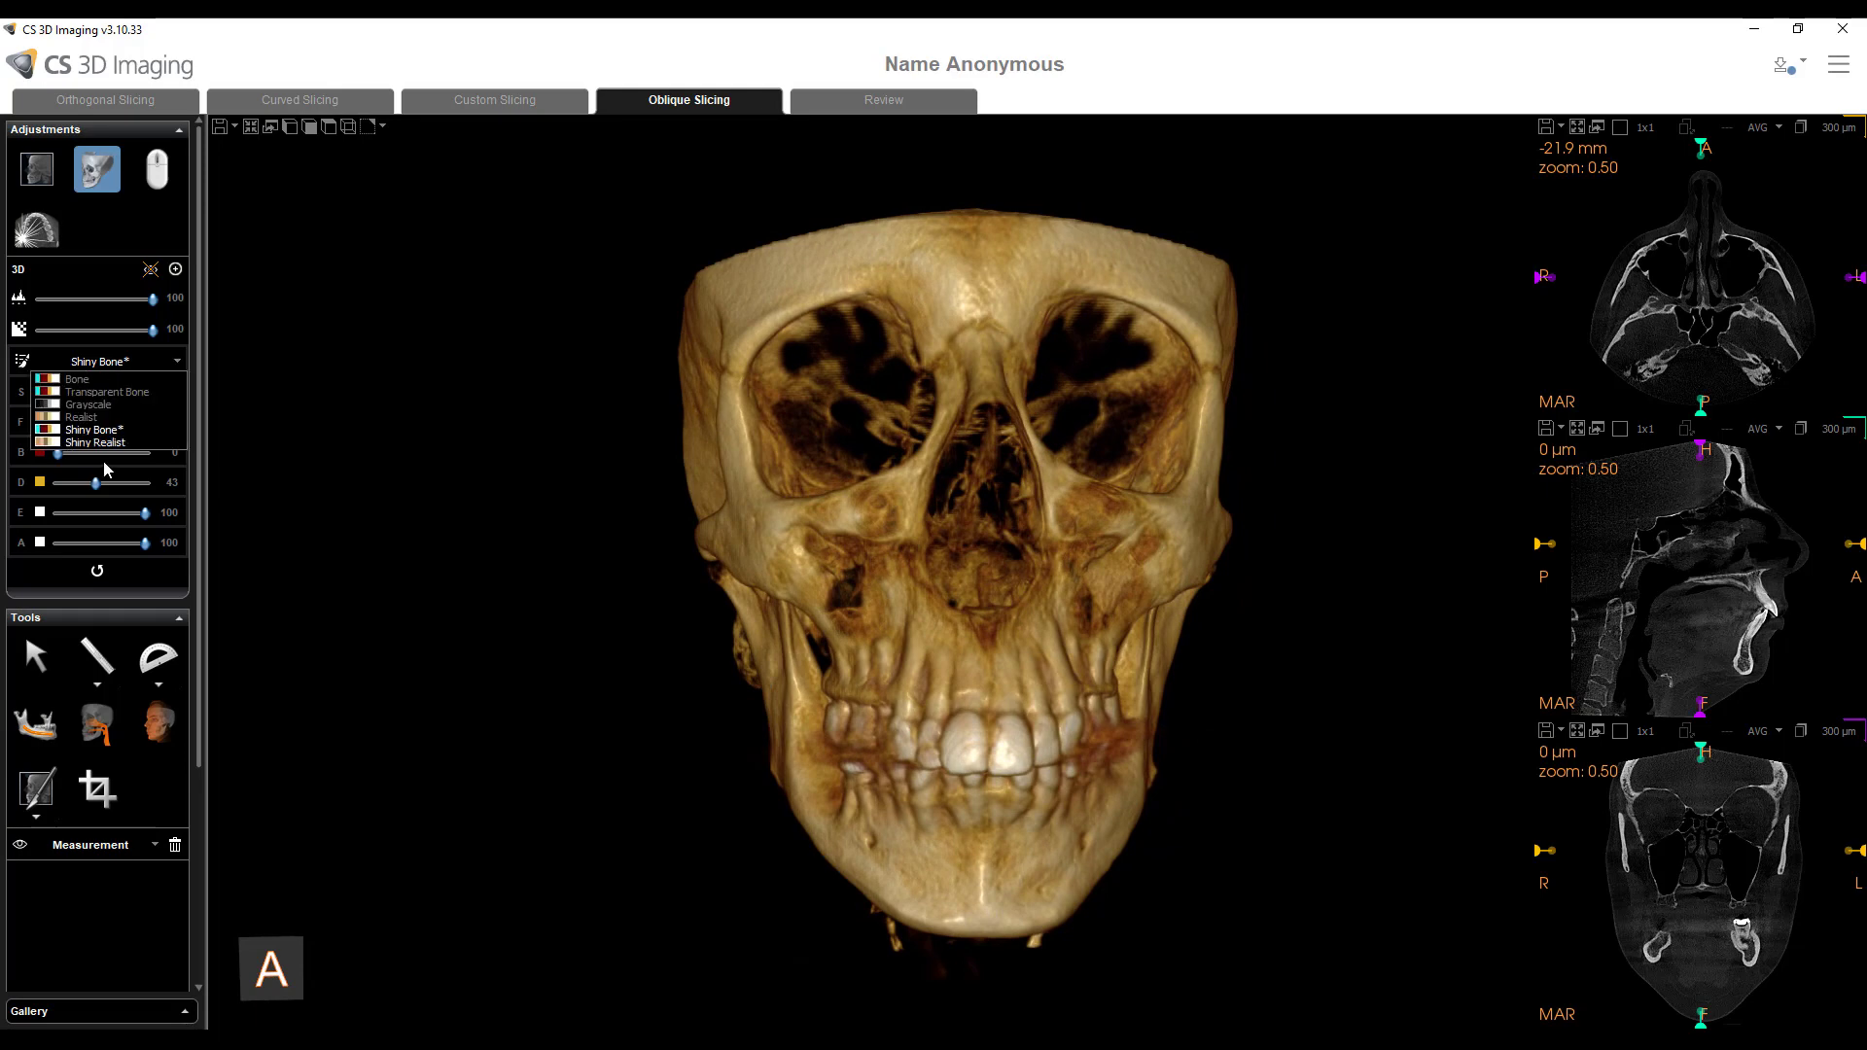
left_click(89, 418)
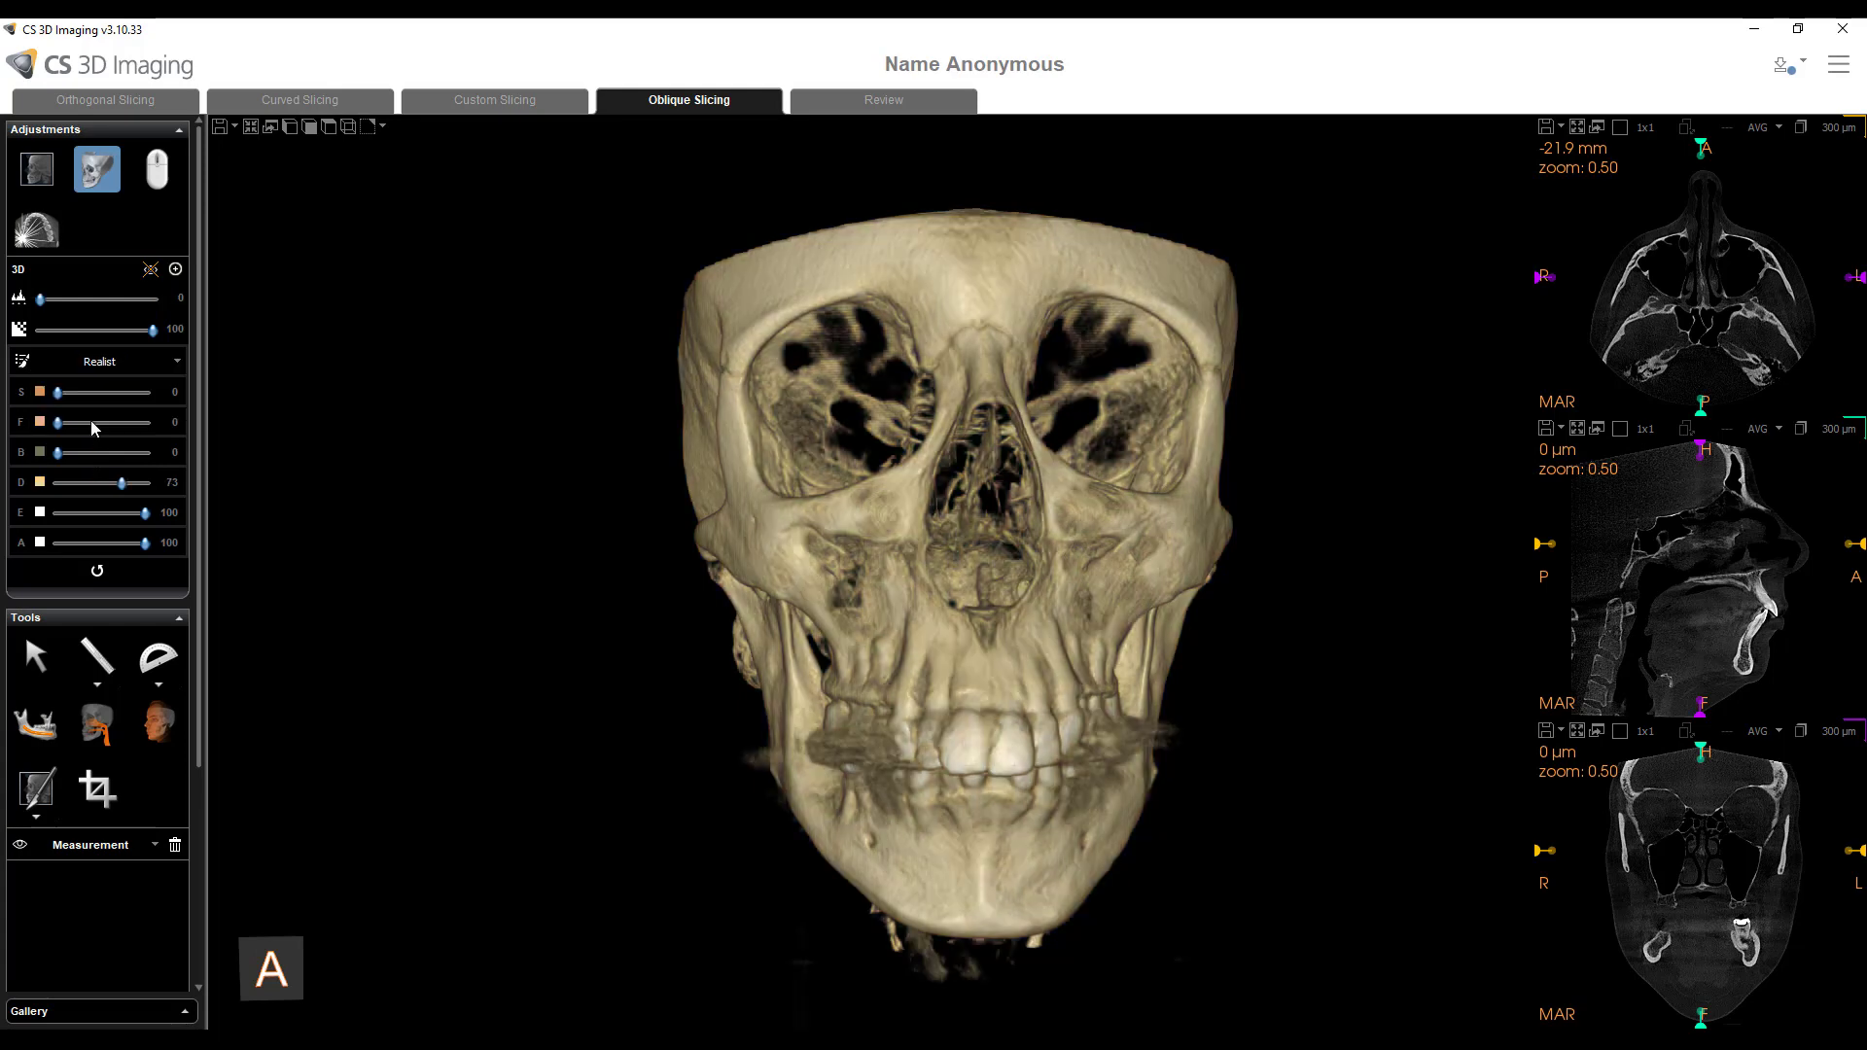
left_click(103, 372)
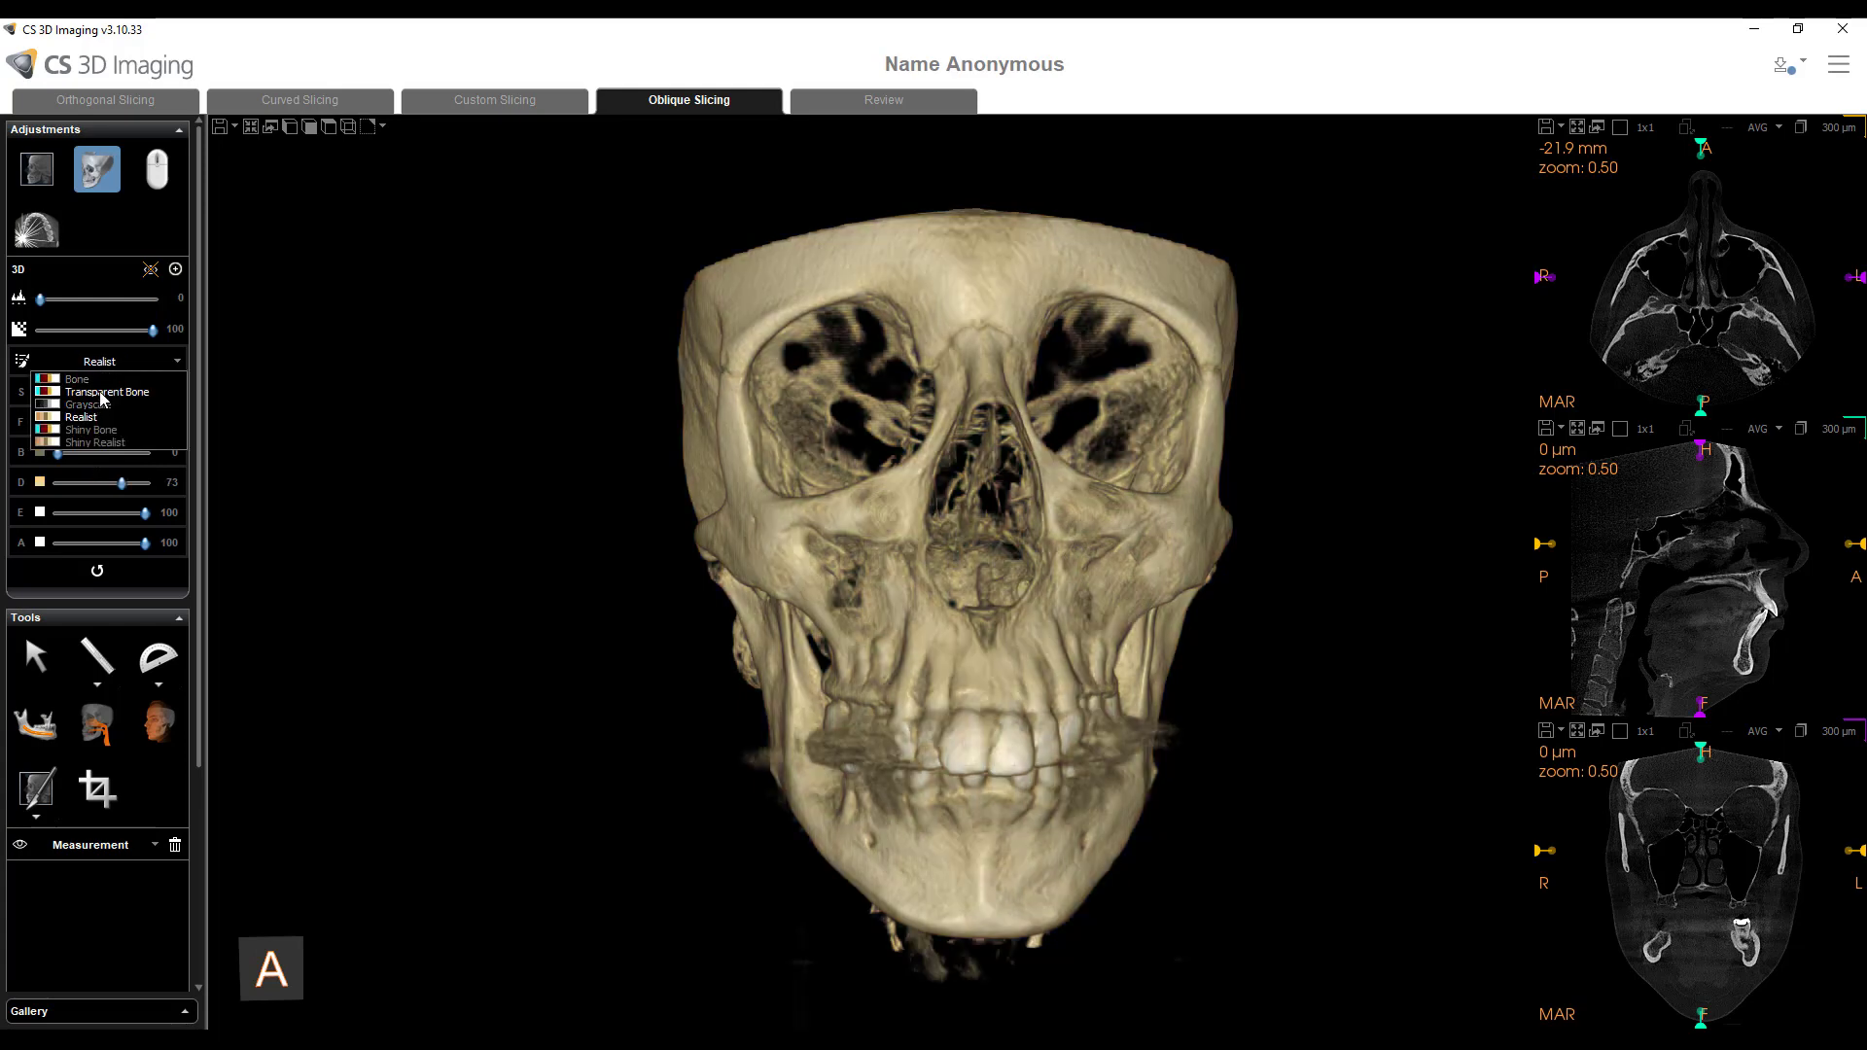
left_click(90, 392)
left_click(92, 368)
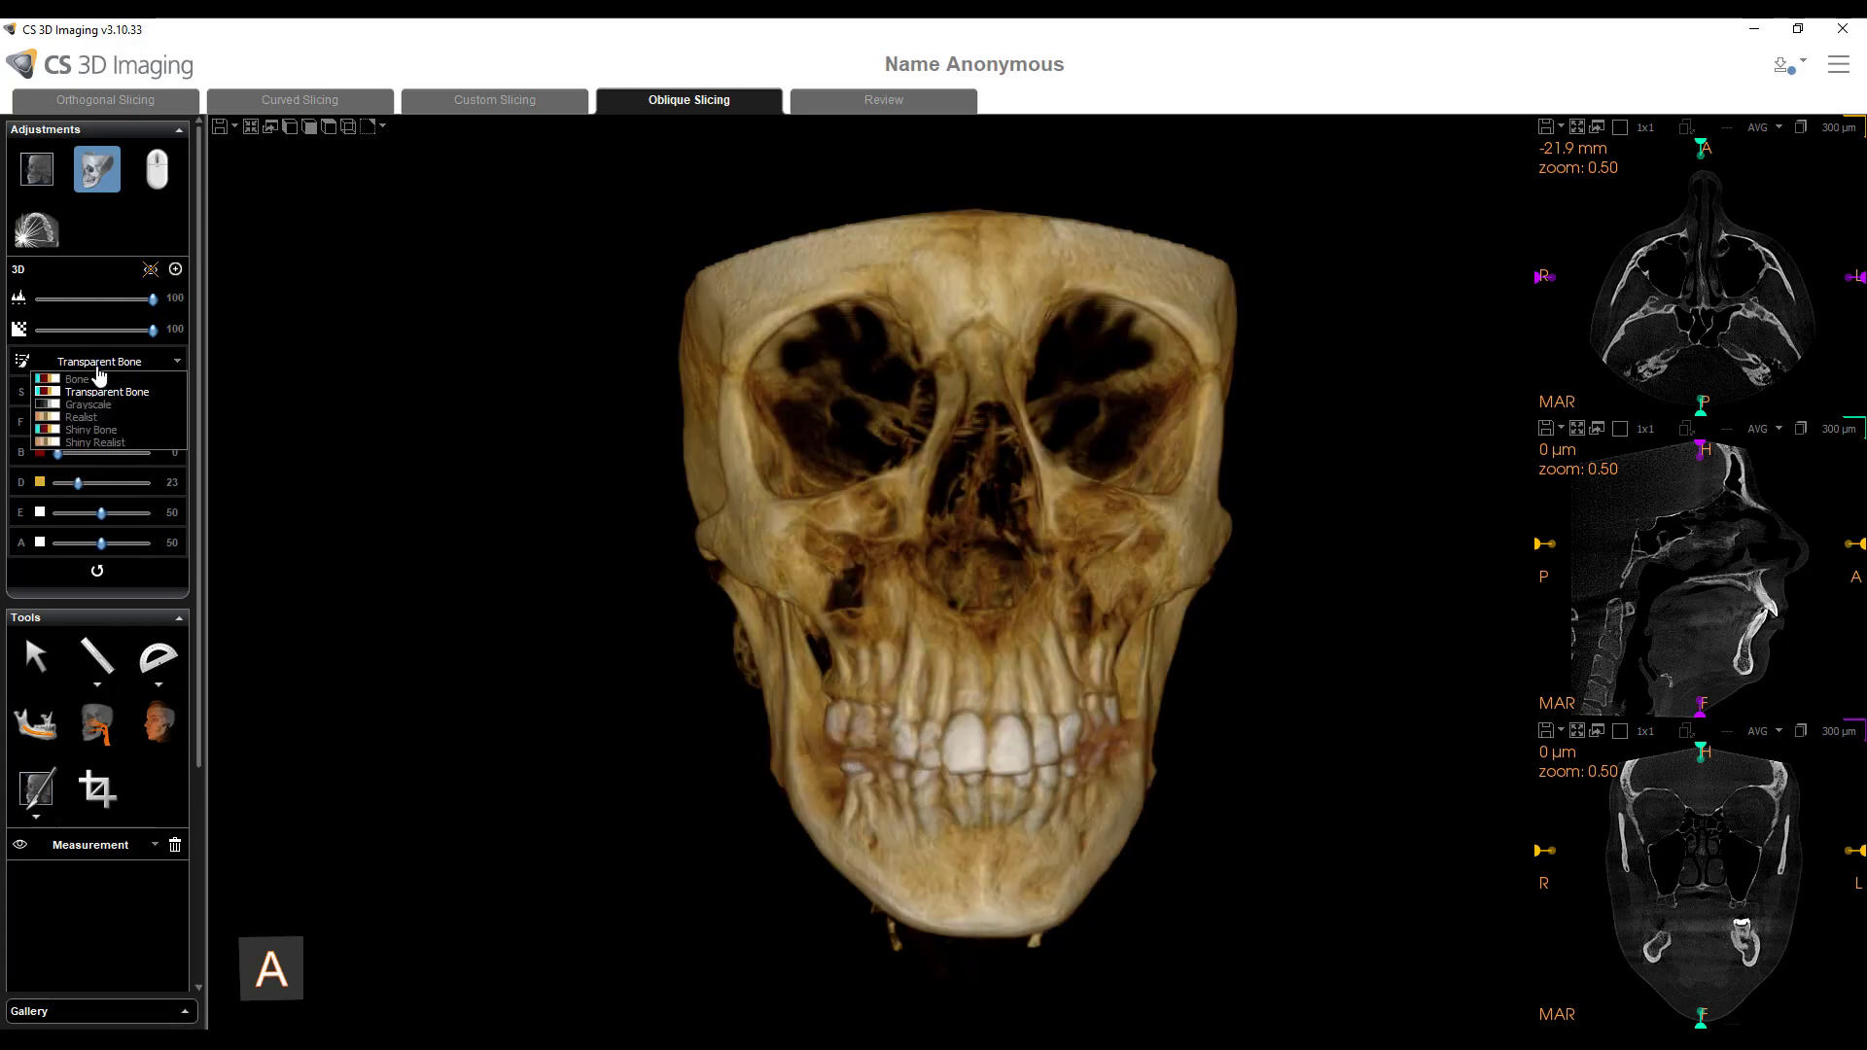
left_click(103, 443)
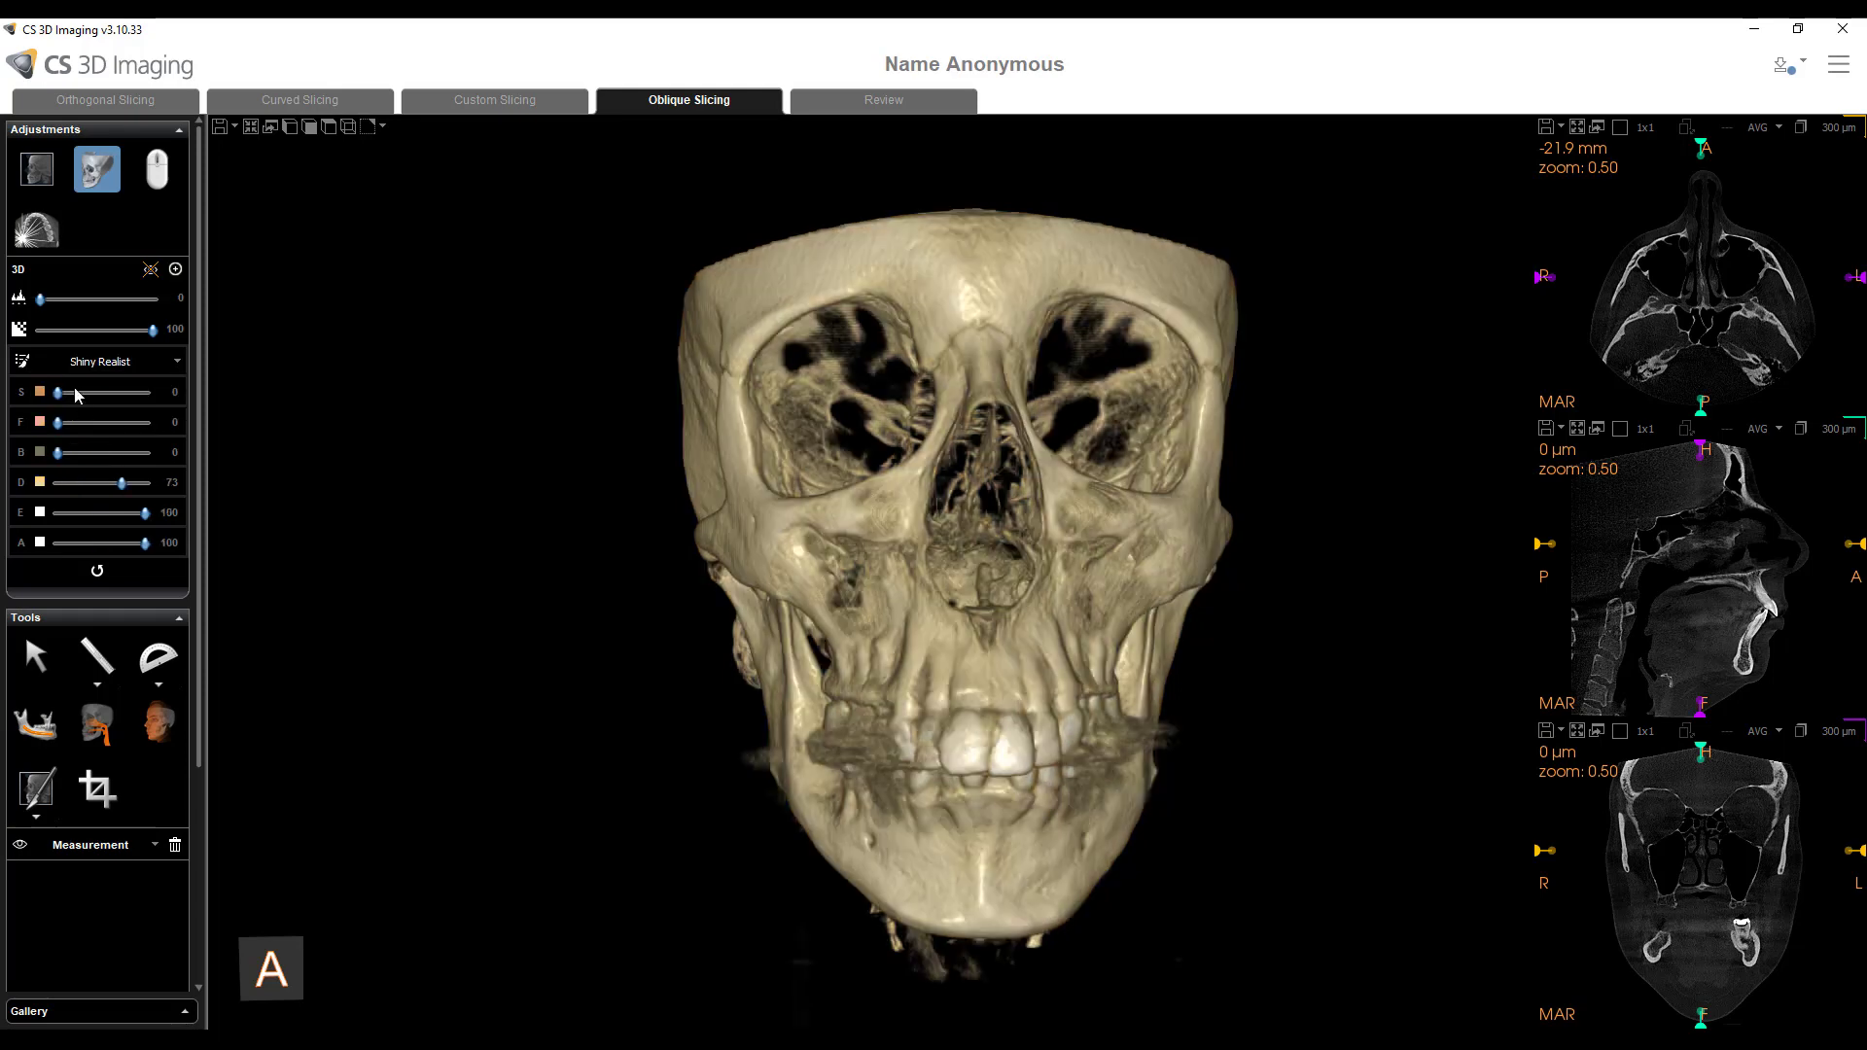
- Check the available palettes and default palette in the palette library, close it, and open the 3D view's palette choices
left_click(176, 272)
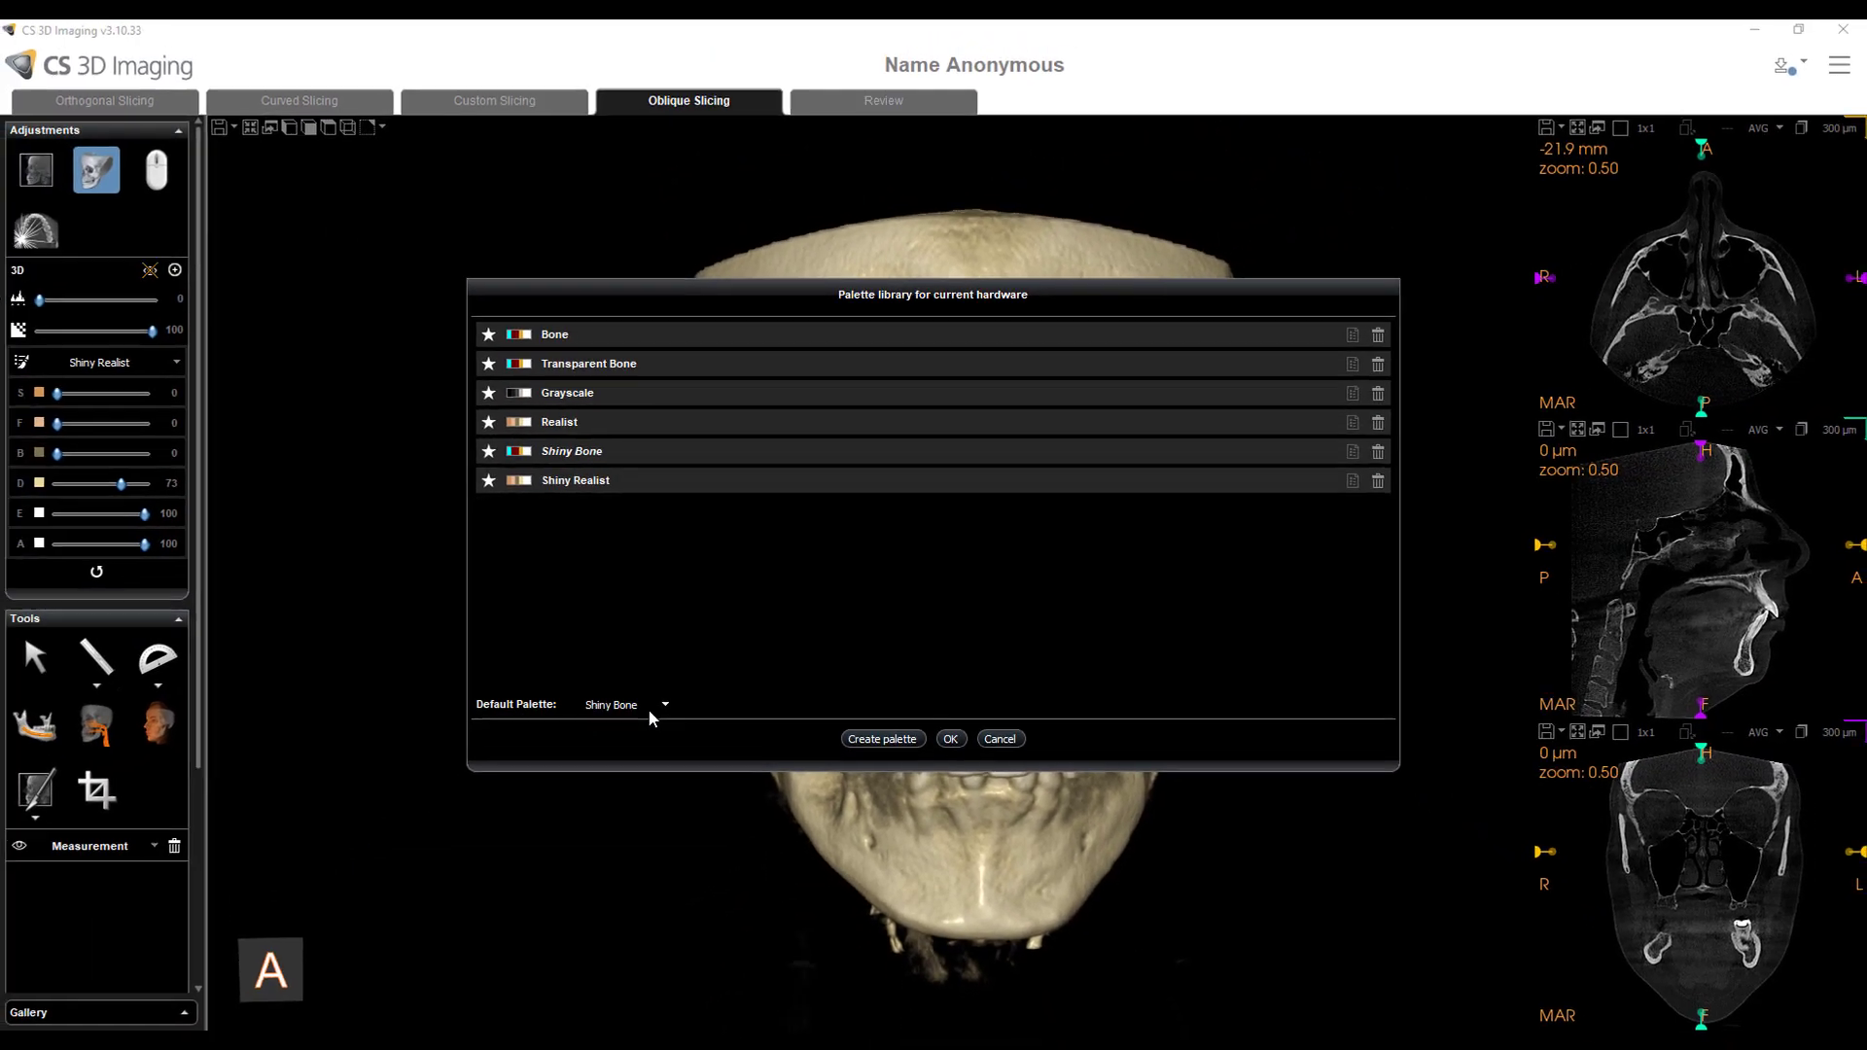
left_click(950, 739)
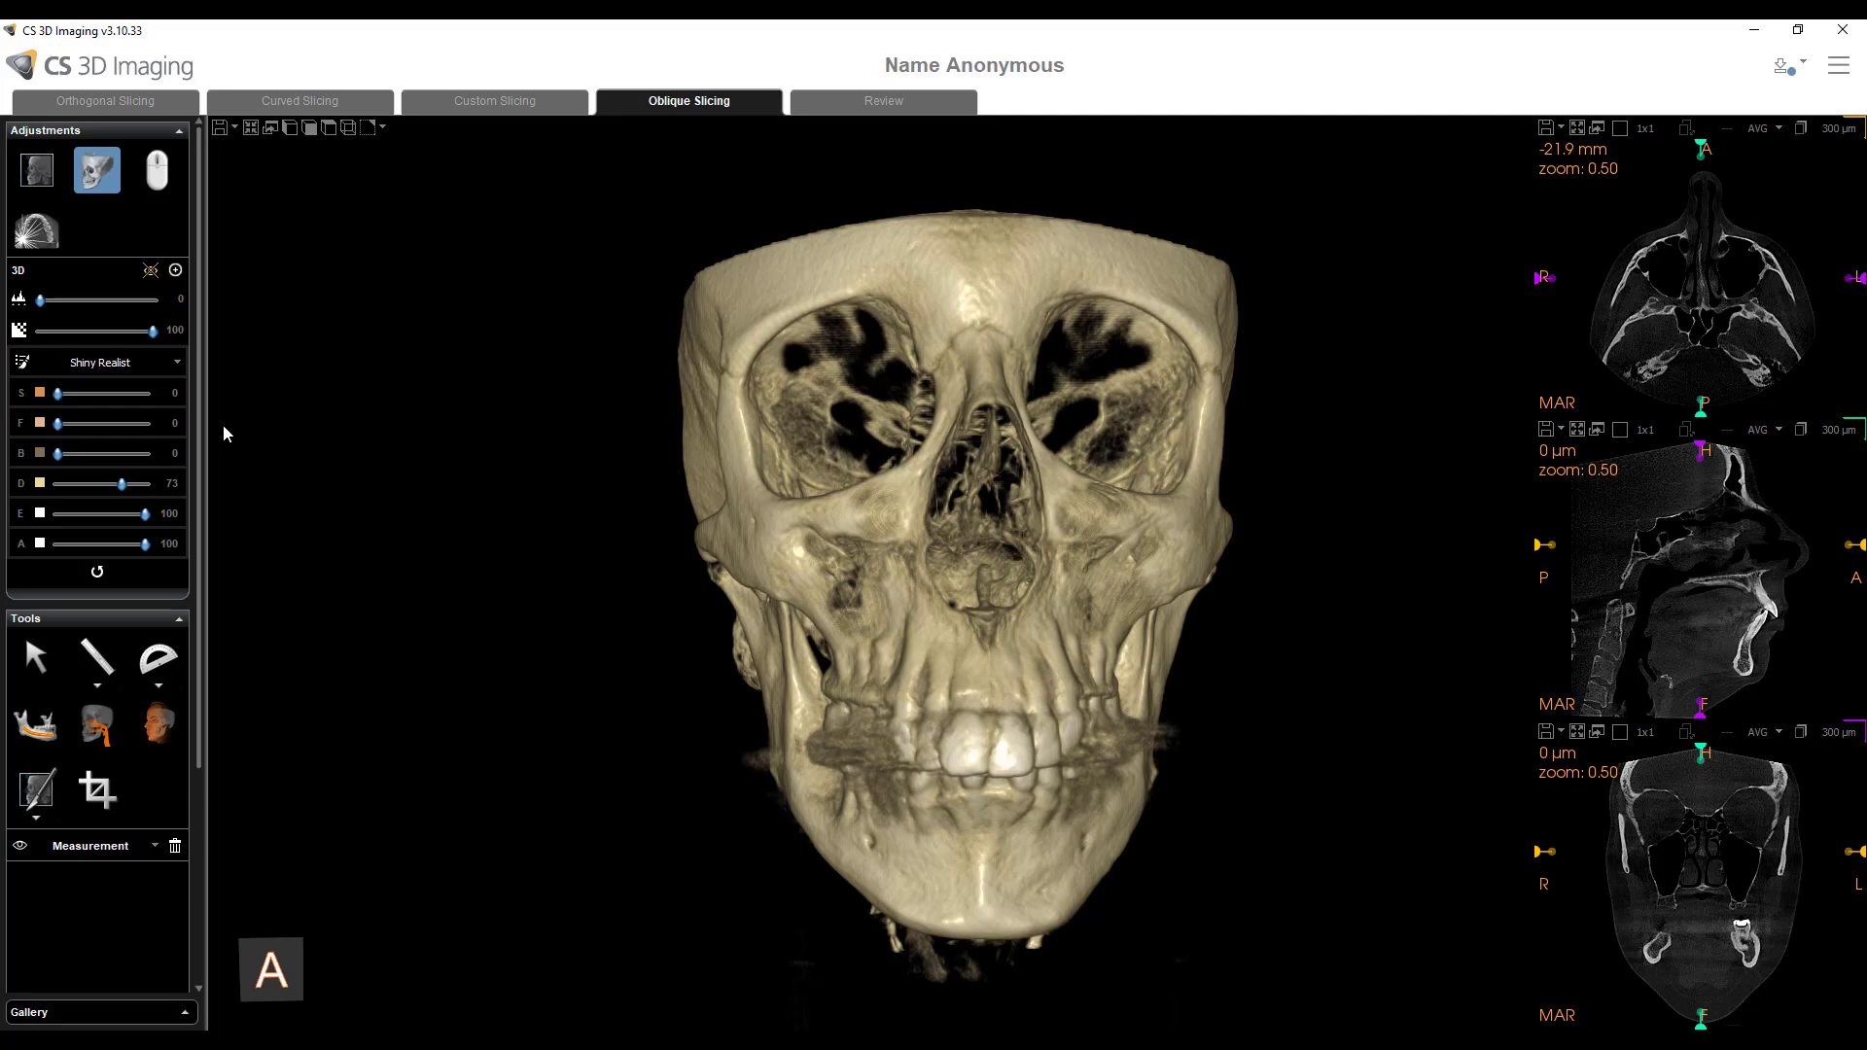
left_click(124, 377)
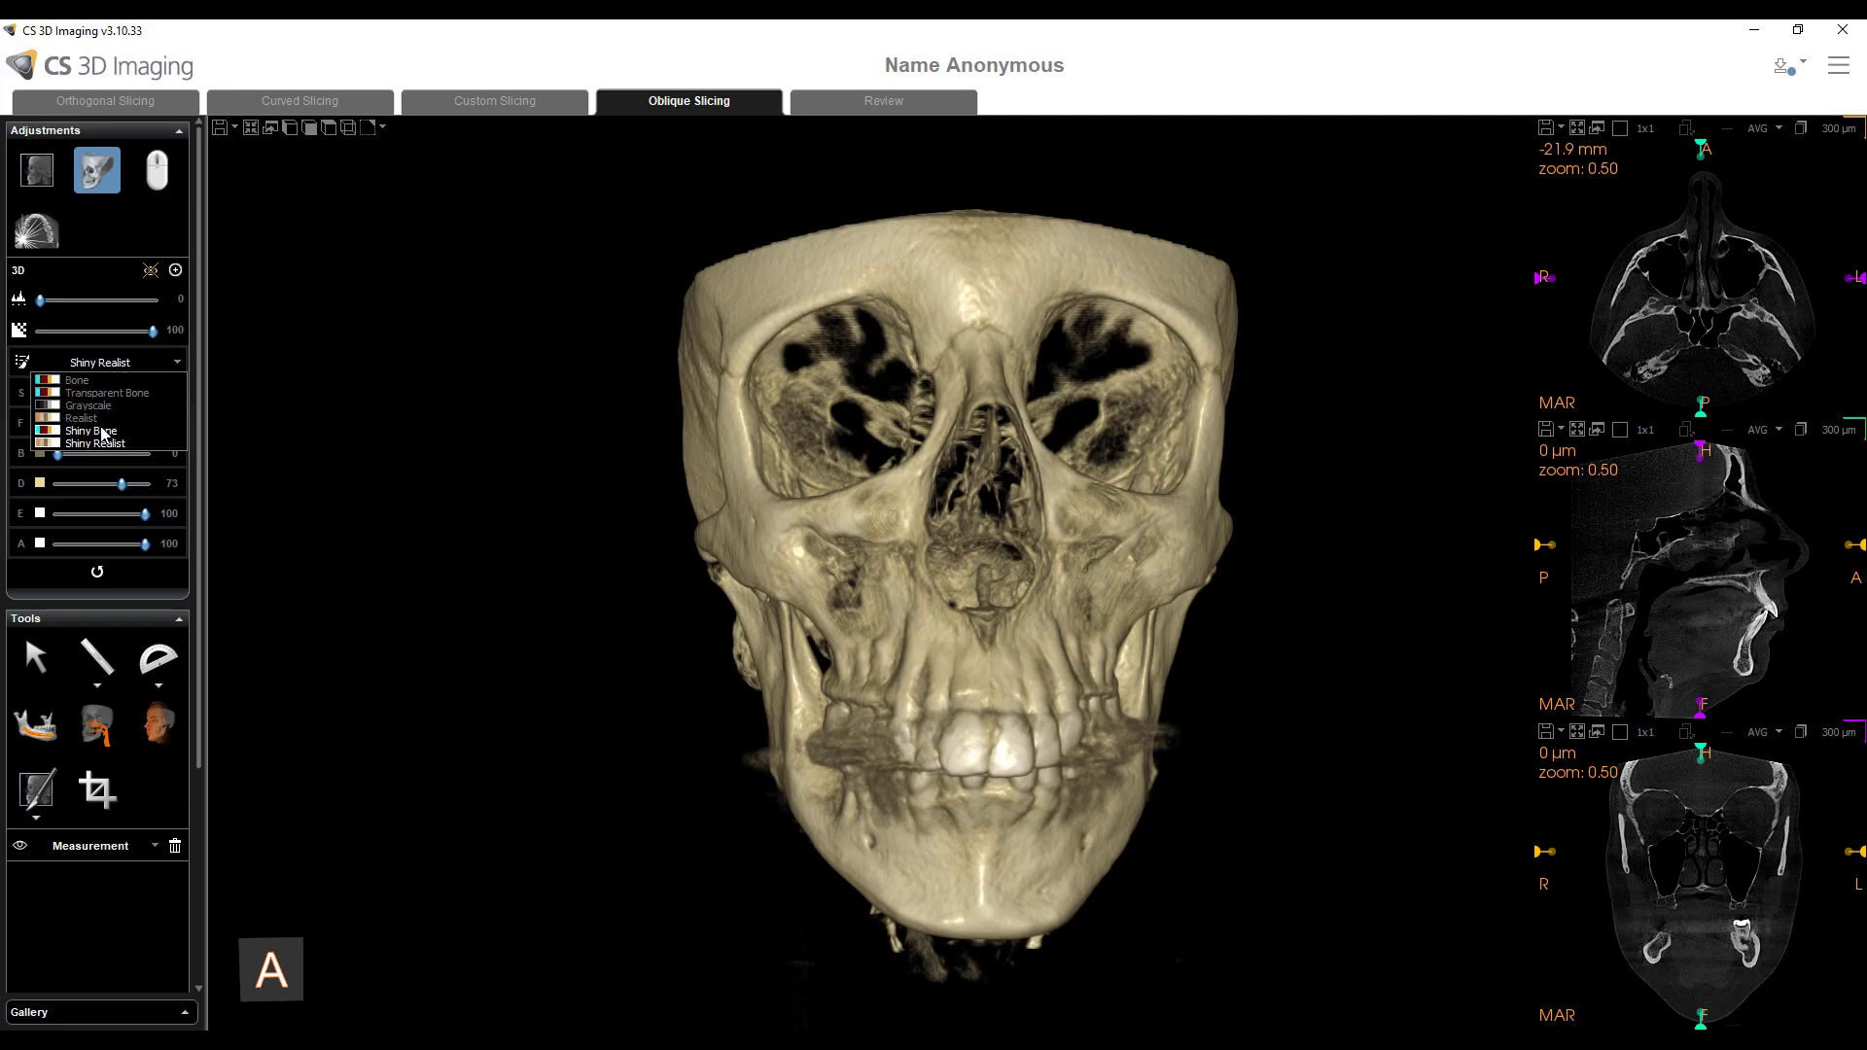
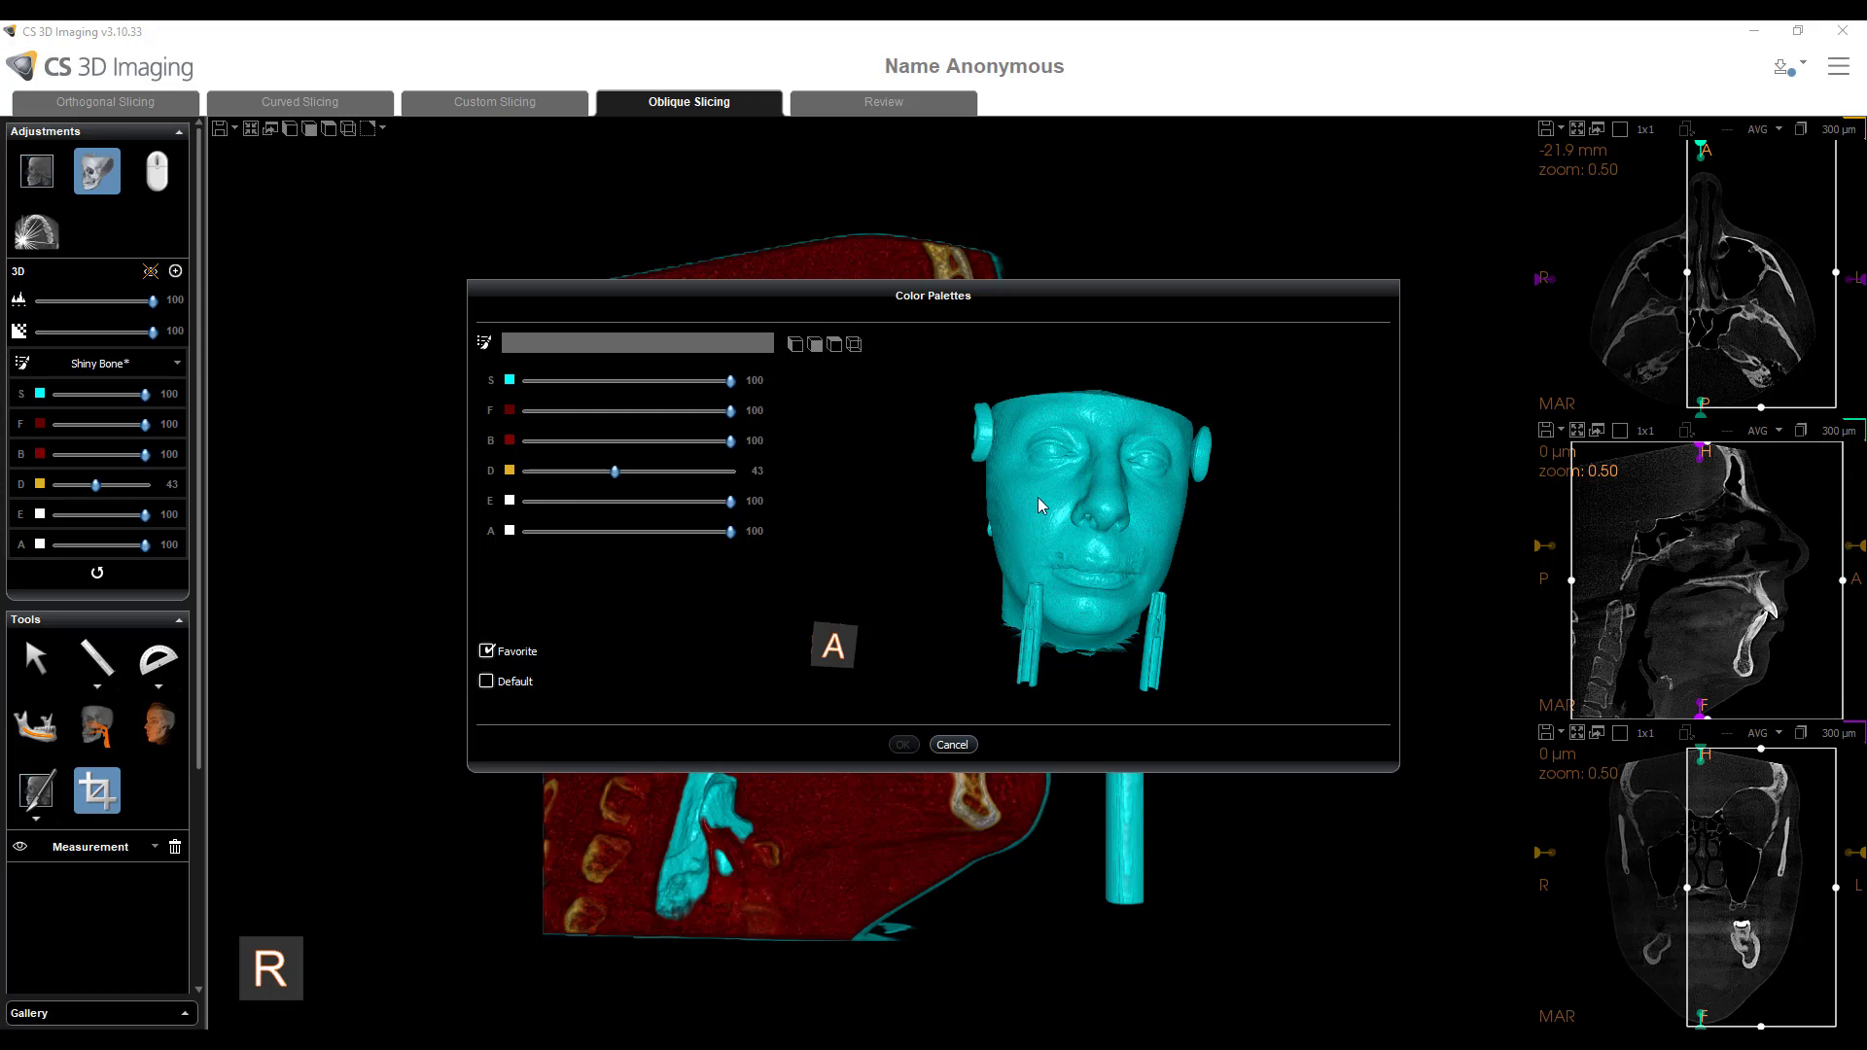
- Name the new color palette Sinus/Airway and save it to the palette library
left_click_drag(1038, 500, 1021, 508)
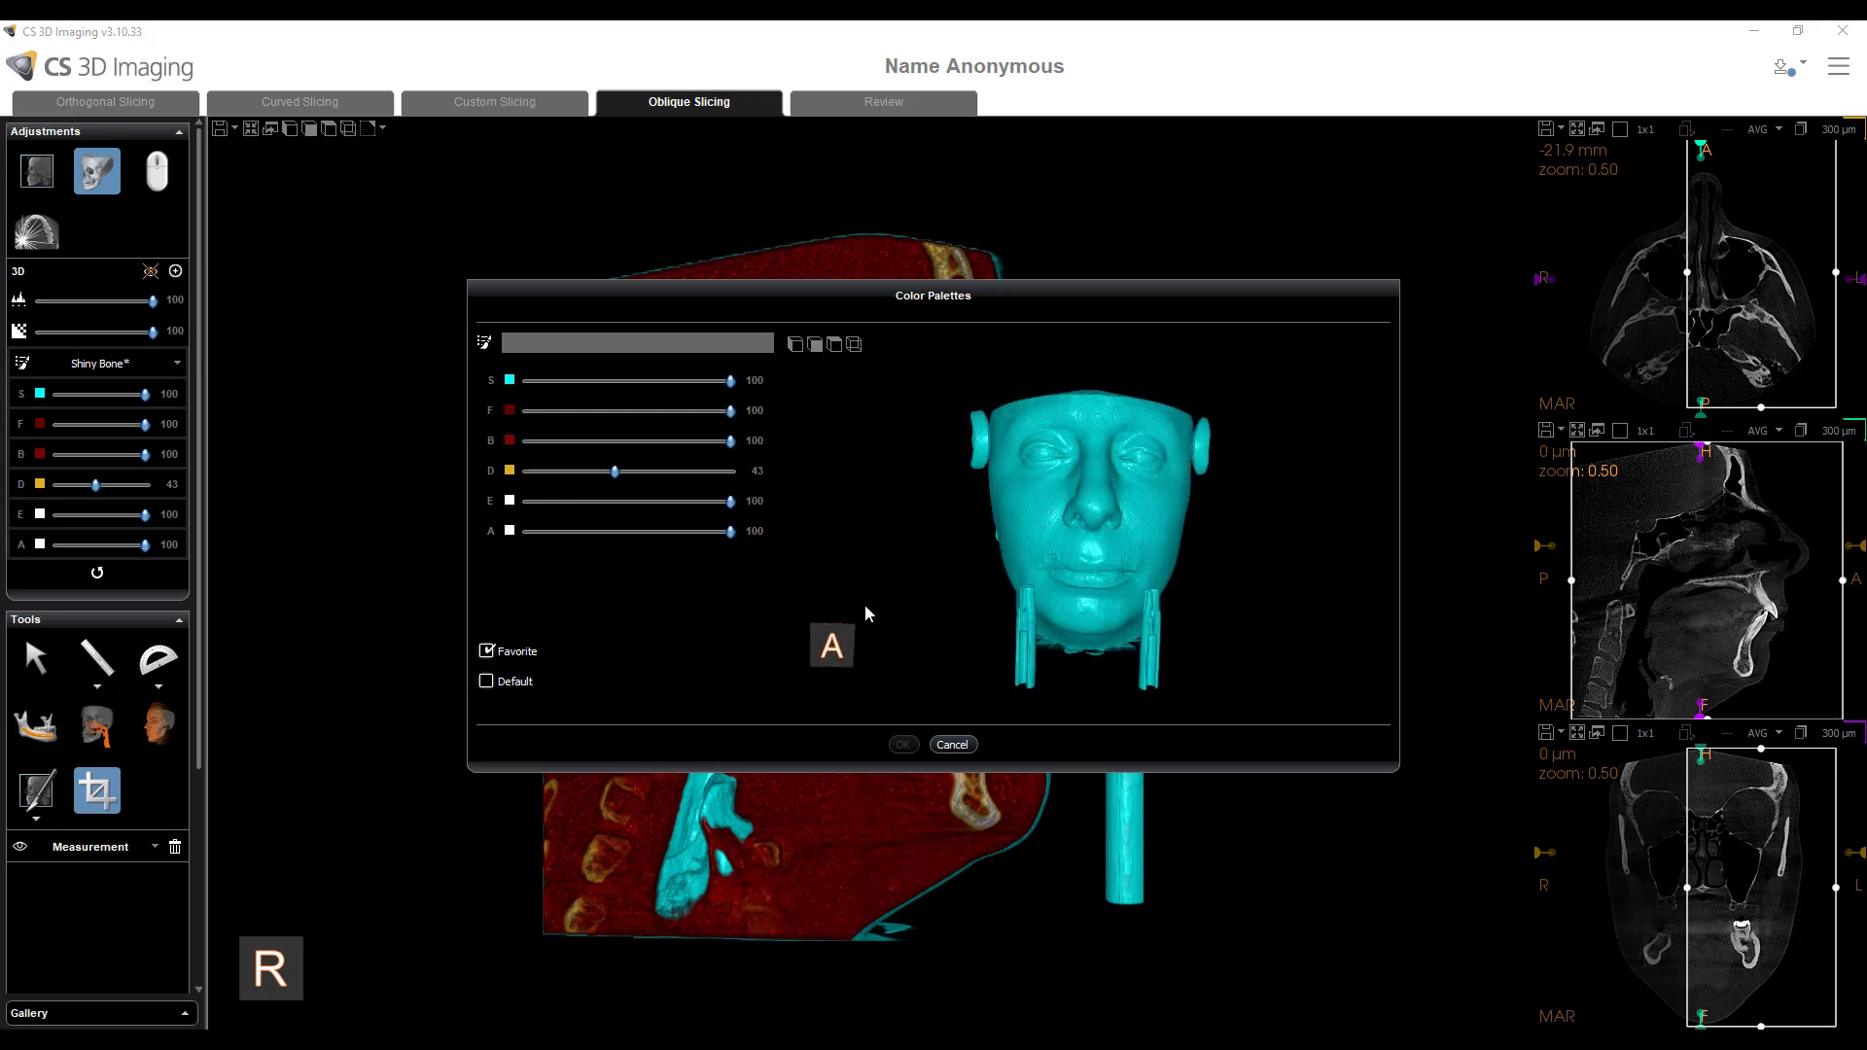
left_click(657, 344)
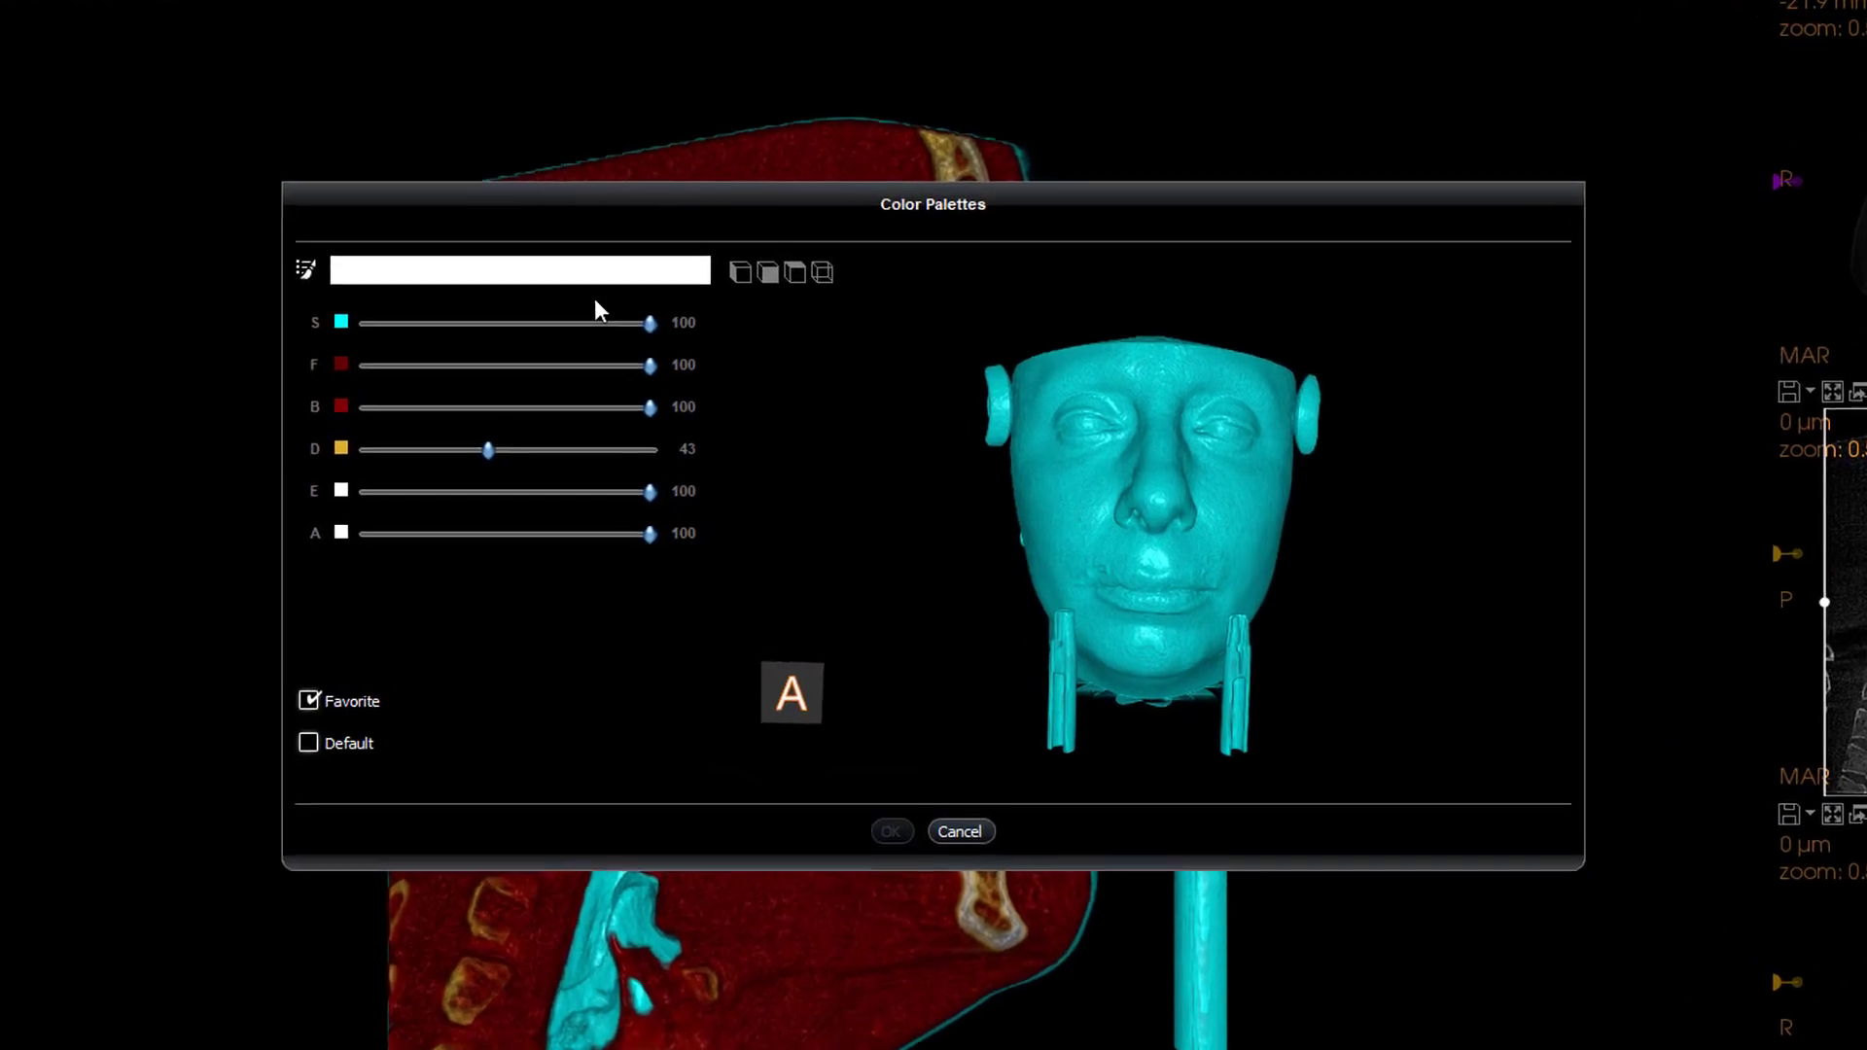
type("Sinus/Airway")
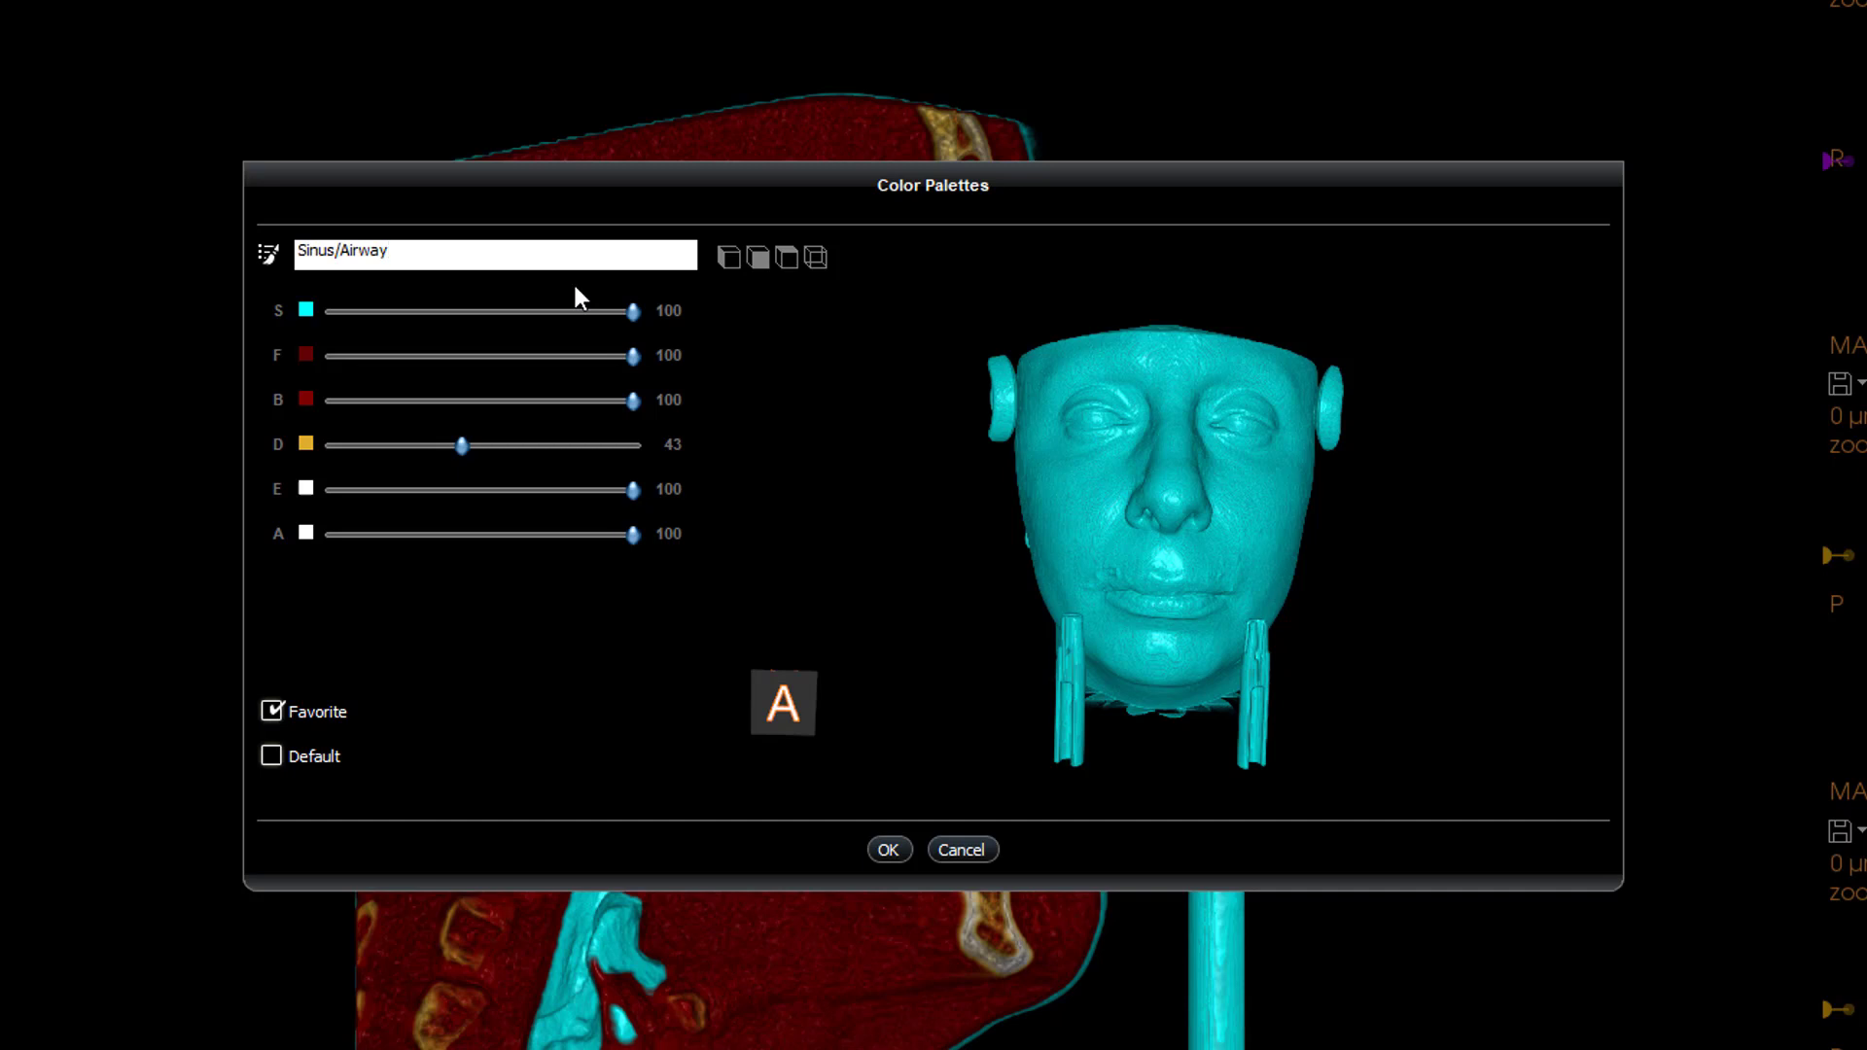
key("Return")
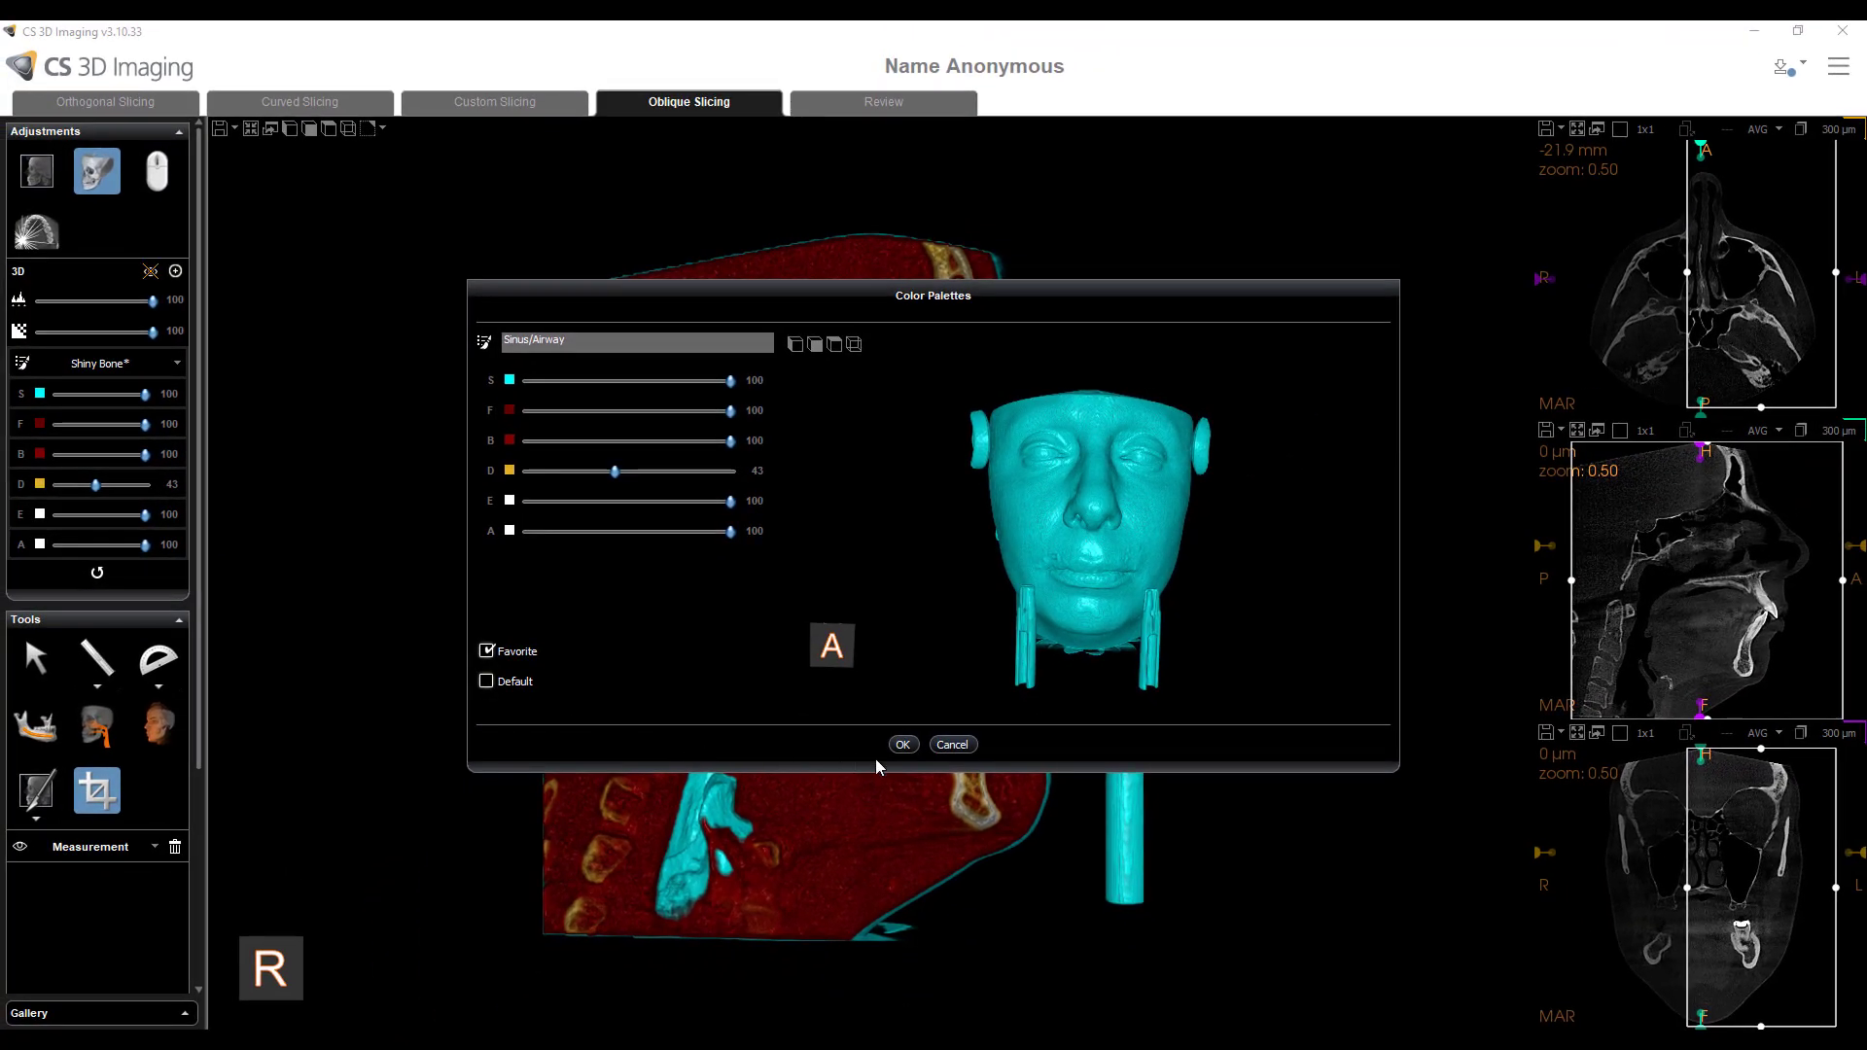
left_click(902, 743)
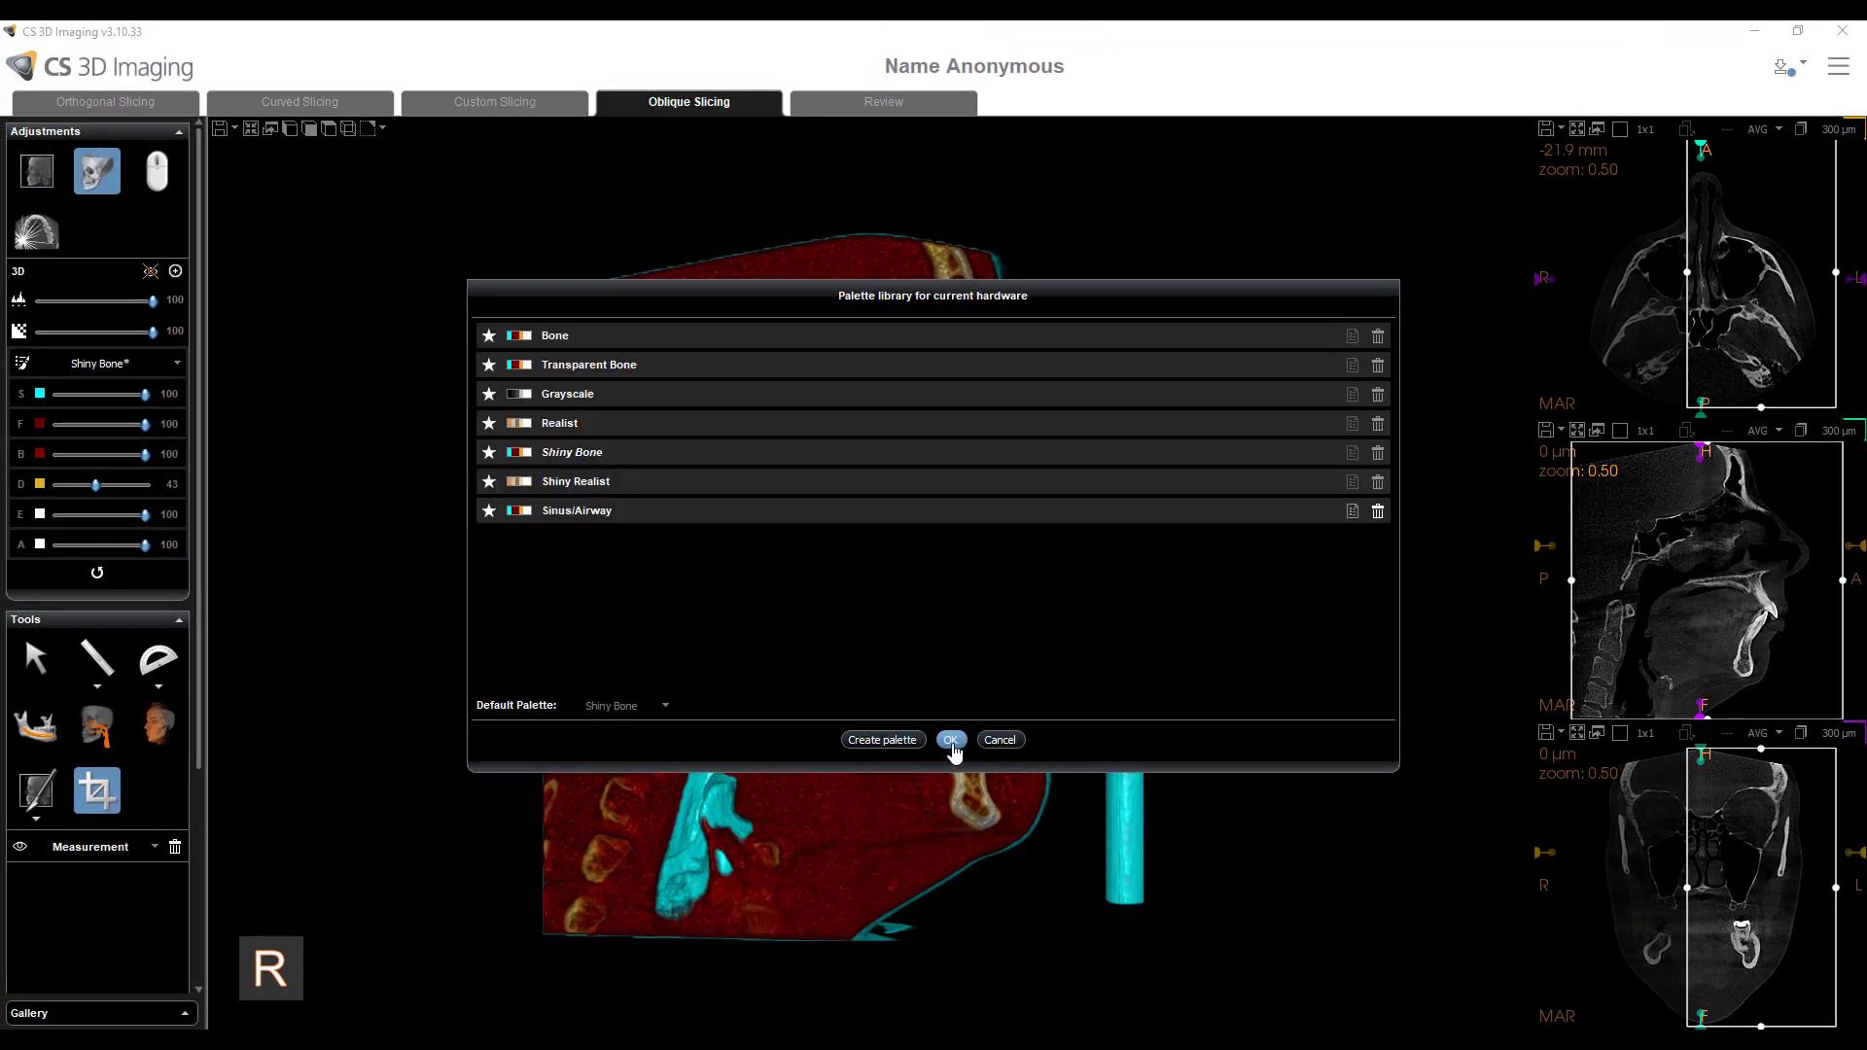
left_click(949, 741)
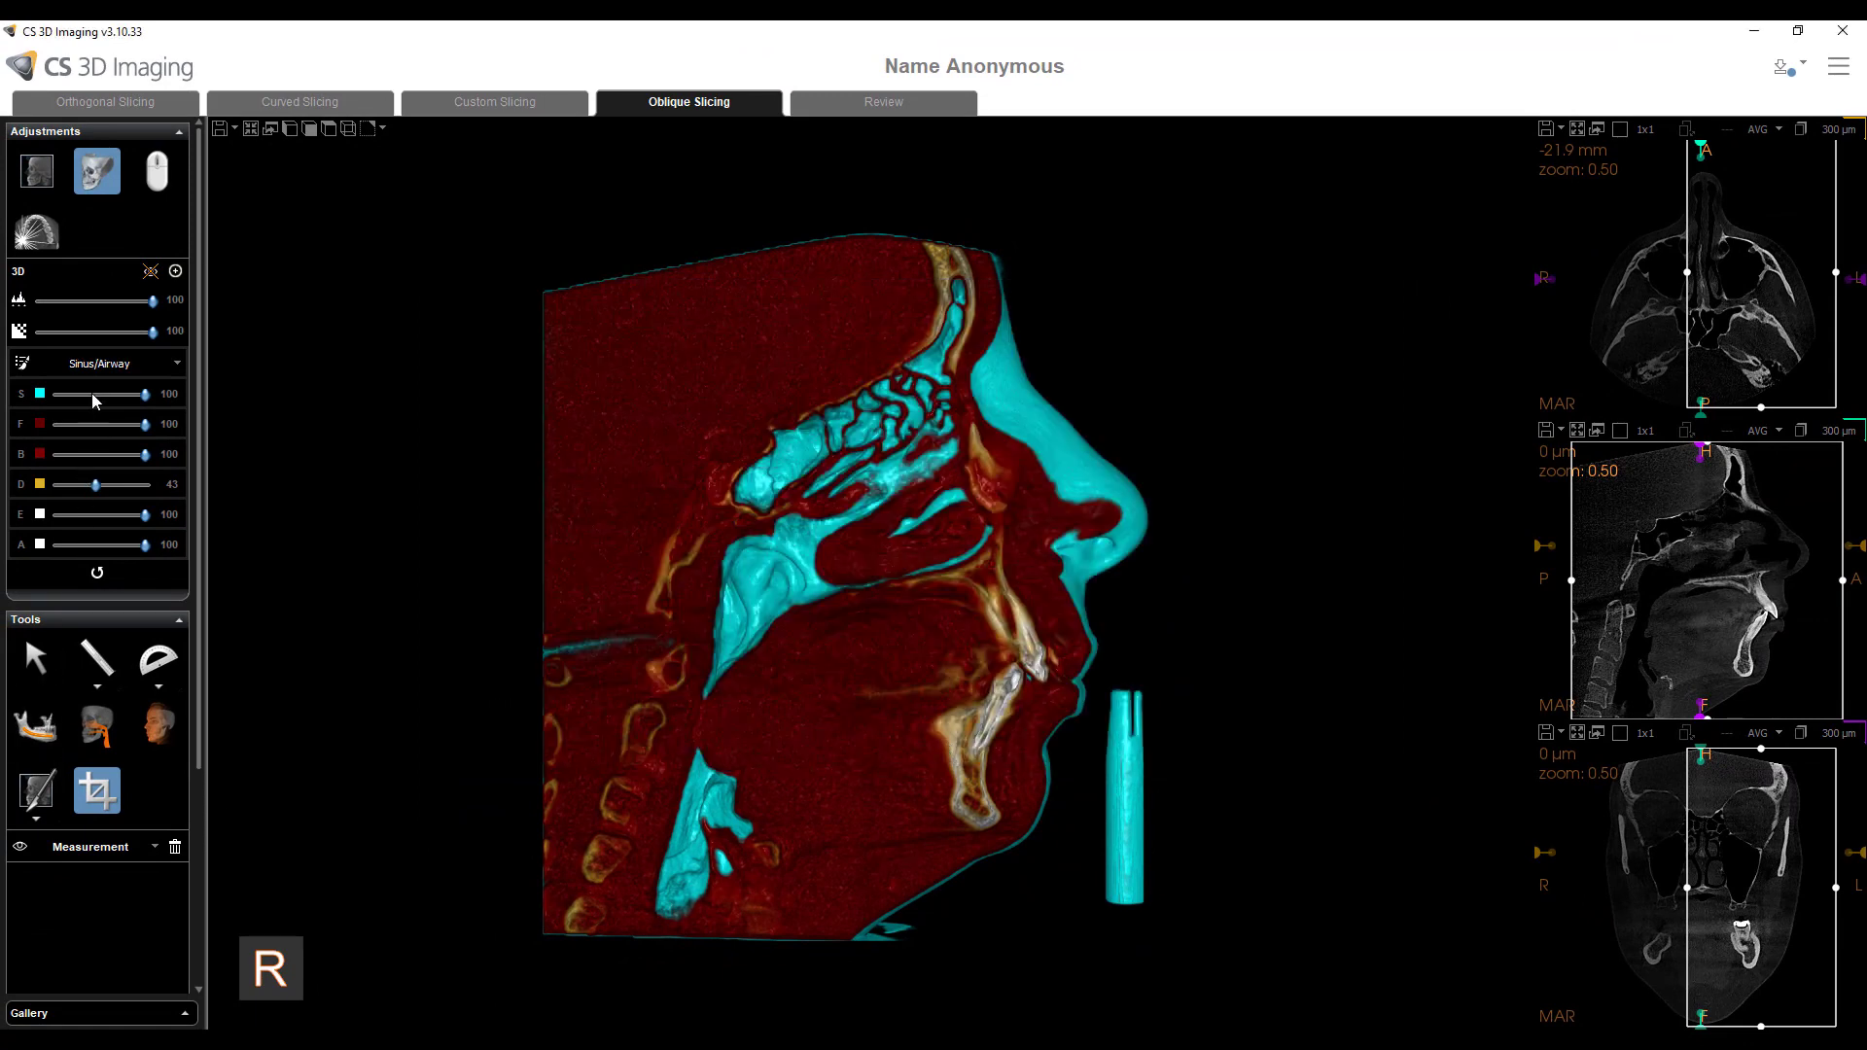
- Switch the cropped rendering to the Shiny Bone palette and restore the uncropped volume
left_click(105, 367)
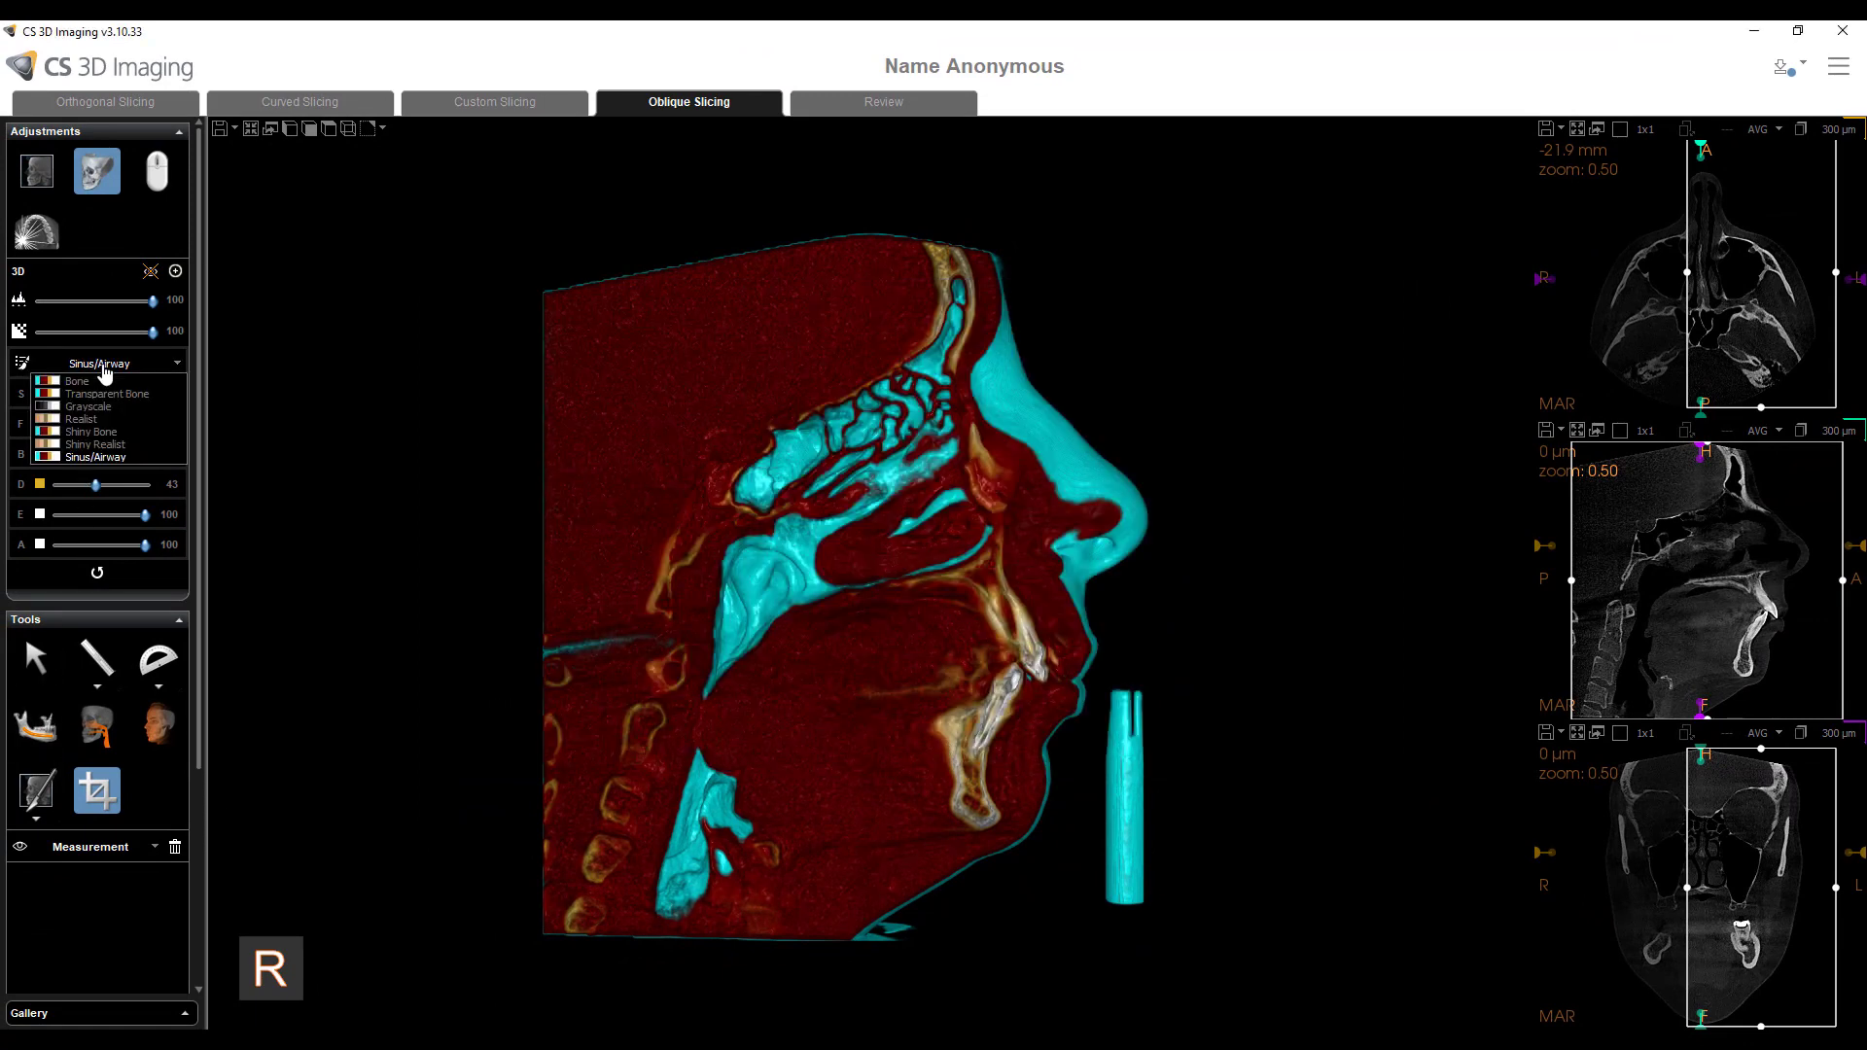
left_click(95, 434)
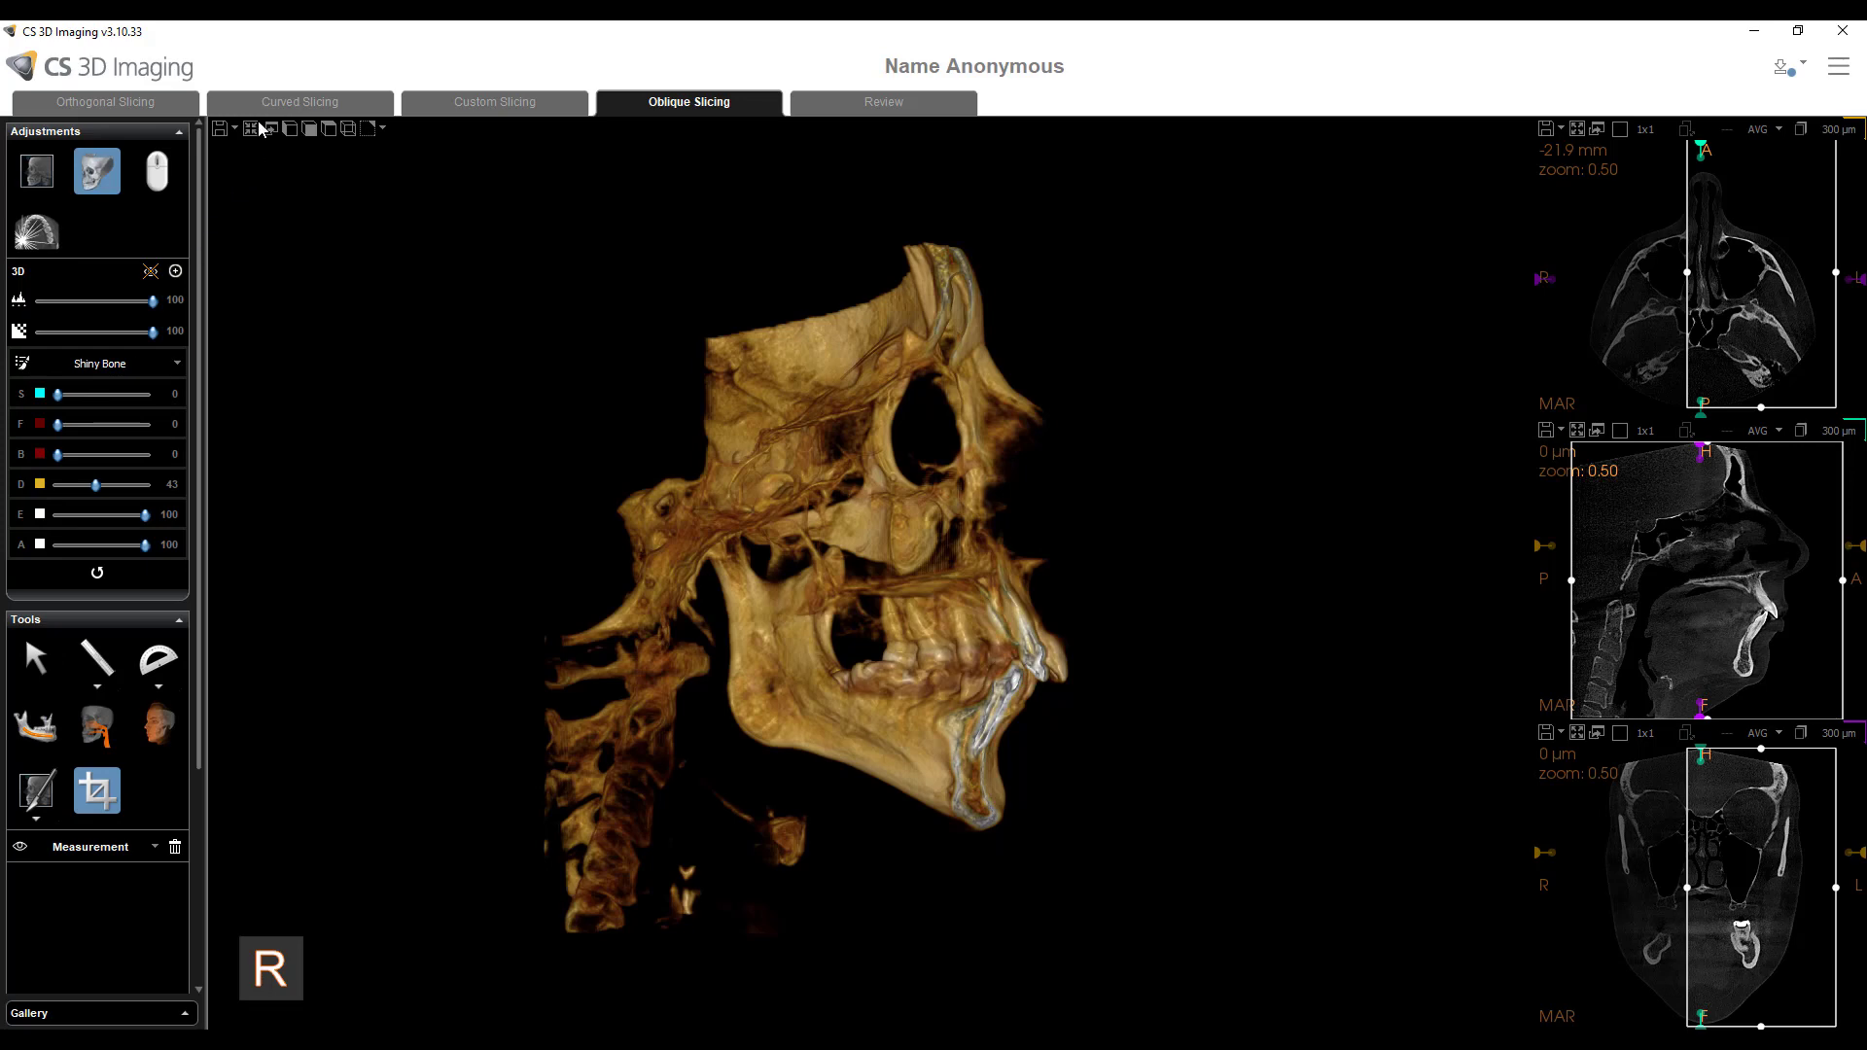
left_click(110, 718)
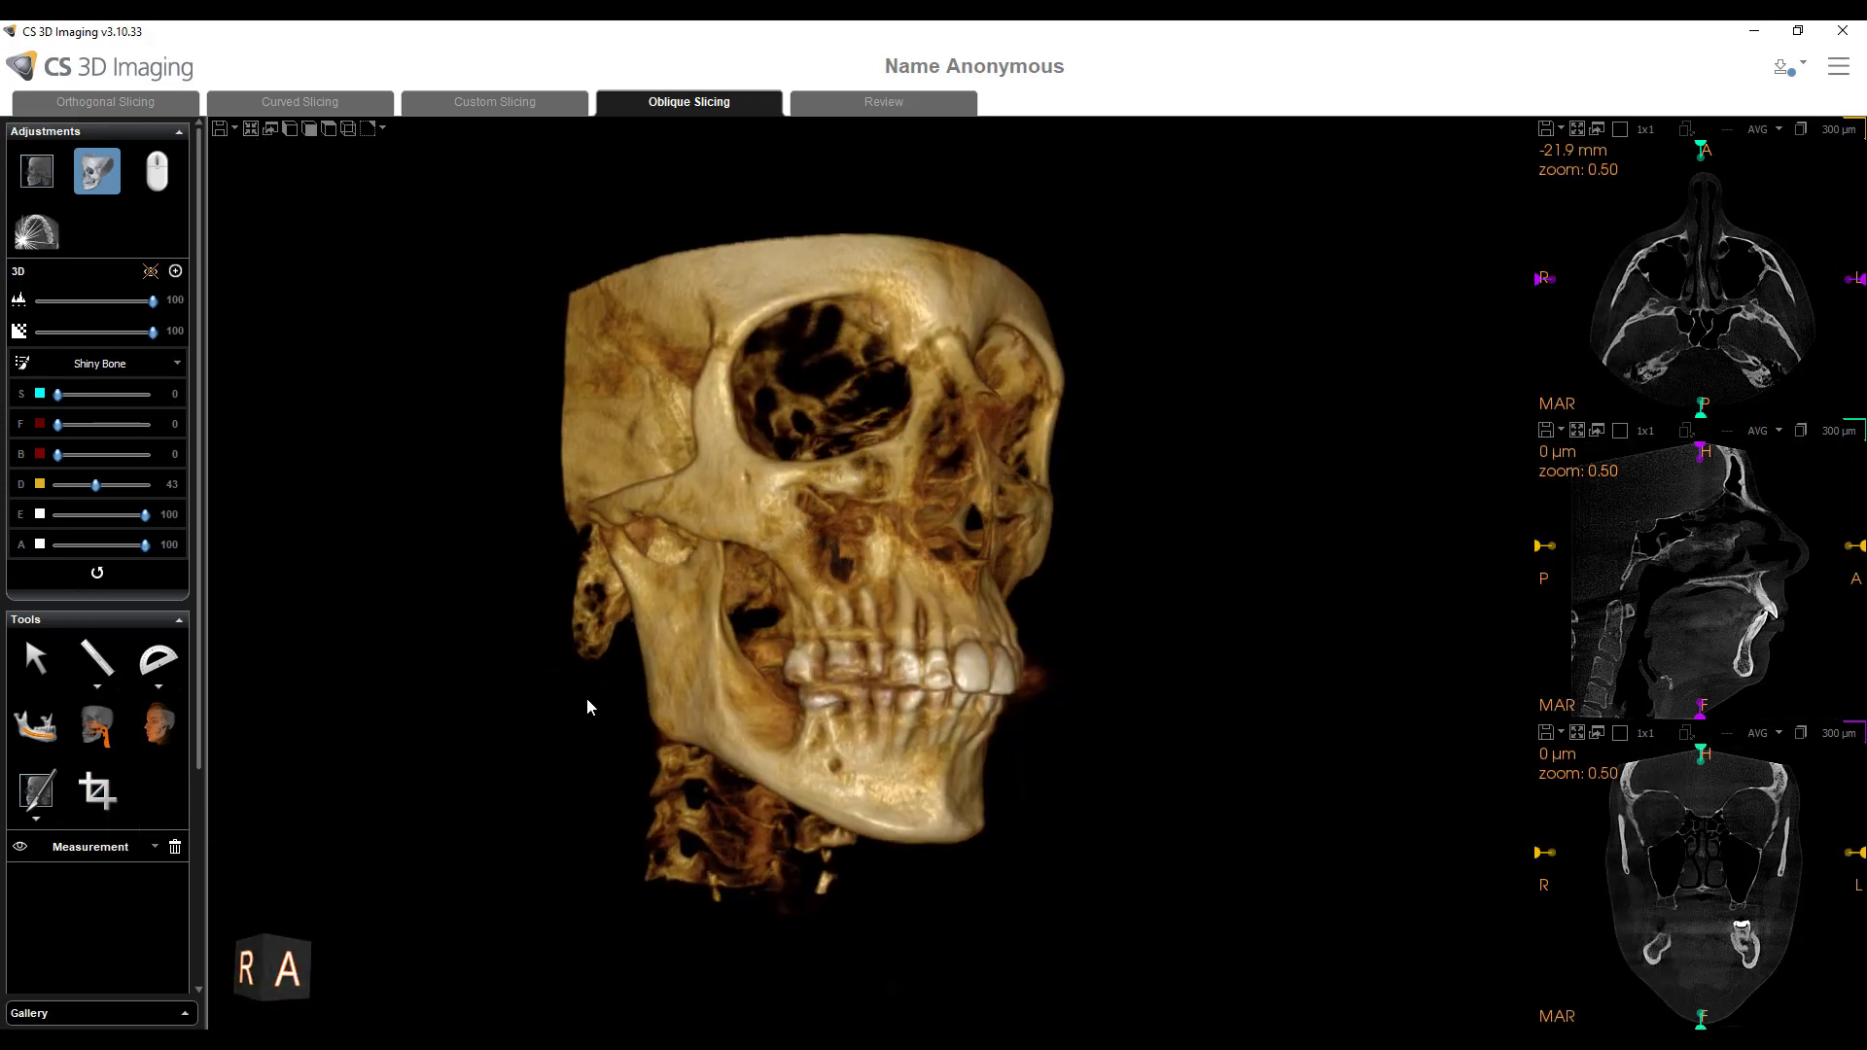
- Set the skull to sagittal orientation, crop the volume in half again, and apply the Sinus/Airway palette
left_click(291, 133)
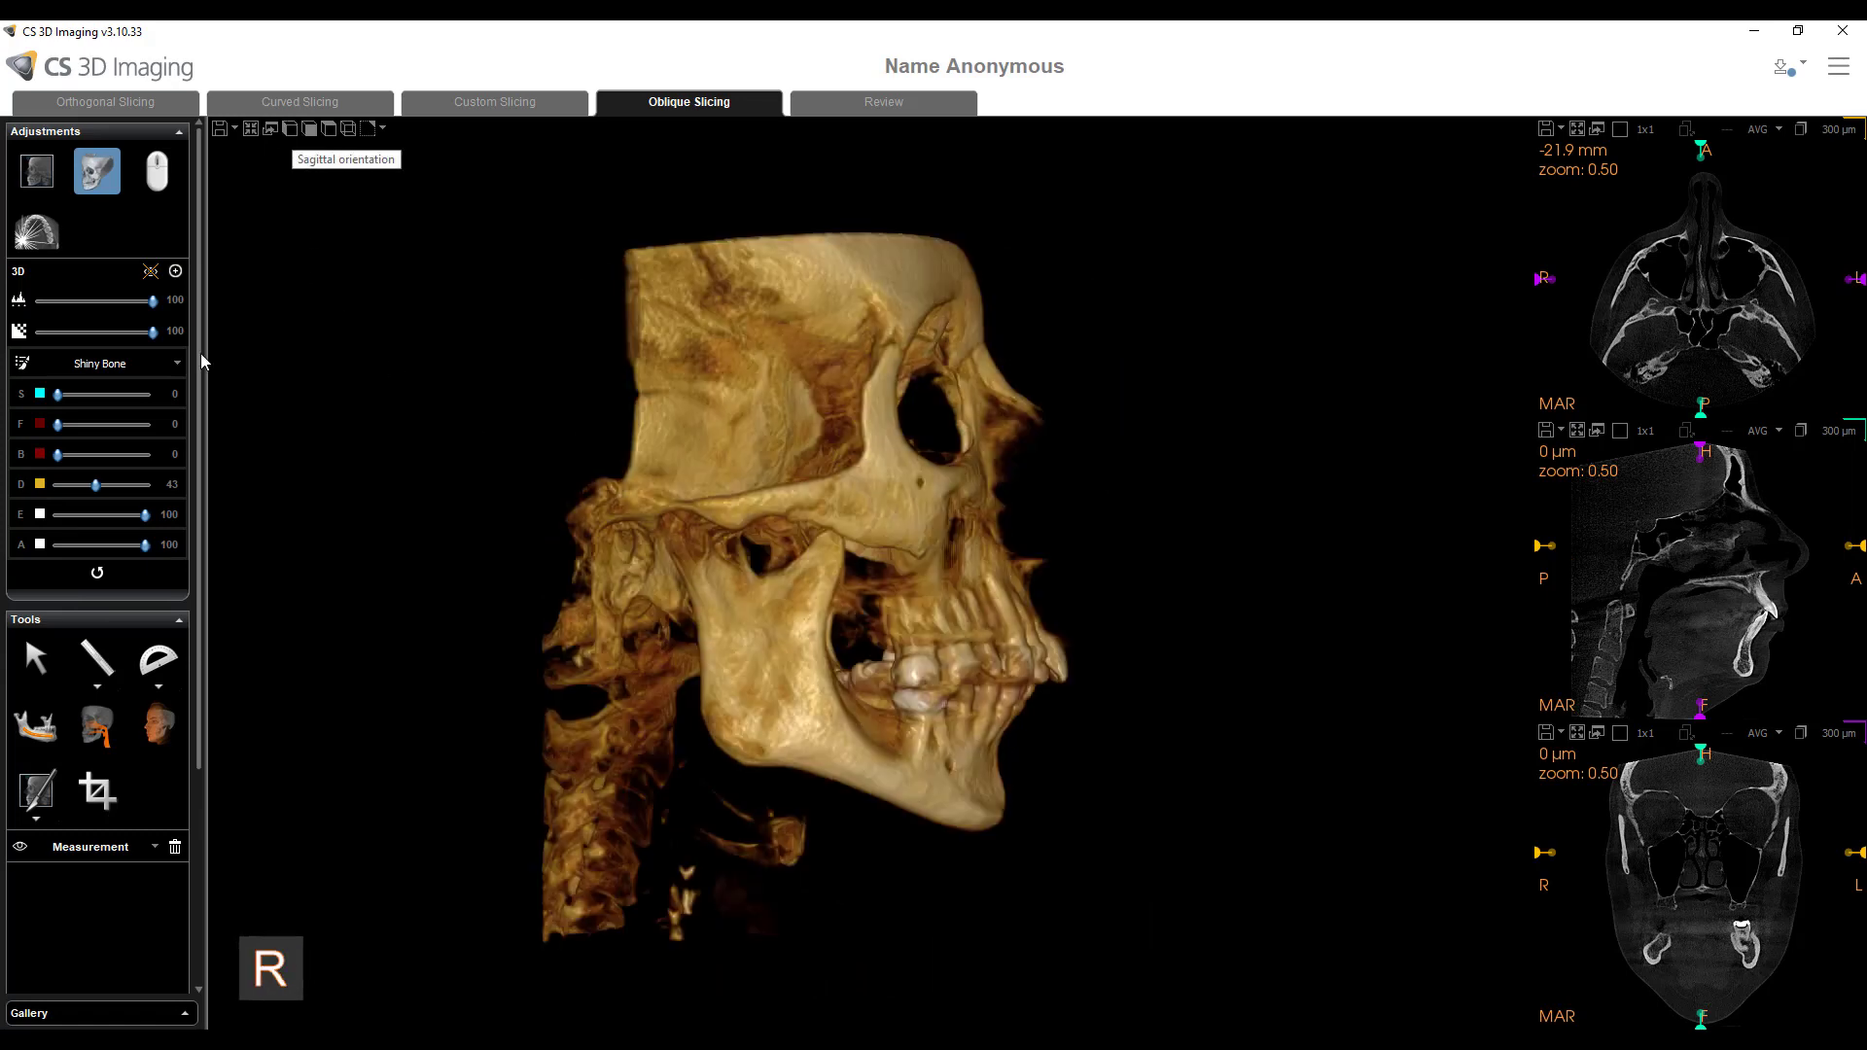
left_click(100, 795)
left_click(104, 366)
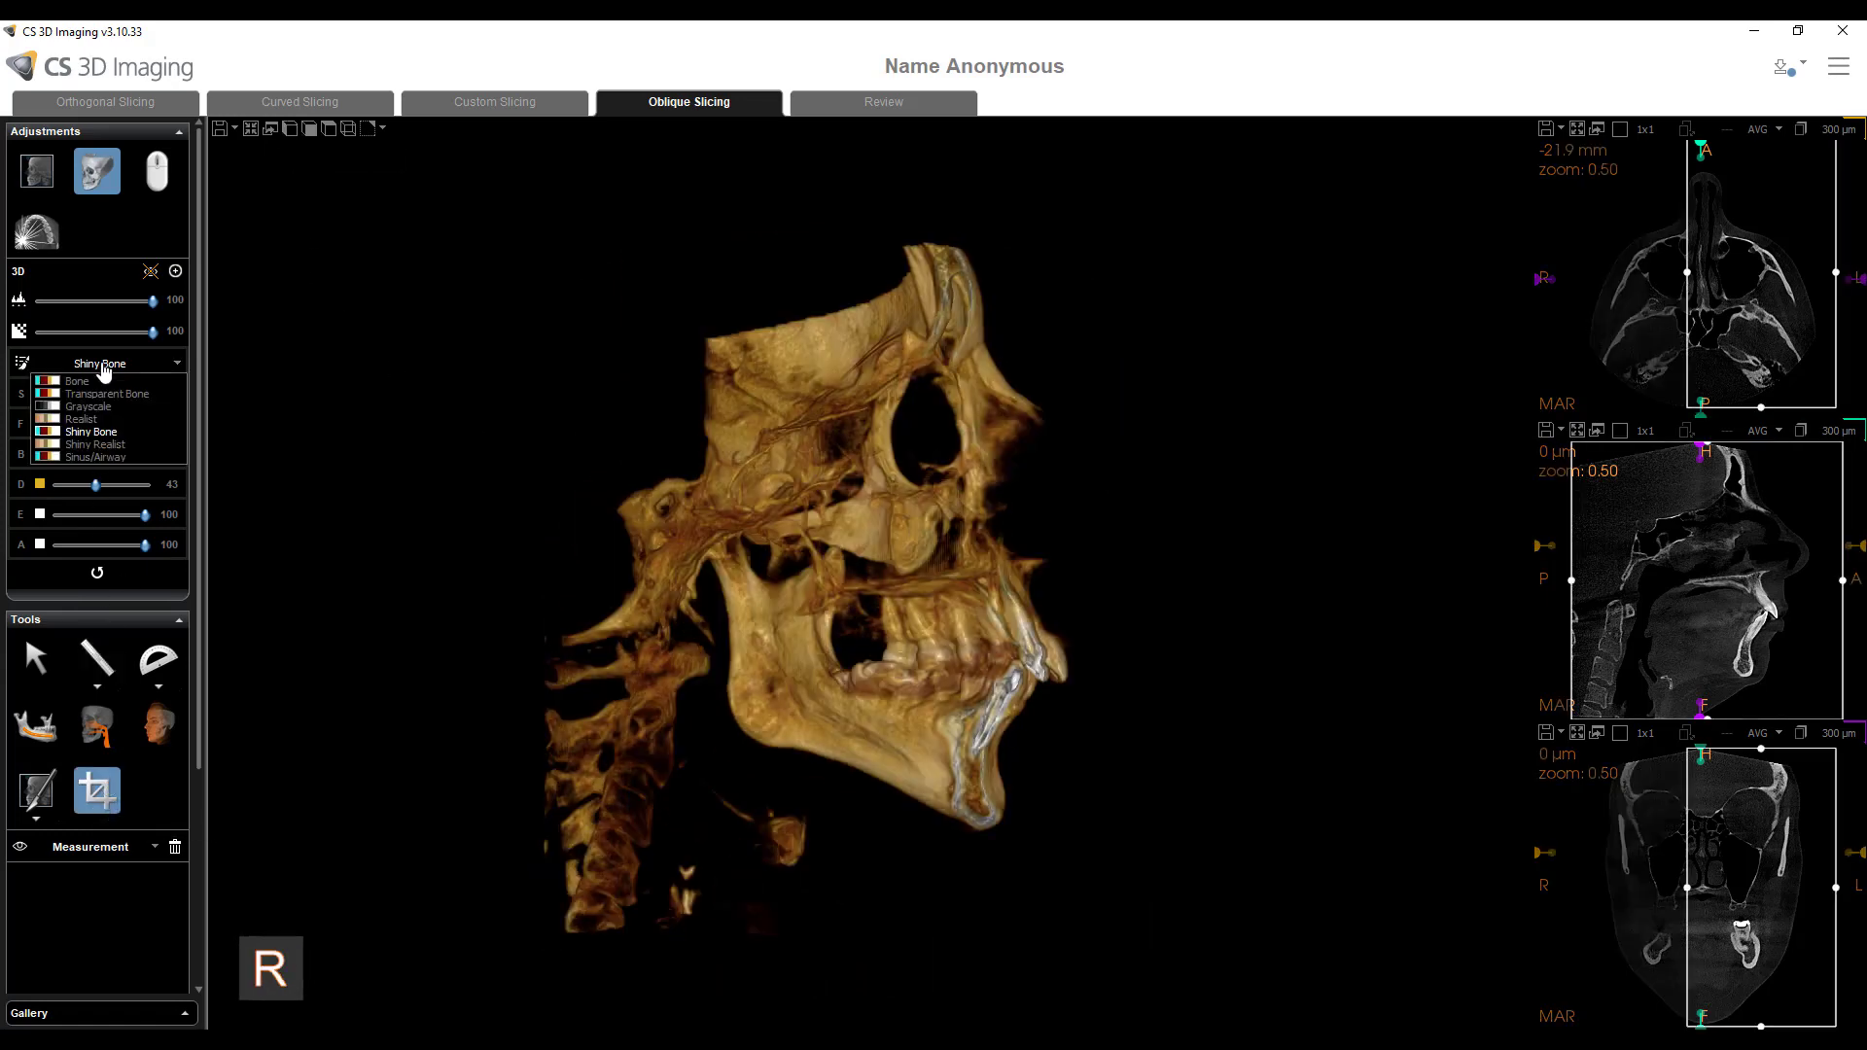
left_click(101, 456)
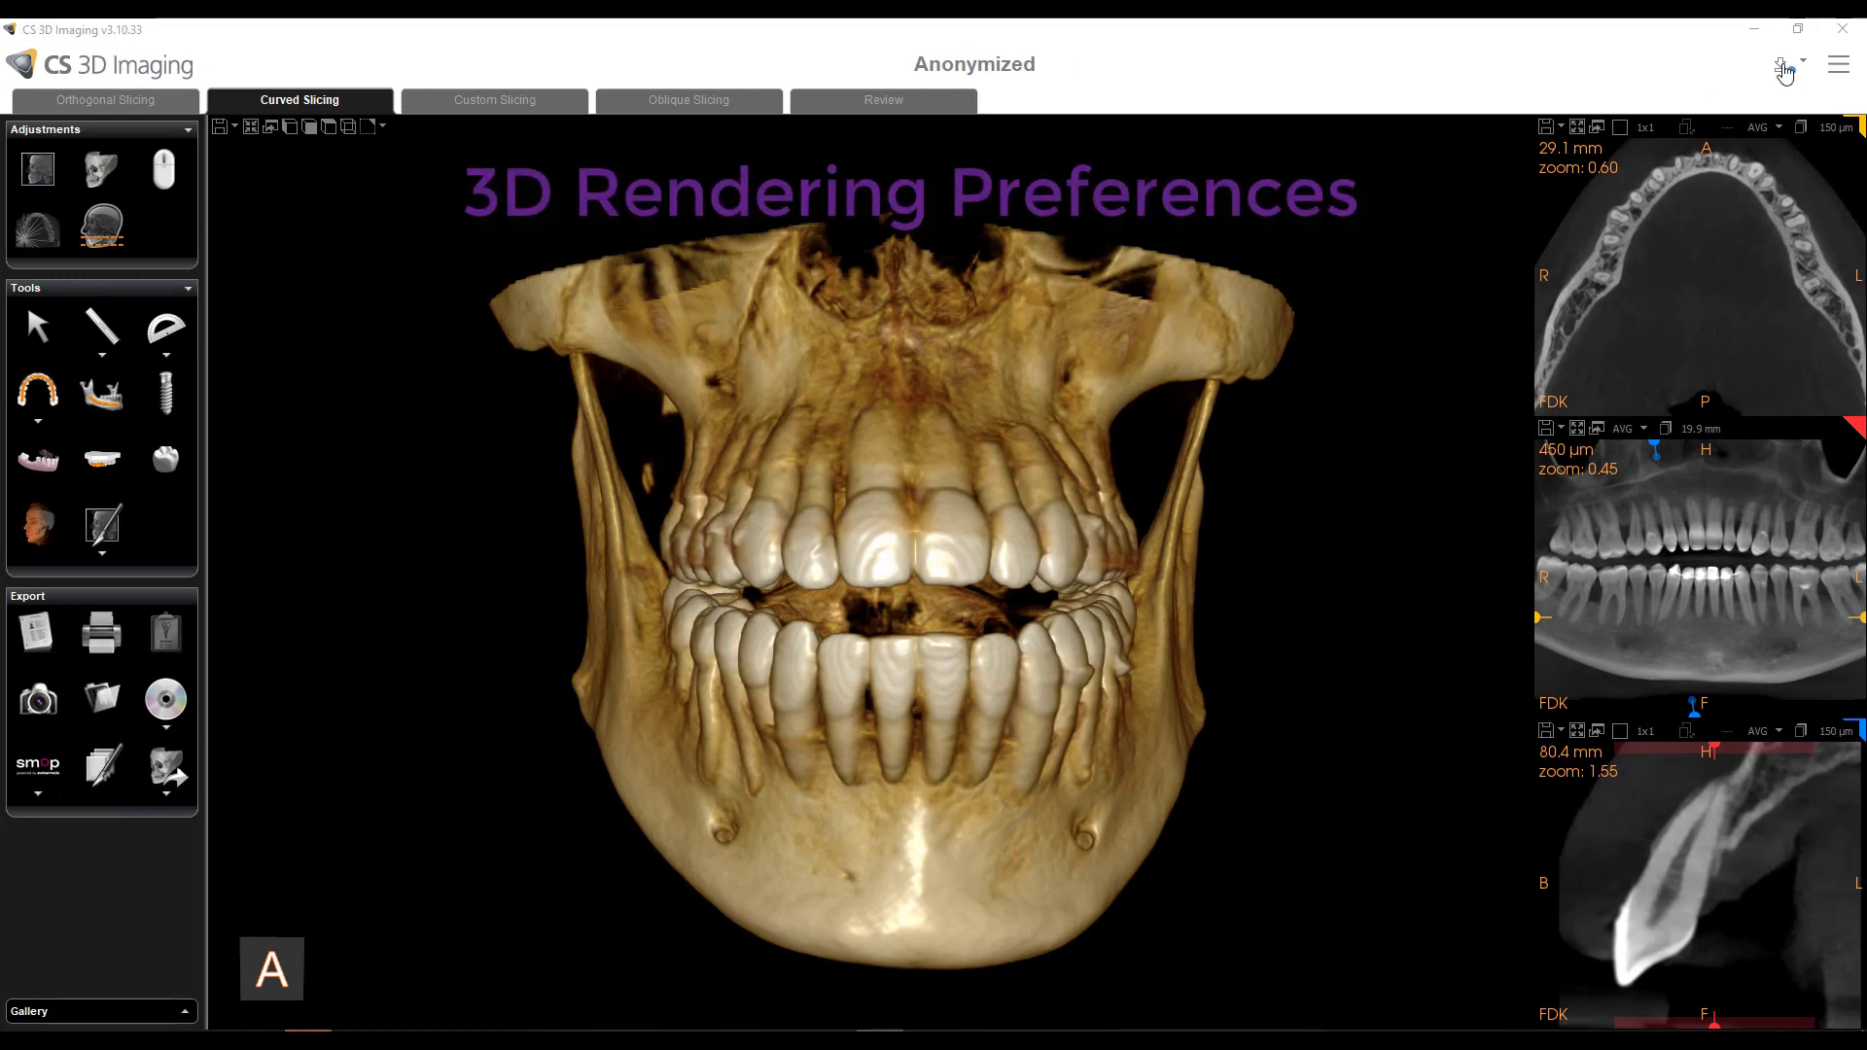
- Examine the rendering prioritization options in the 3D View preferences, leave Rendering Quality selected, and cancel the preferences
left_click(1838, 64)
left_click(1769, 158)
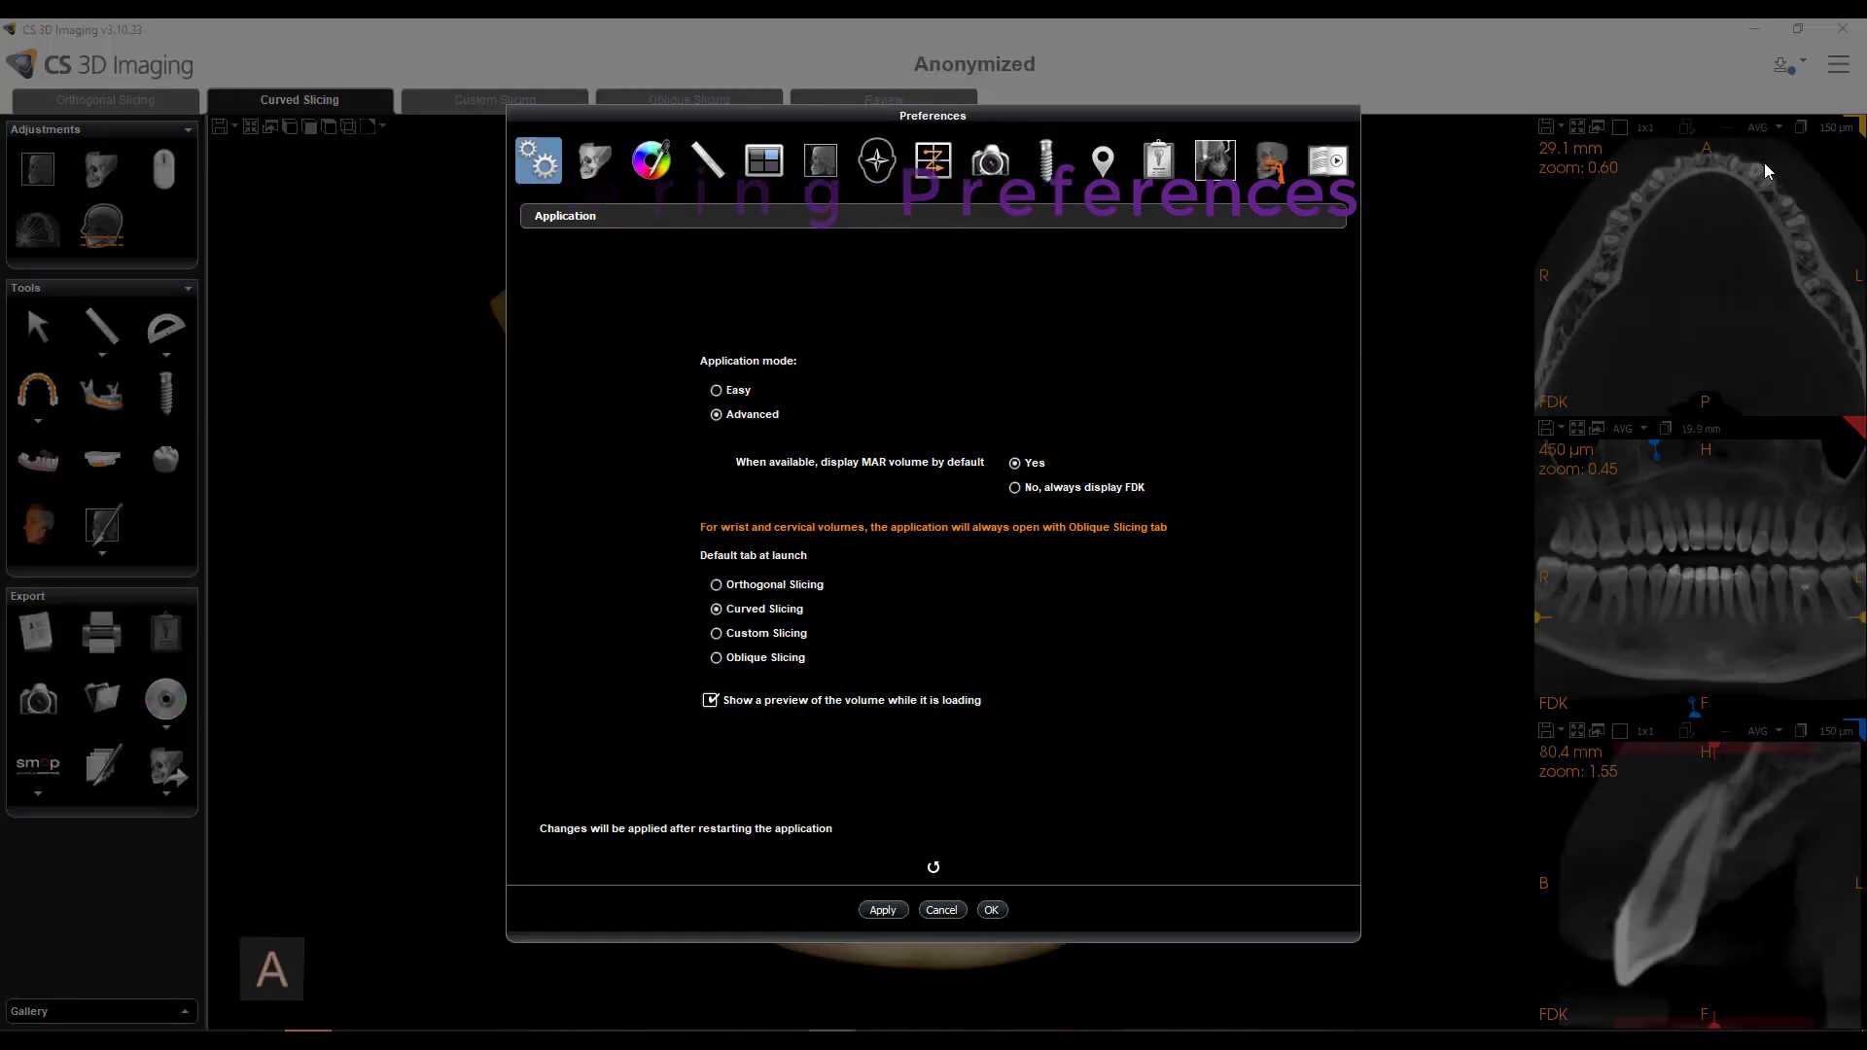
left_click(594, 160)
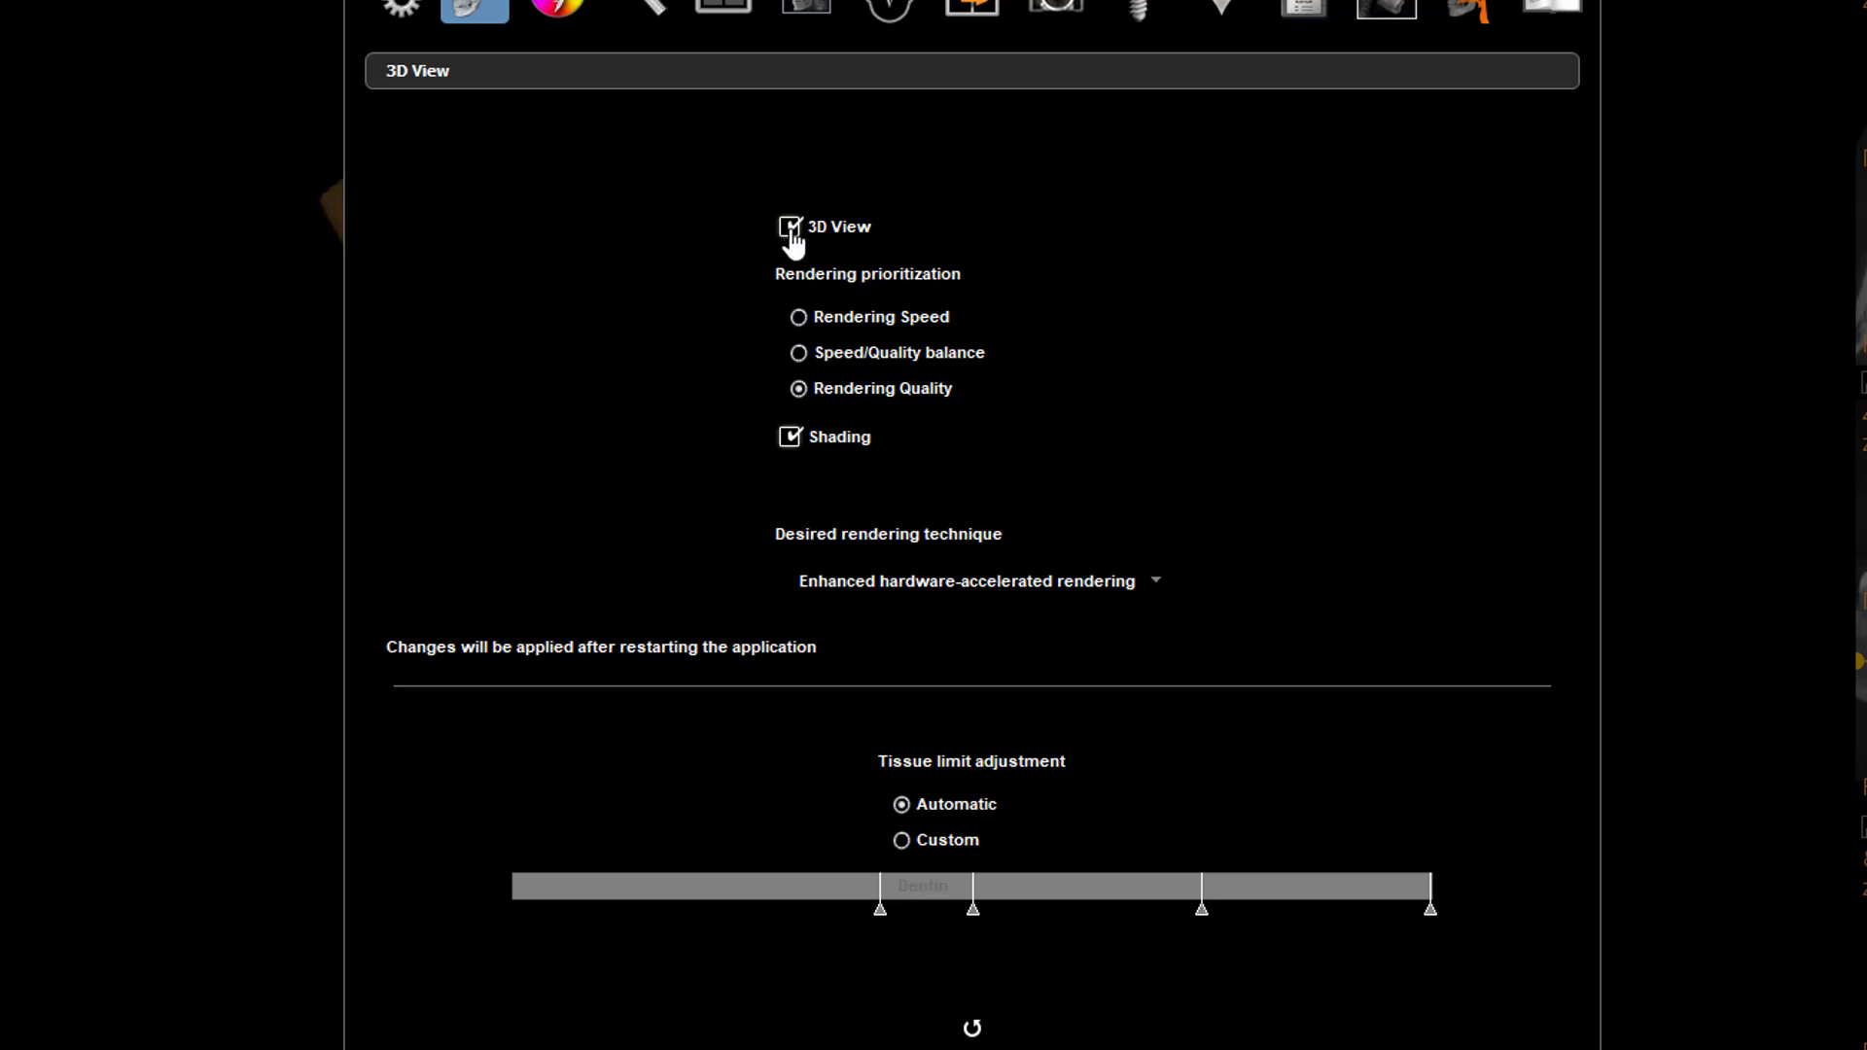
left_click(800, 357)
left_click(819, 397)
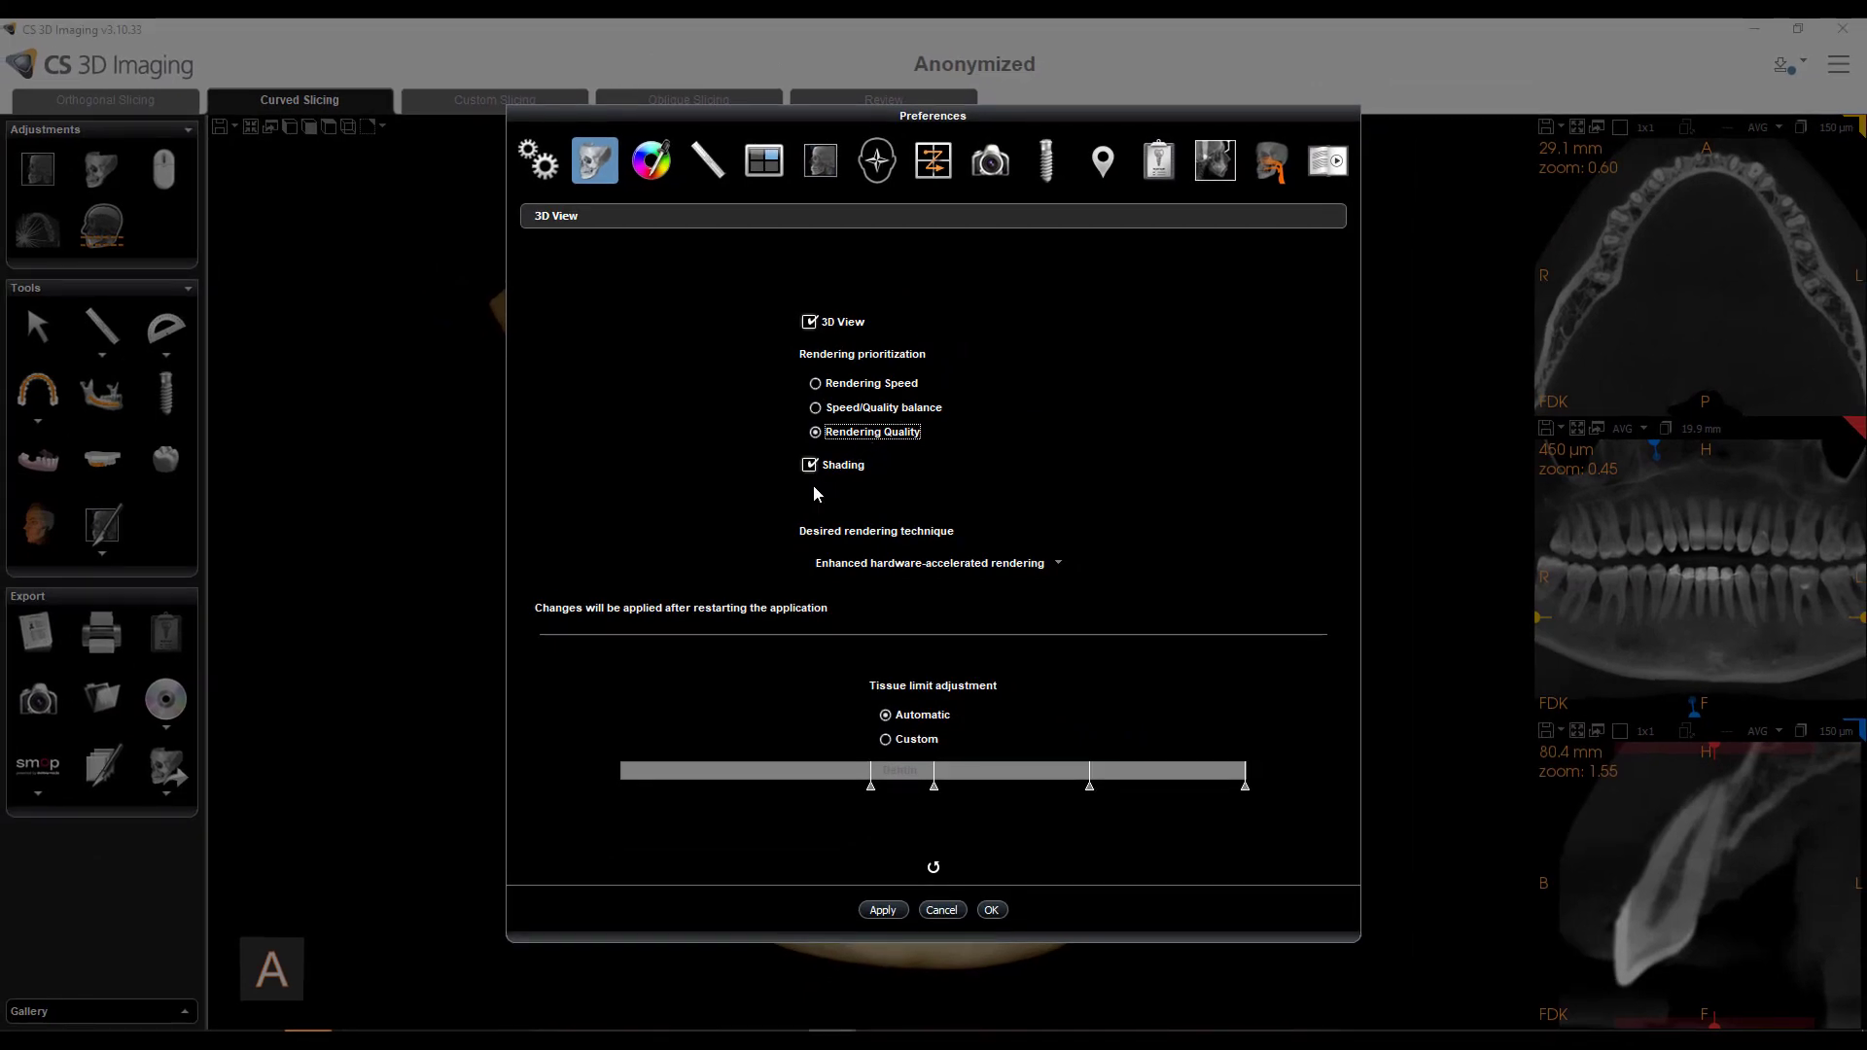
left_click(941, 910)
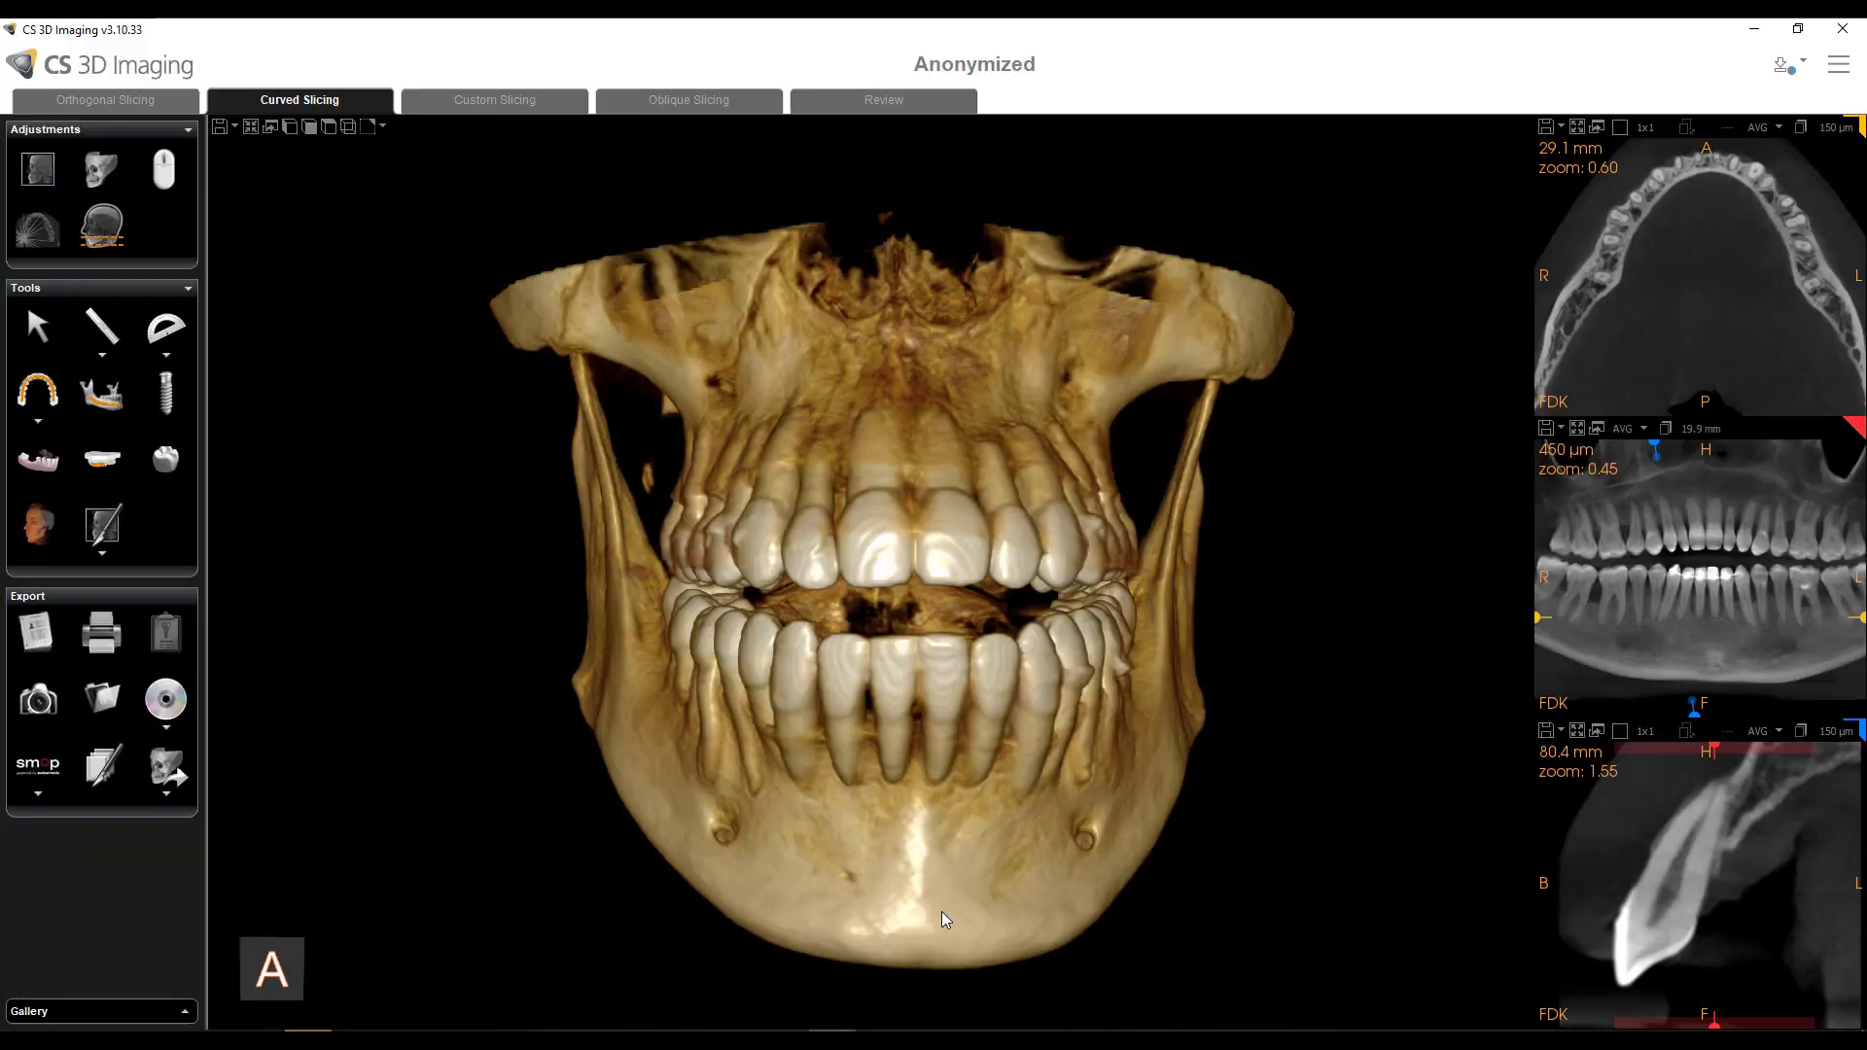
- Turn off Shading in the 3D View preferences and rotate the jaw rendering to inspect the unshaded teeth and bone
mouse_move(861, 682)
left_mouse_down()
mouse_move(974, 679)
mouse_move(673, 702)
mouse_move(925, 704)
mouse_move(879, 713)
left_mouse_up()
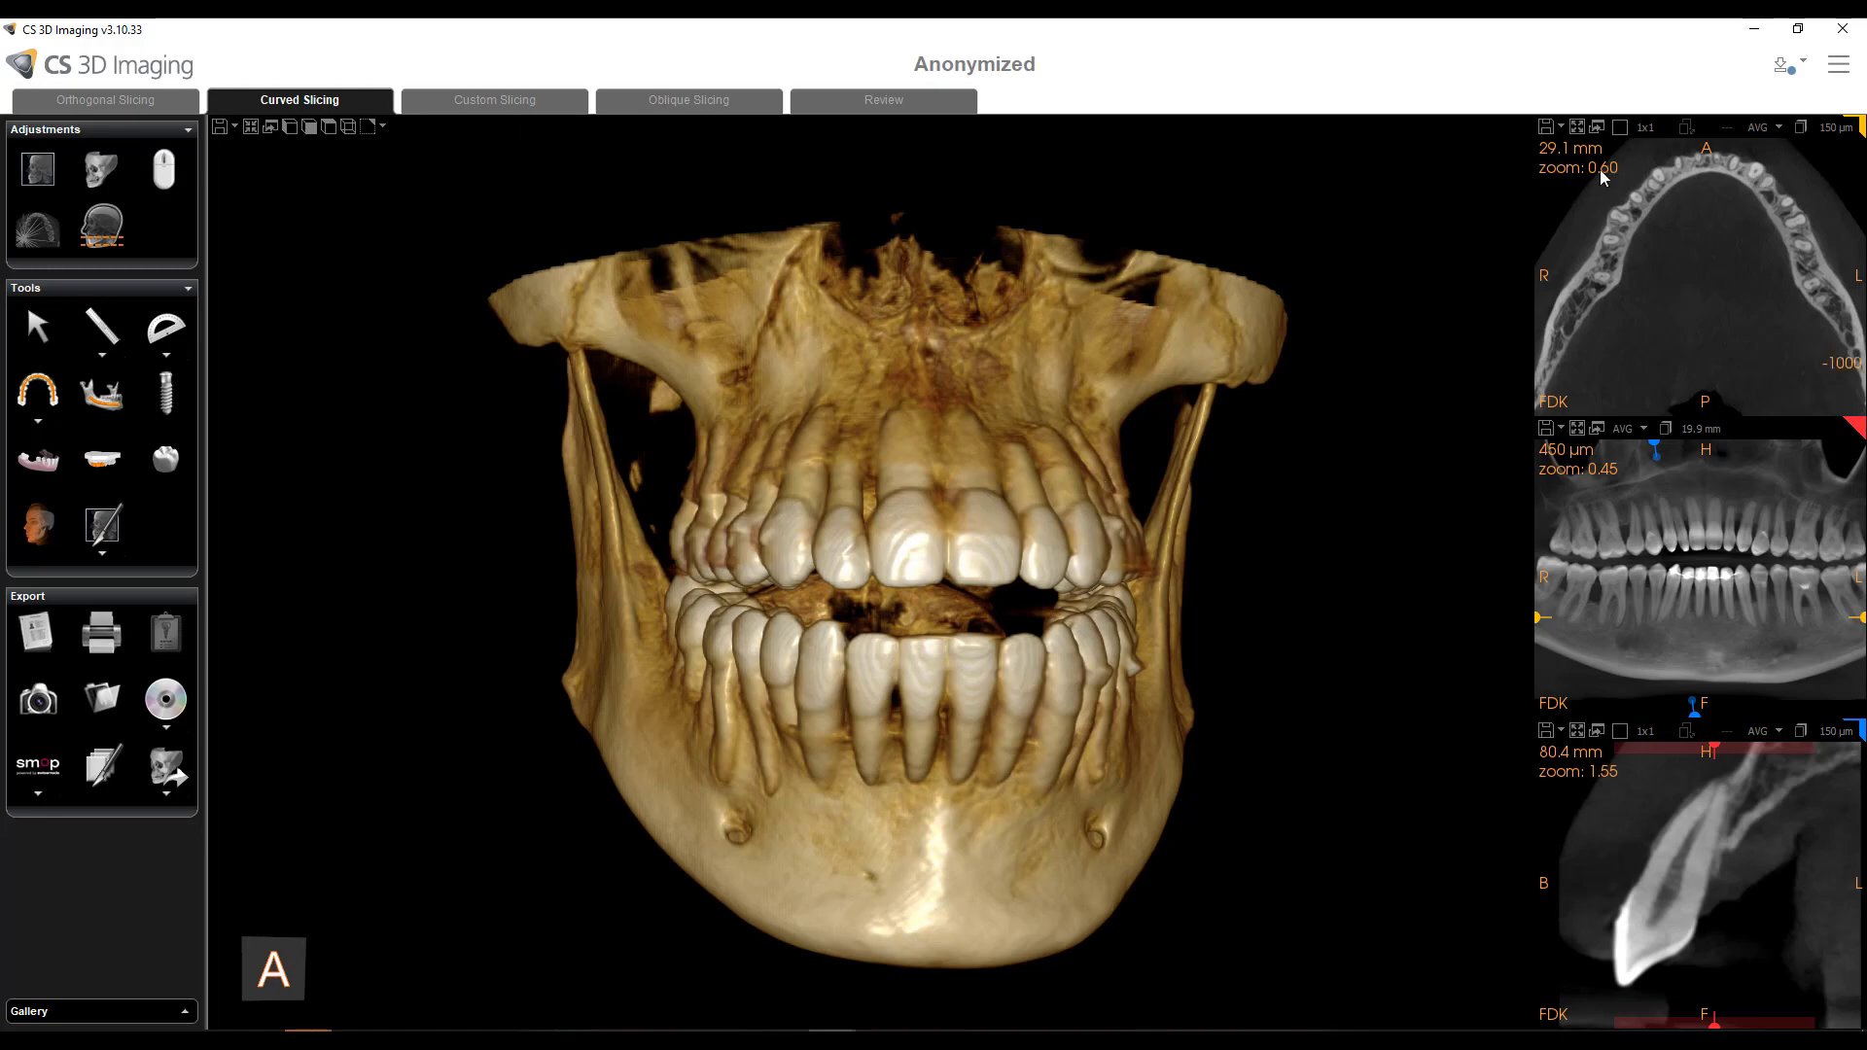
left_click(1838, 66)
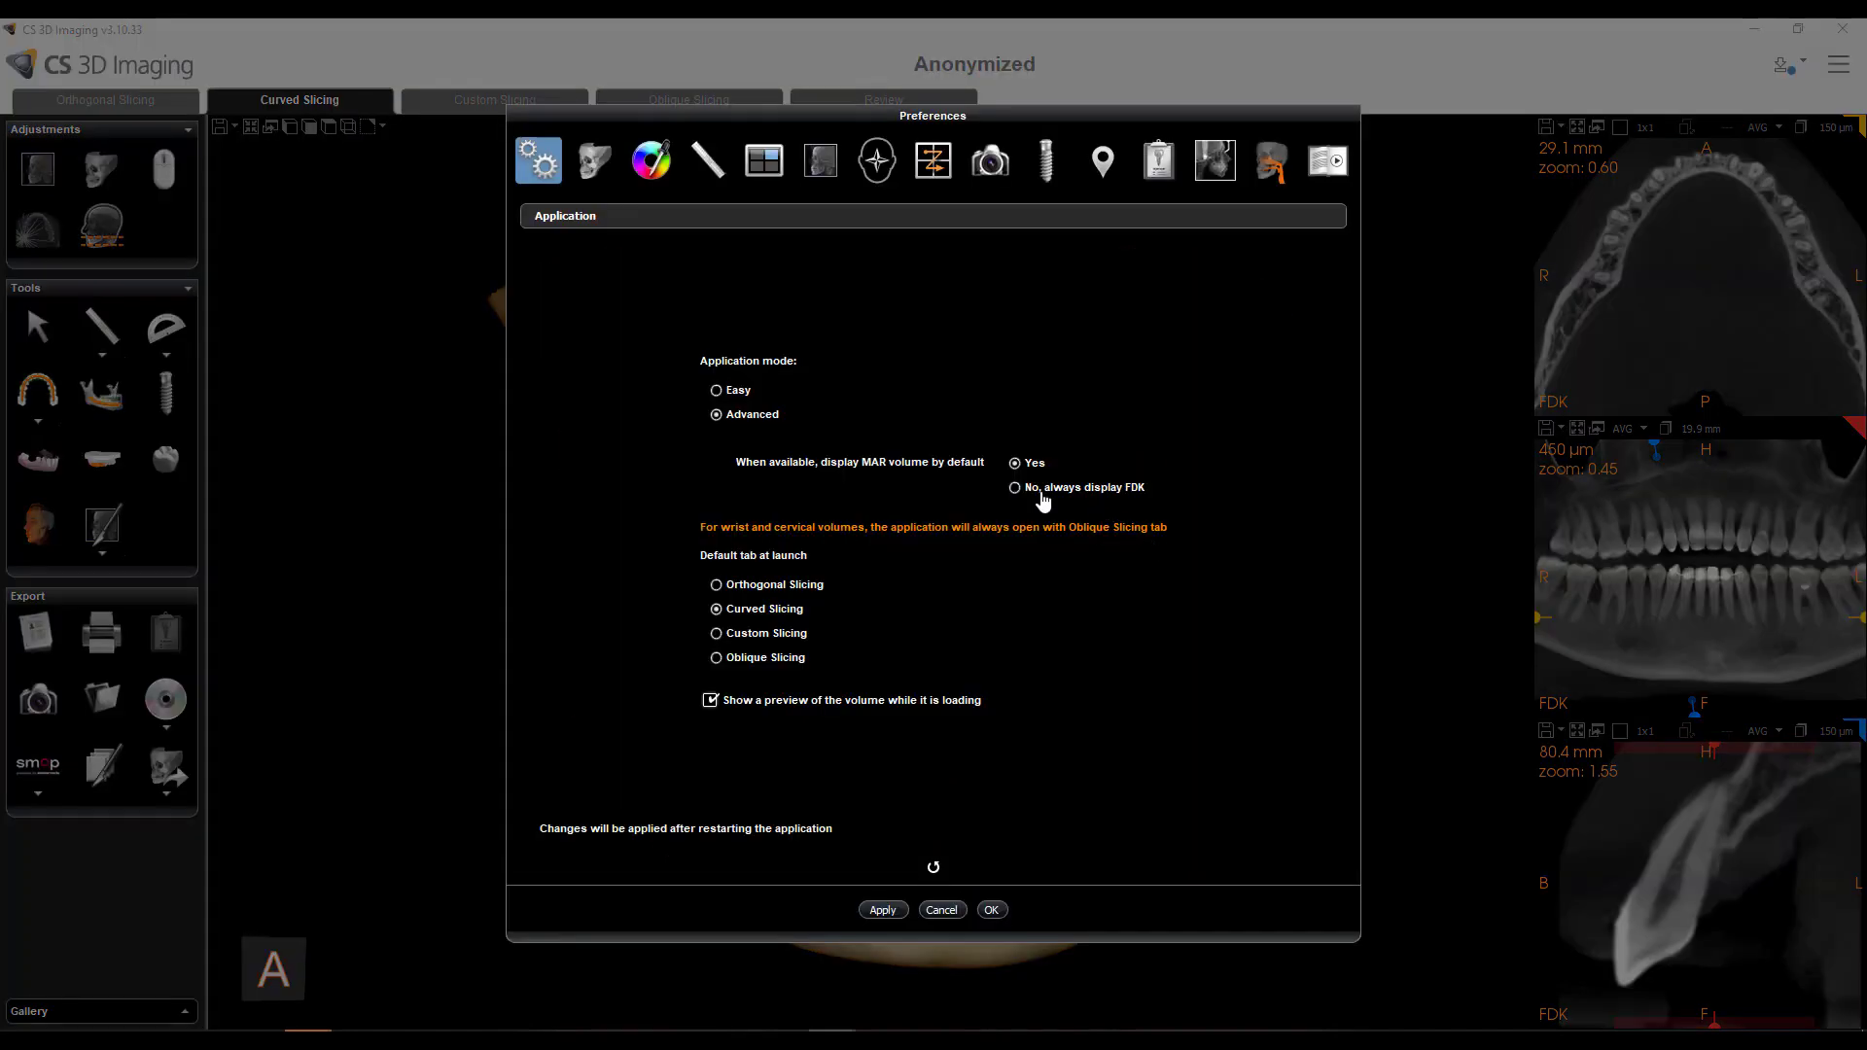
left_click(599, 185)
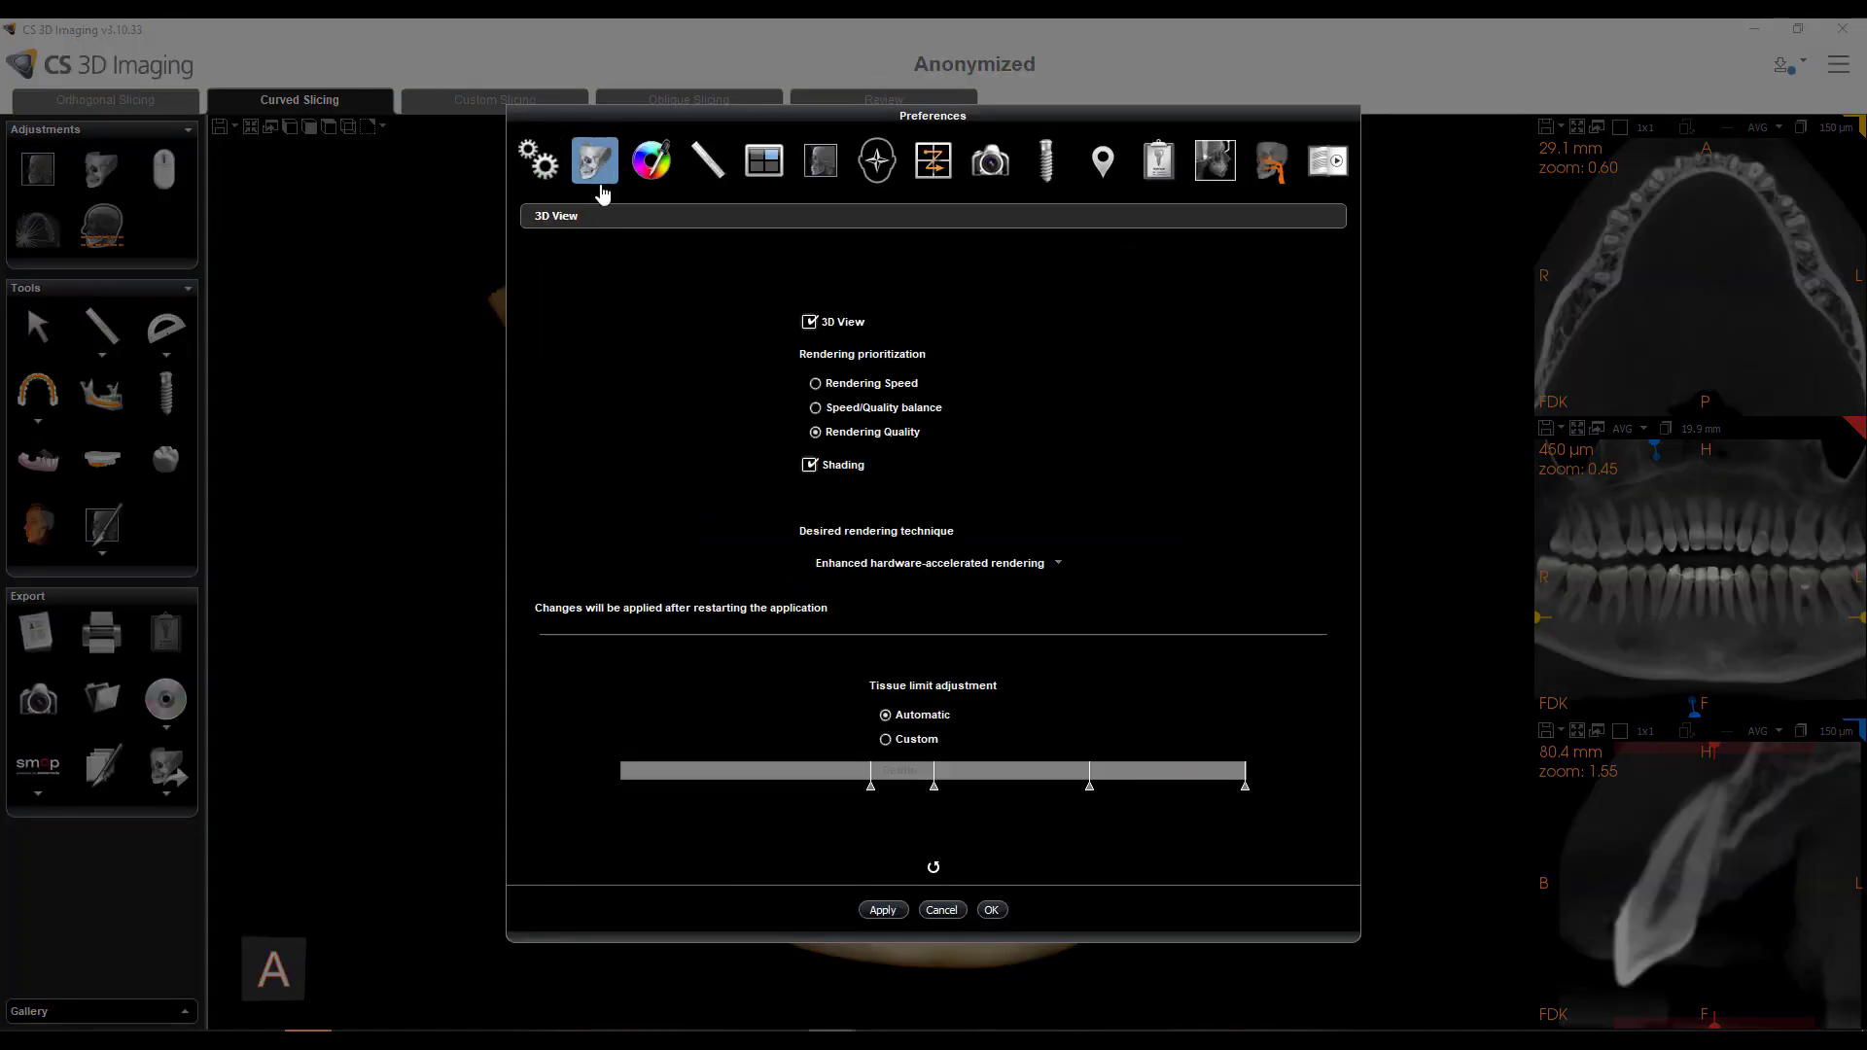
left_click(809, 465)
left_click(991, 912)
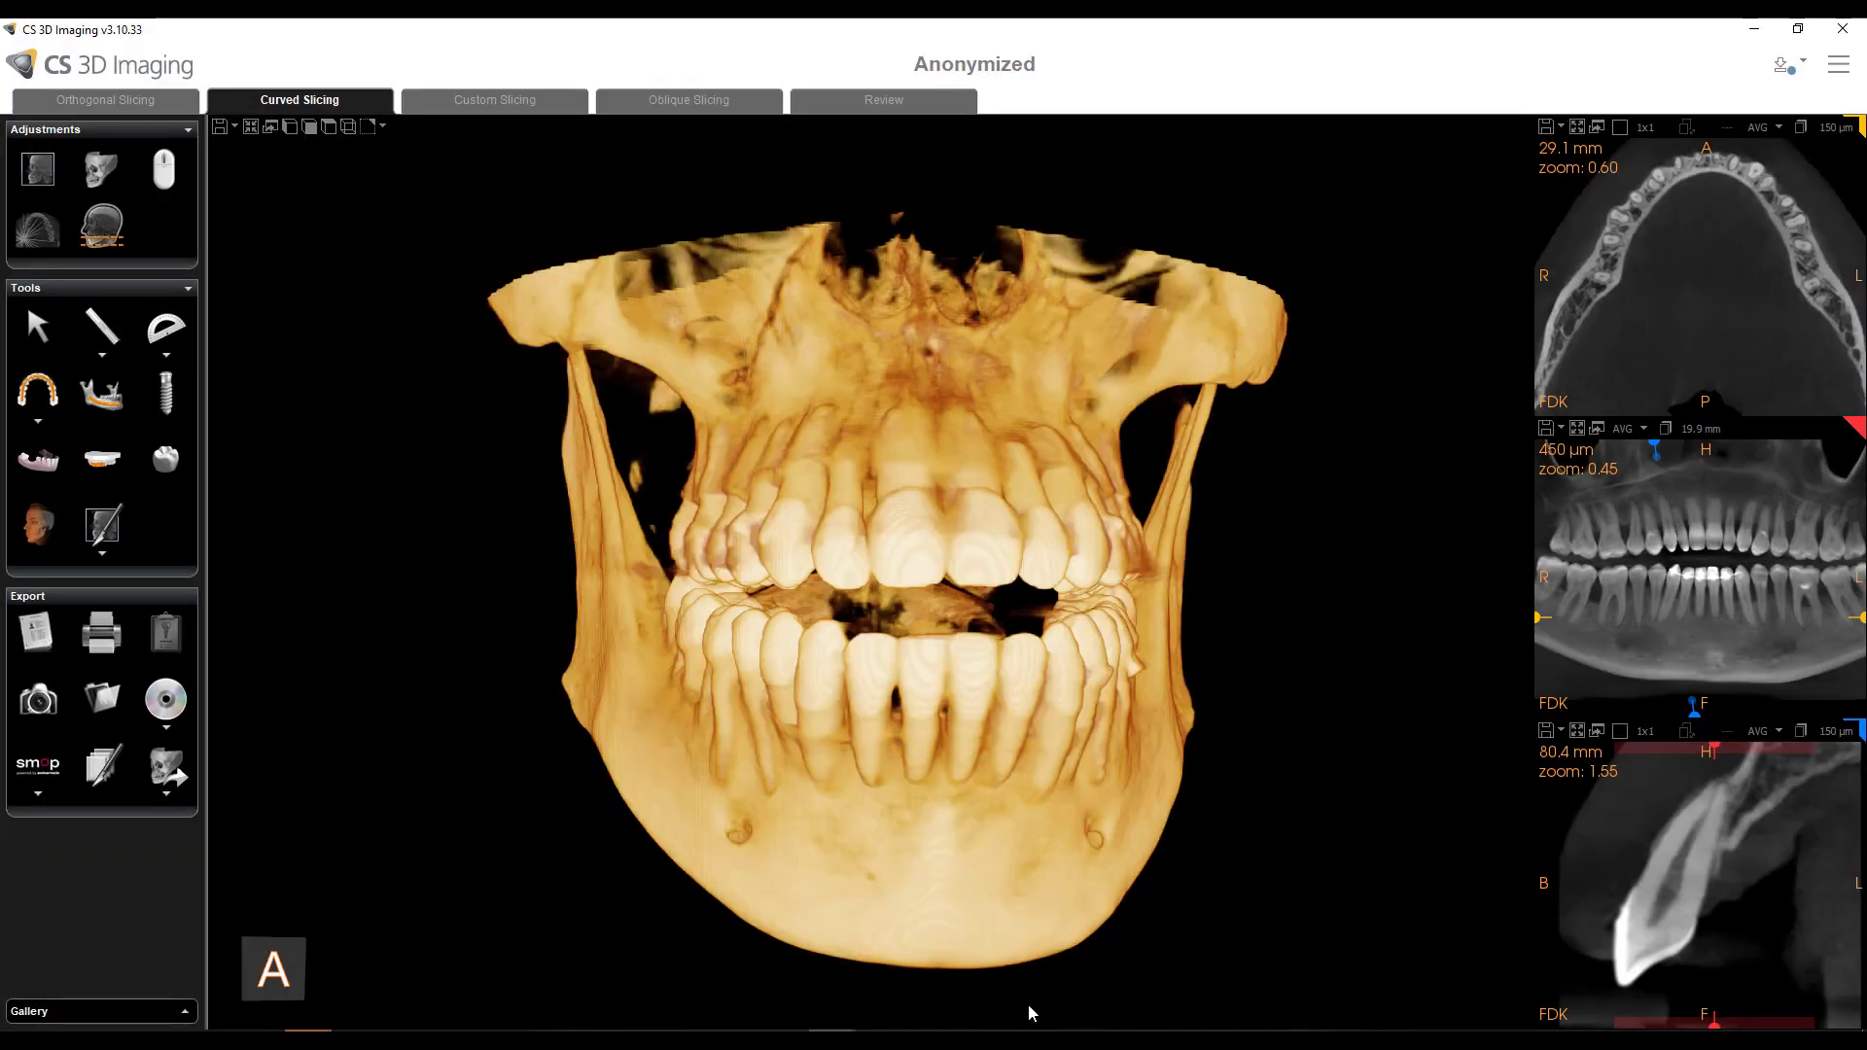
left_click_drag(824, 803, 932, 794)
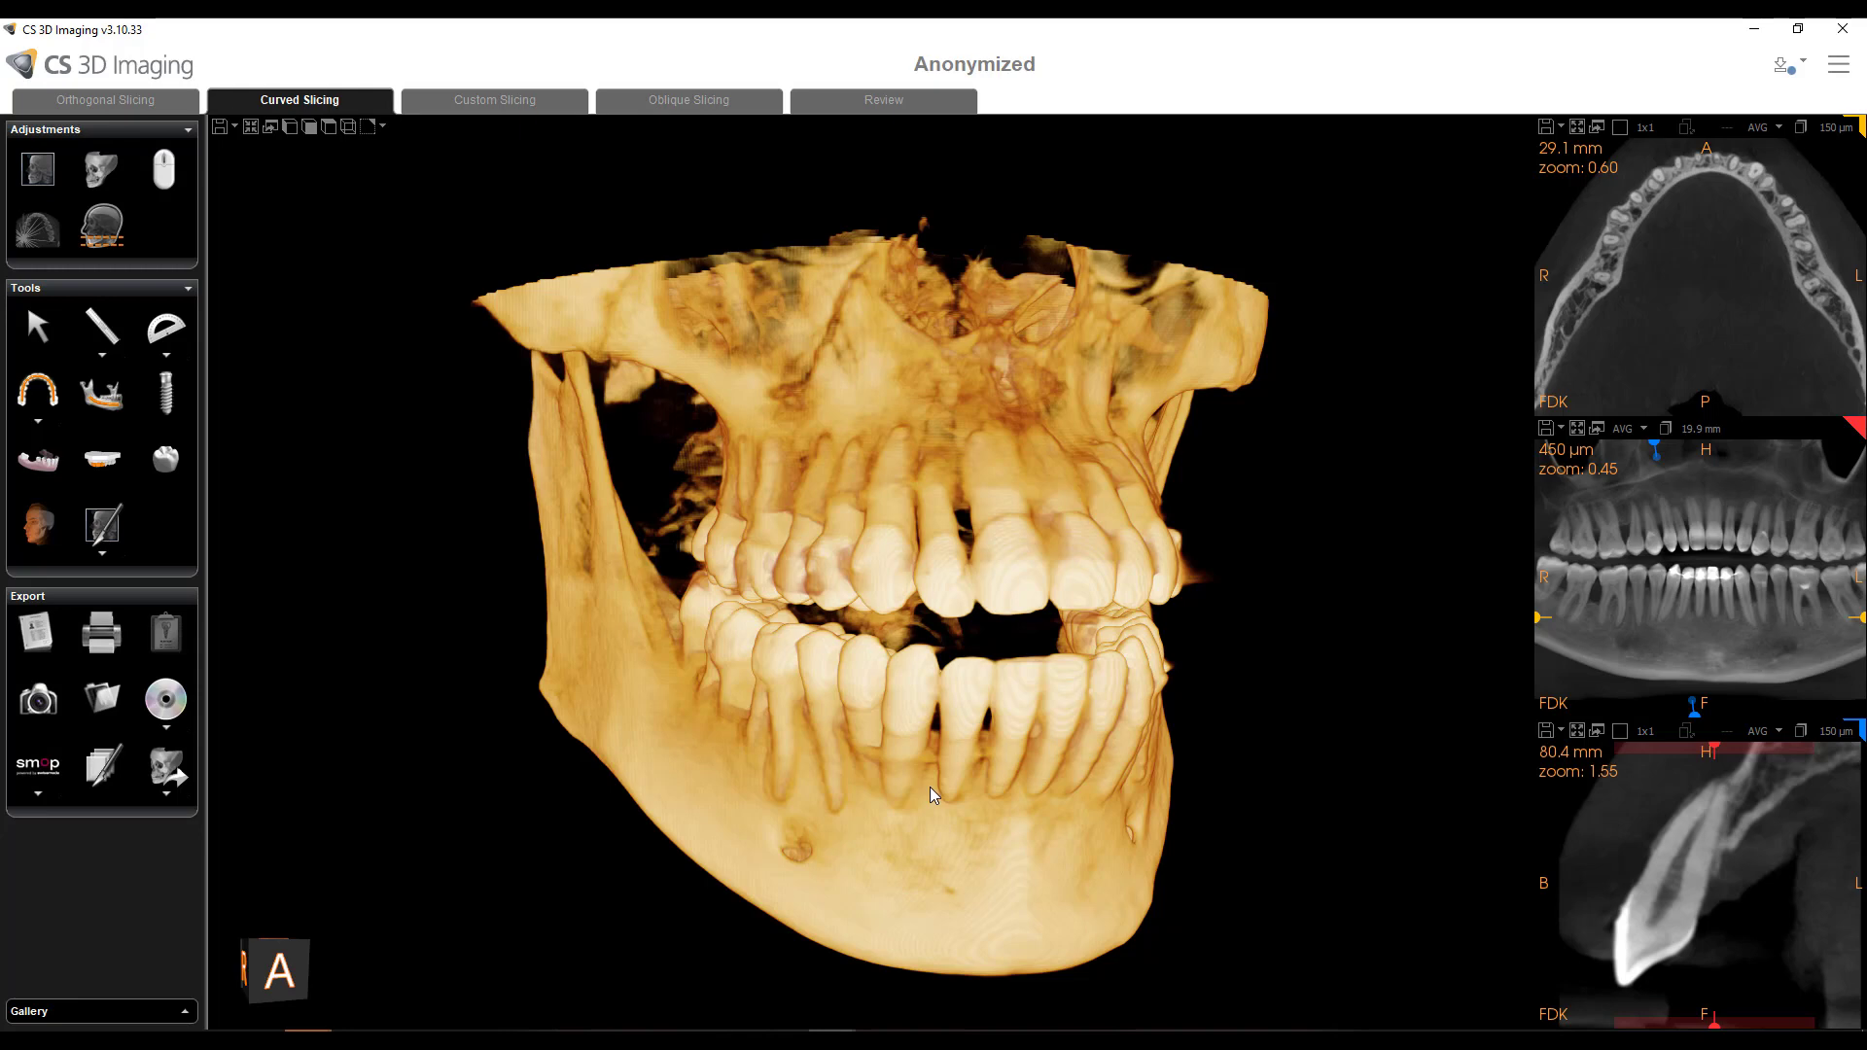
mouse_move(937, 785)
left_mouse_down()
mouse_move(805, 750)
mouse_move(980, 760)
mouse_move(968, 784)
left_mouse_up()
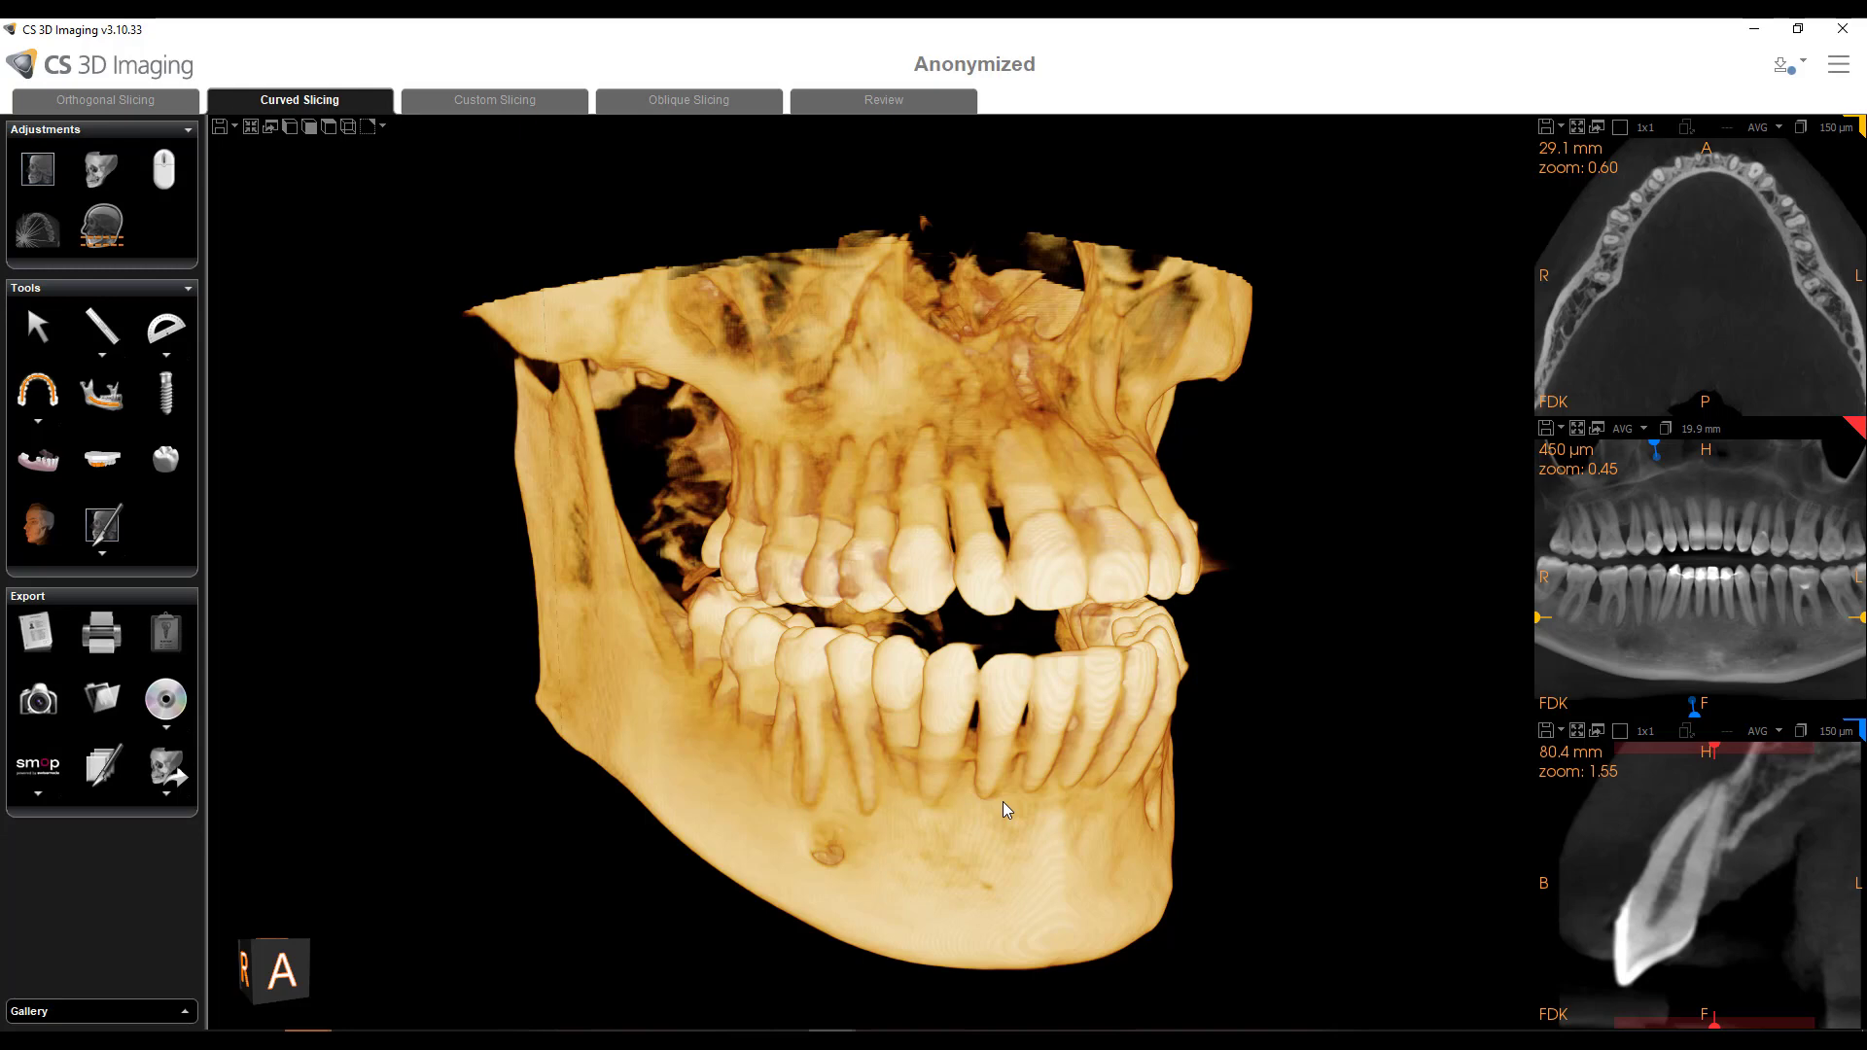
- Reopen the 3D View preferences and enable Shading again
left_click(1837, 64)
left_click(1748, 165)
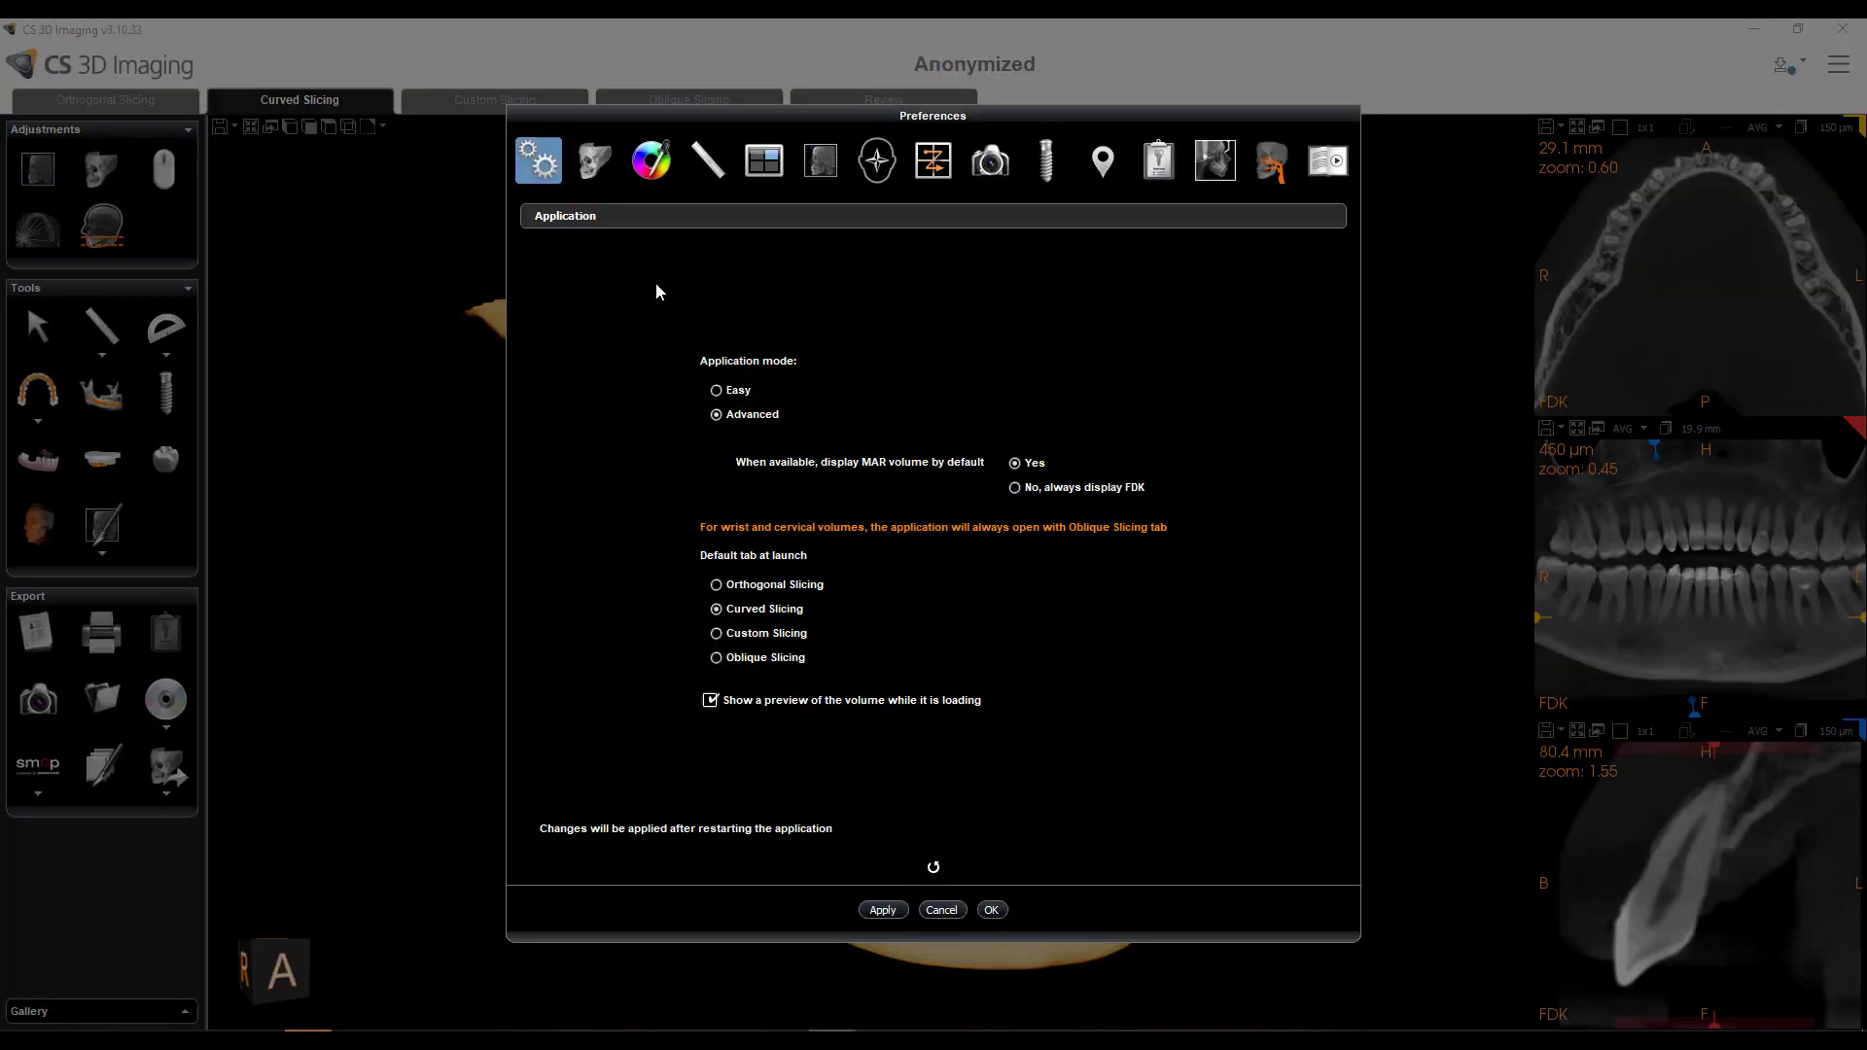
left_click(594, 161)
left_click(808, 466)
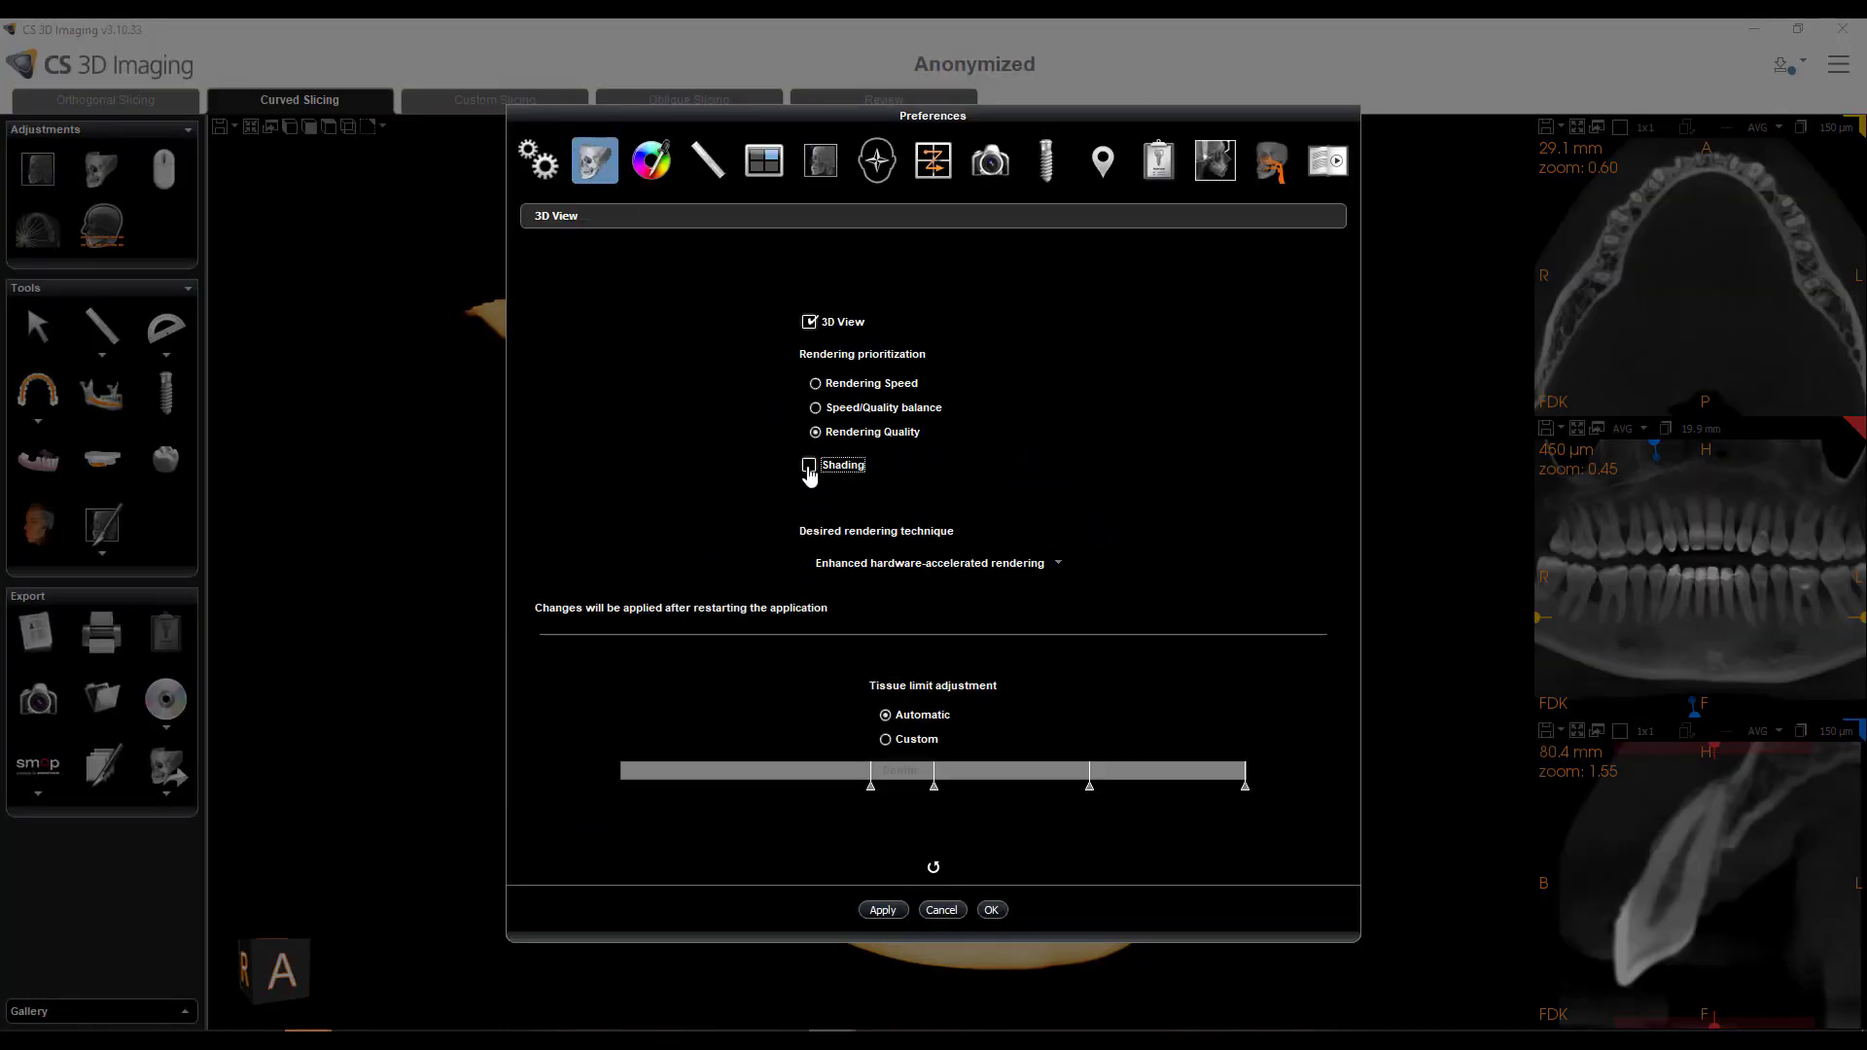
left_click(809, 468)
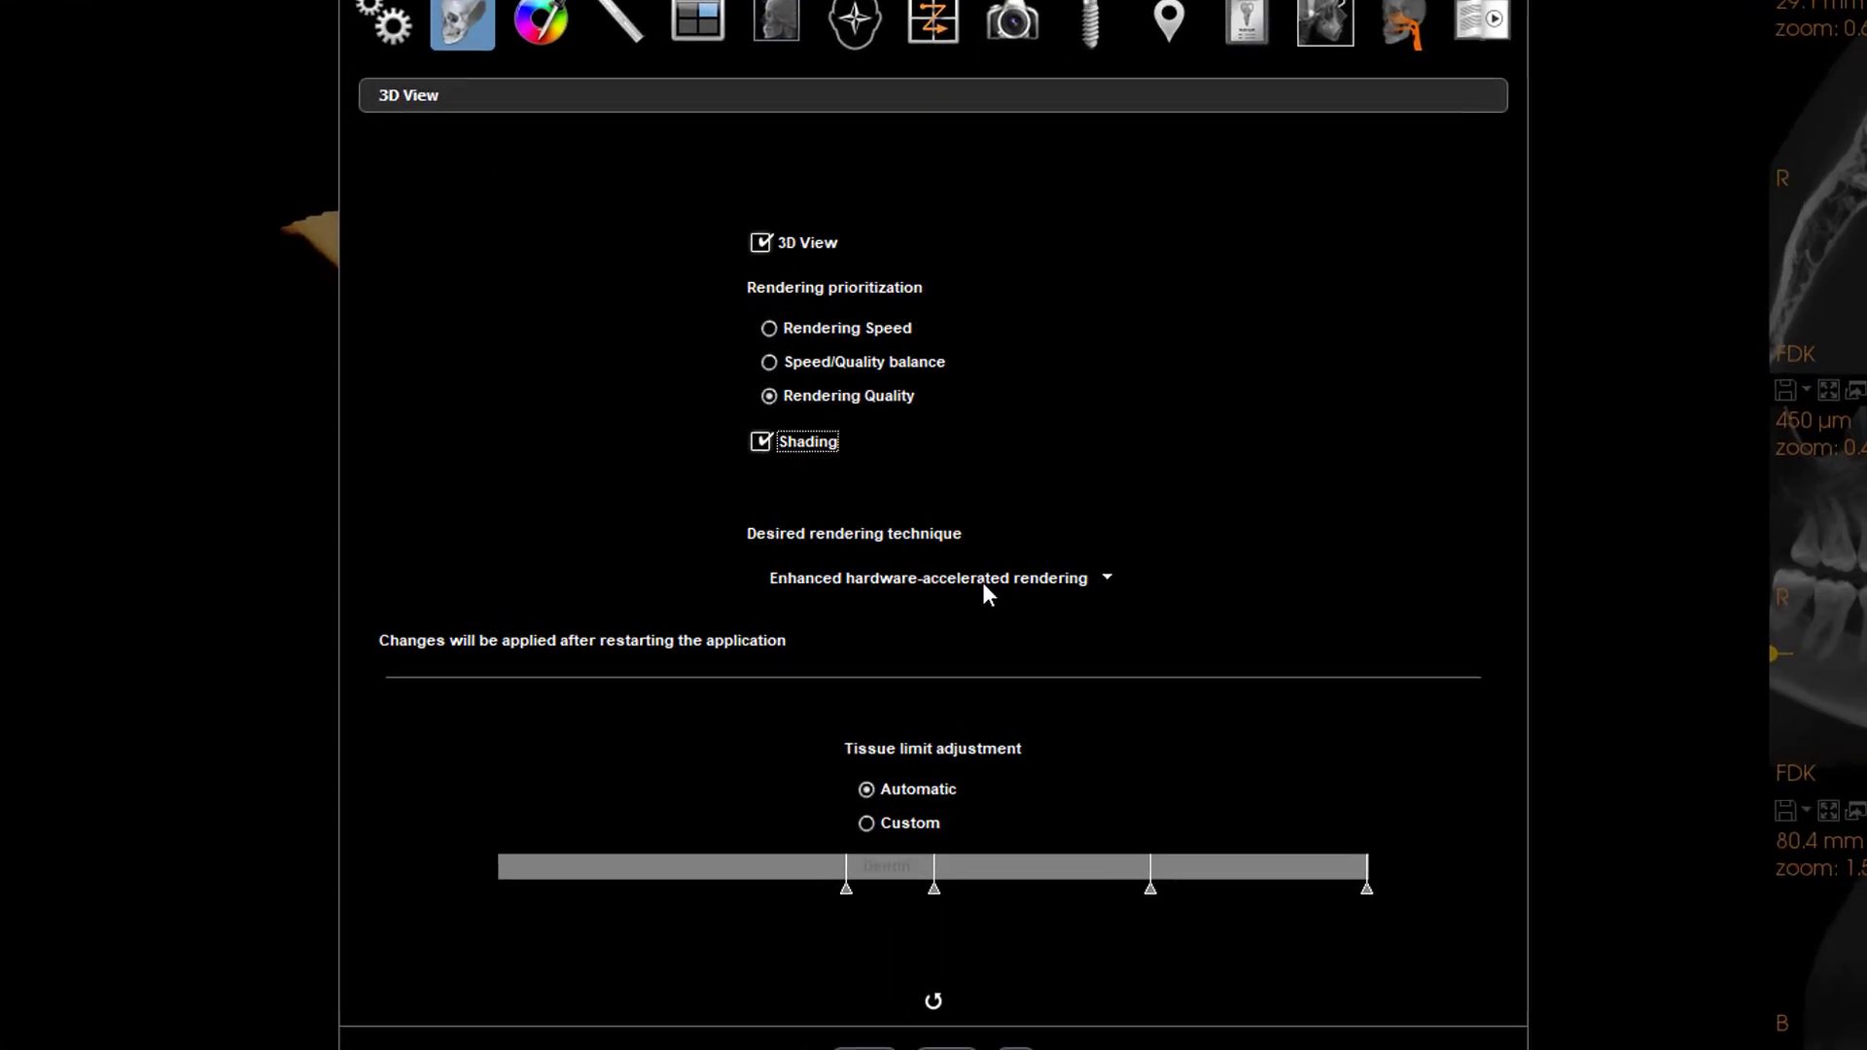
- Examine the desired rendering technique options, leave Enhanced hardware-accelerated rendering selected, and cancel the preferences
left_click(991, 583)
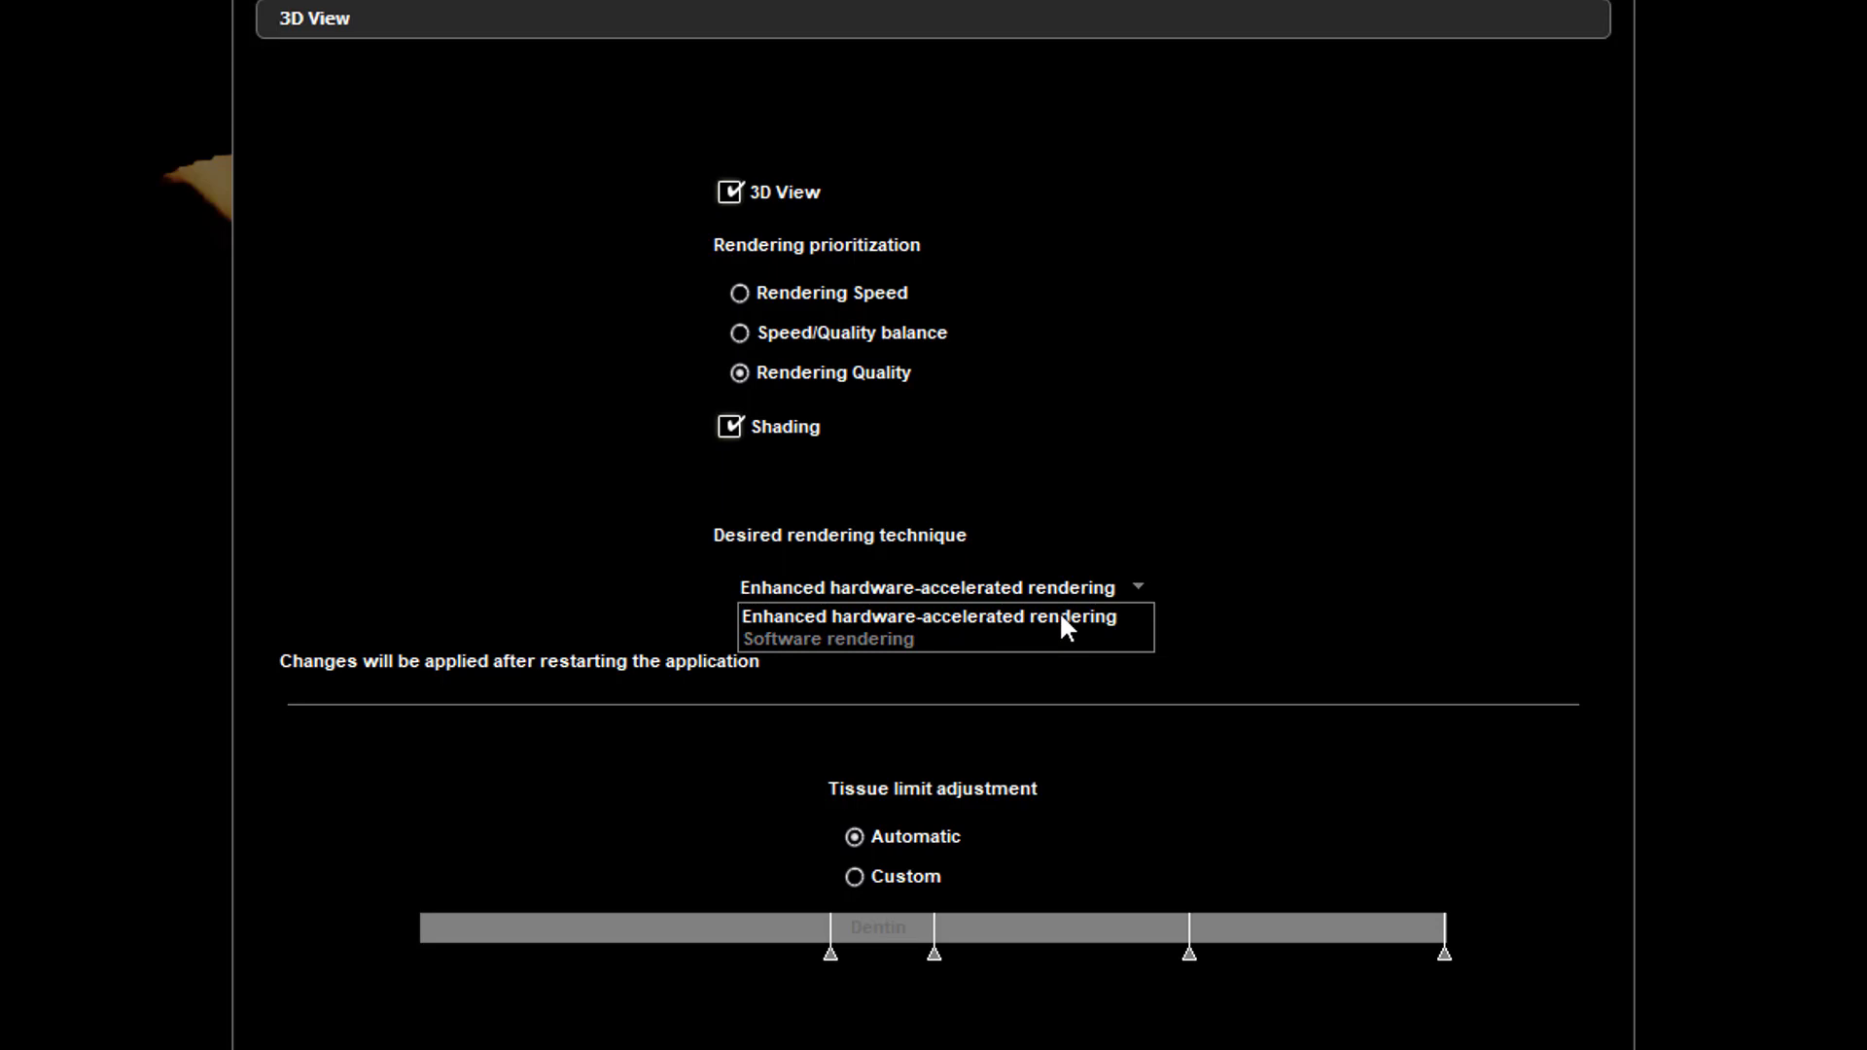
left_click(1051, 522)
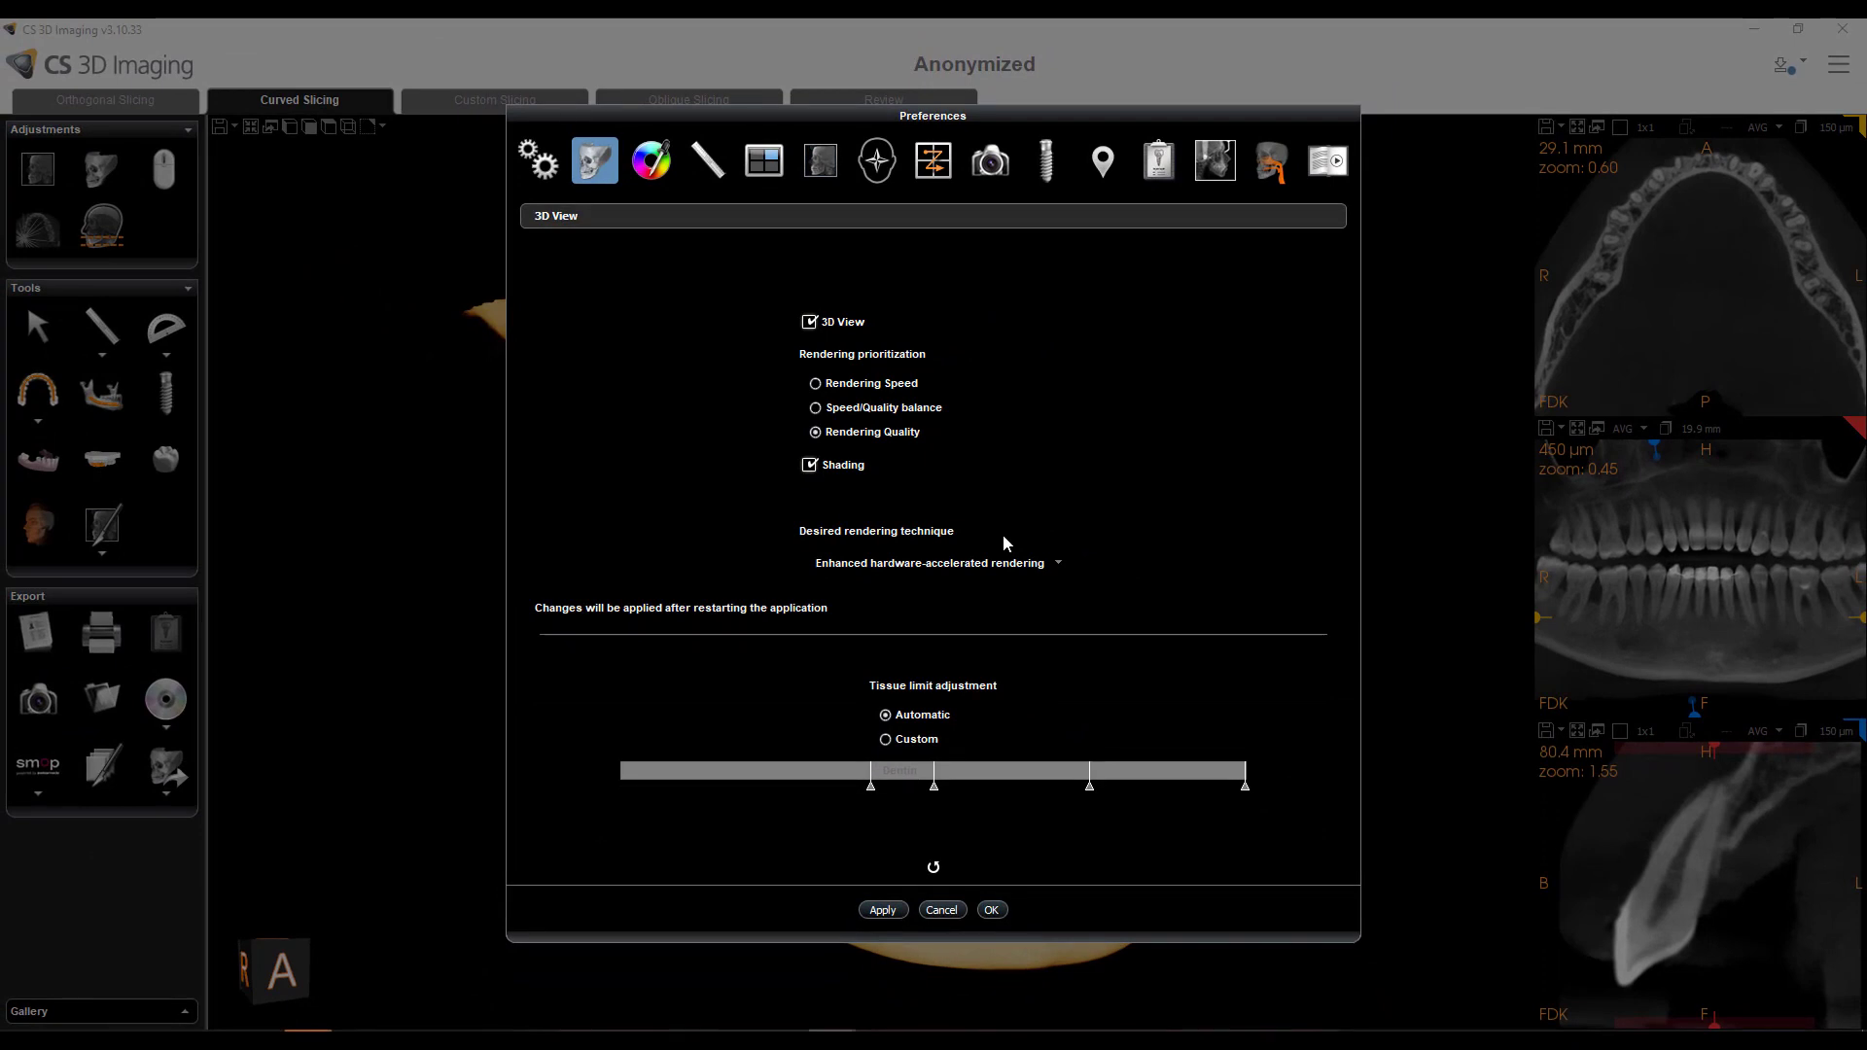
left_click(941, 910)
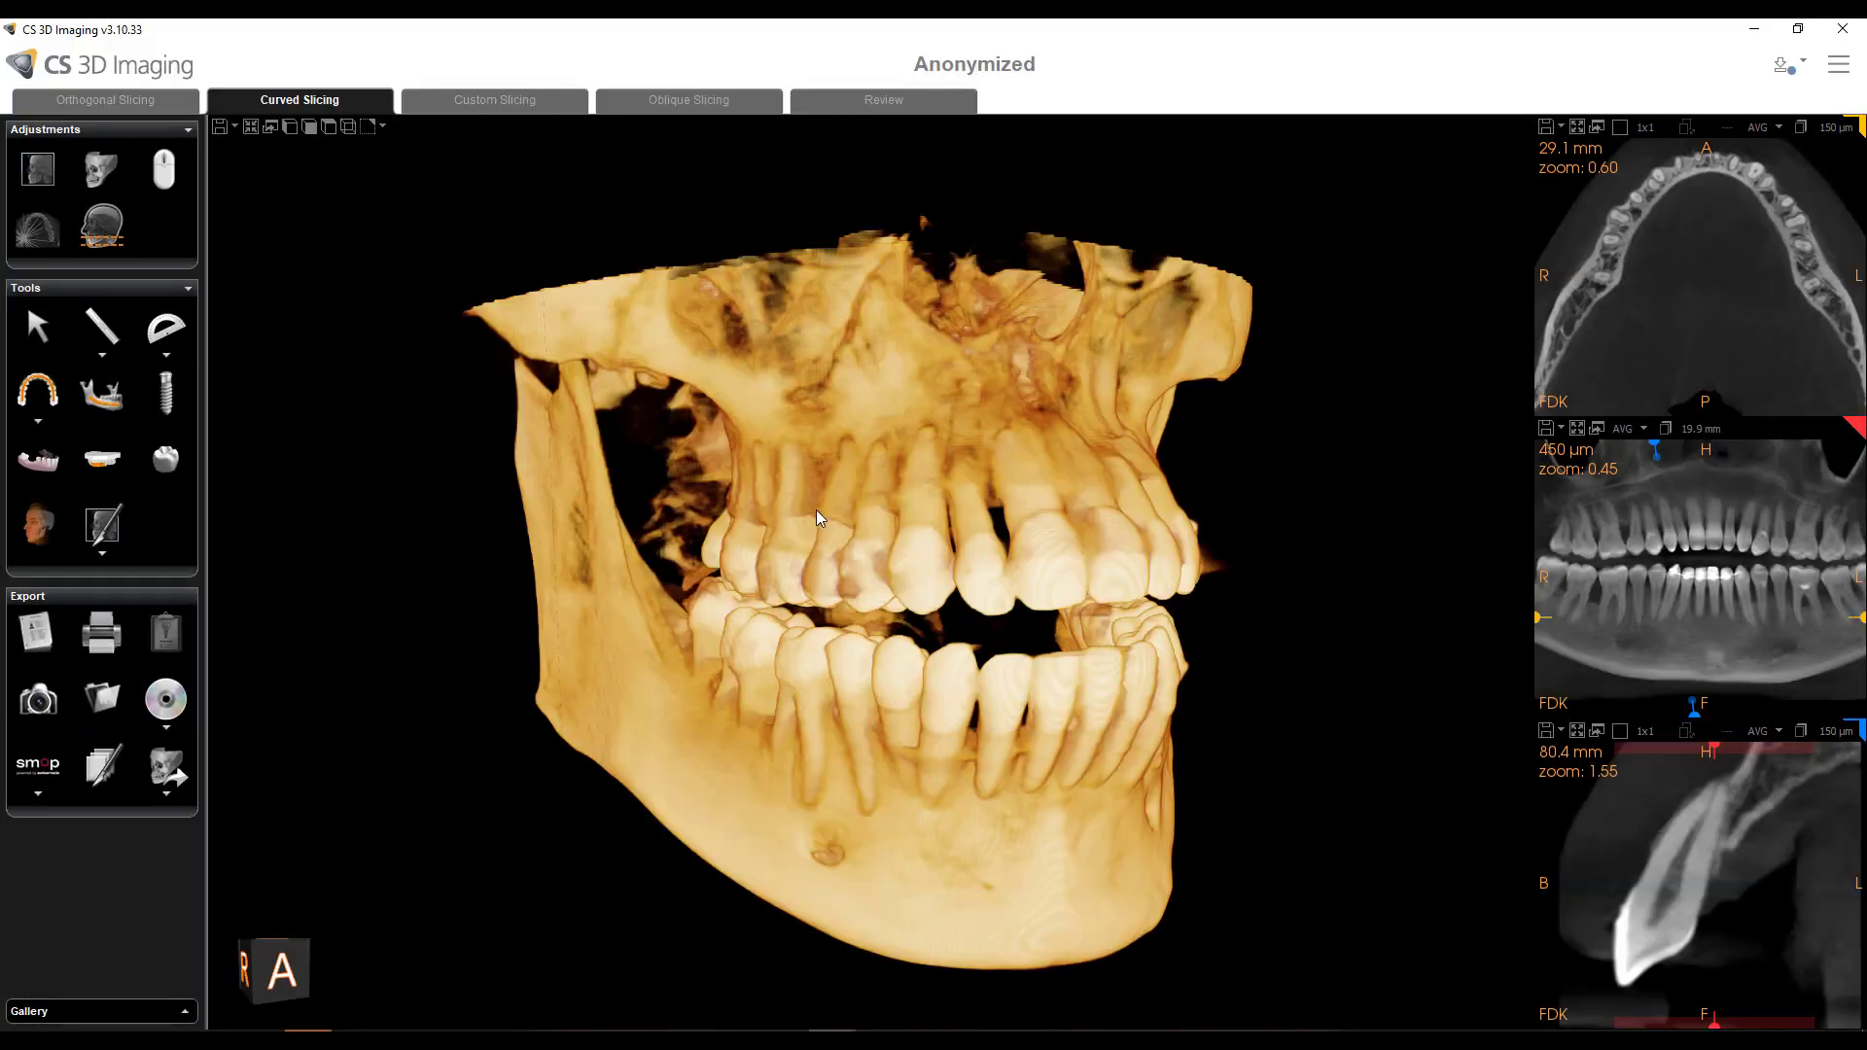
- Set the 3D rendering's transparency value to 0 and restore the four-view layout from the enlarged 3D view
left_click(100, 170)
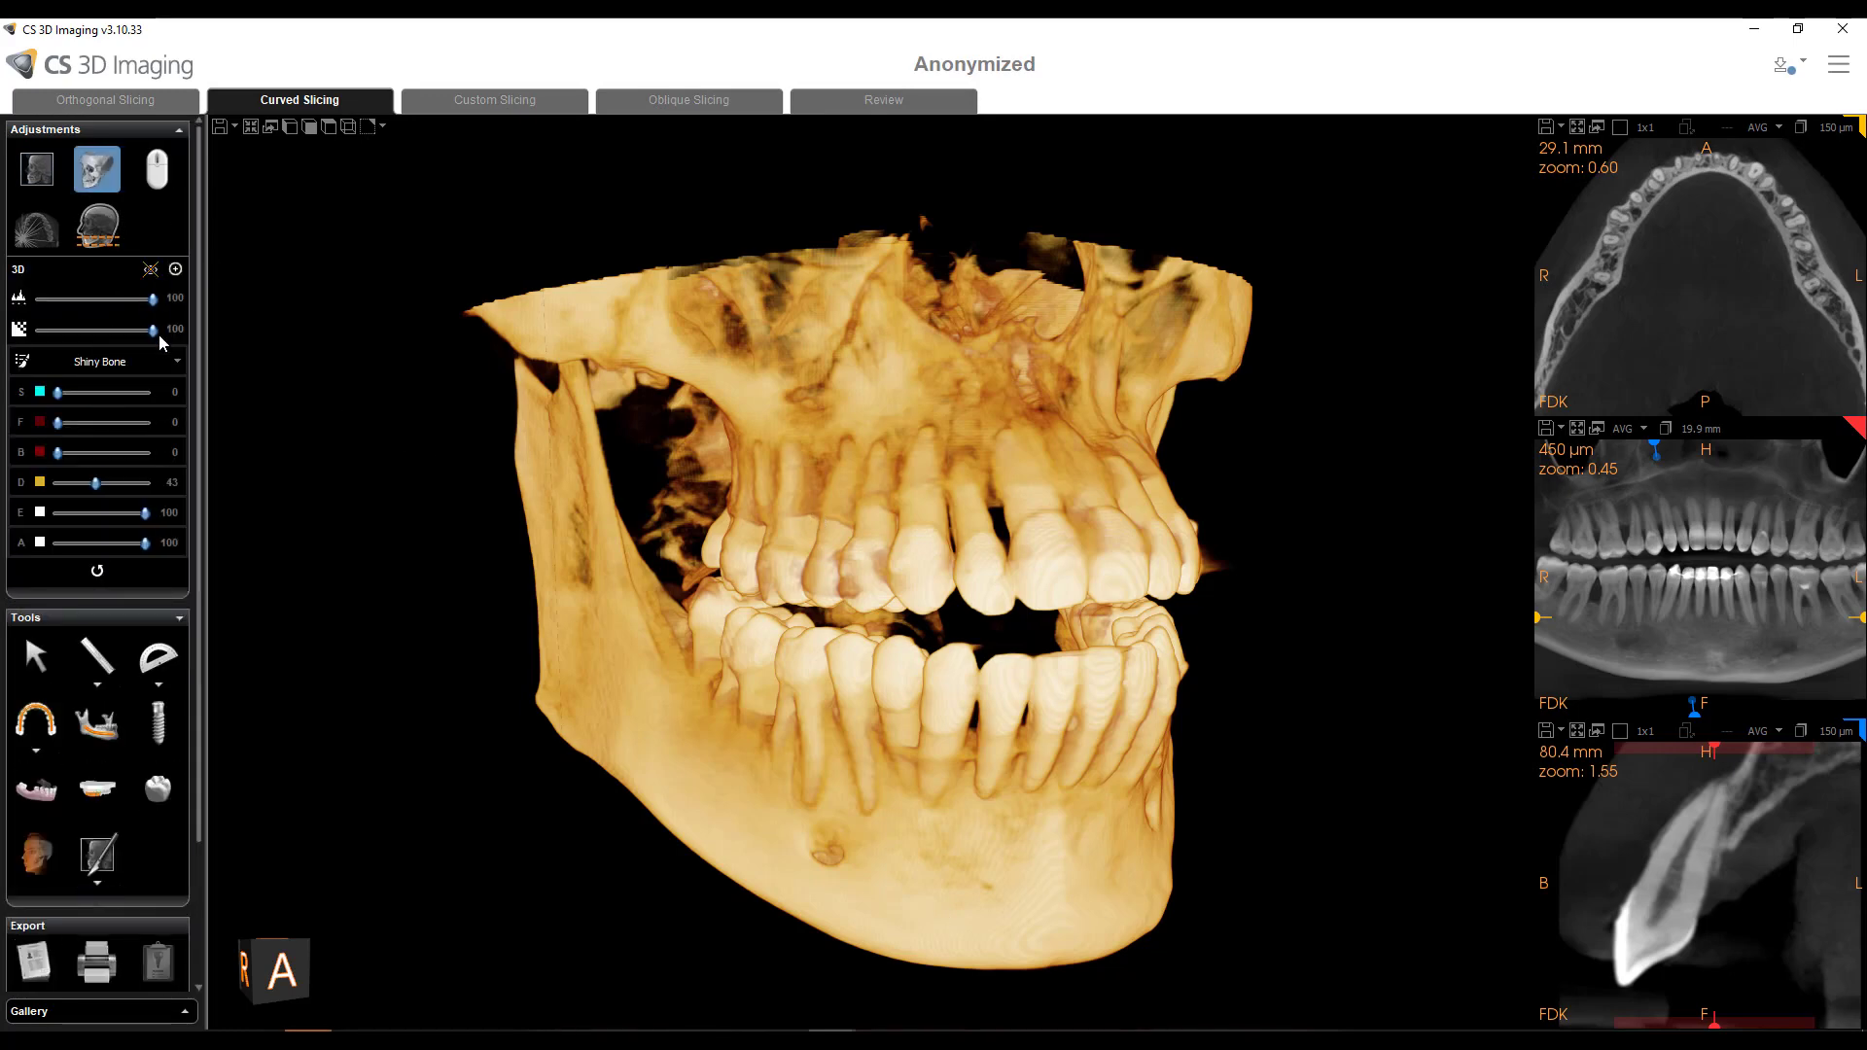
left_click_drag(159, 335, 8, 329)
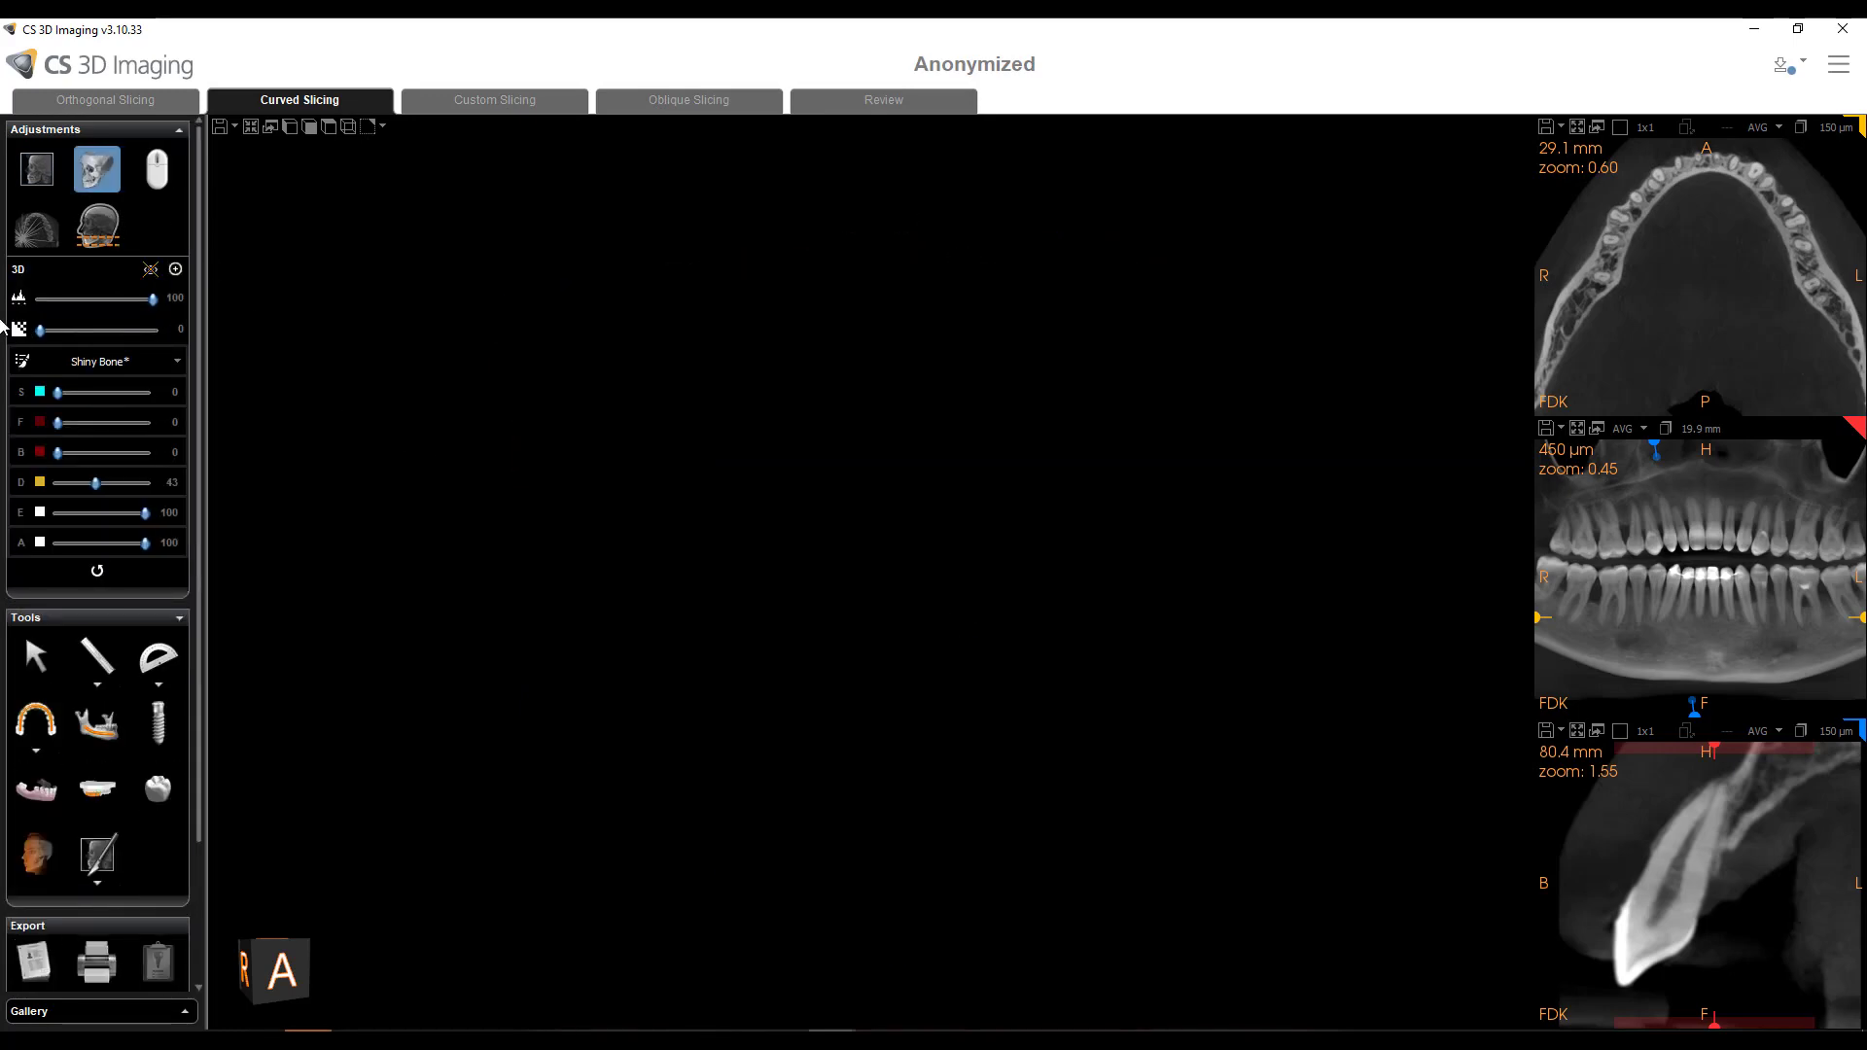
left_click(251, 130)
- Show the slice planes as Wireframe in the 3D view and set the rendering's transparency value to 100
left_click(381, 583)
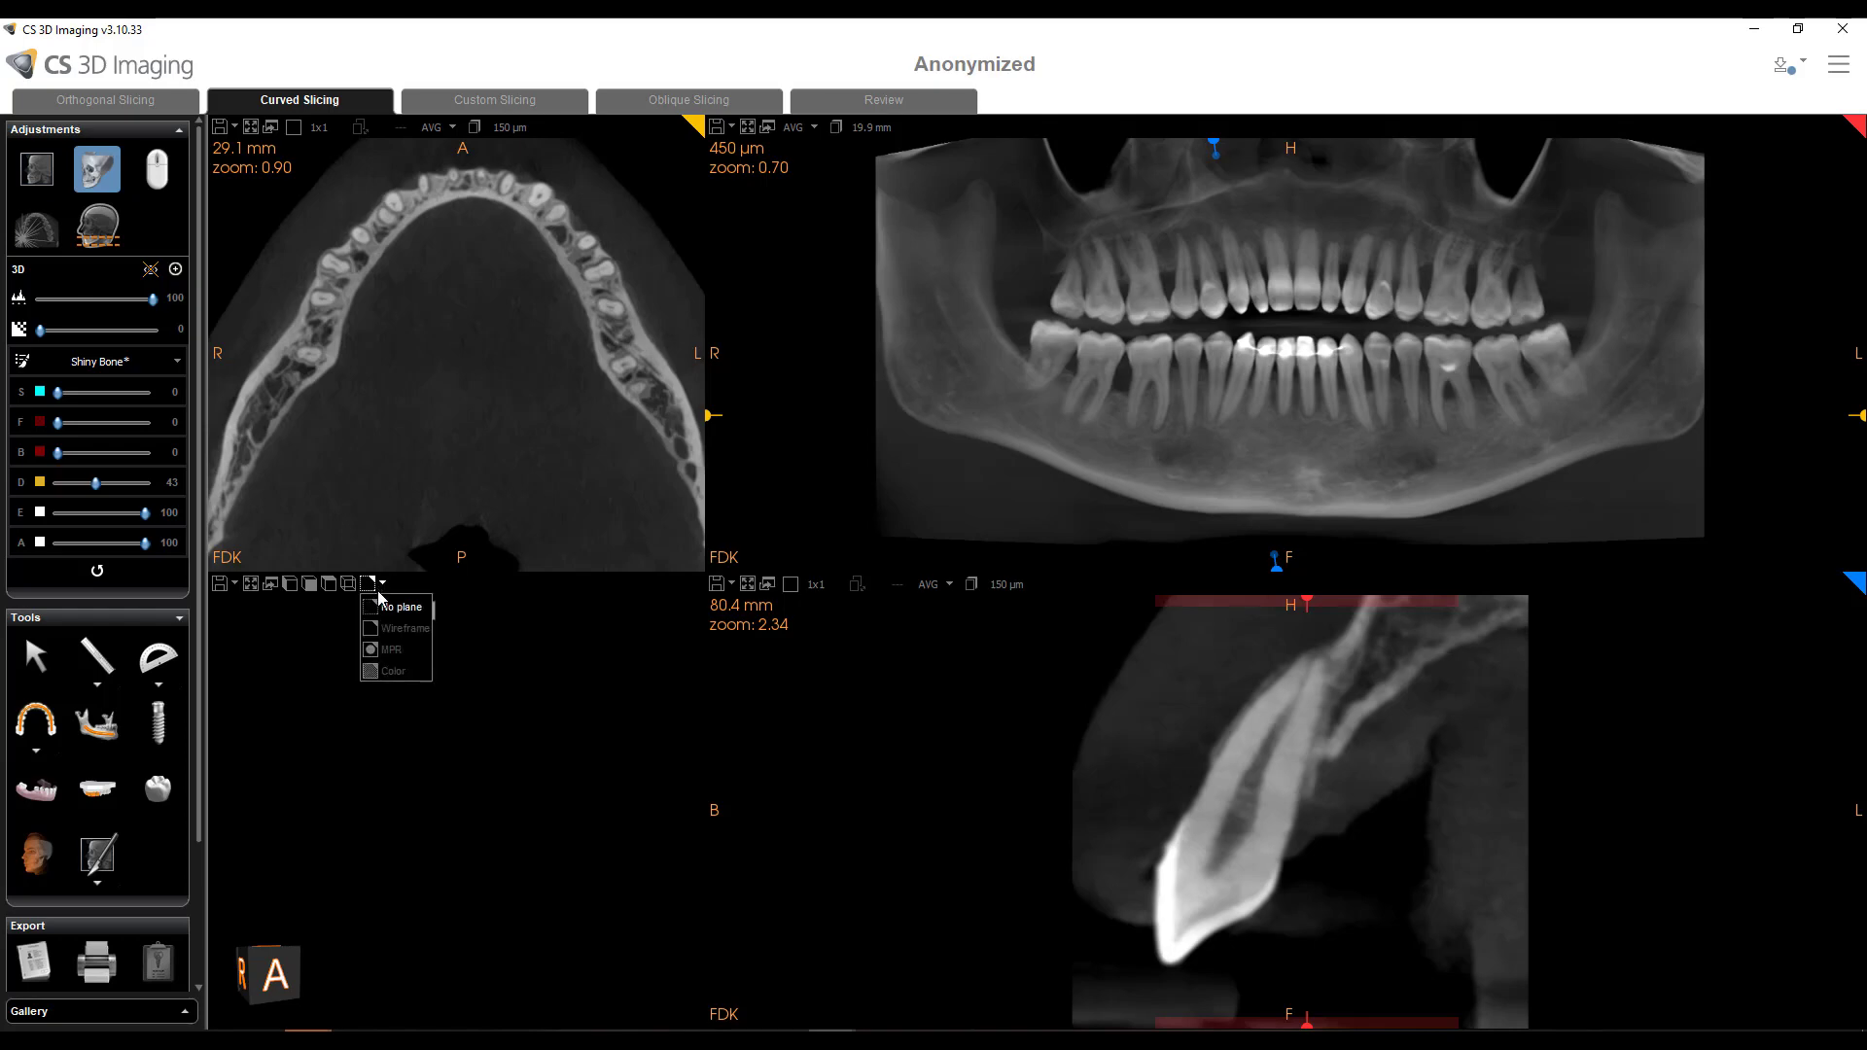
left_click(402, 628)
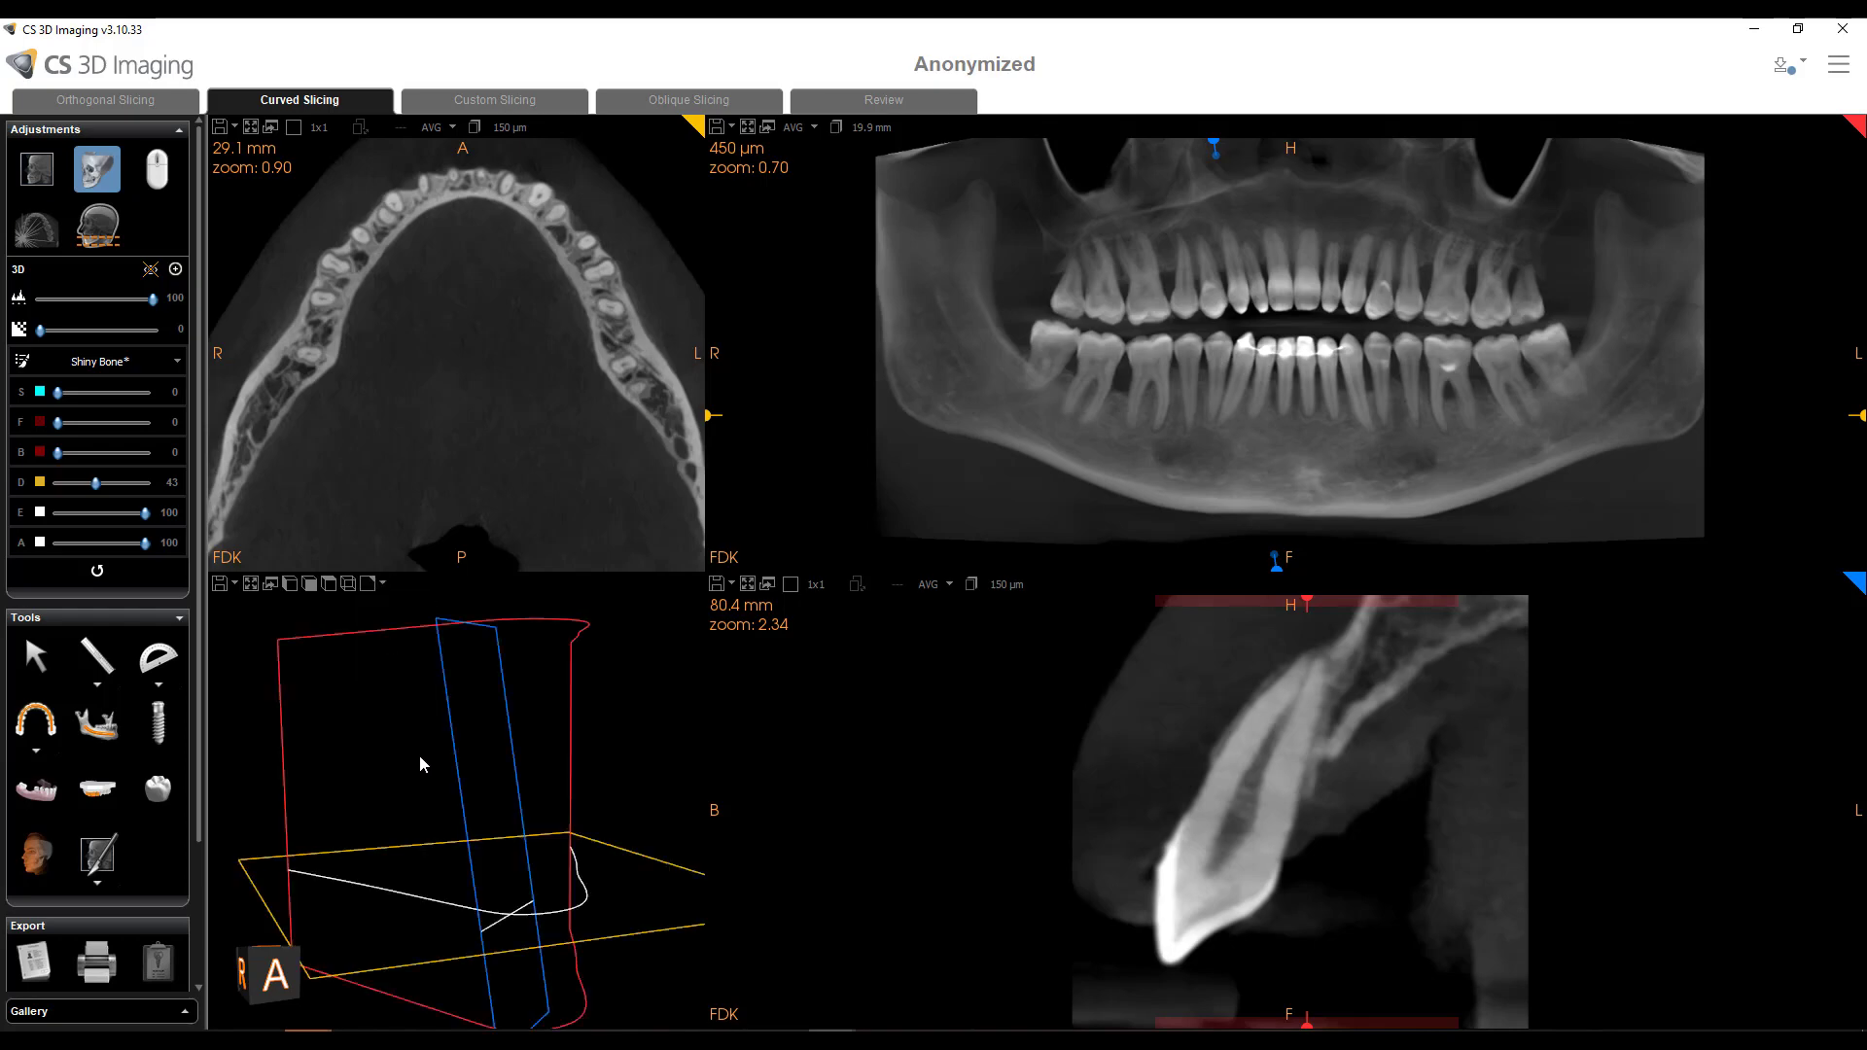
mouse_move(418, 754)
left_mouse_down()
mouse_move(362, 739)
mouse_move(433, 750)
mouse_move(405, 754)
mouse_move(436, 758)
mouse_move(405, 762)
mouse_move(419, 766)
left_mouse_up()
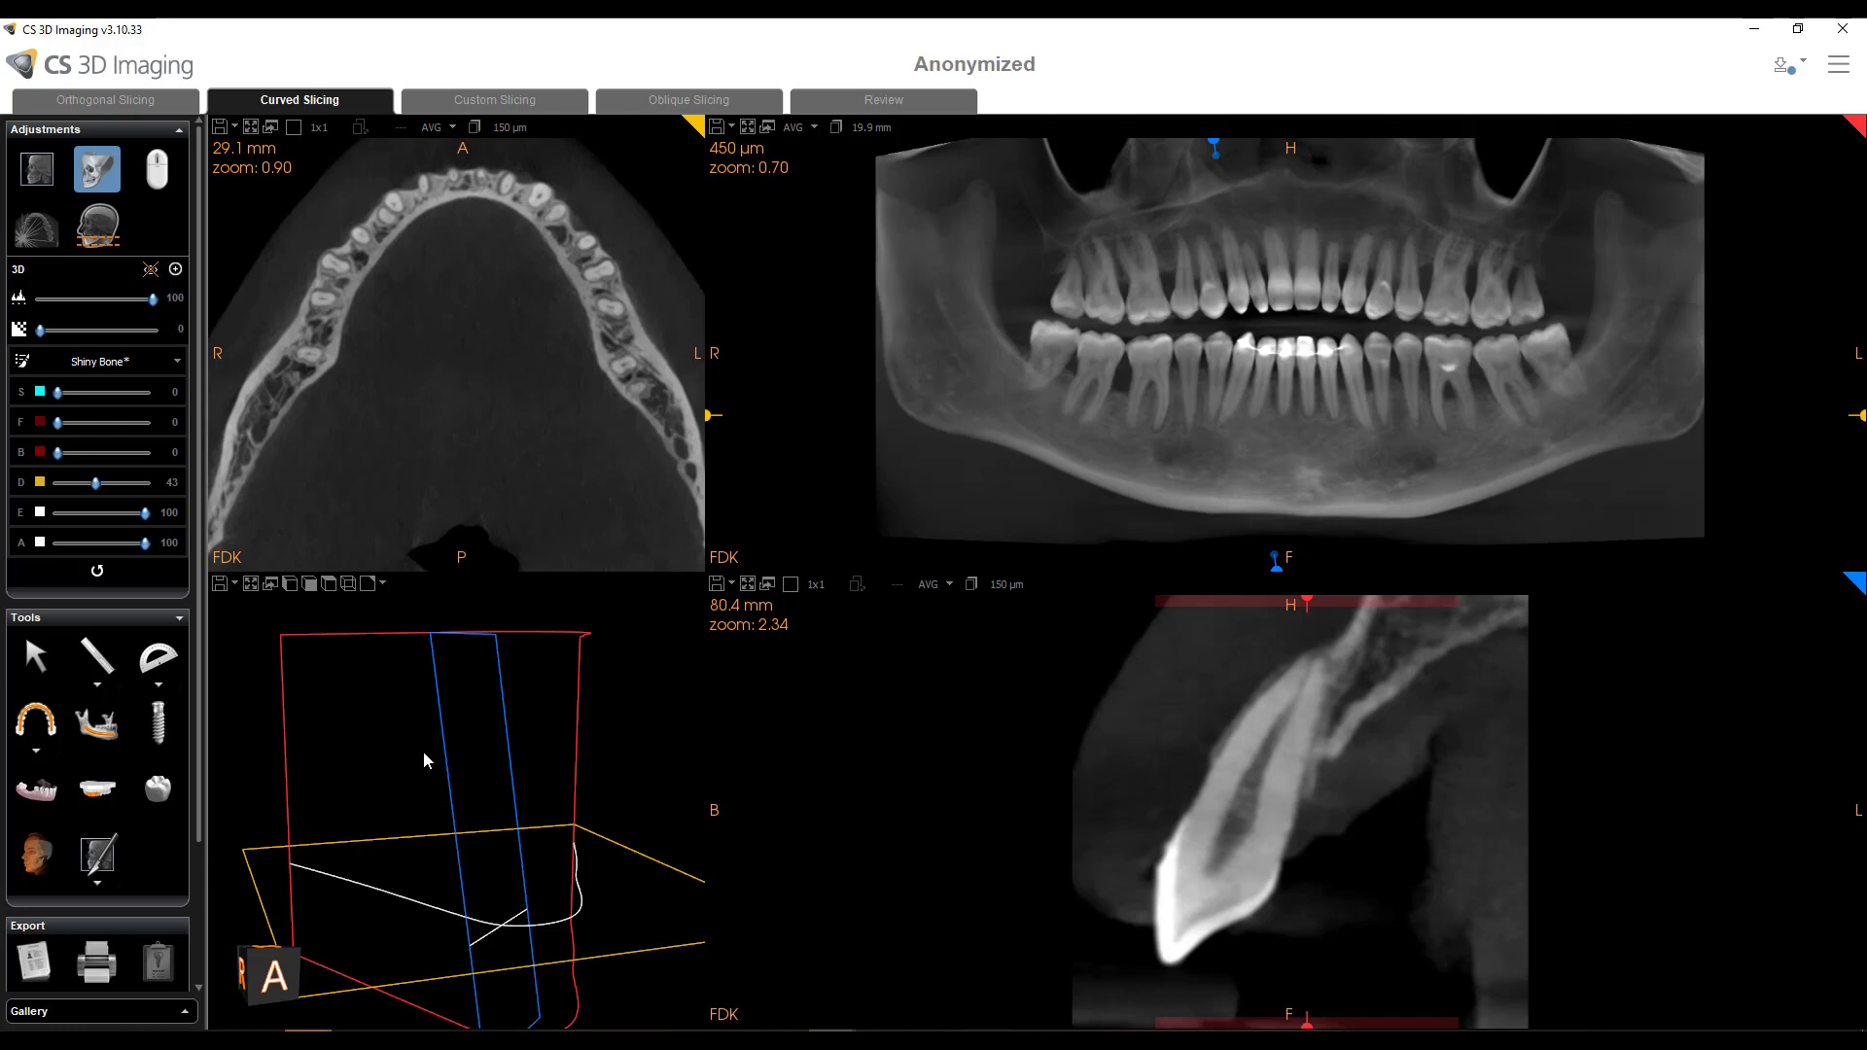
left_click_drag(430, 760, 445, 780)
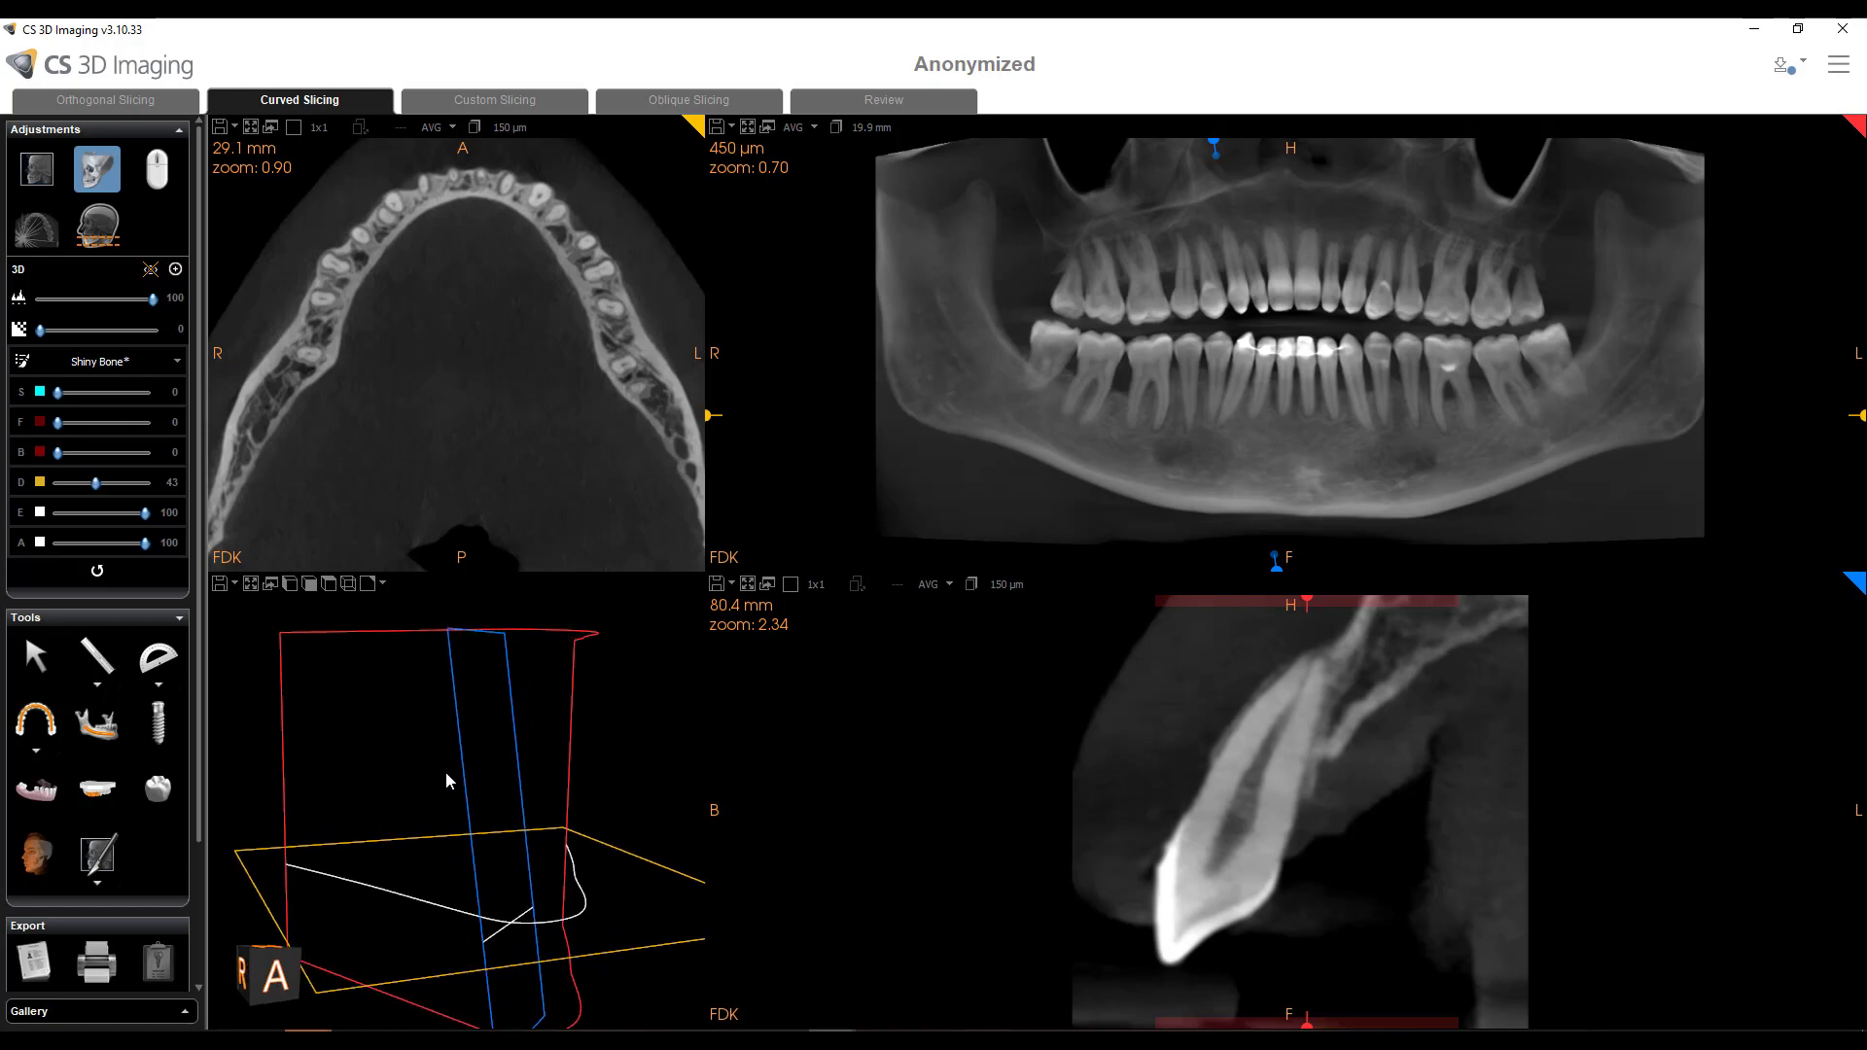
left_click(66, 336)
left_click_drag(66, 336, 165, 348)
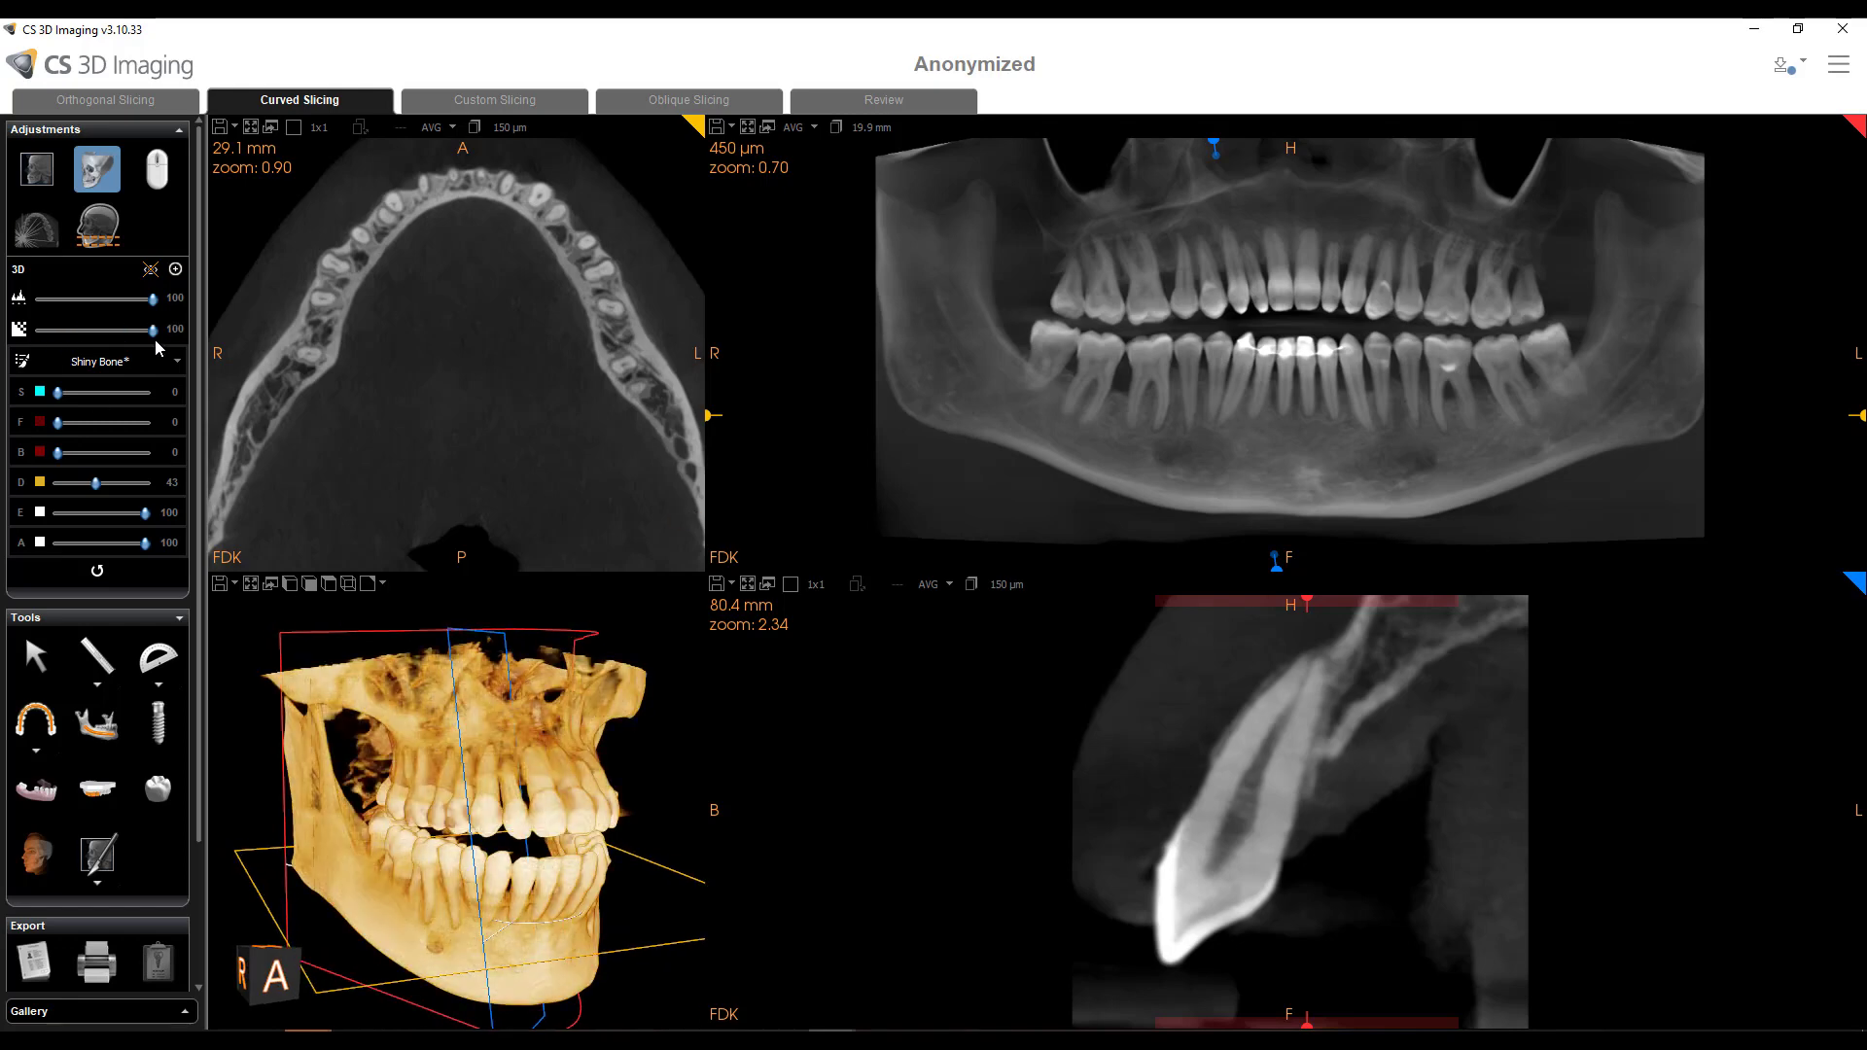
- In the 3D View preferences, enable Shading, set the desired rendering technique to Software rendering, and apply the changes
left_click(1832, 74)
left_click(1748, 170)
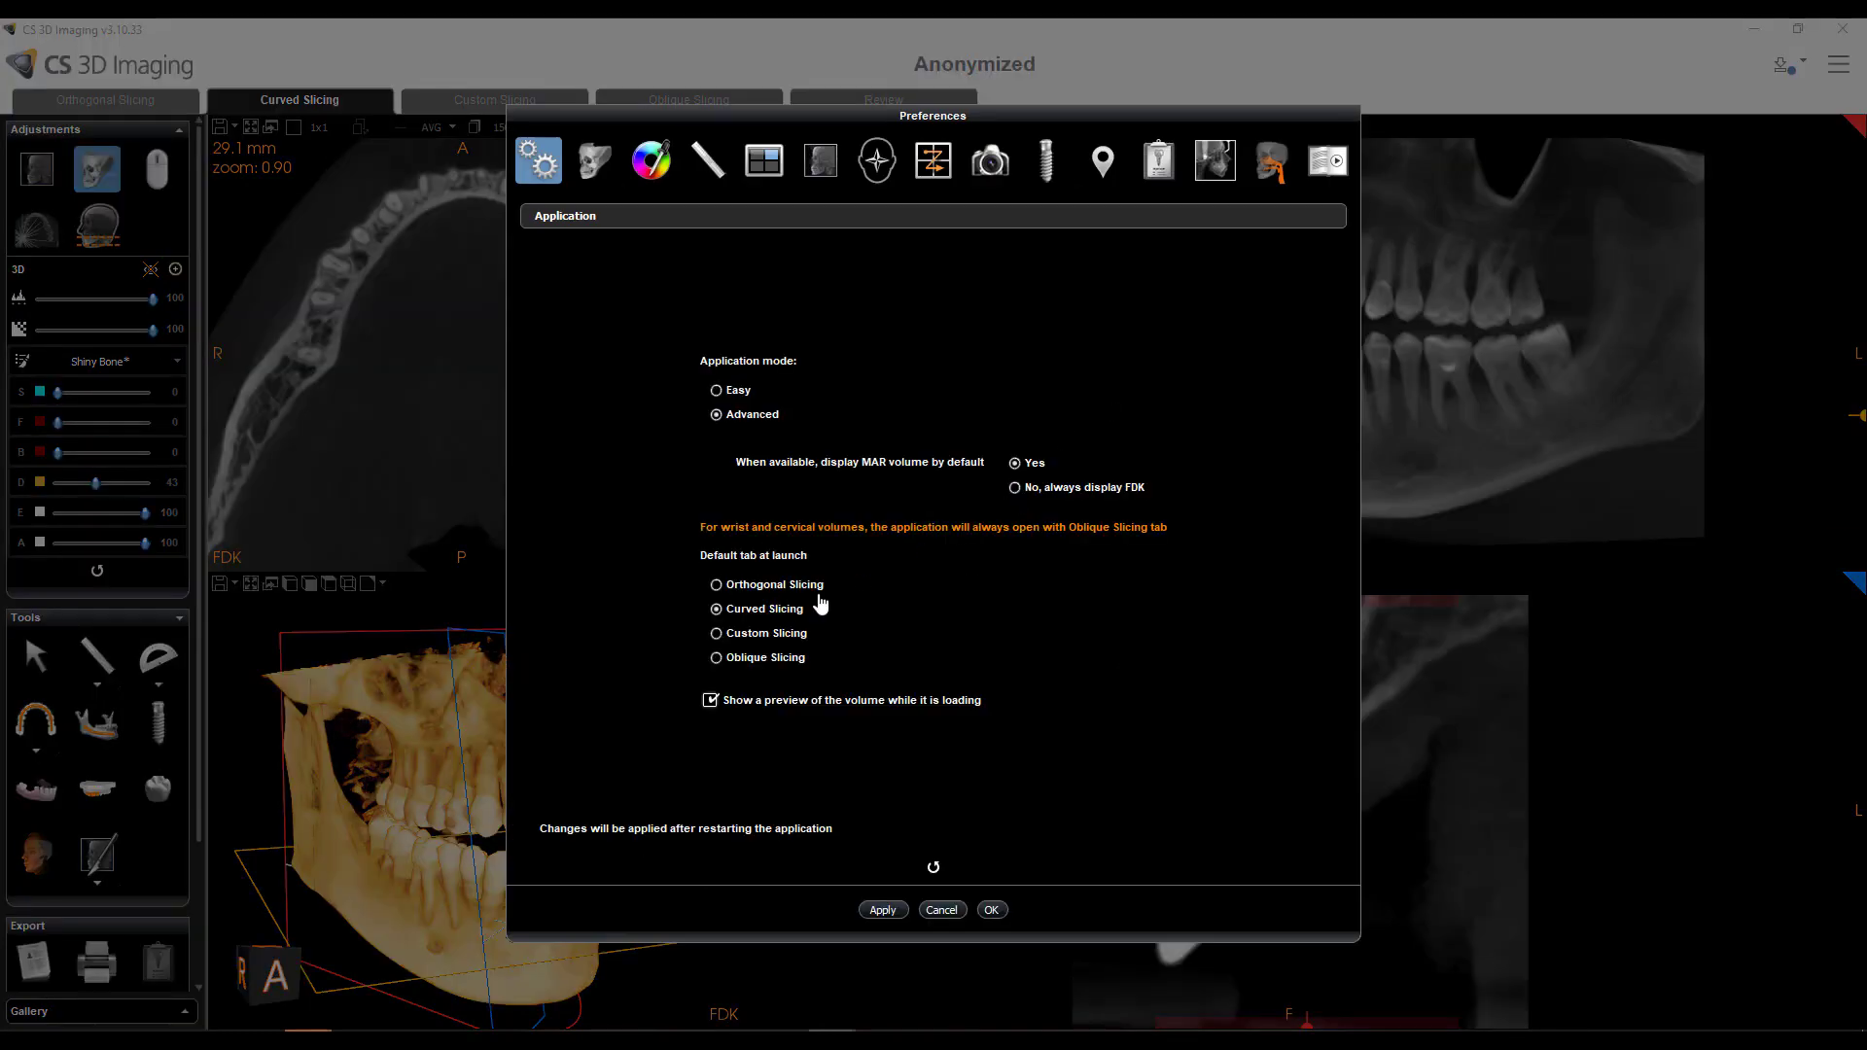
left_click(594, 160)
left_click(810, 465)
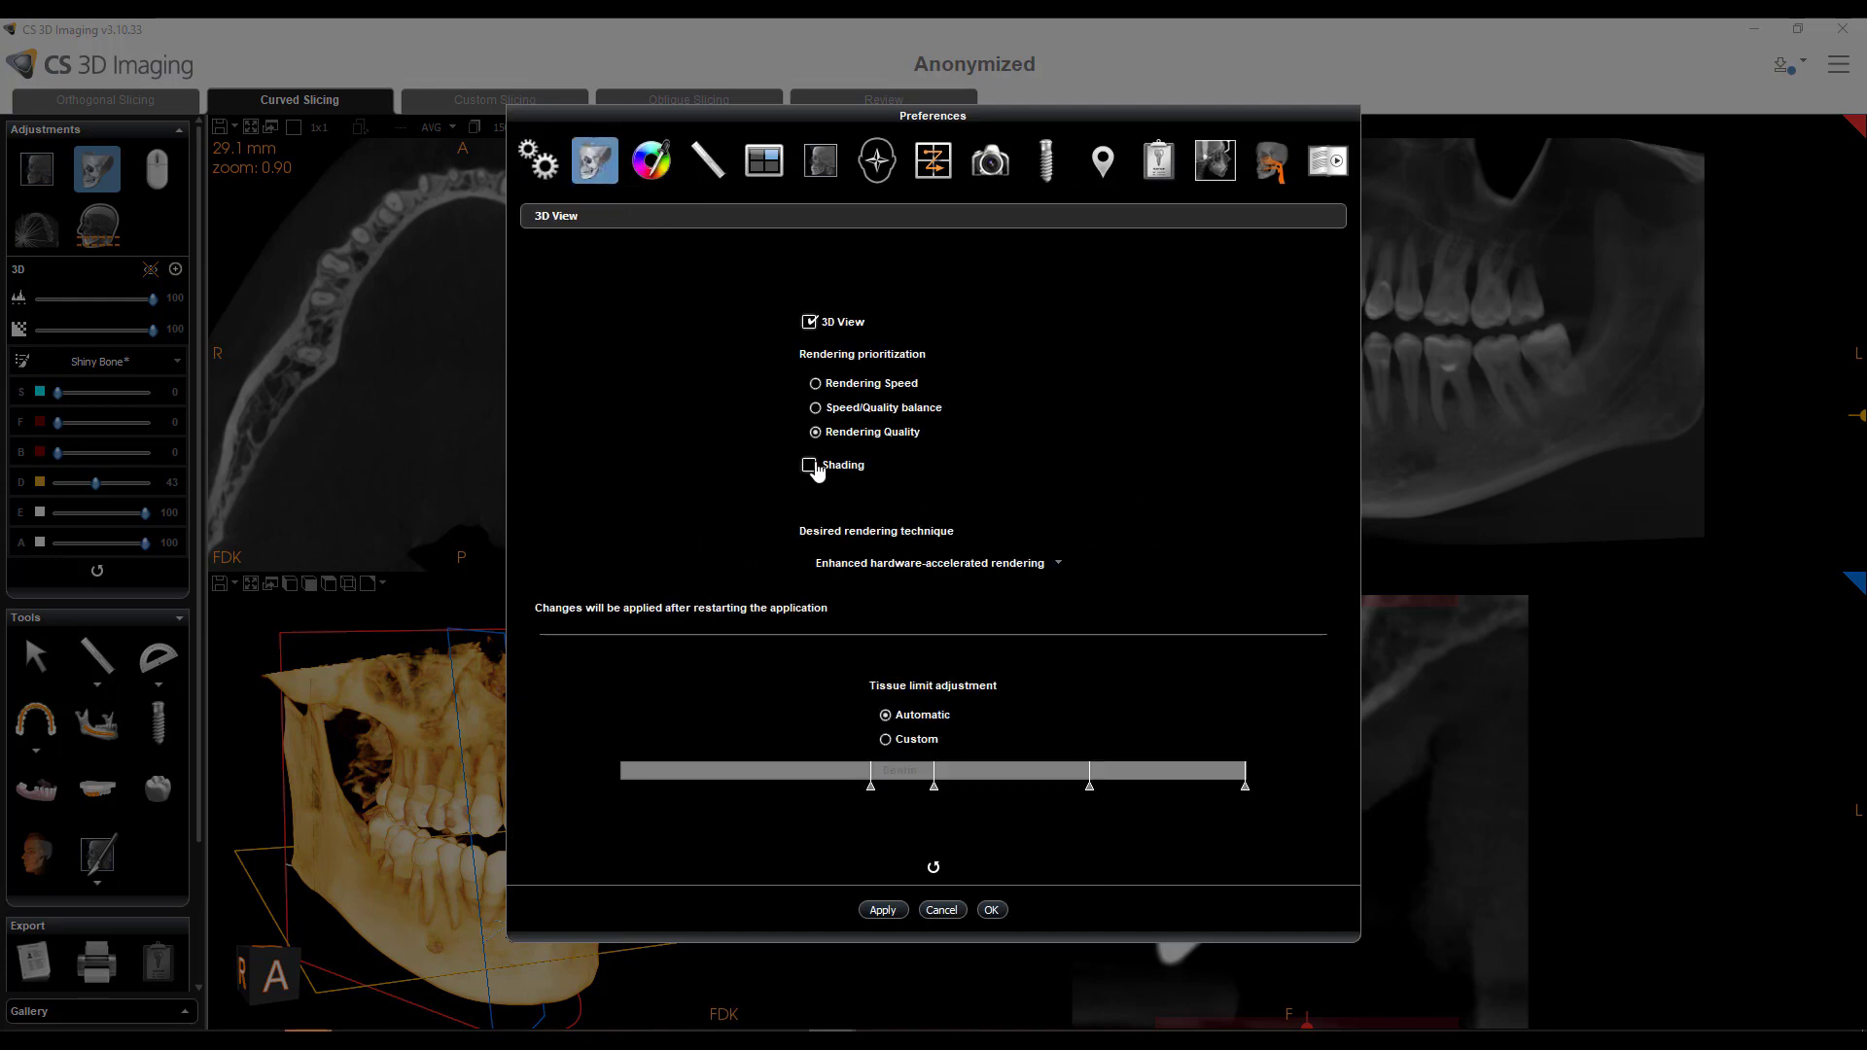
left_click(917, 568)
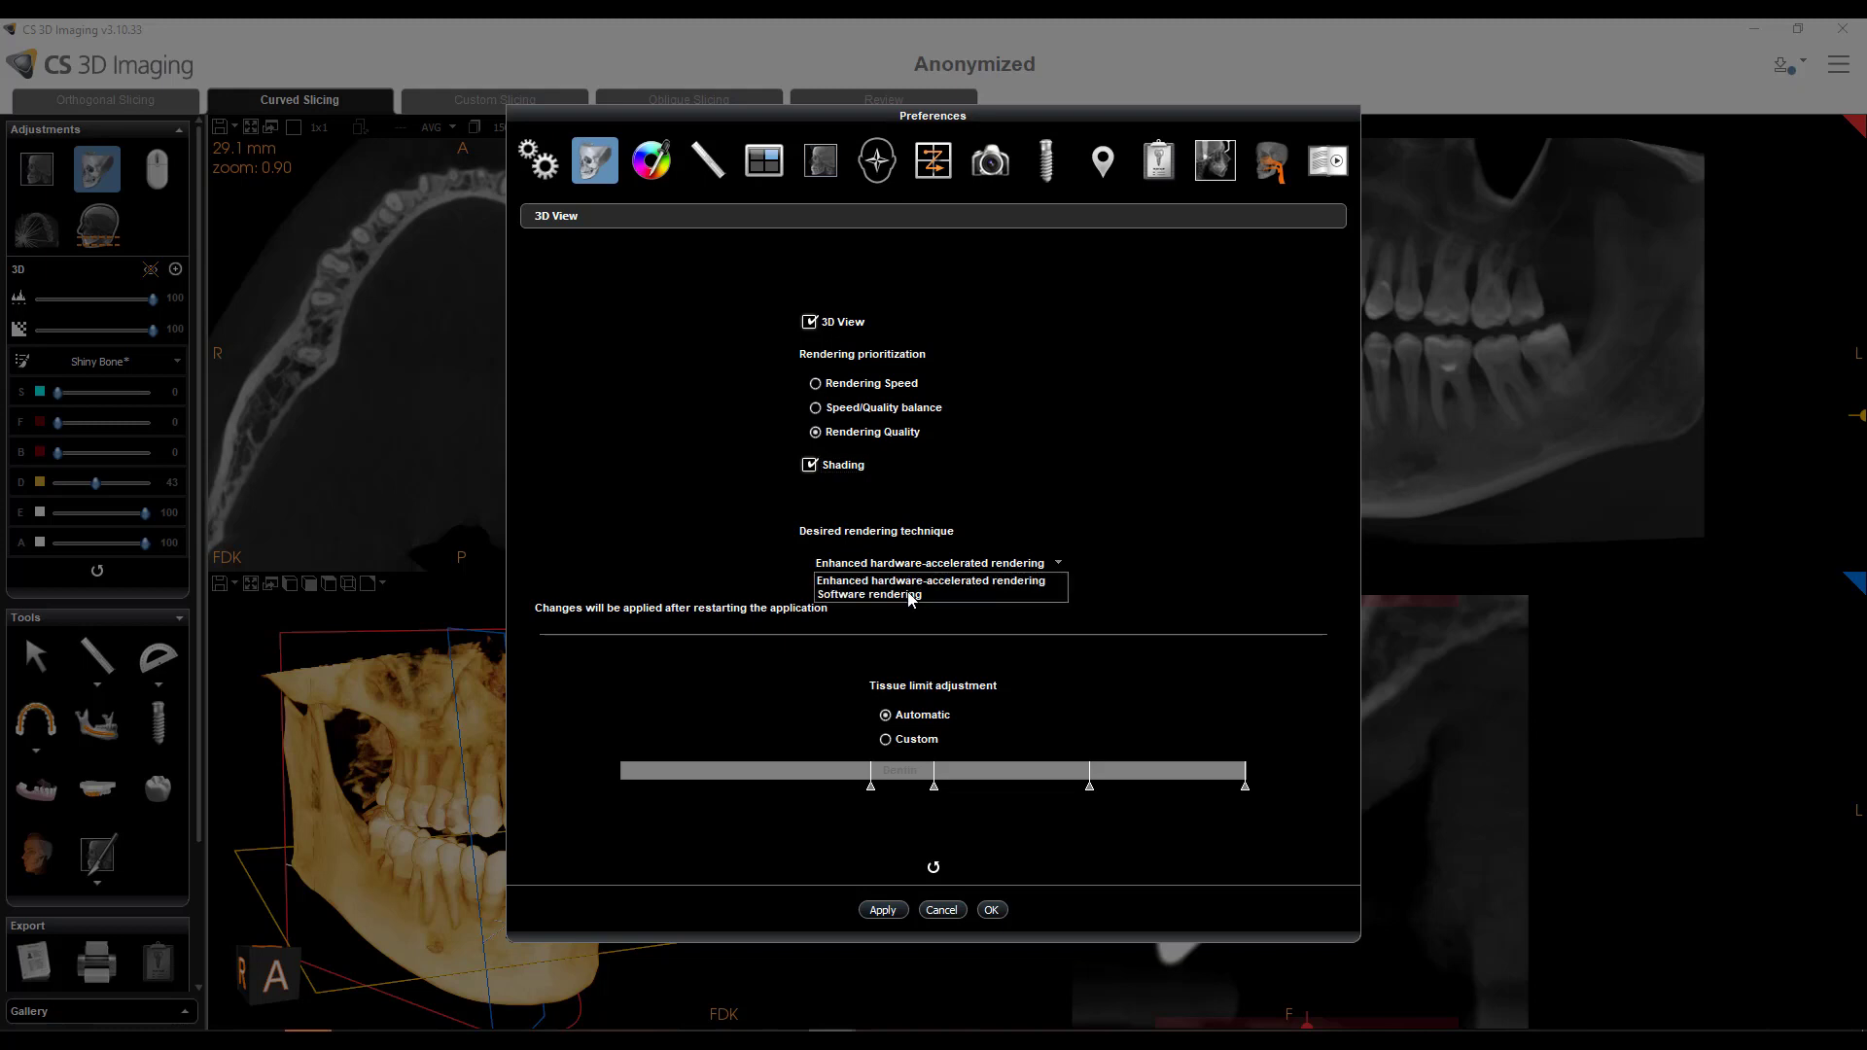
left_click(908, 594)
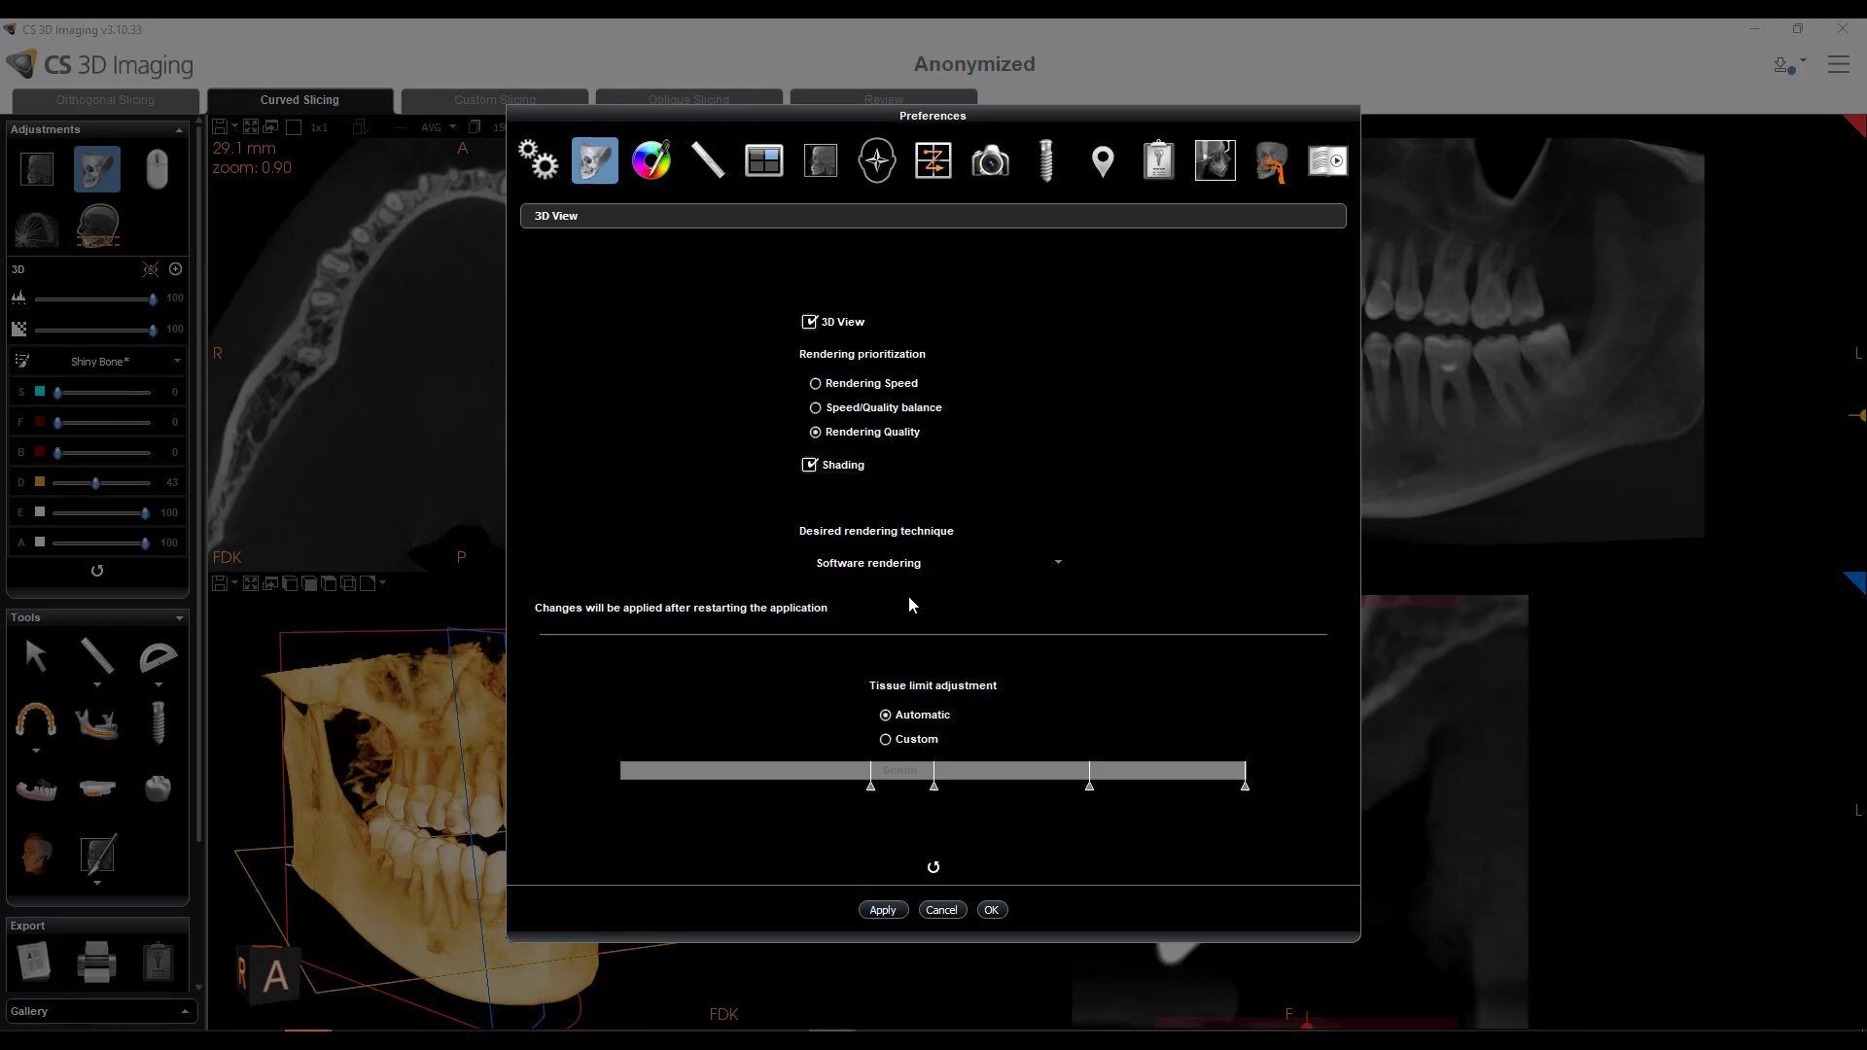
left_click(993, 909)
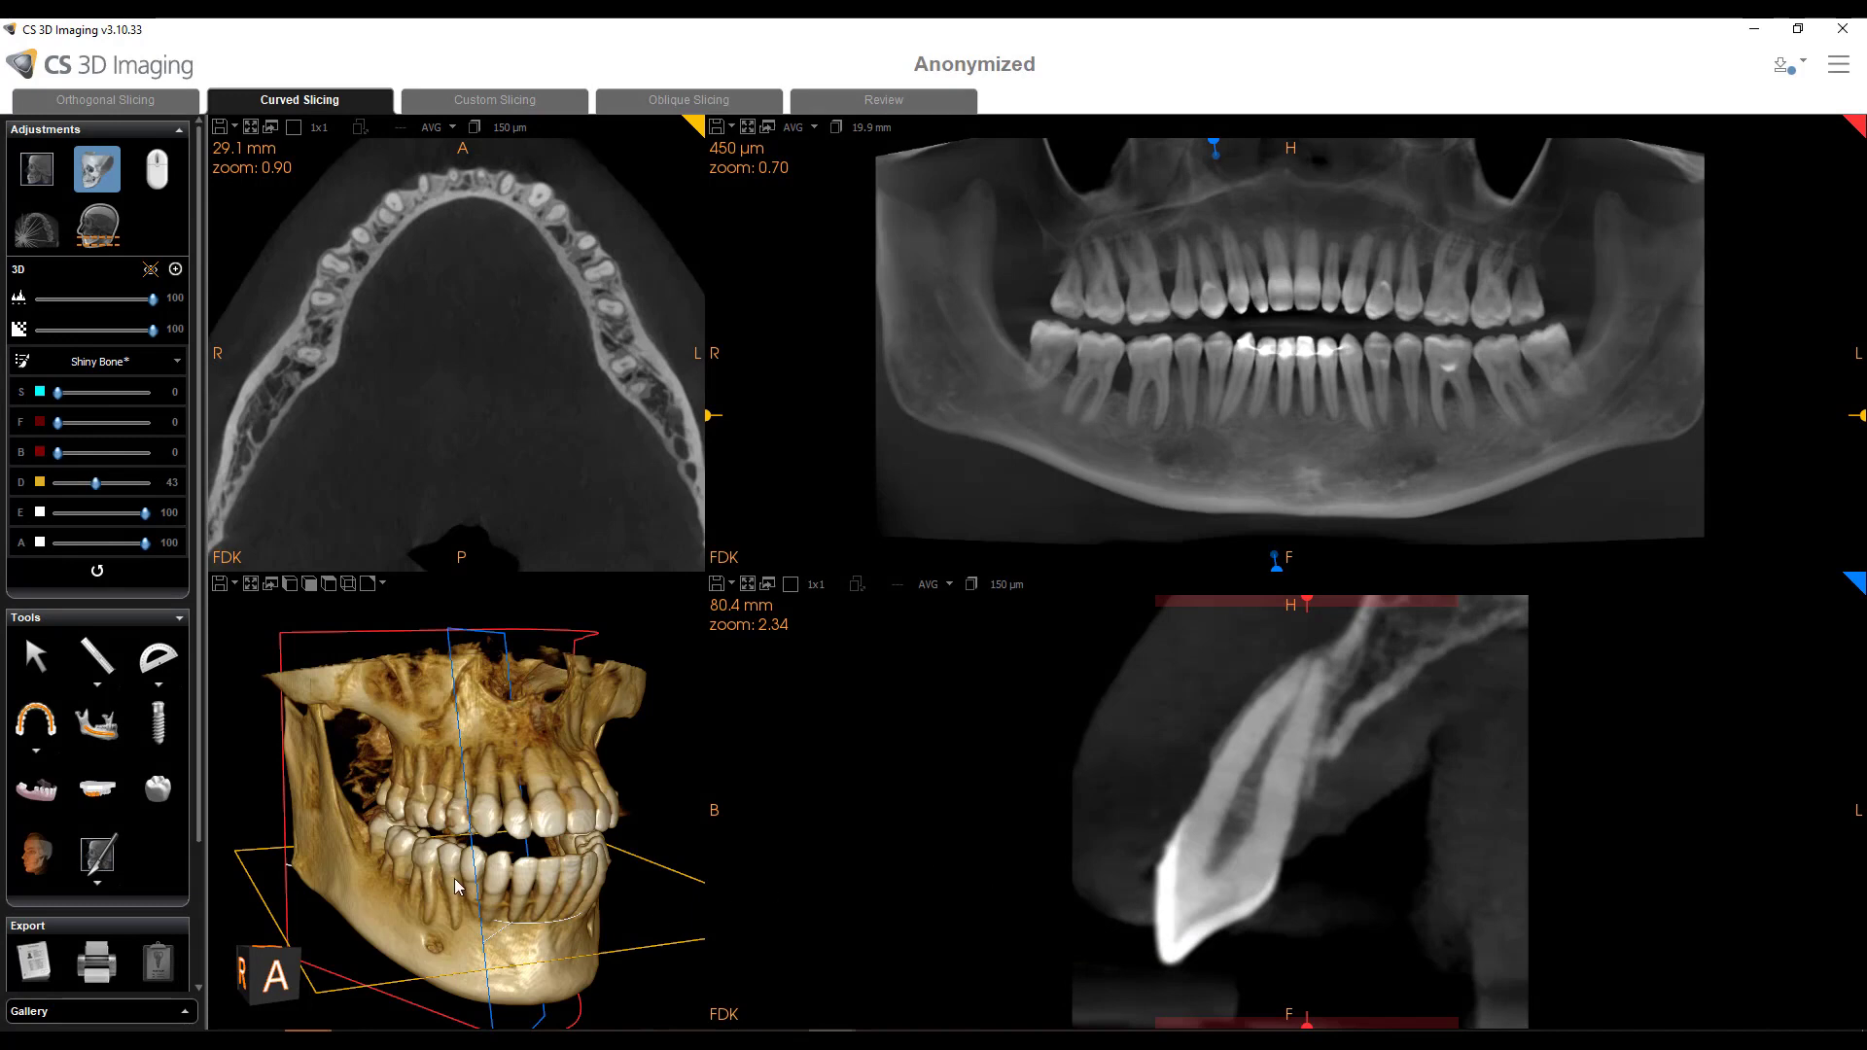
- Enlarge the 3D view and rotate the shaded jaw rendering to inspect the teeth and bone surfaces
left_click_drag(459, 887, 273, 597)
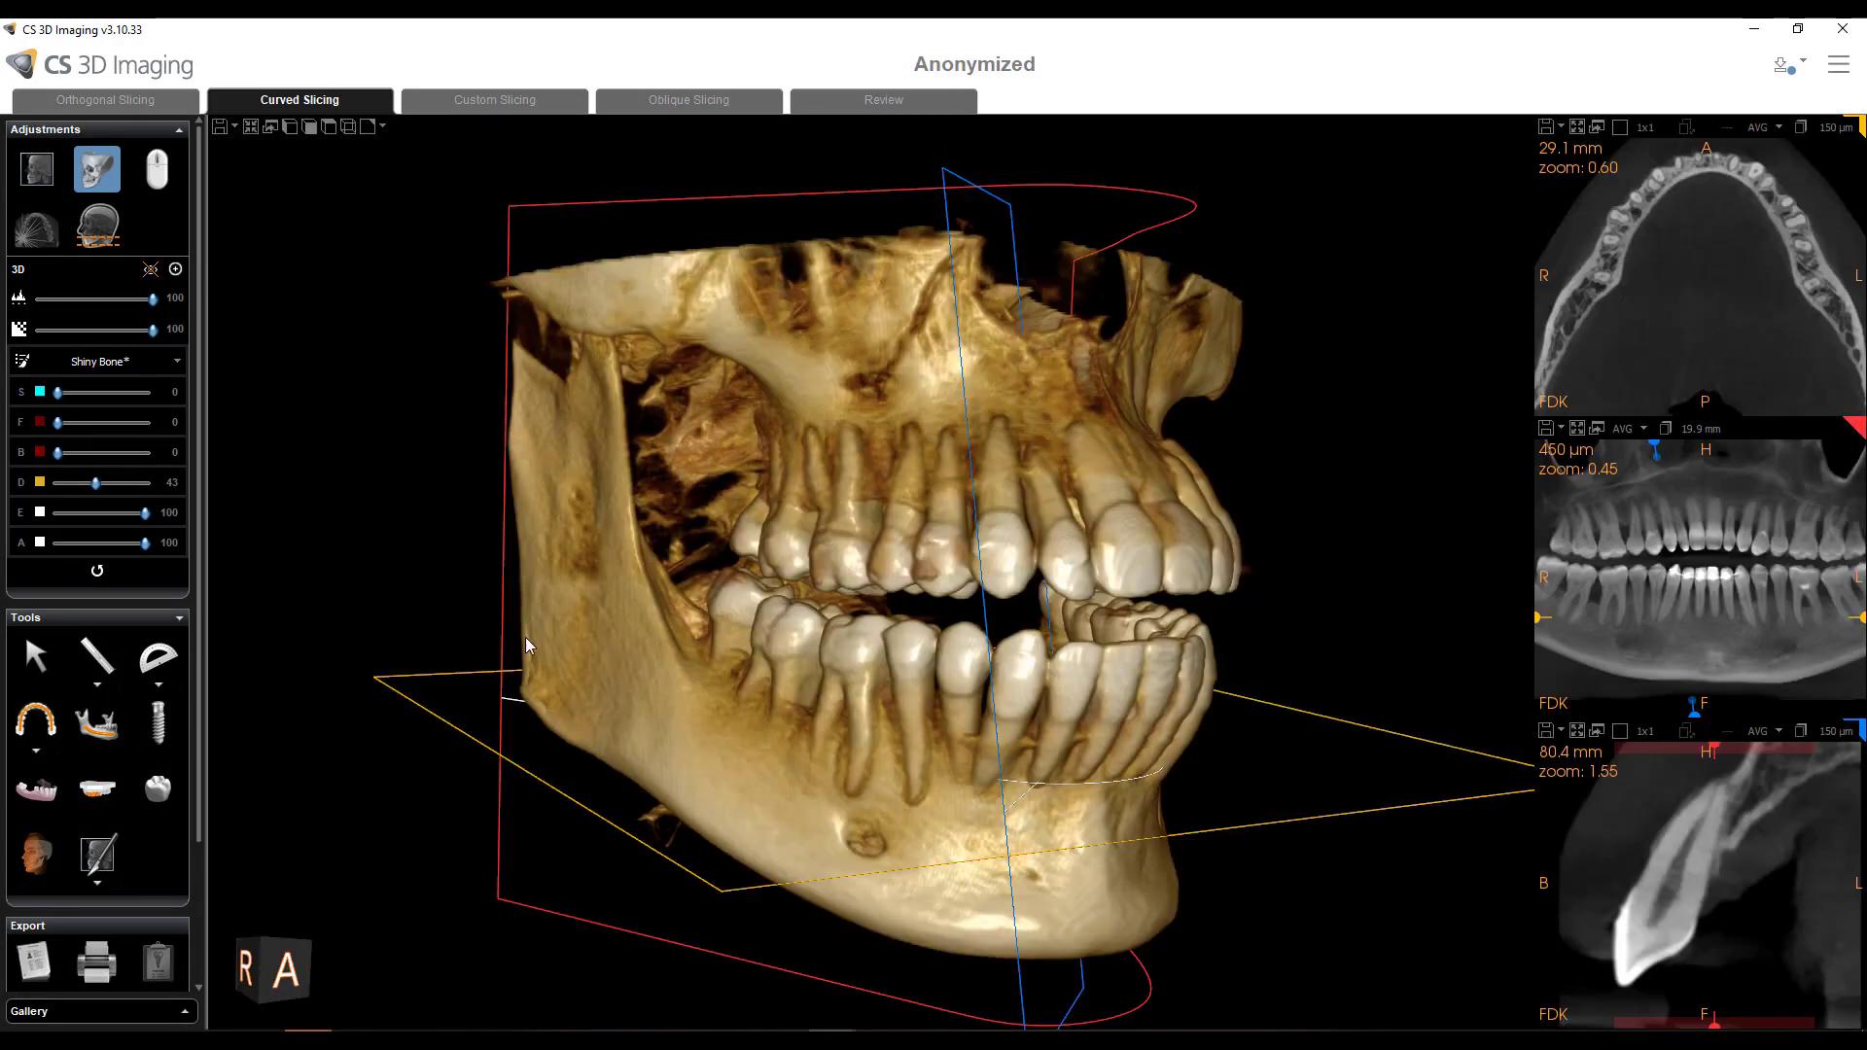
left_click_drag(965, 673, 886, 673)
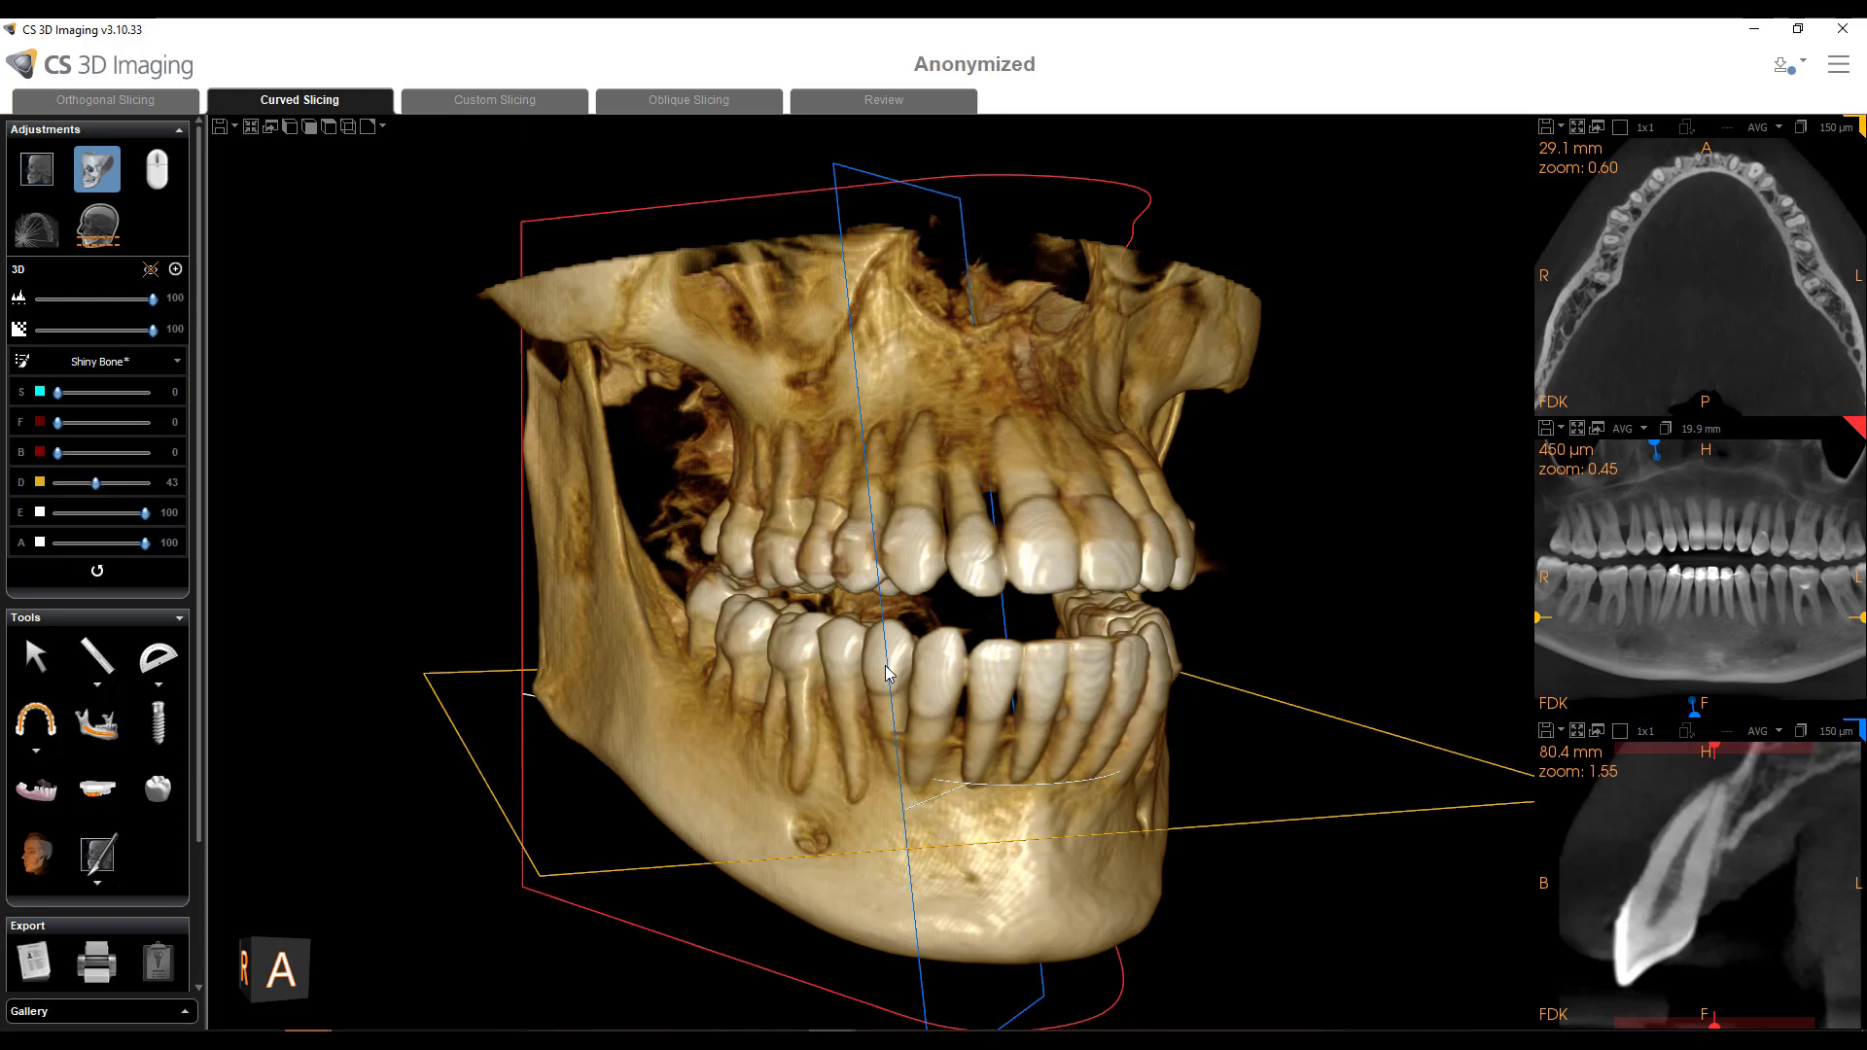
left_click_drag(829, 679, 818, 634)
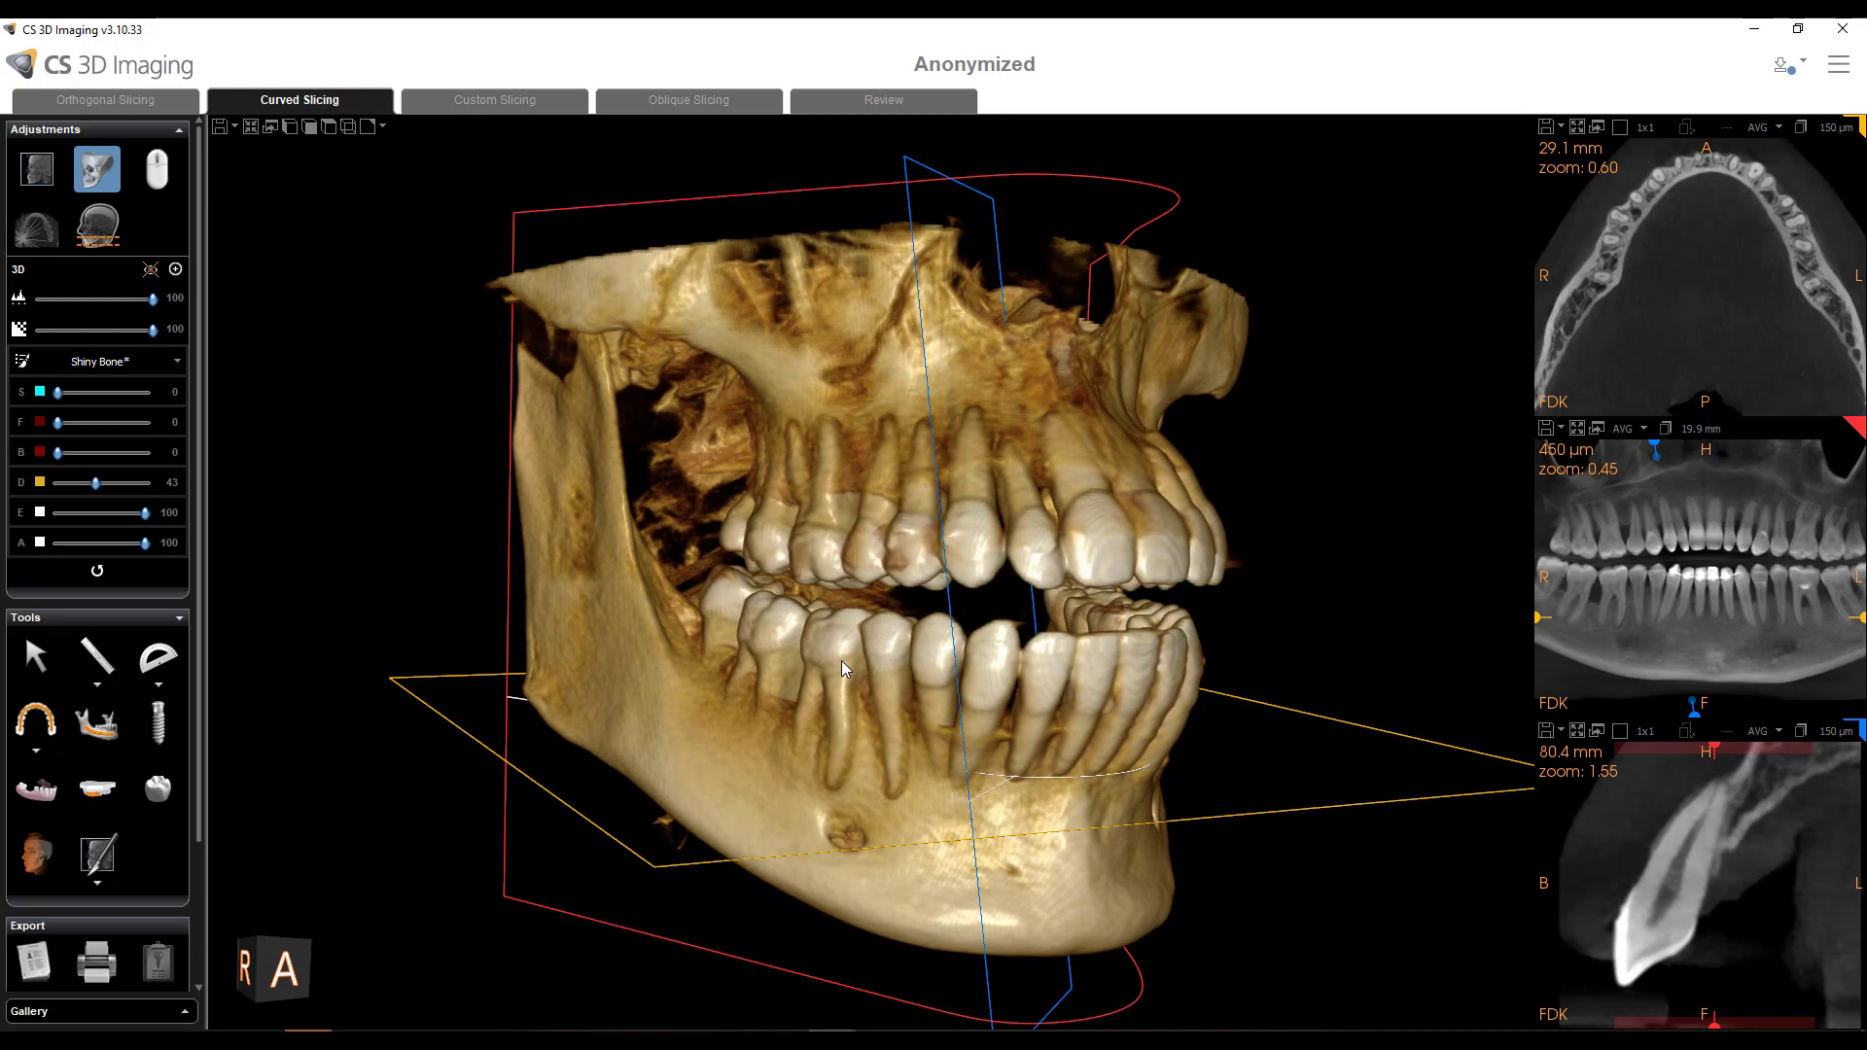
- Set the desired rendering technique in the 3D View preferences to Enhanced hardware-accelerated rendering and accept the change
left_click(1837, 64)
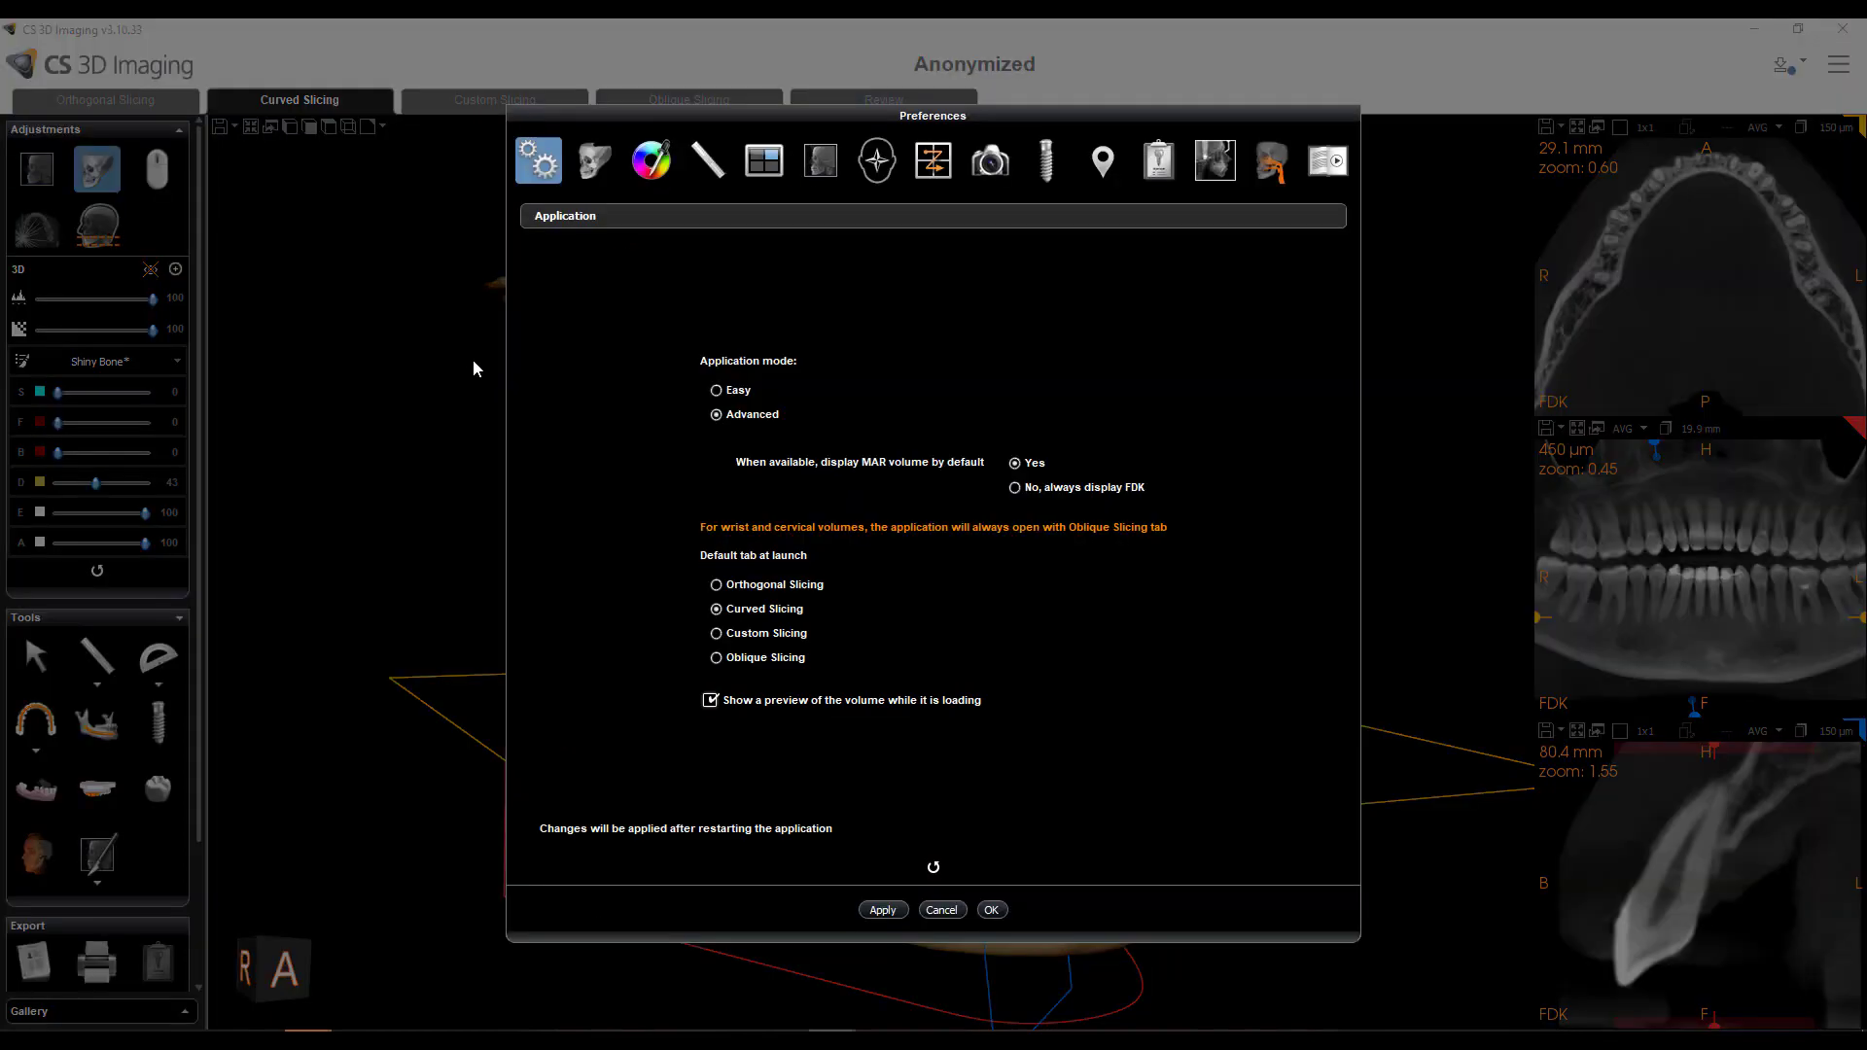
left_click(588, 180)
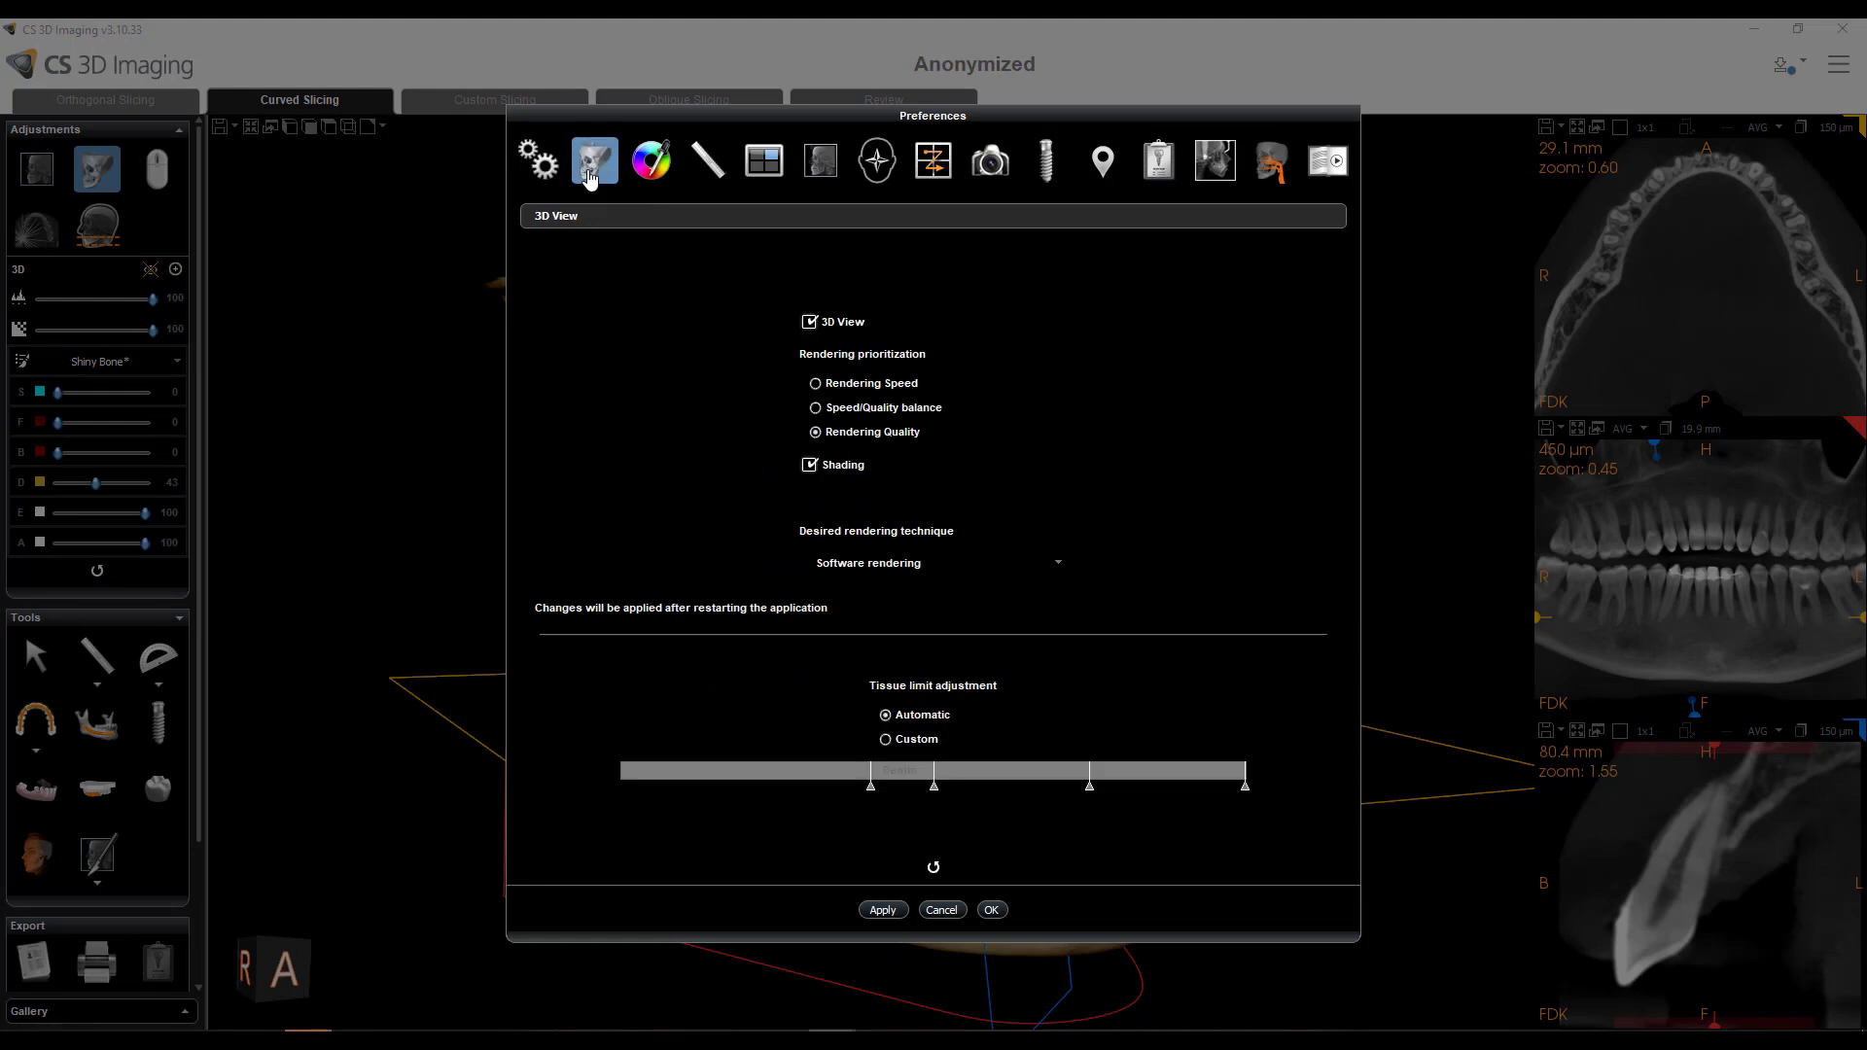
left_click(863, 565)
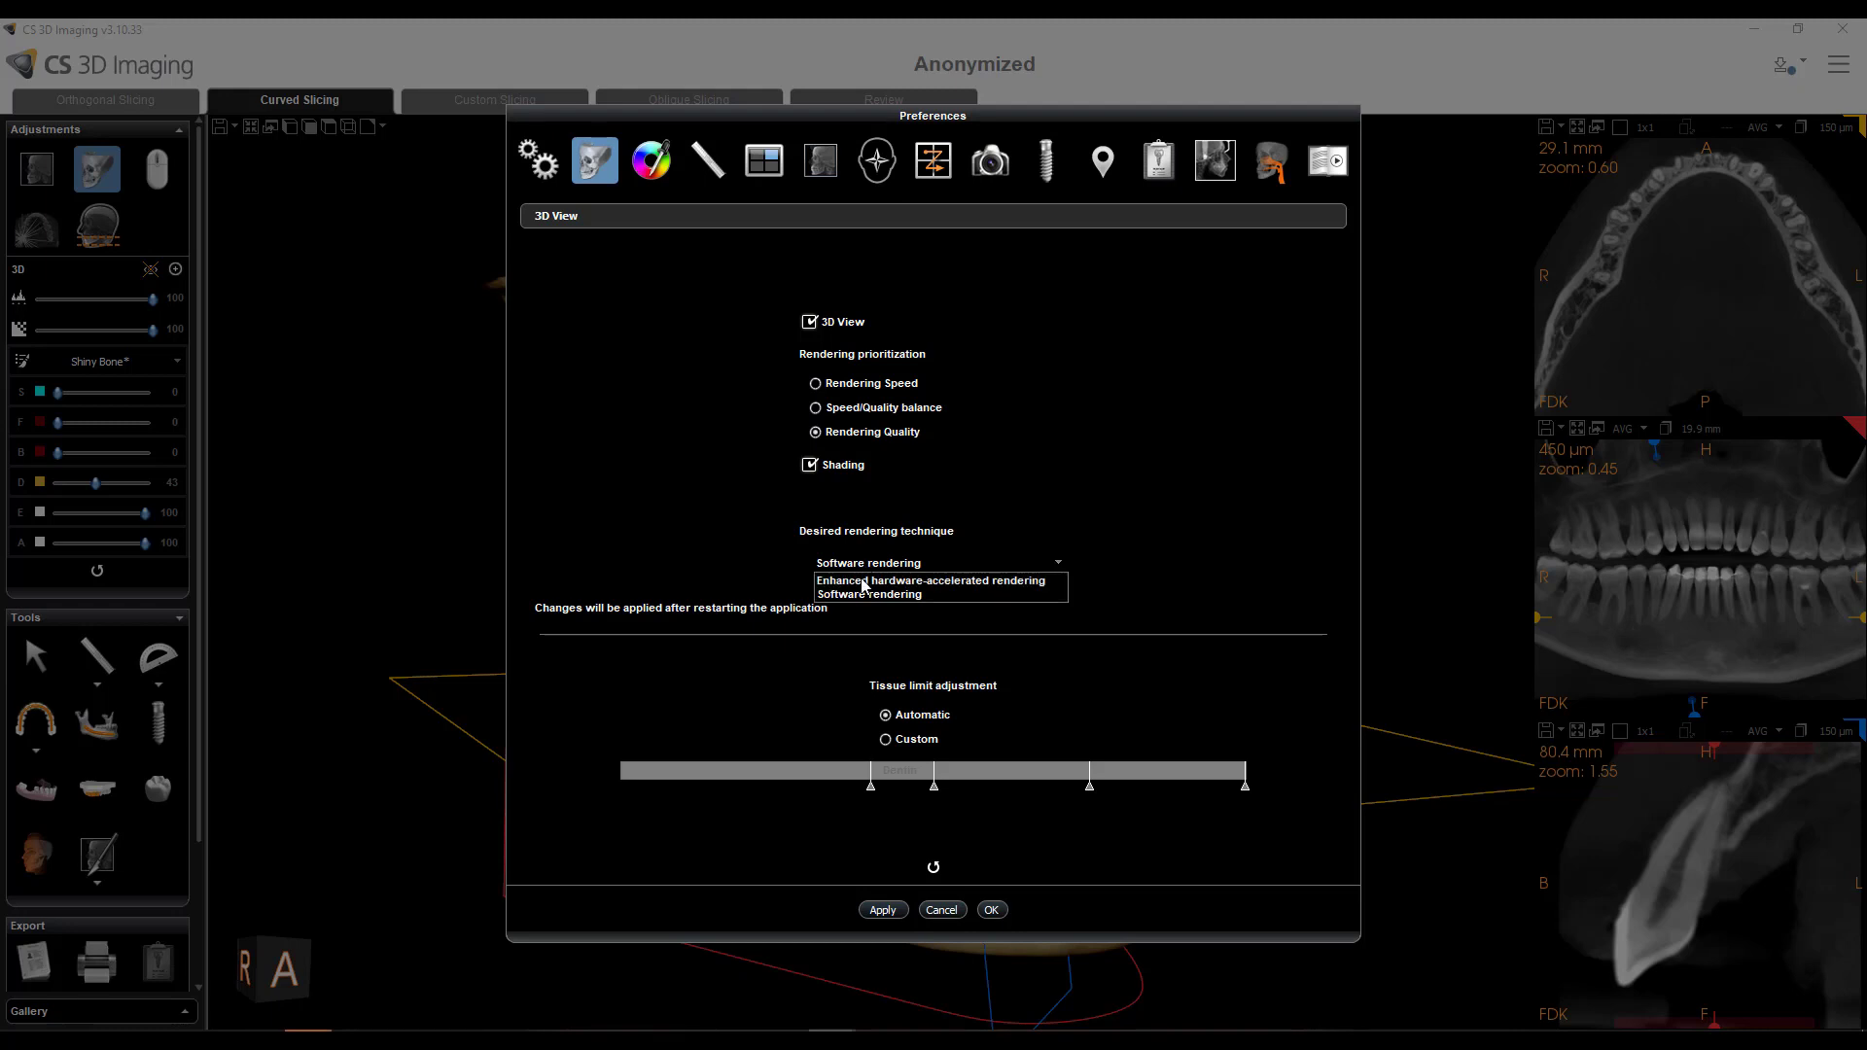
left_click(864, 581)
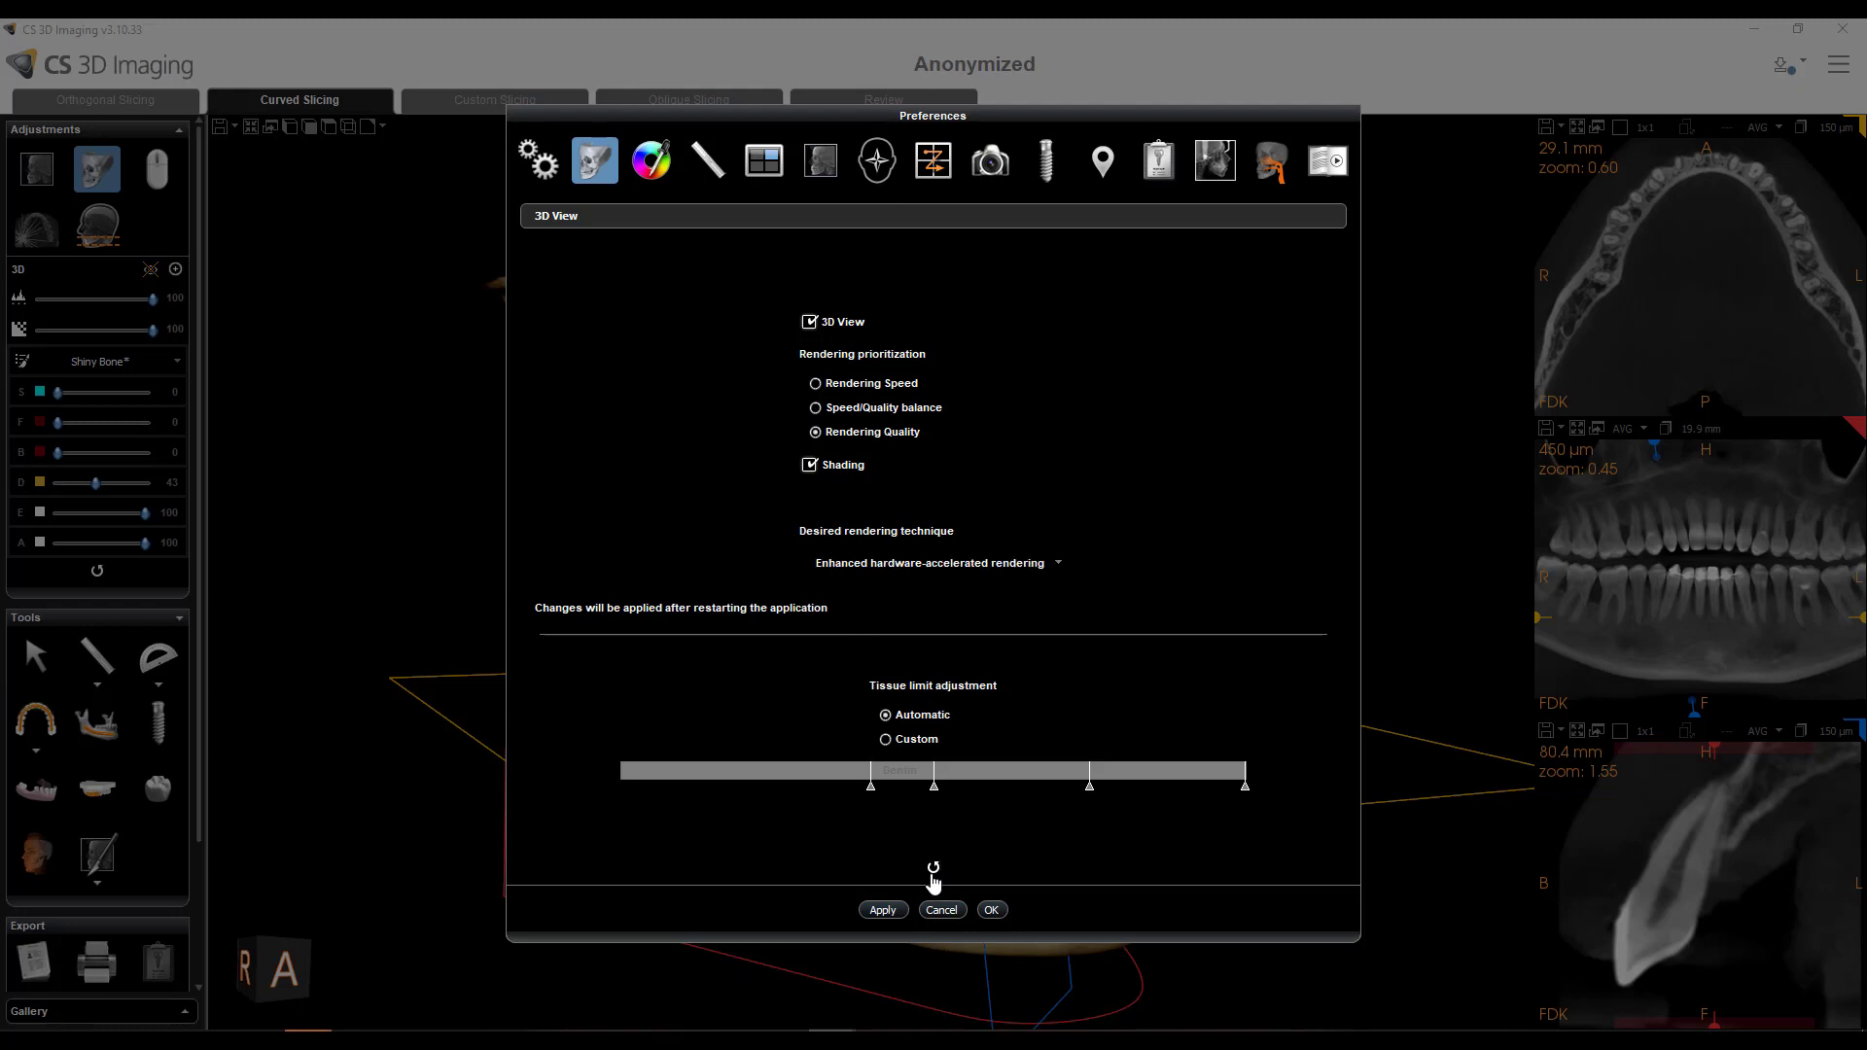
left_click(992, 912)
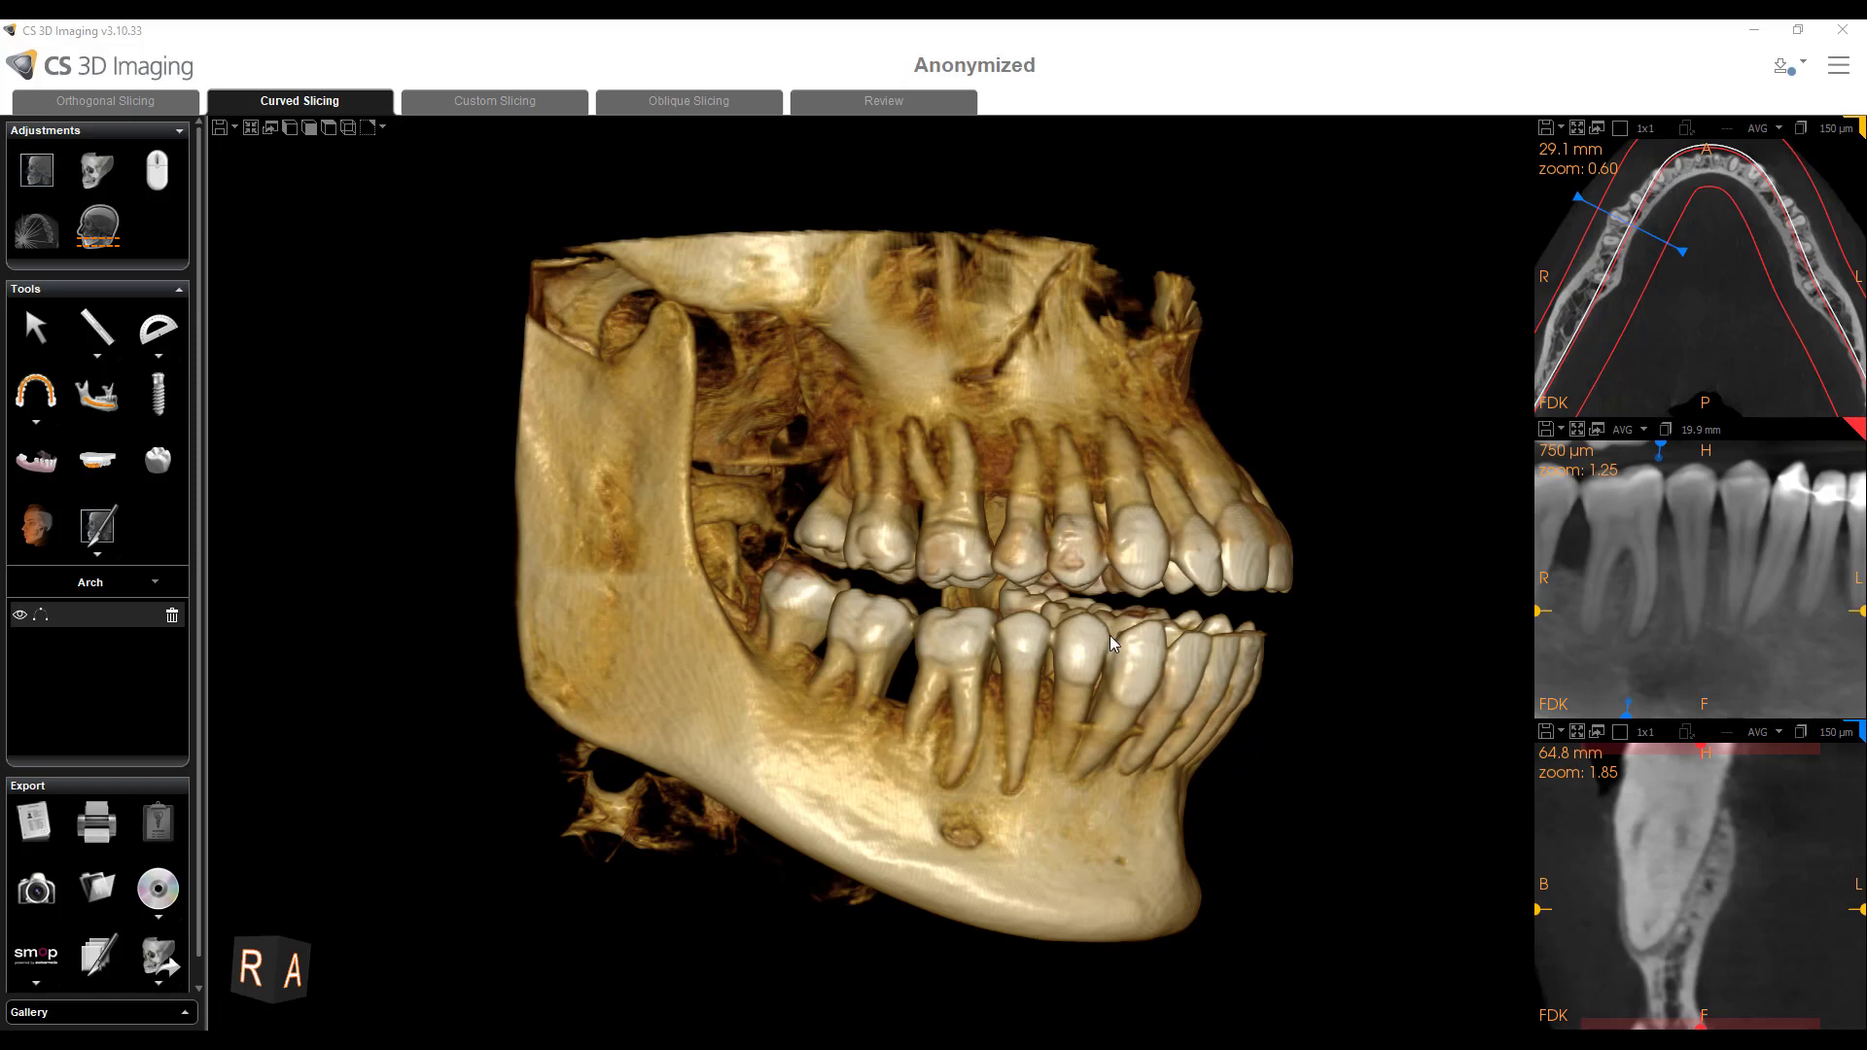
- Rotate the enlarged jaw rendering to examine the roots of the lower right molars and premolars
scroll(1110, 634, "up", 5)
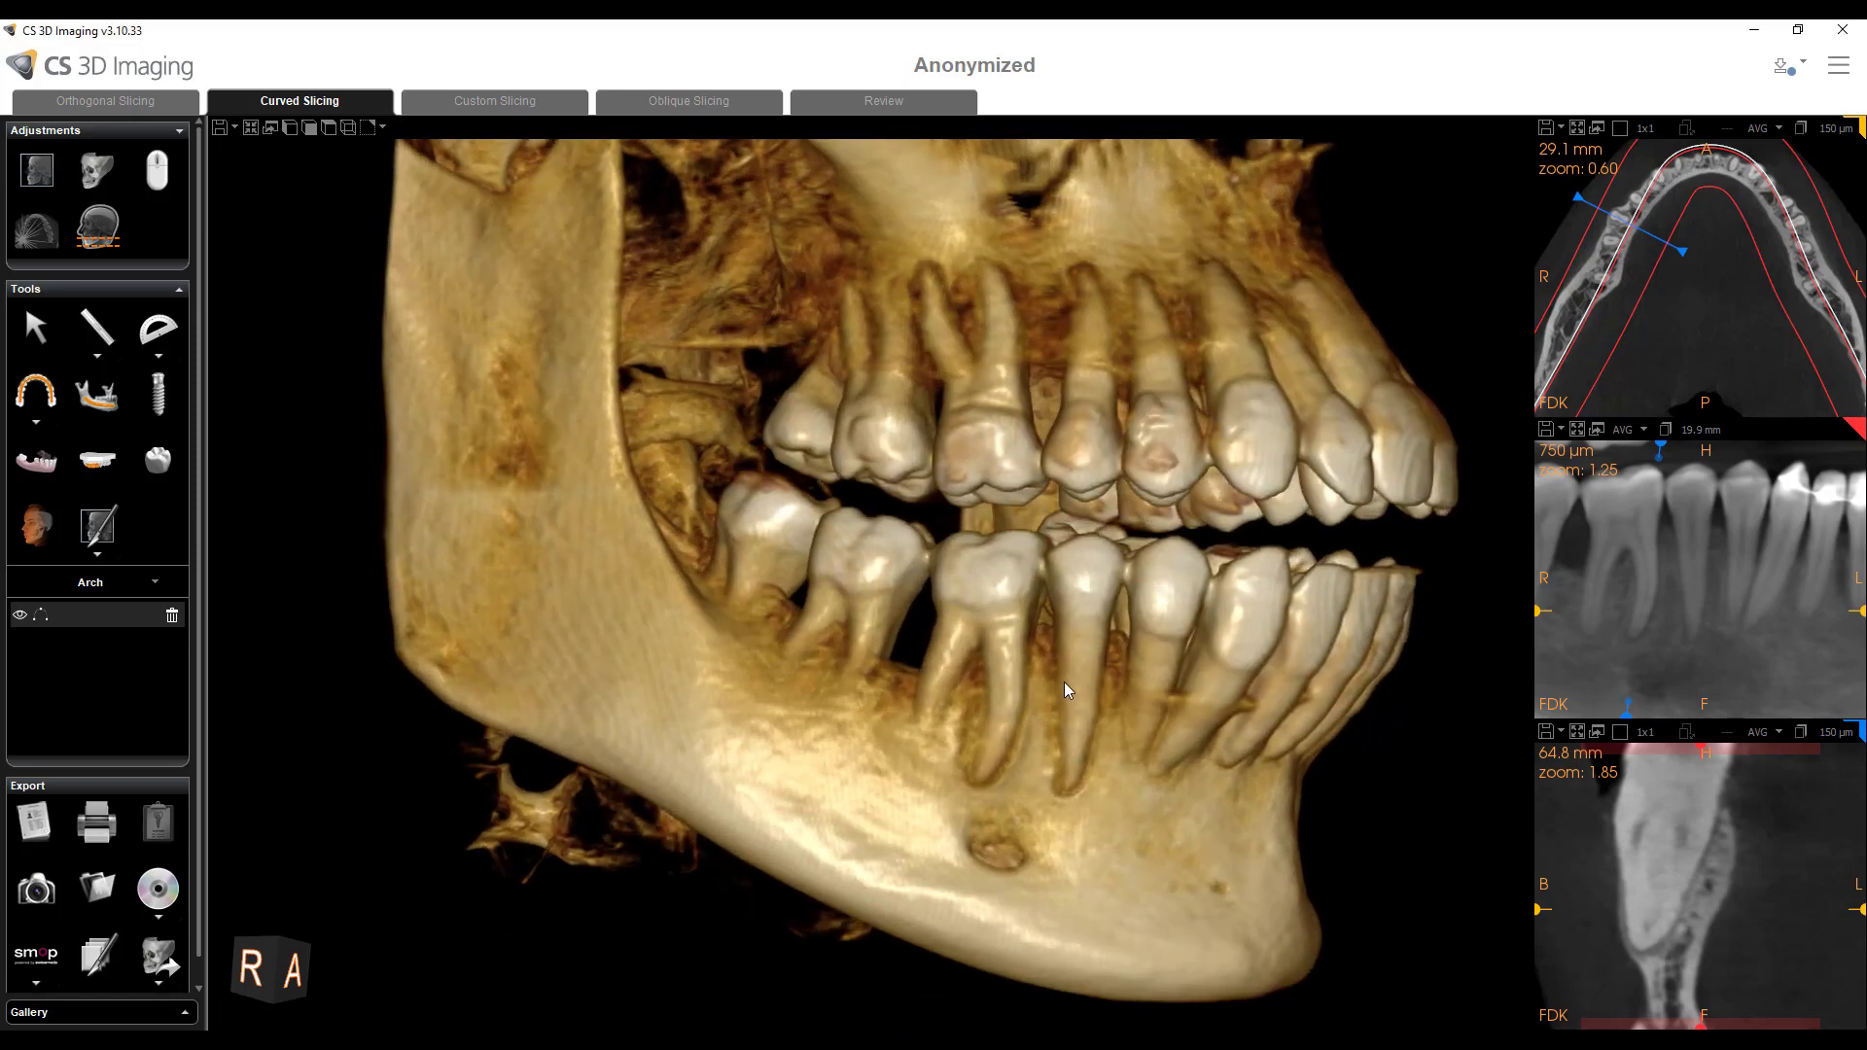
left_click_drag(1063, 680, 1026, 669)
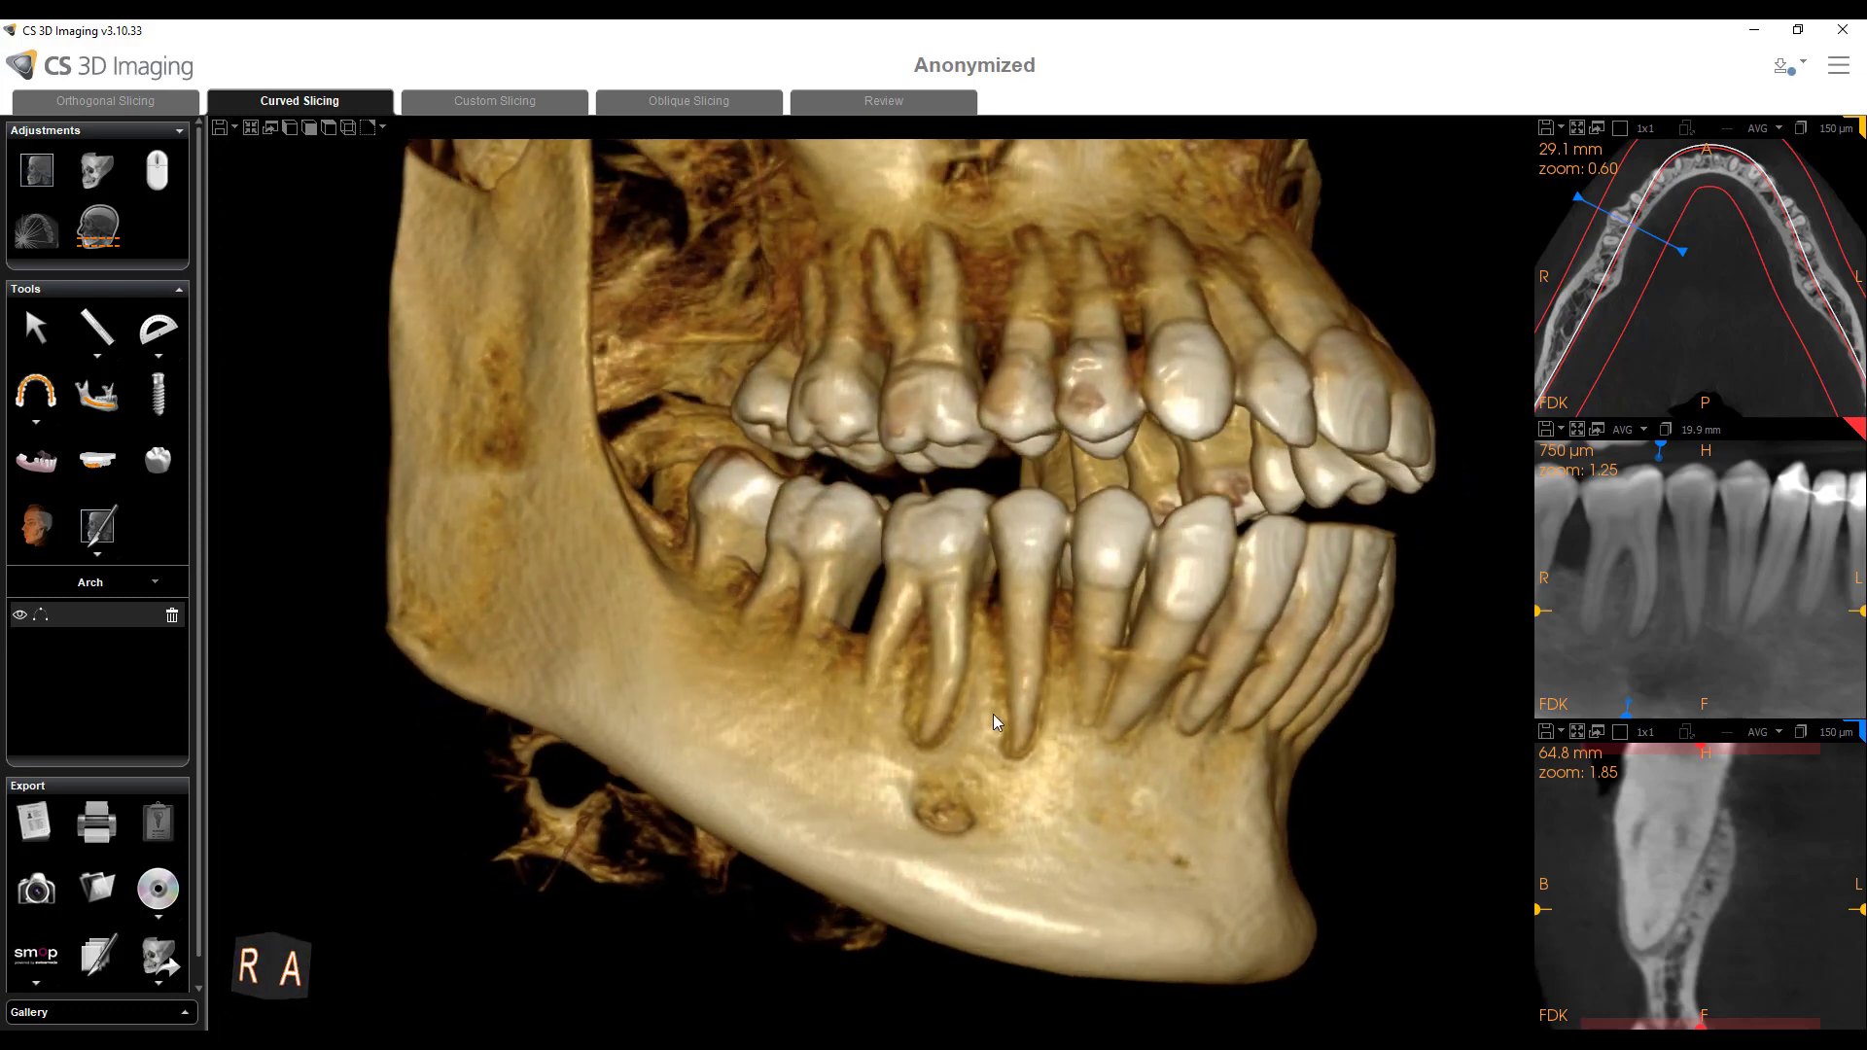
left_click_drag(970, 725, 1017, 702)
scroll(1023, 710, "up", 1)
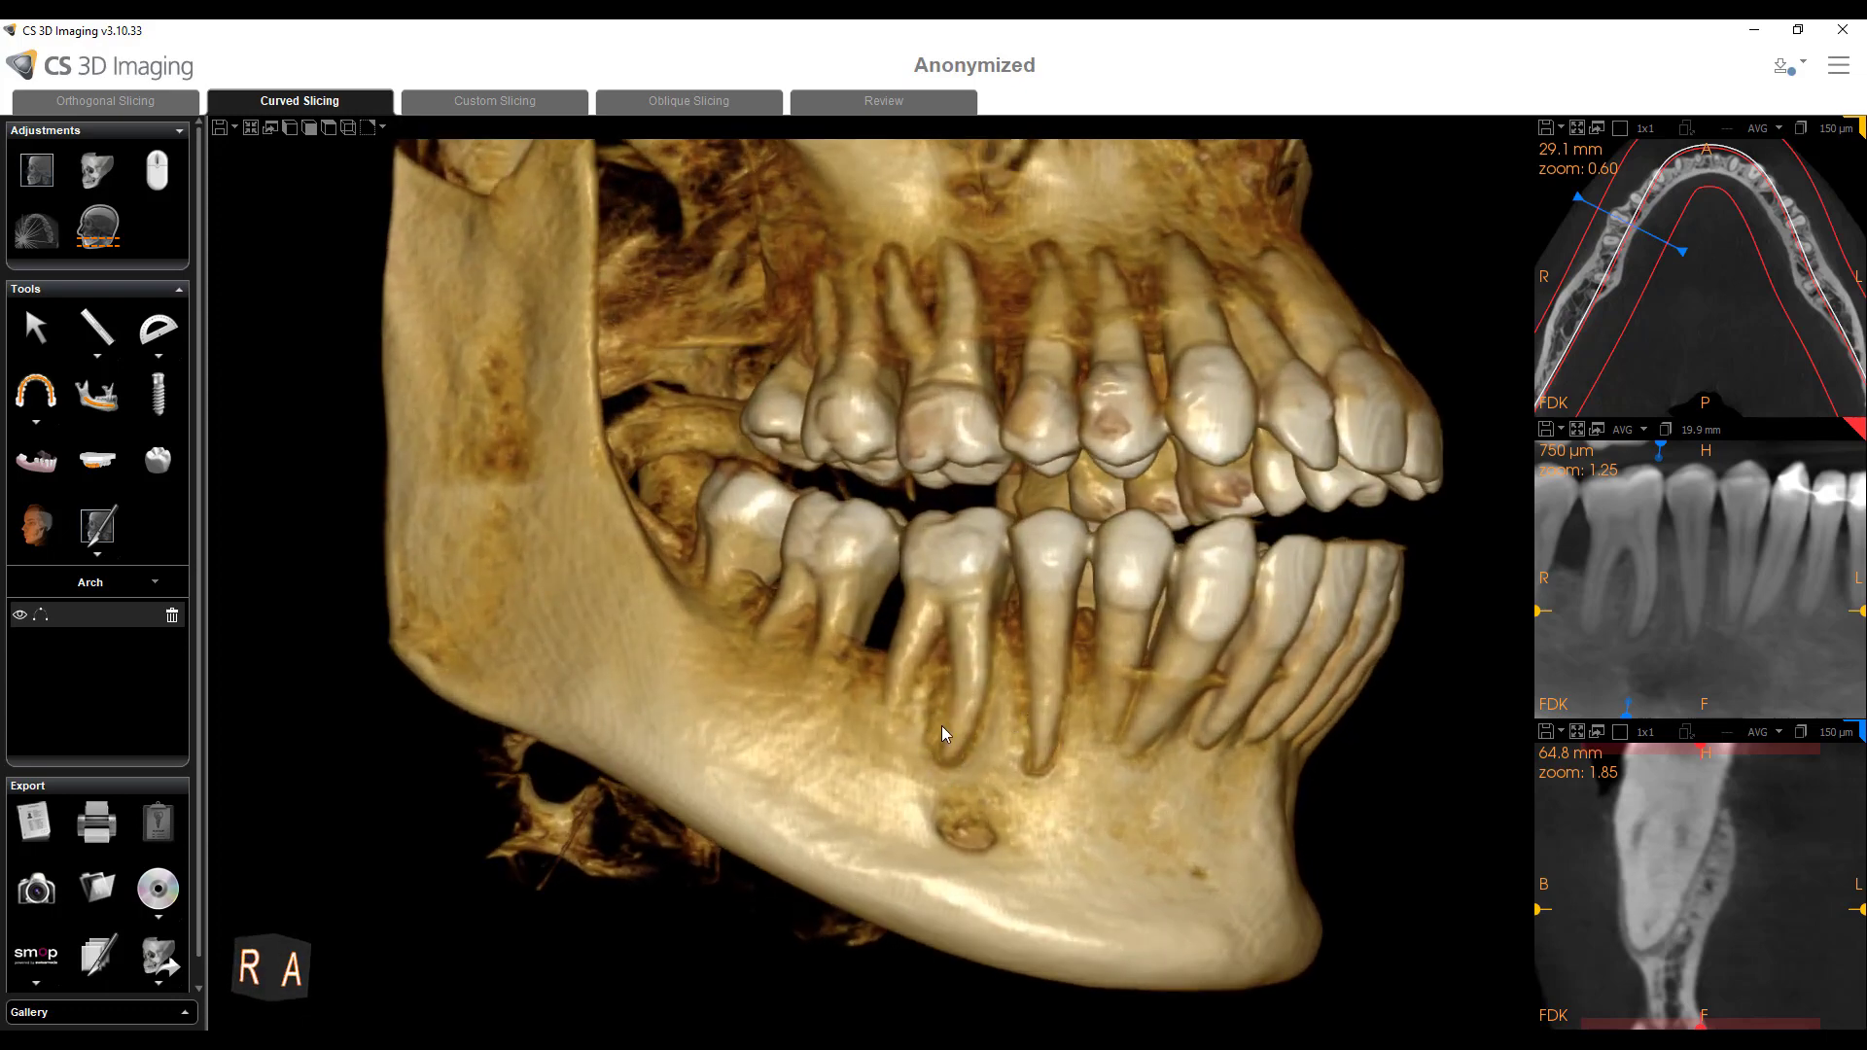
scroll(1033, 743, "down", 1)
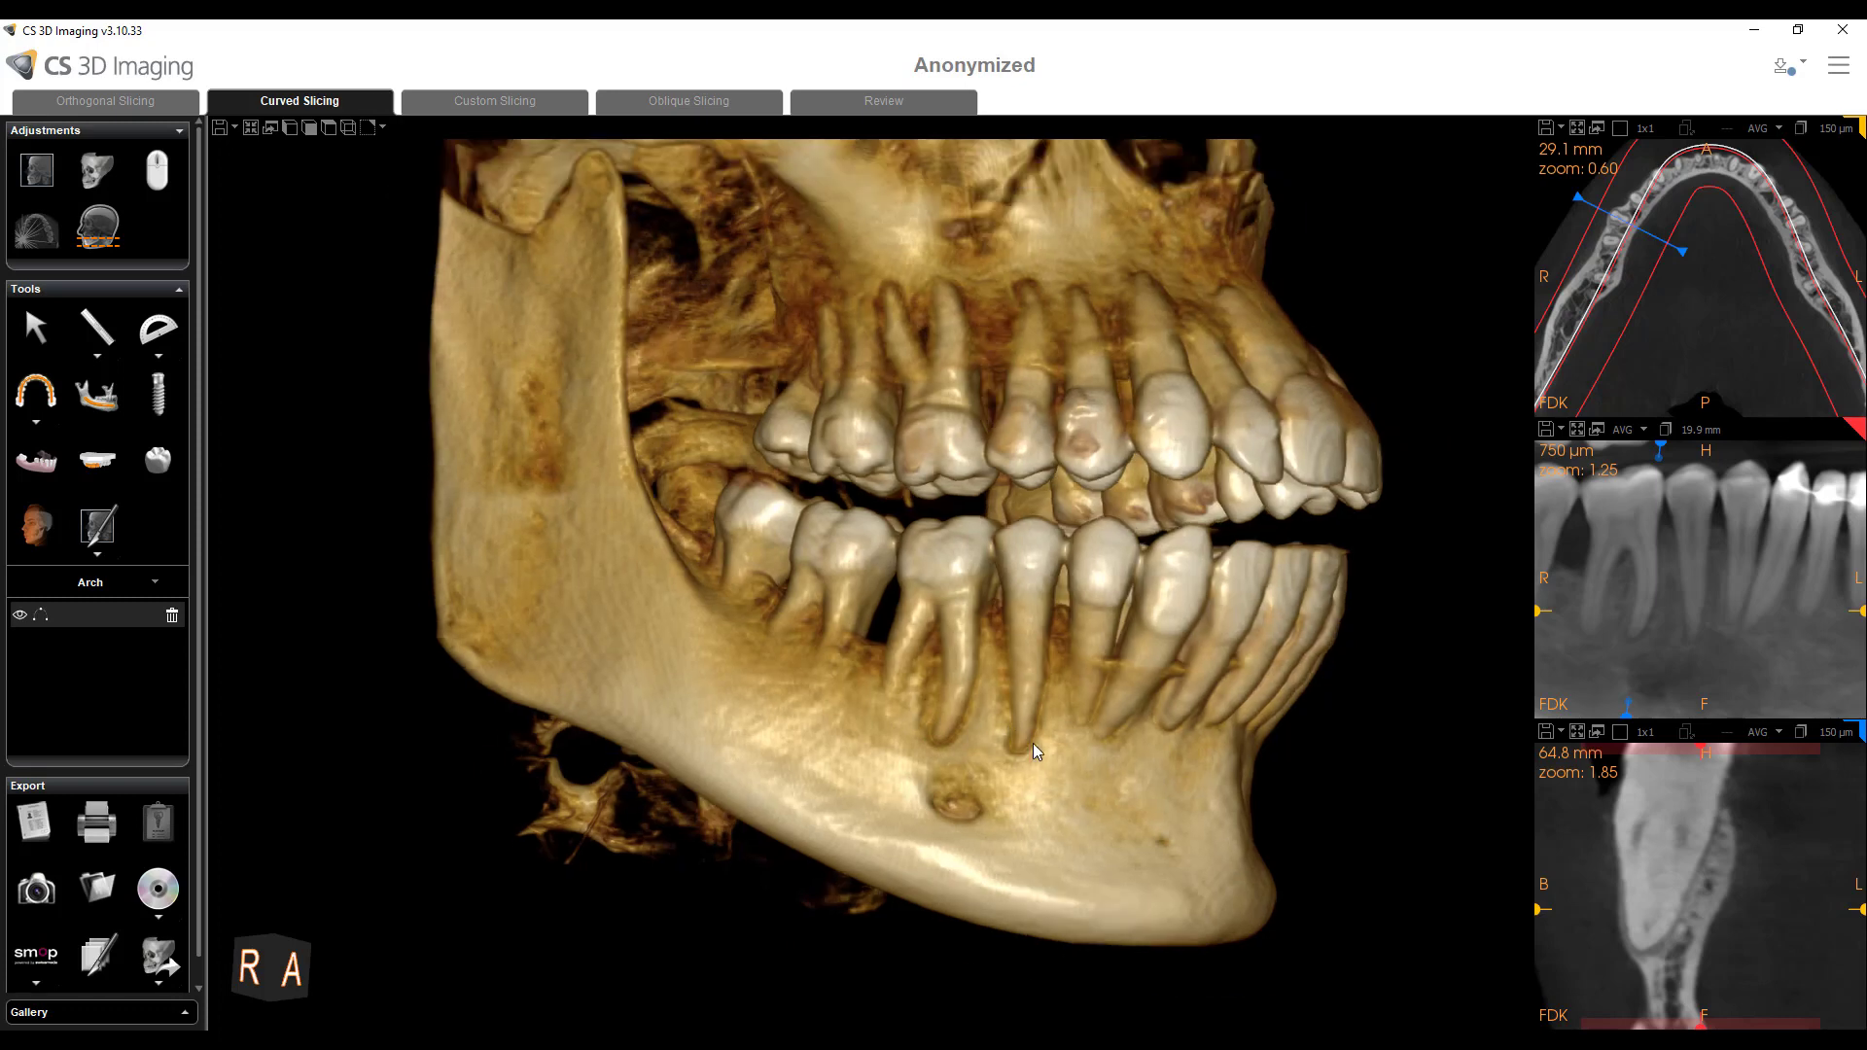
left_click_drag(1023, 737, 1044, 726)
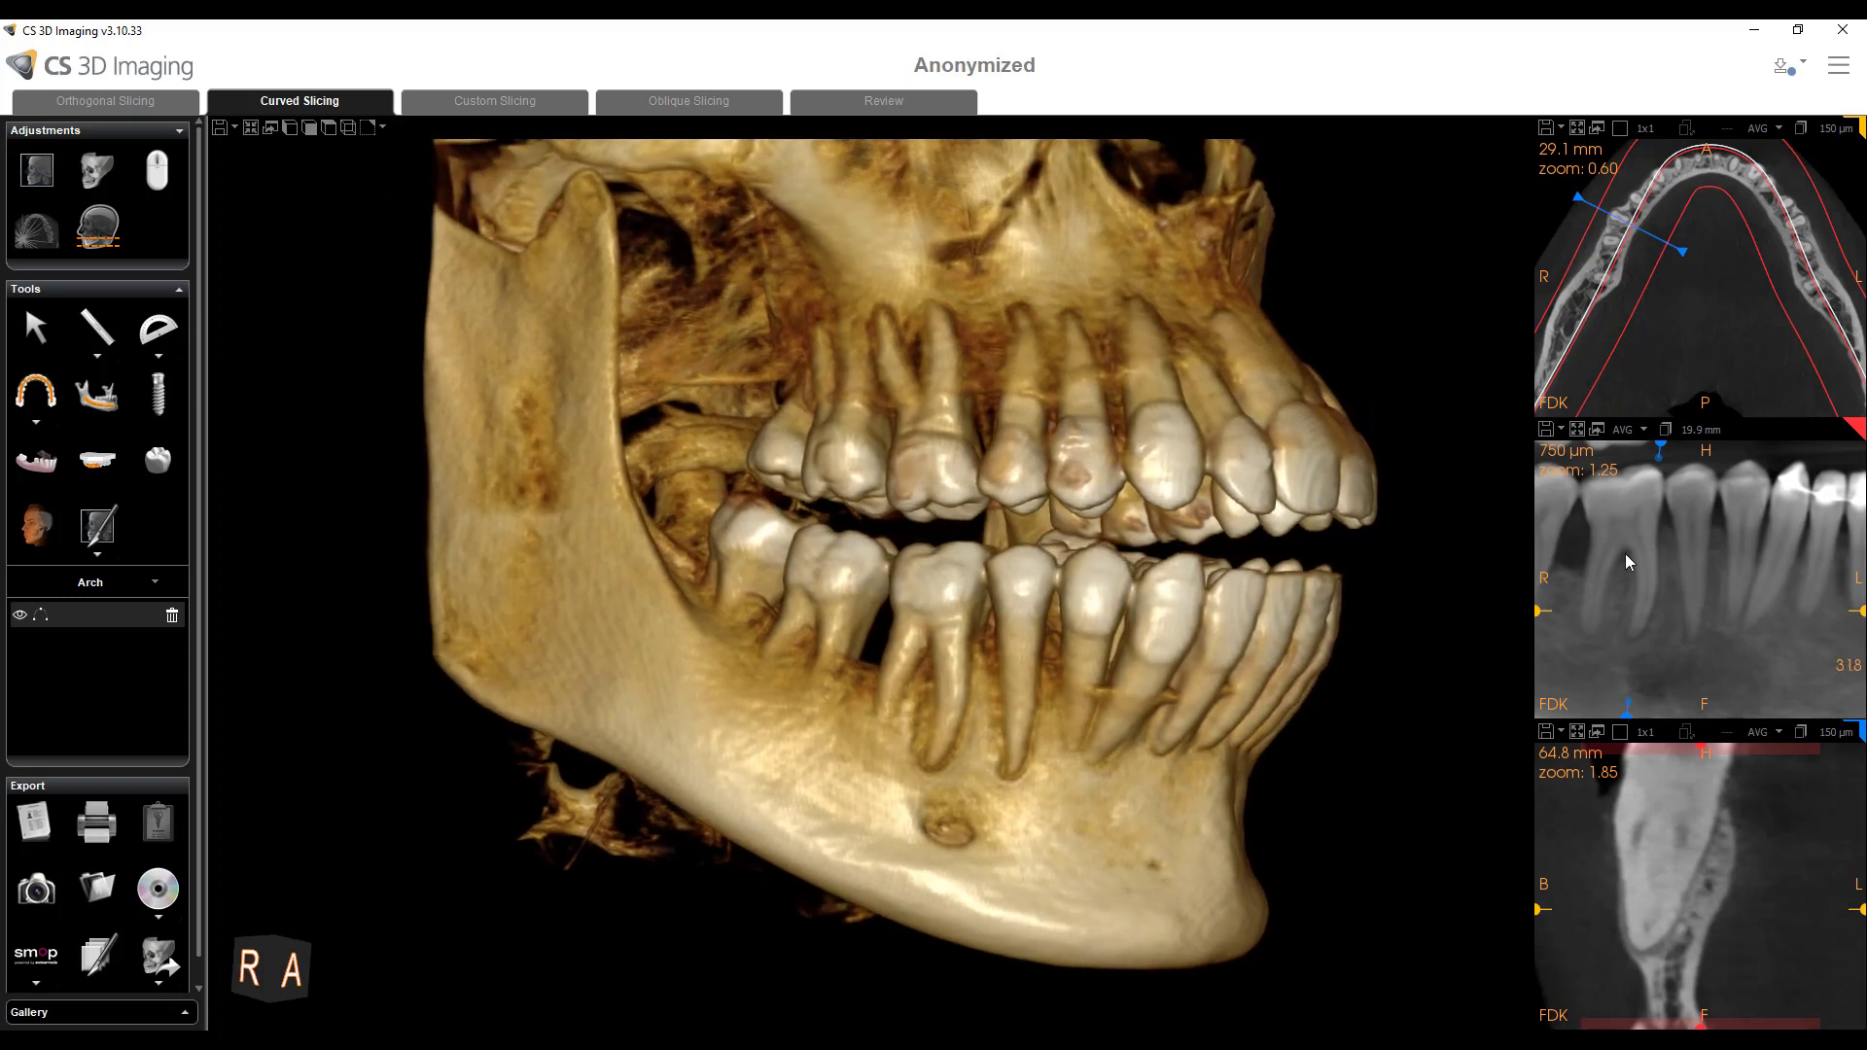
- Move the cross-section position on the panoramic slice to the lower right molar's front root and inspect its cross-section up close
scroll(1638, 575, "up", 3)
scroll(1672, 572, "down", 3)
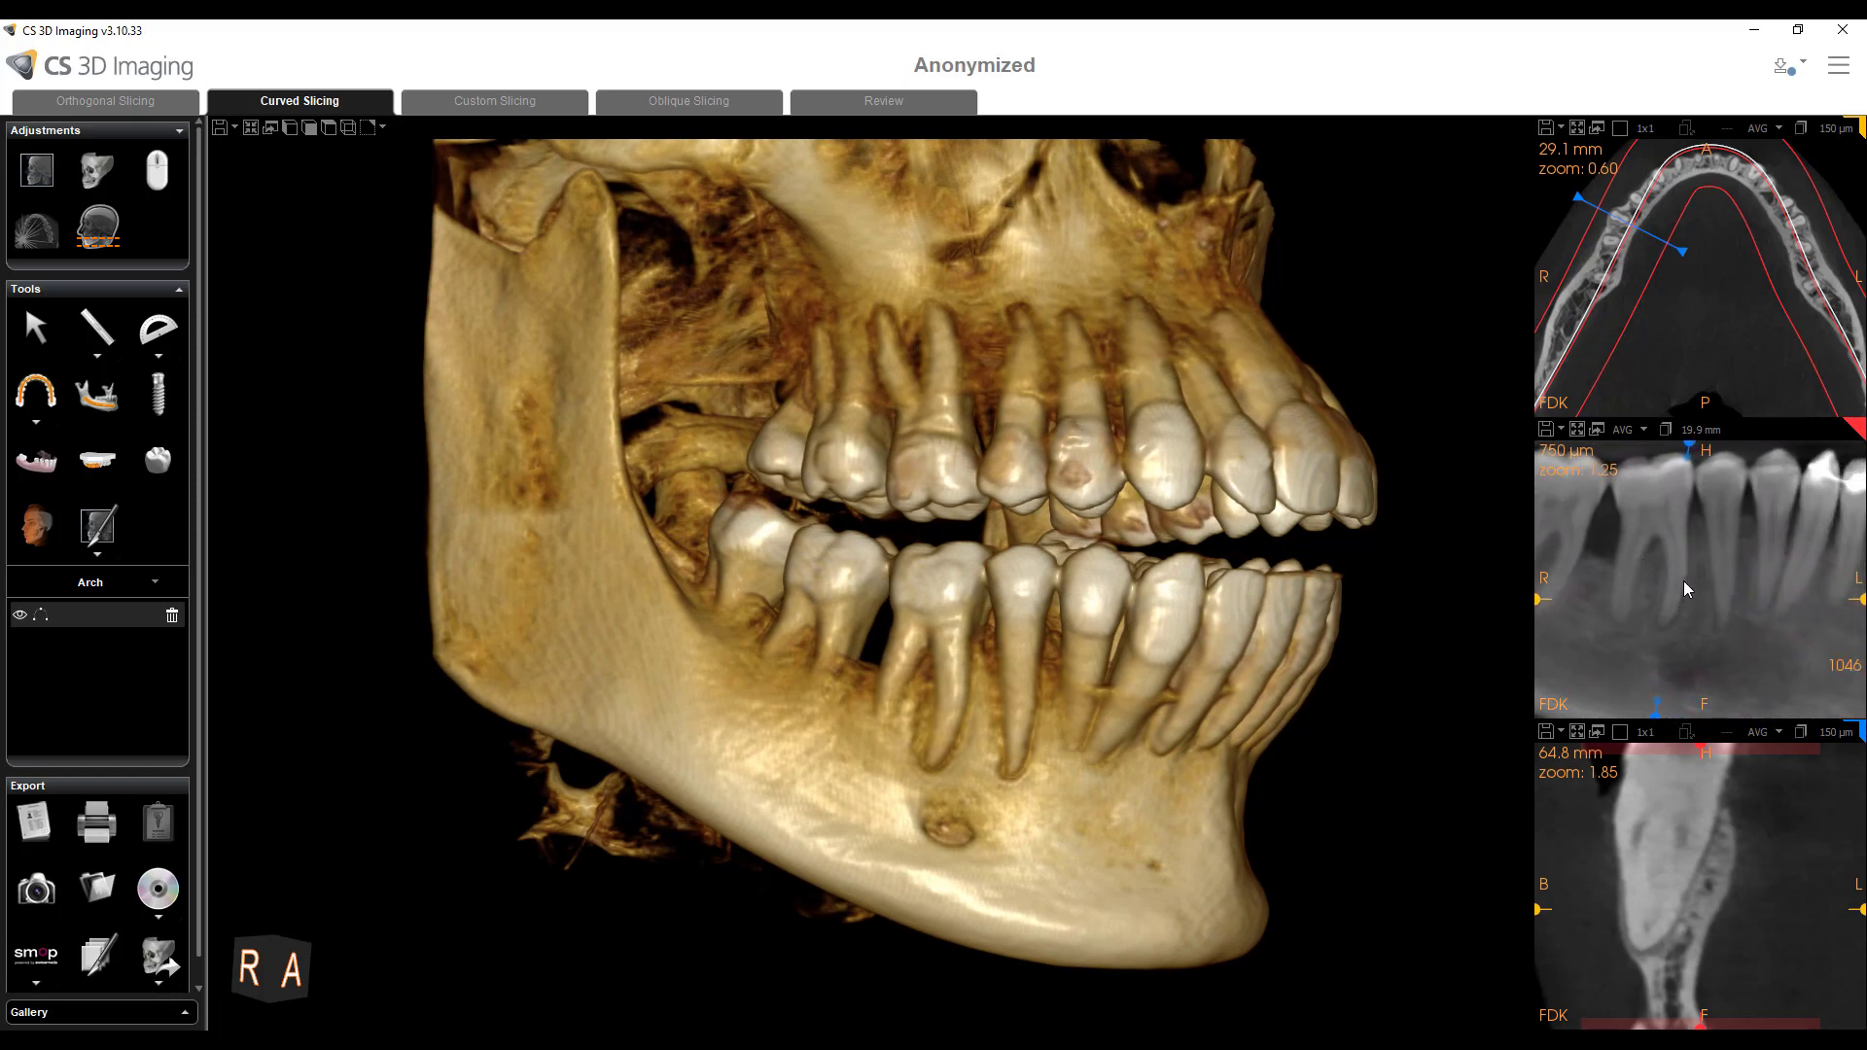
left_click_drag(1686, 445, 1687, 446)
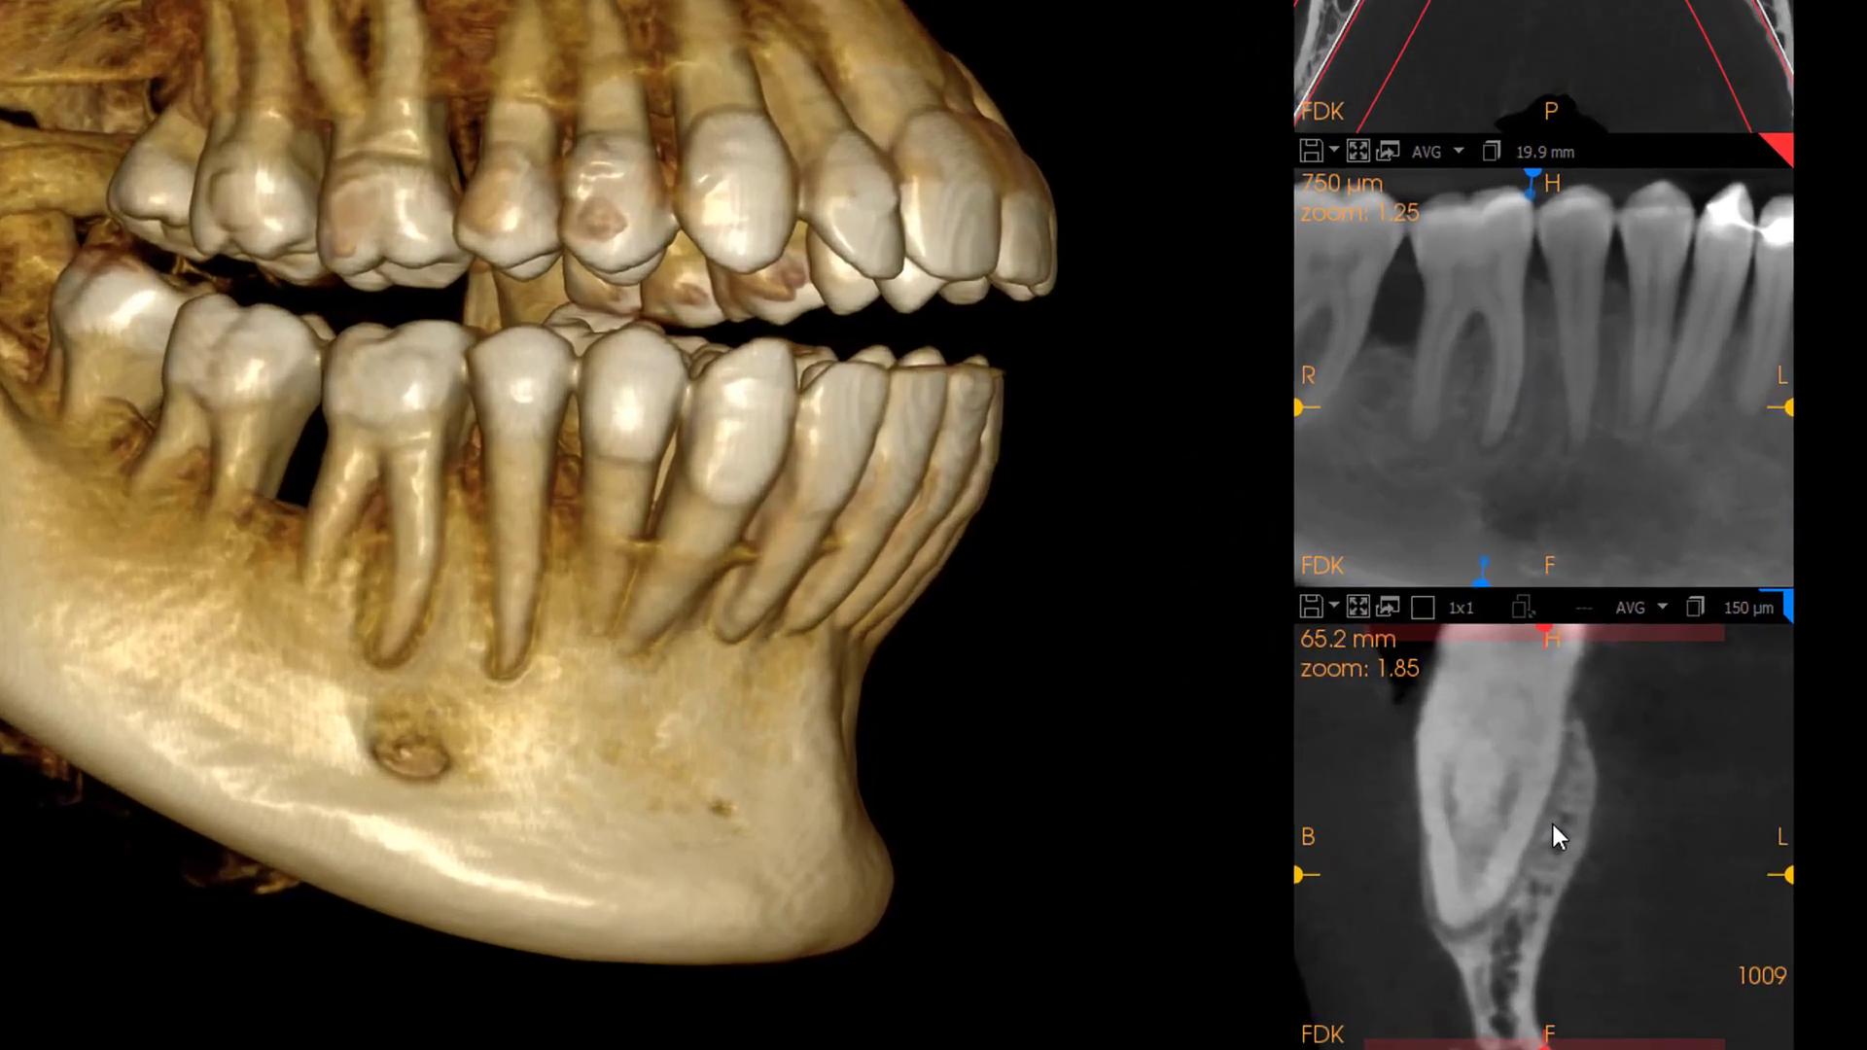
scroll(1569, 834, "up", 3)
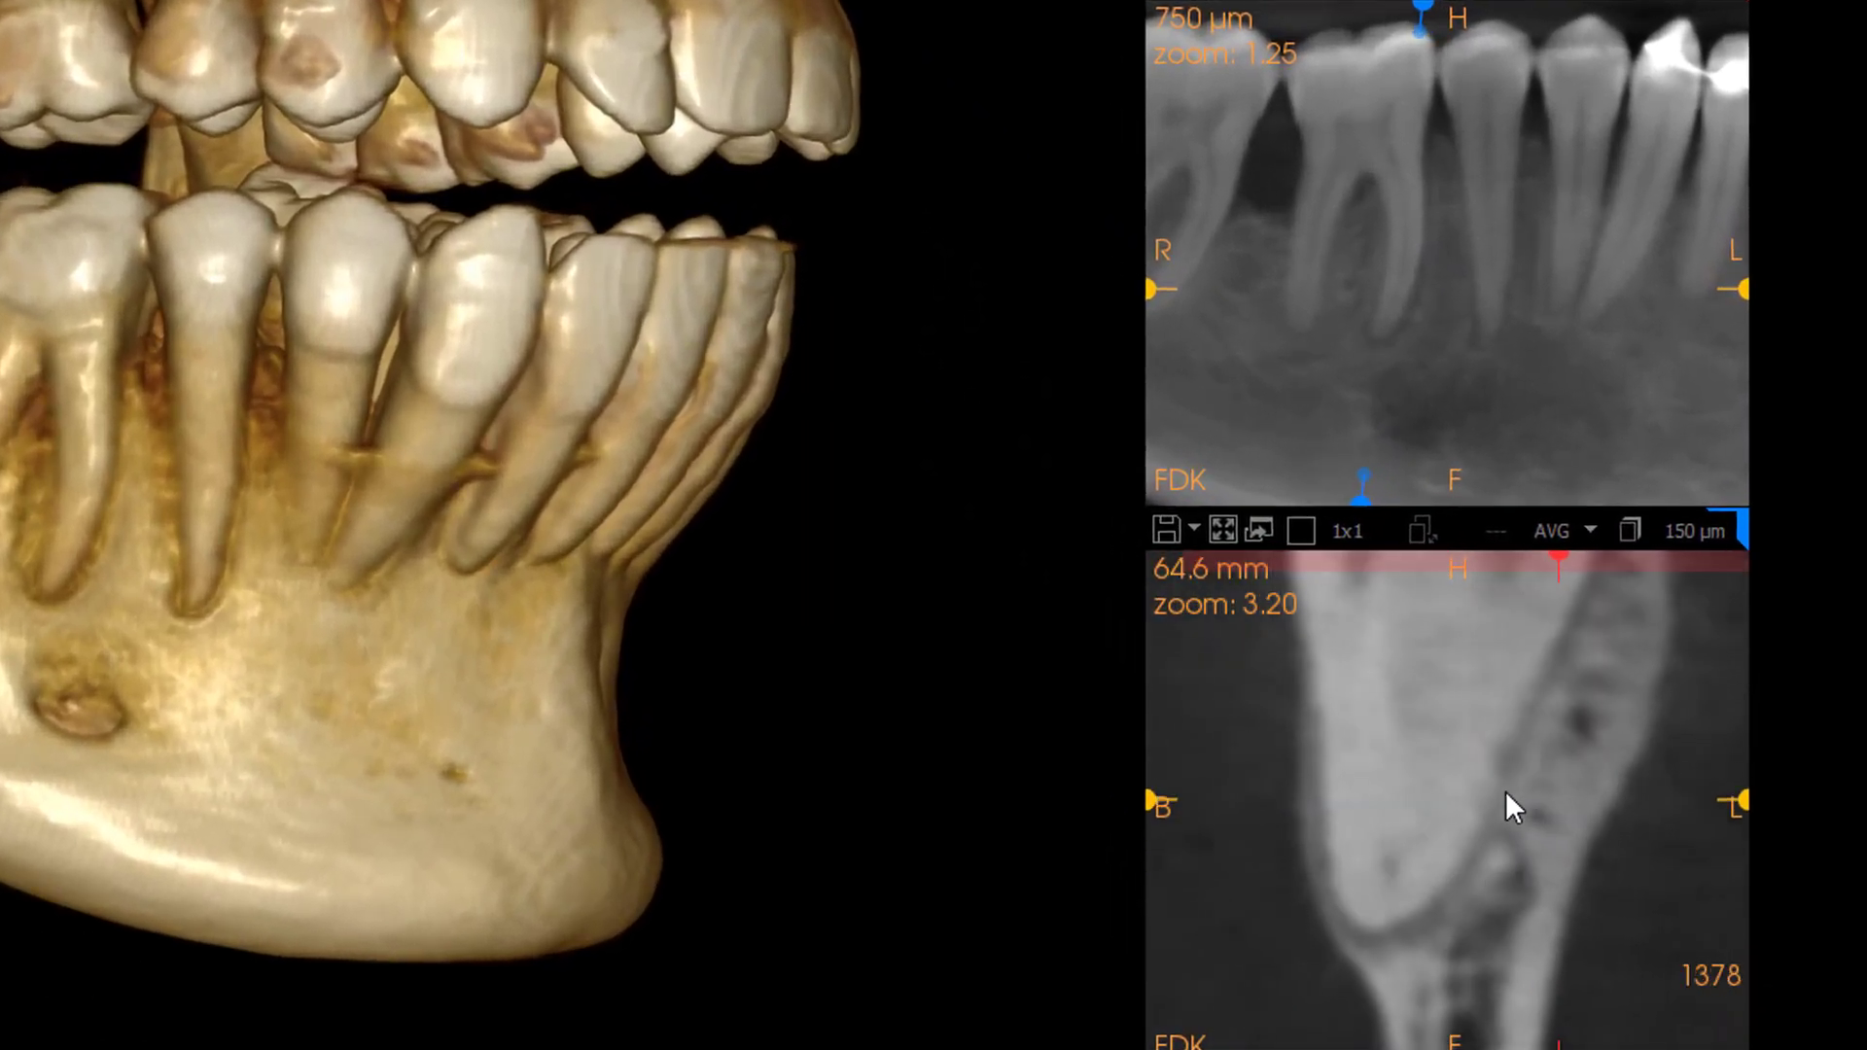
scroll(1505, 791, "down", 2)
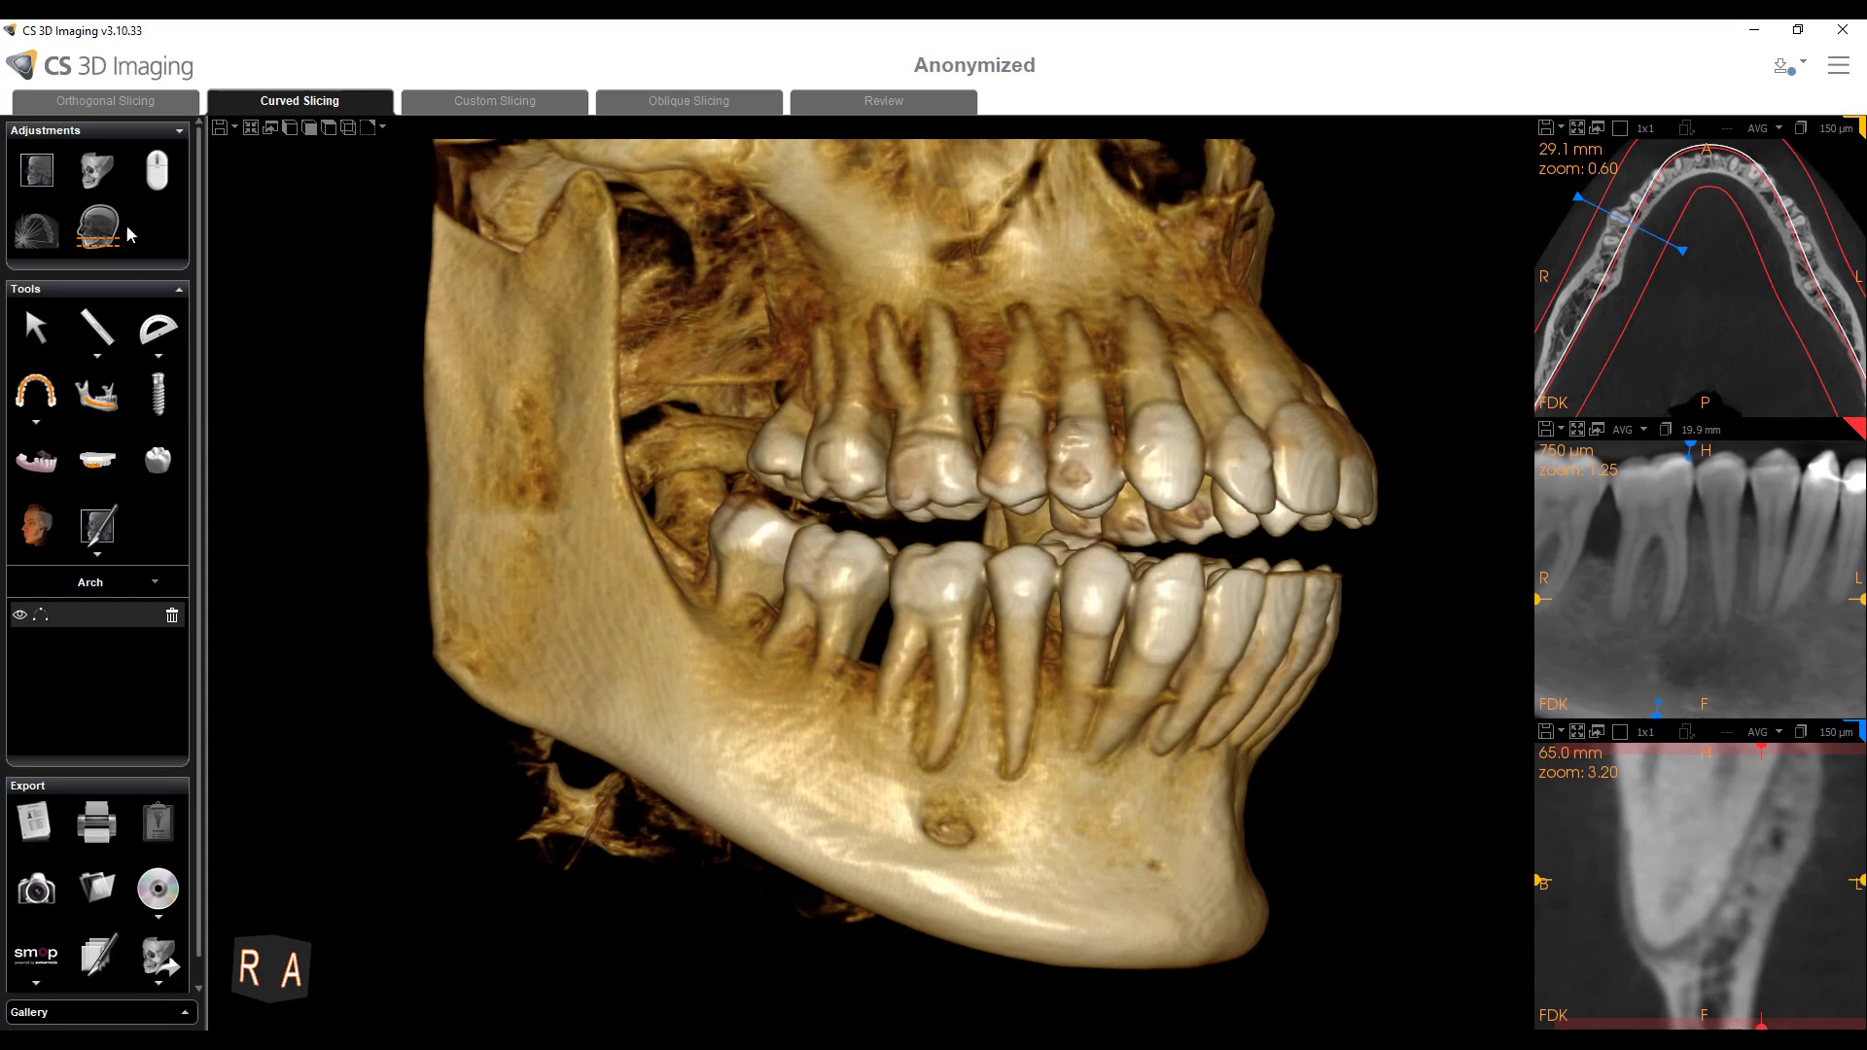
- Show the tissue color bar in the 3D adjustments and shift the Bone range's limits toward the Flesh range
left_click(97, 170)
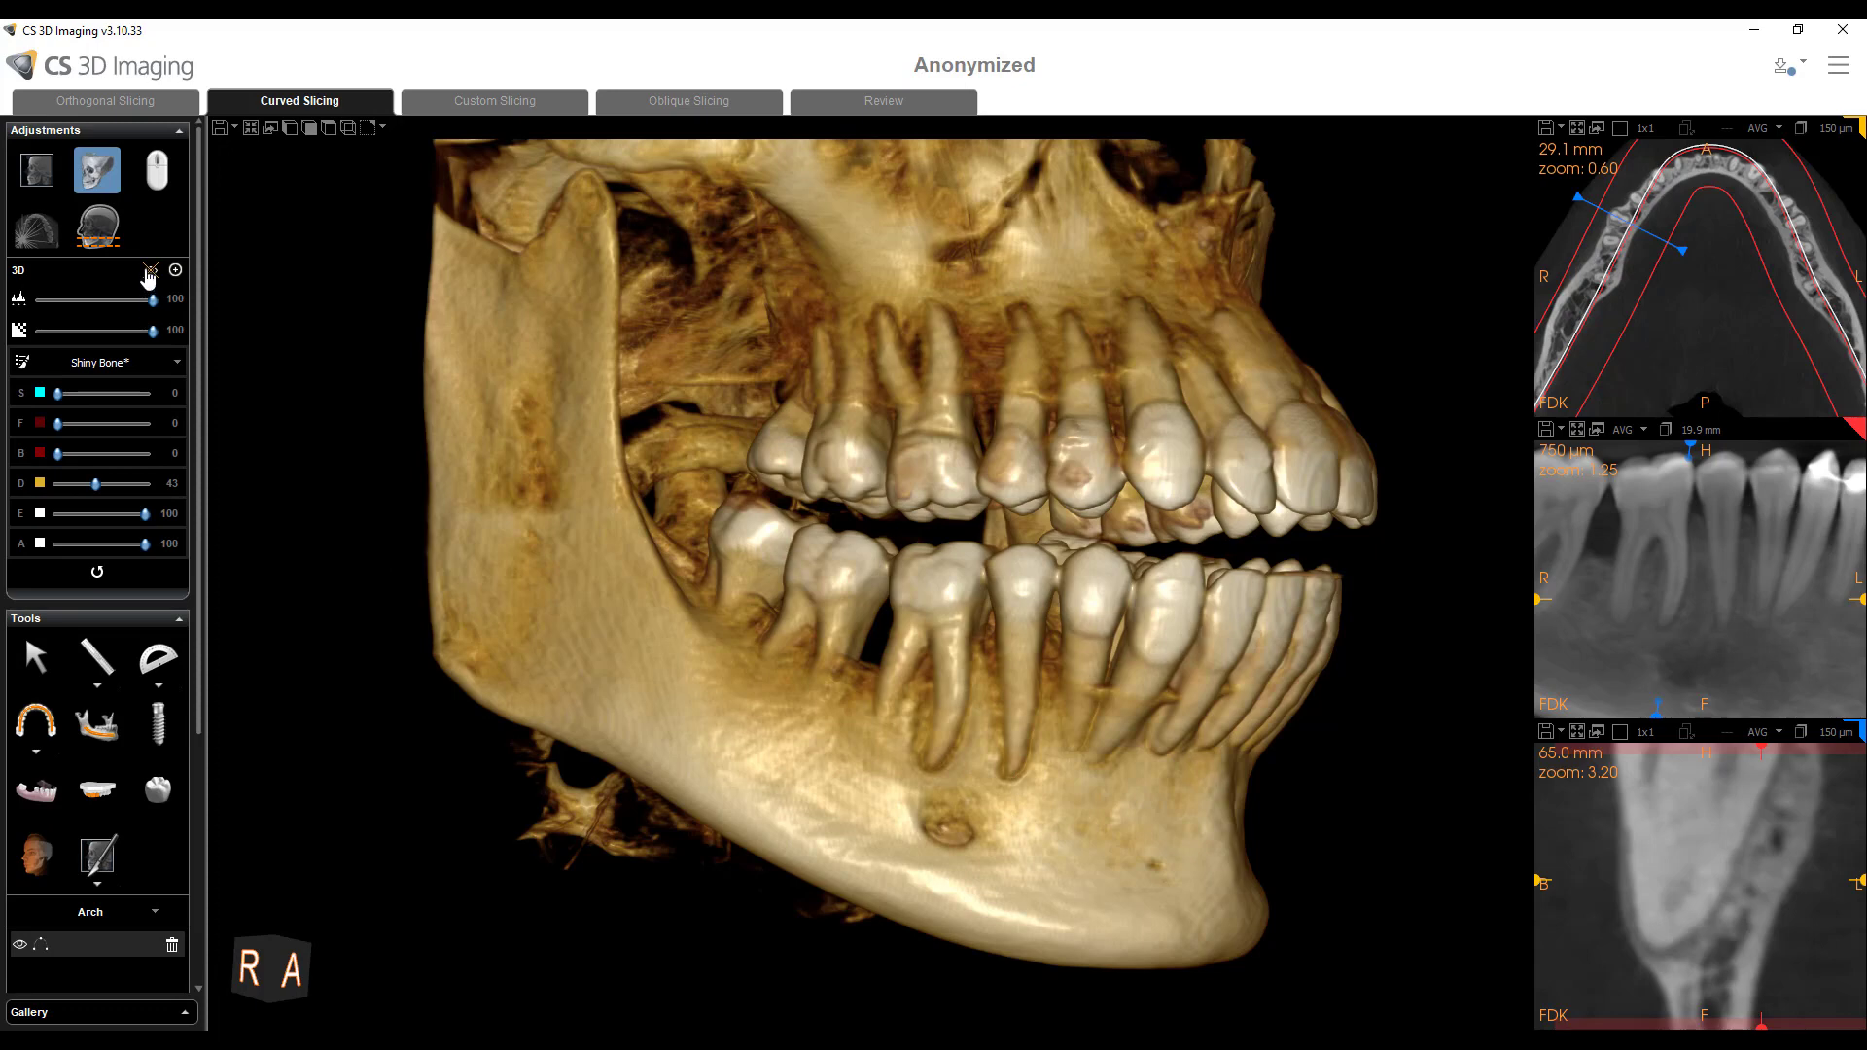
left_click(149, 271)
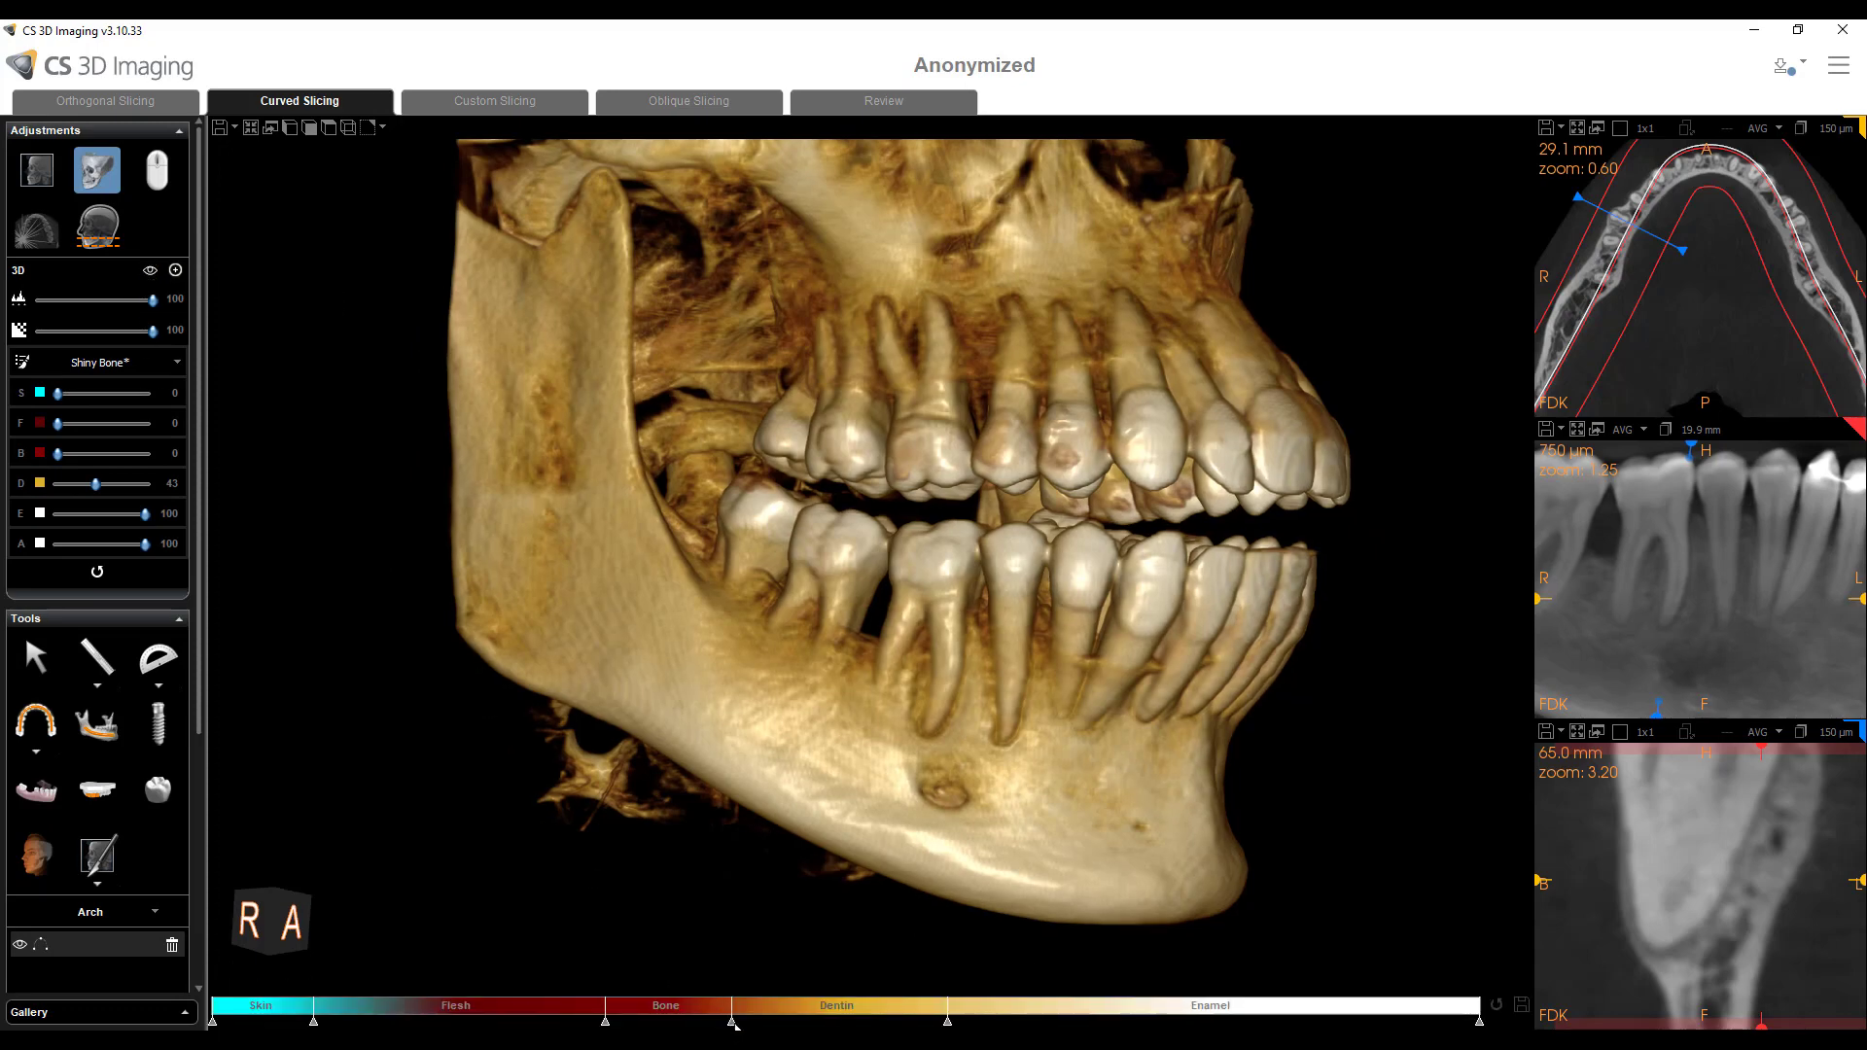
left_click_drag(731, 1021, 516, 1021)
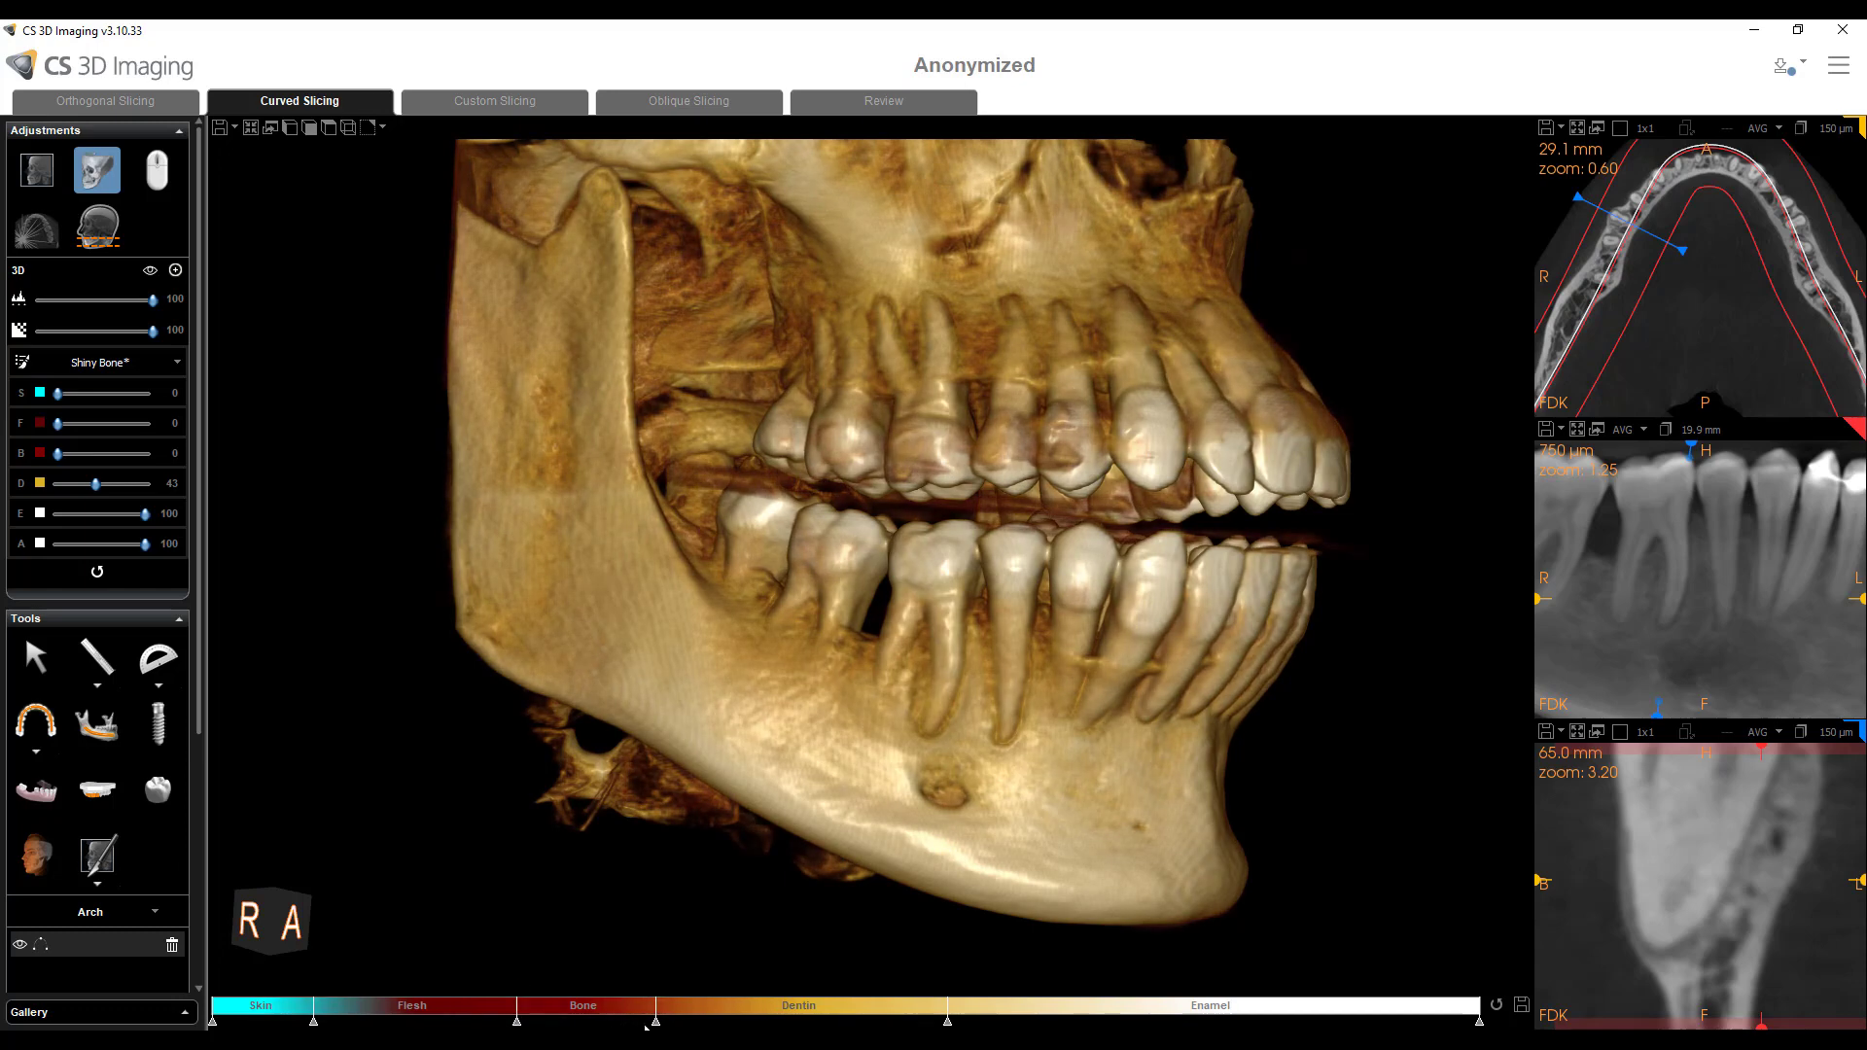
- Raise the limit between Bone and Dentin slightly and narrow the Dentin range by extending Enamel toward it, inspecting the lower roots
mouse_move(654, 1022)
left_mouse_down()
mouse_move(567, 1021)
mouse_move(681, 1022)
left_mouse_up()
left_click(947, 1022)
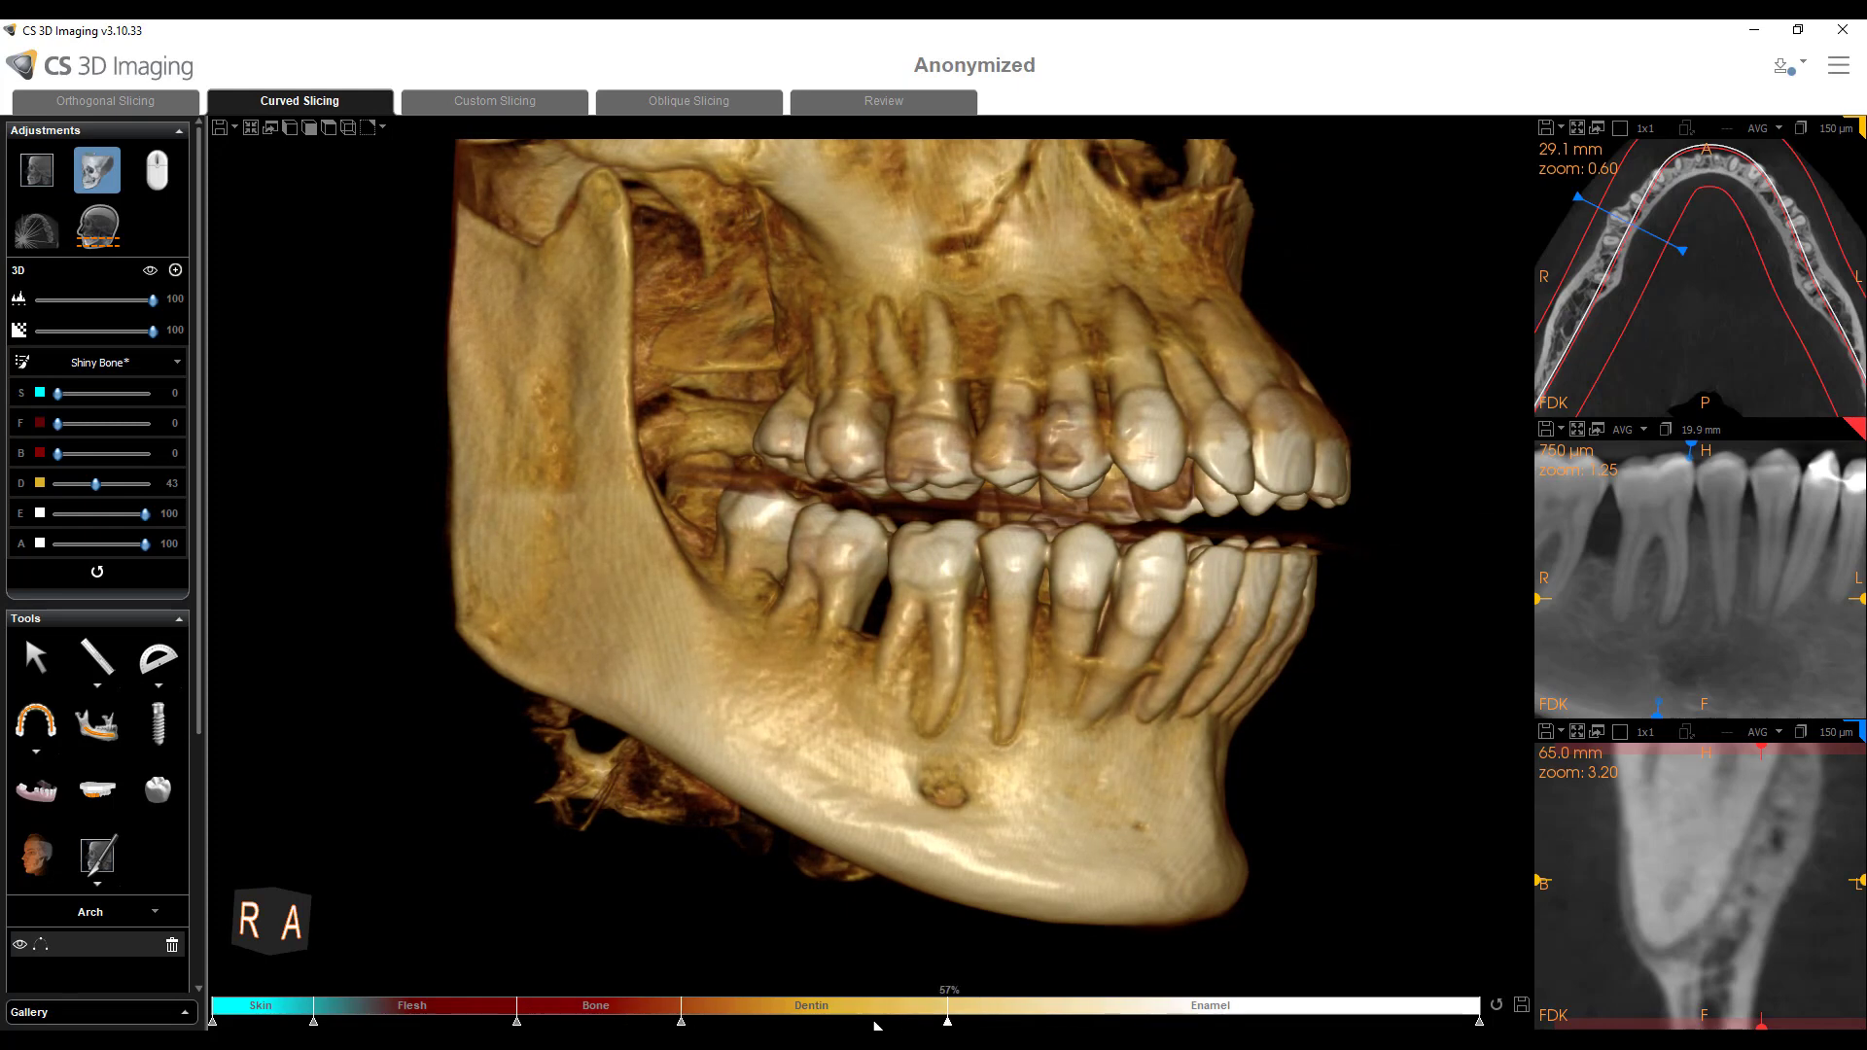
left_click_drag(743, 1022, 713, 1020)
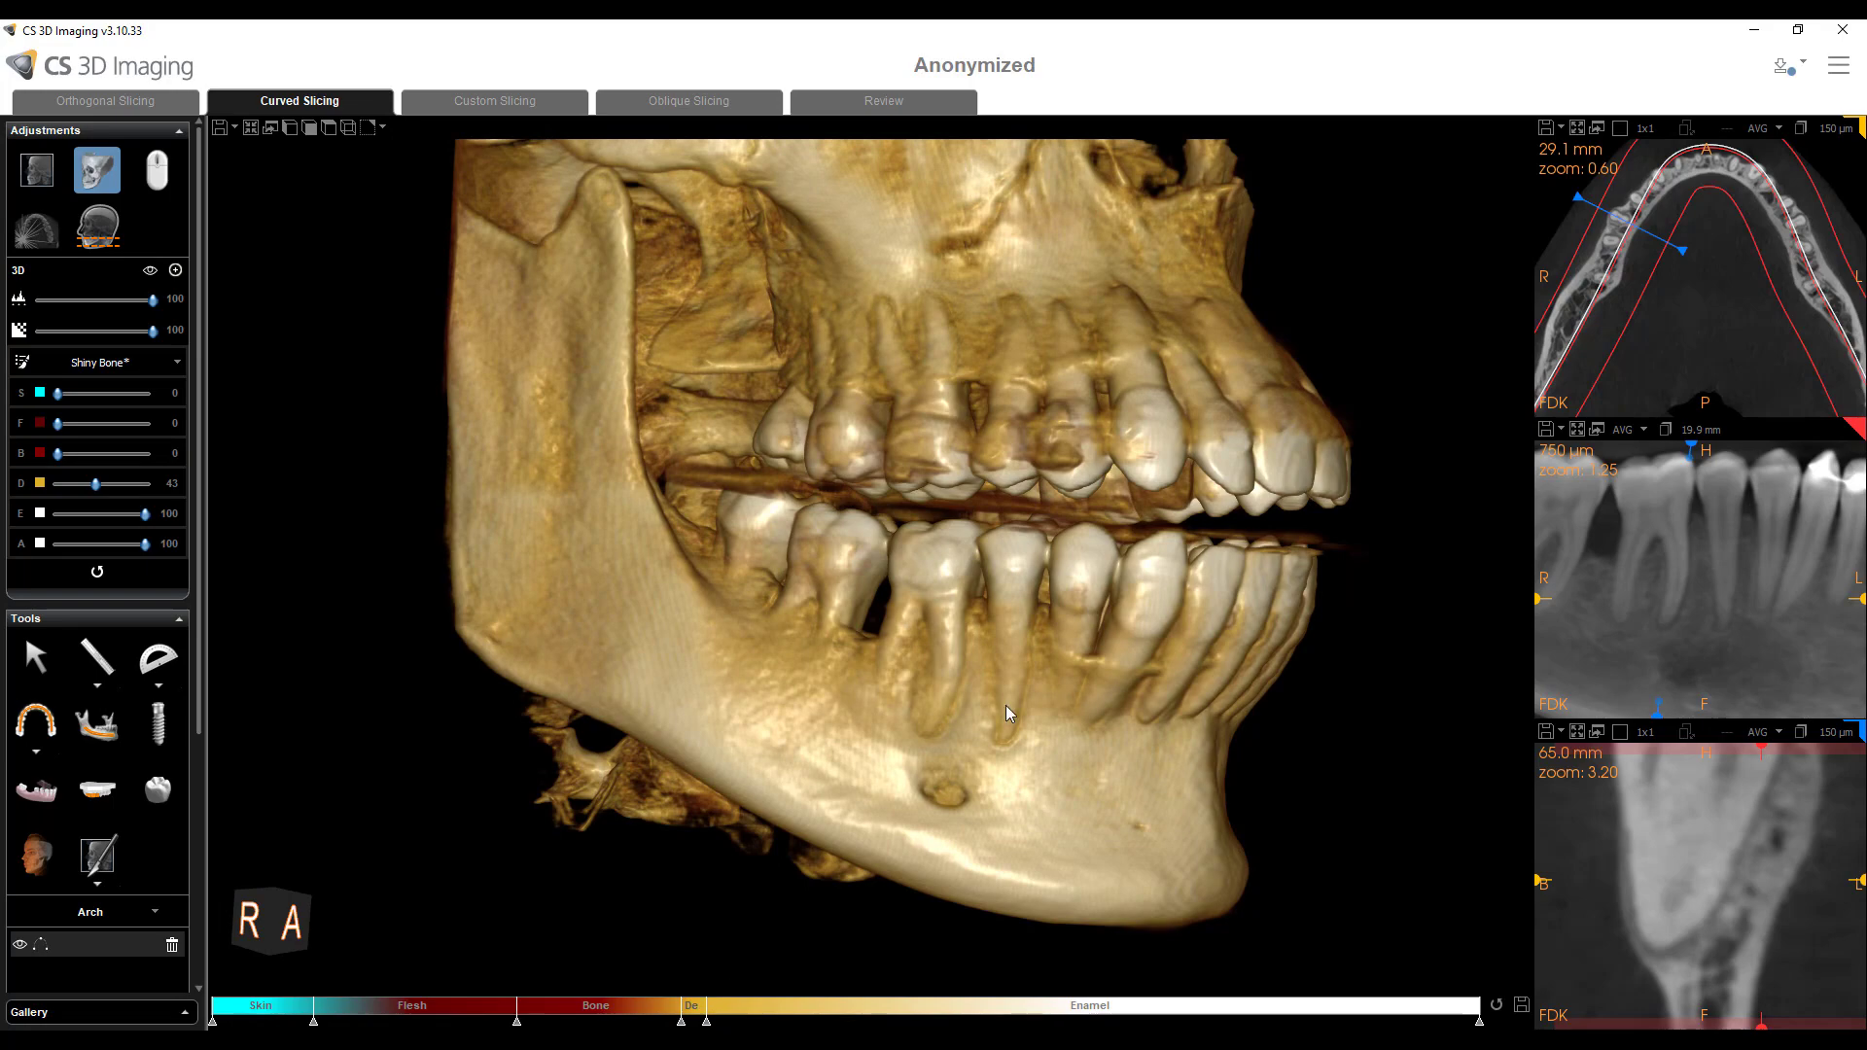
left_click_drag(1005, 704, 957, 714)
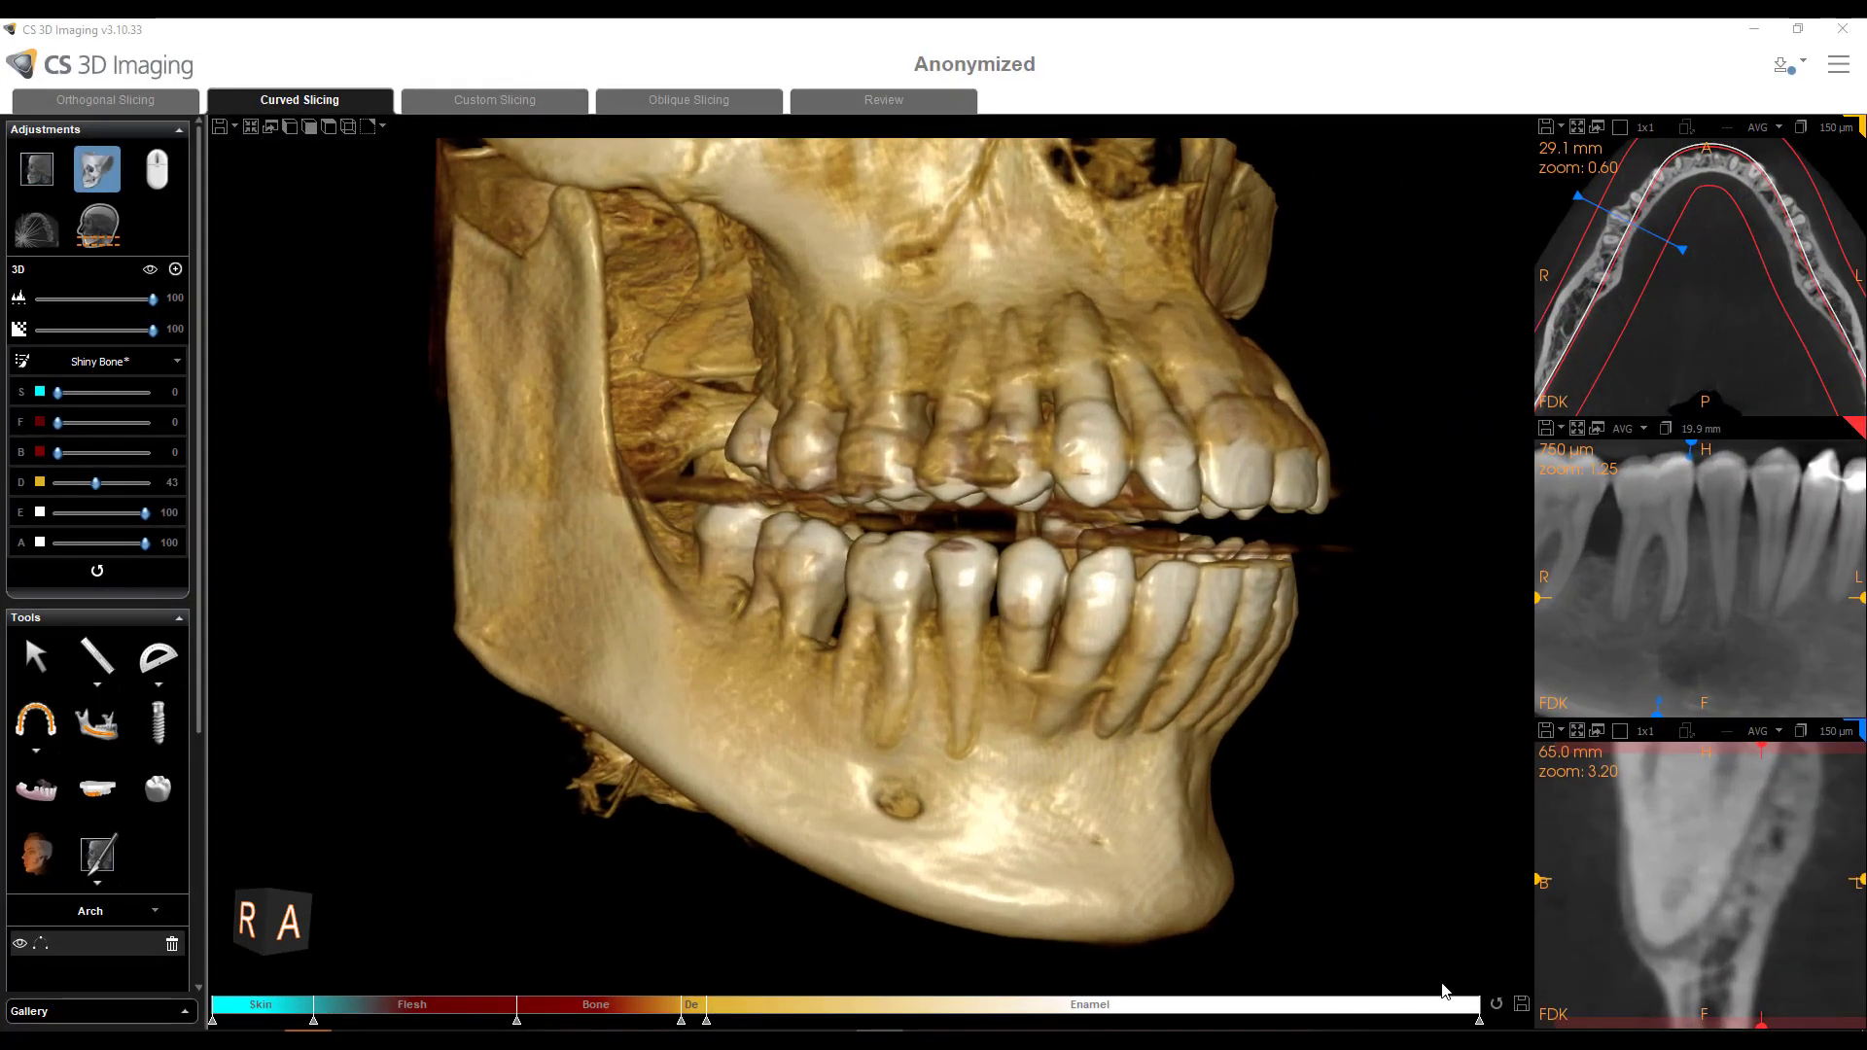
- Reset the tissue limits to their defaults and hide the tissue color bar
left_click(1495, 1004)
left_click_drag(972, 592, 467, 820)
left_click(150, 269)
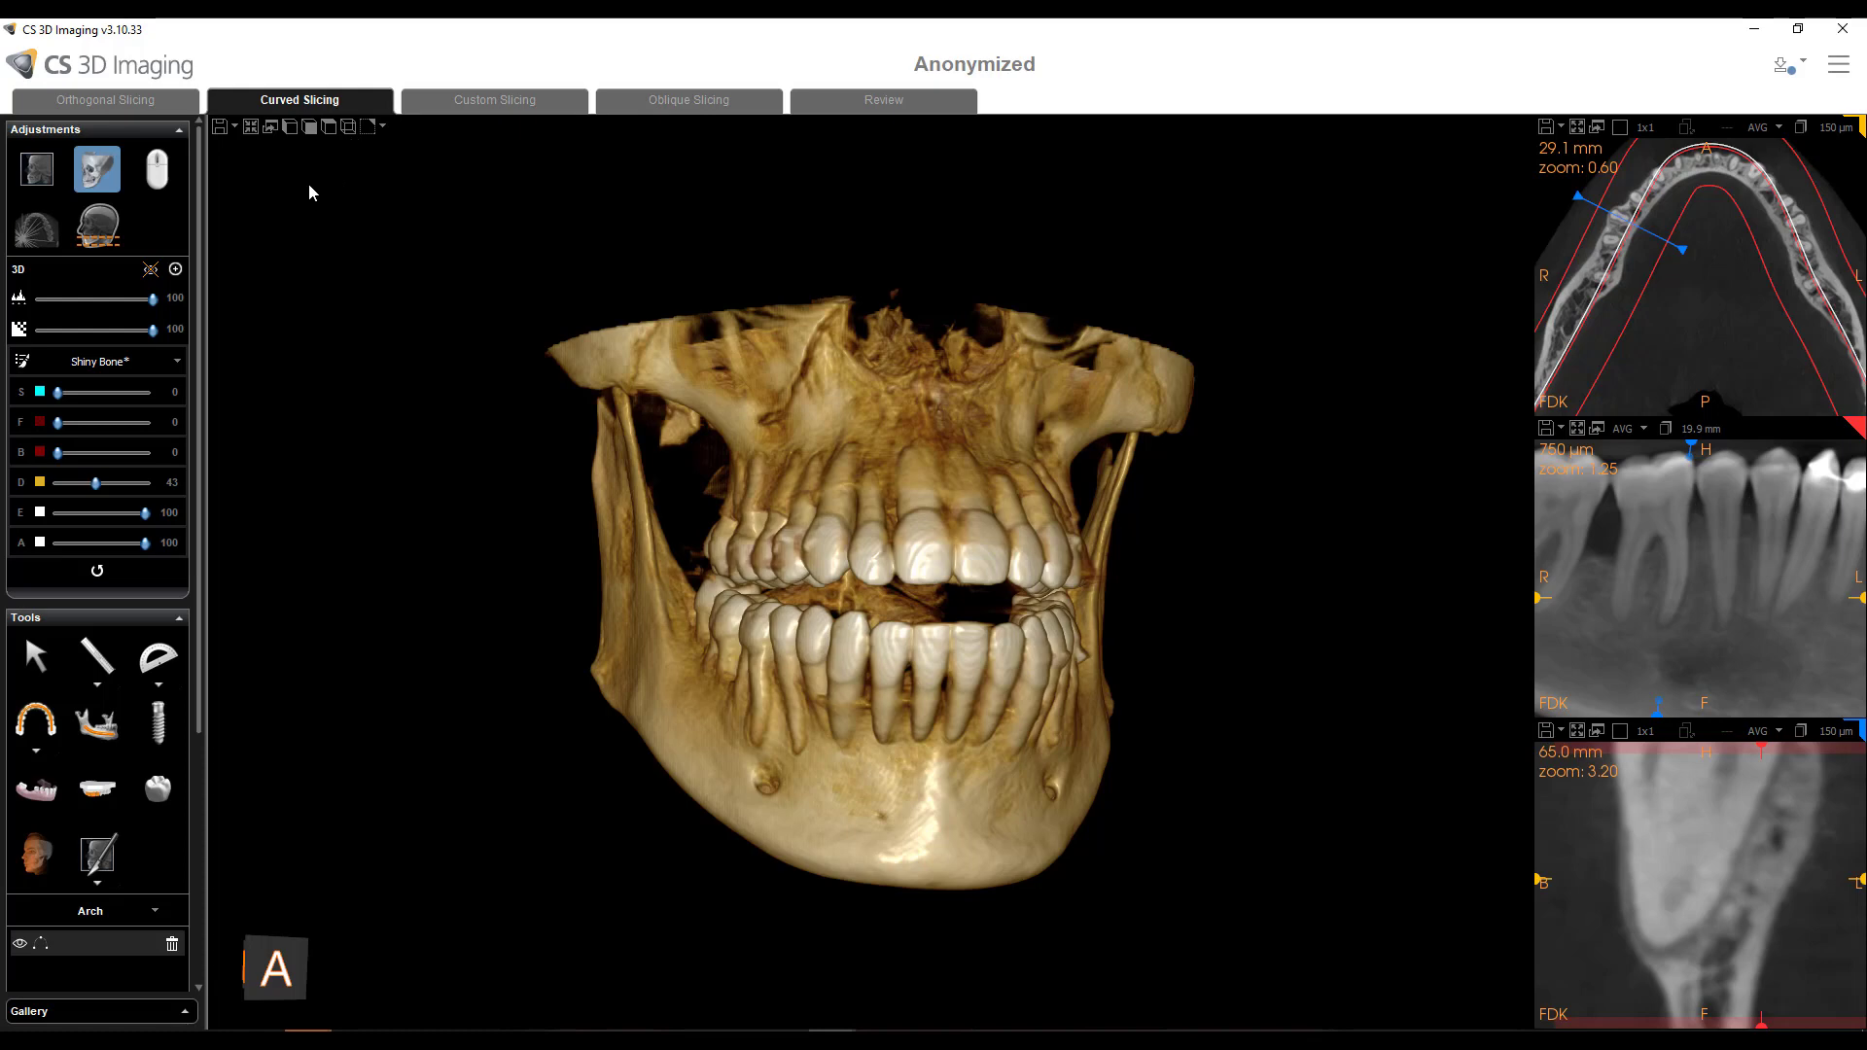
- View the 3D volume in the sagittal, coronal and axial orientations, ending on the coronal orientation
left_click(292, 136)
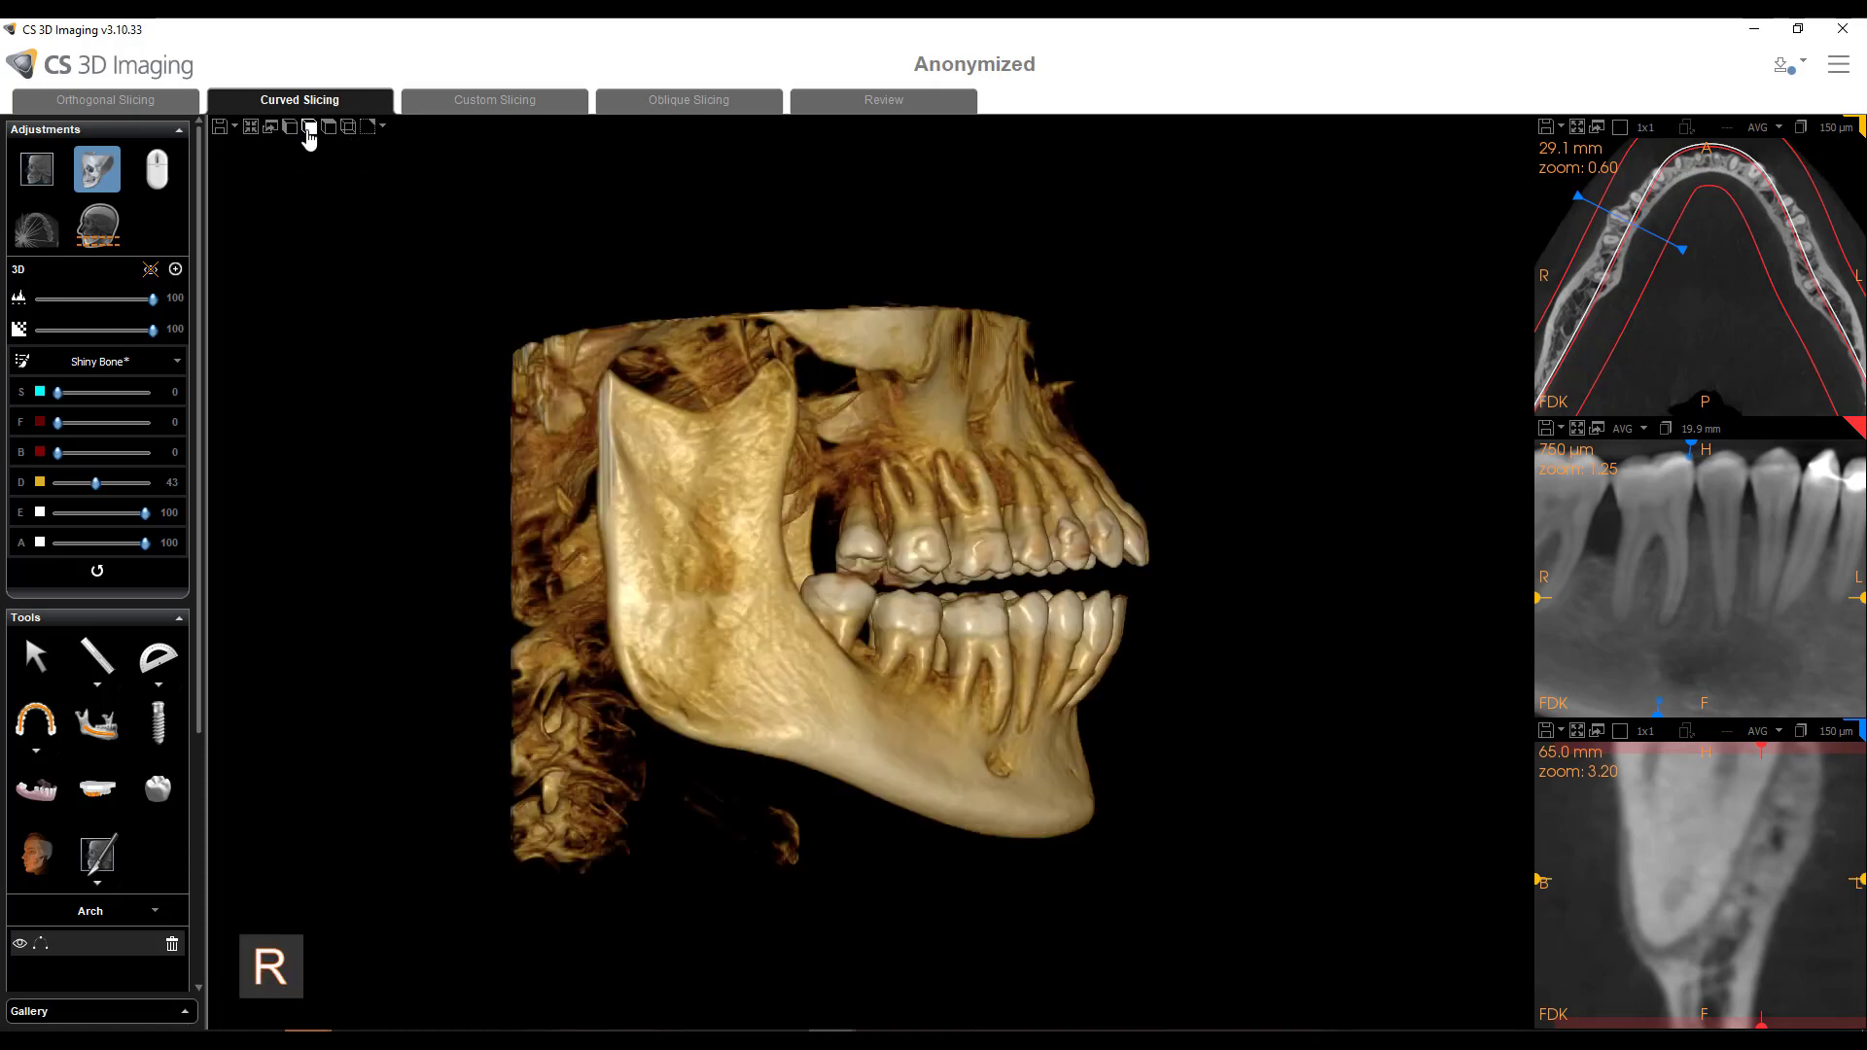
left_click(309, 136)
left_click(327, 135)
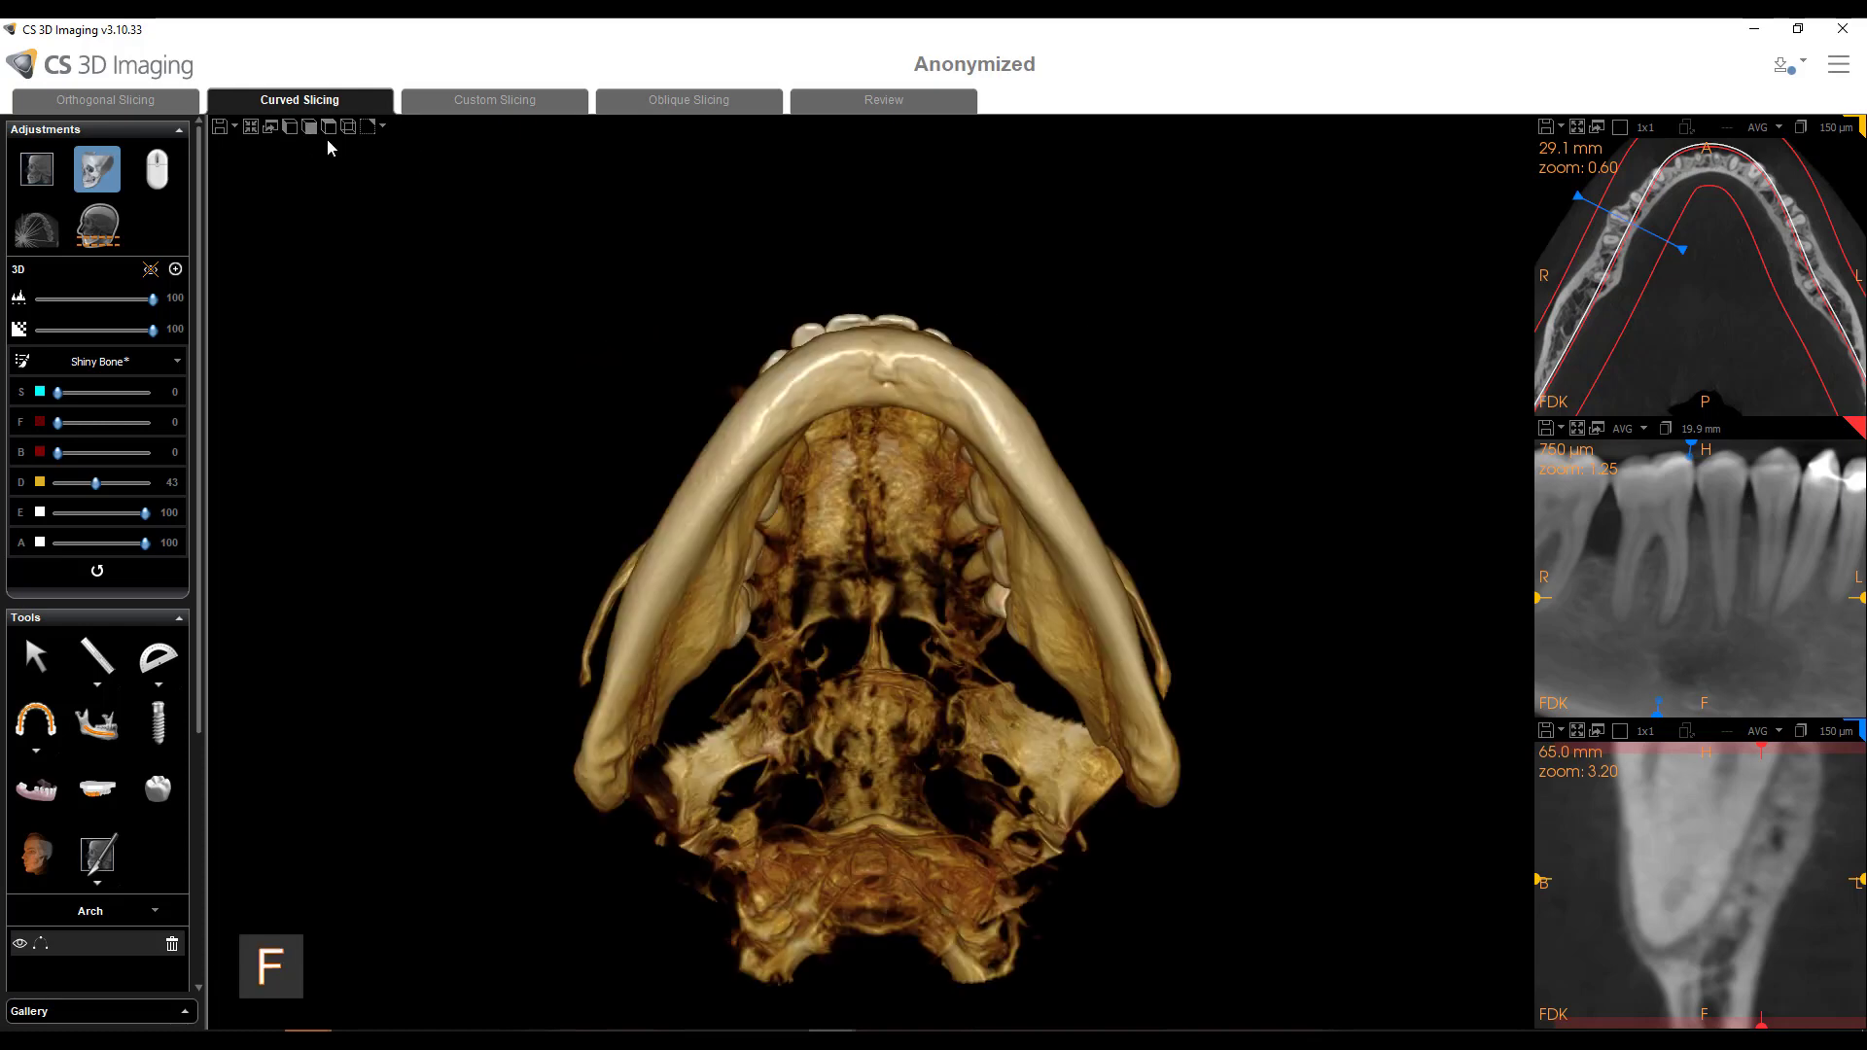
left_click(309, 135)
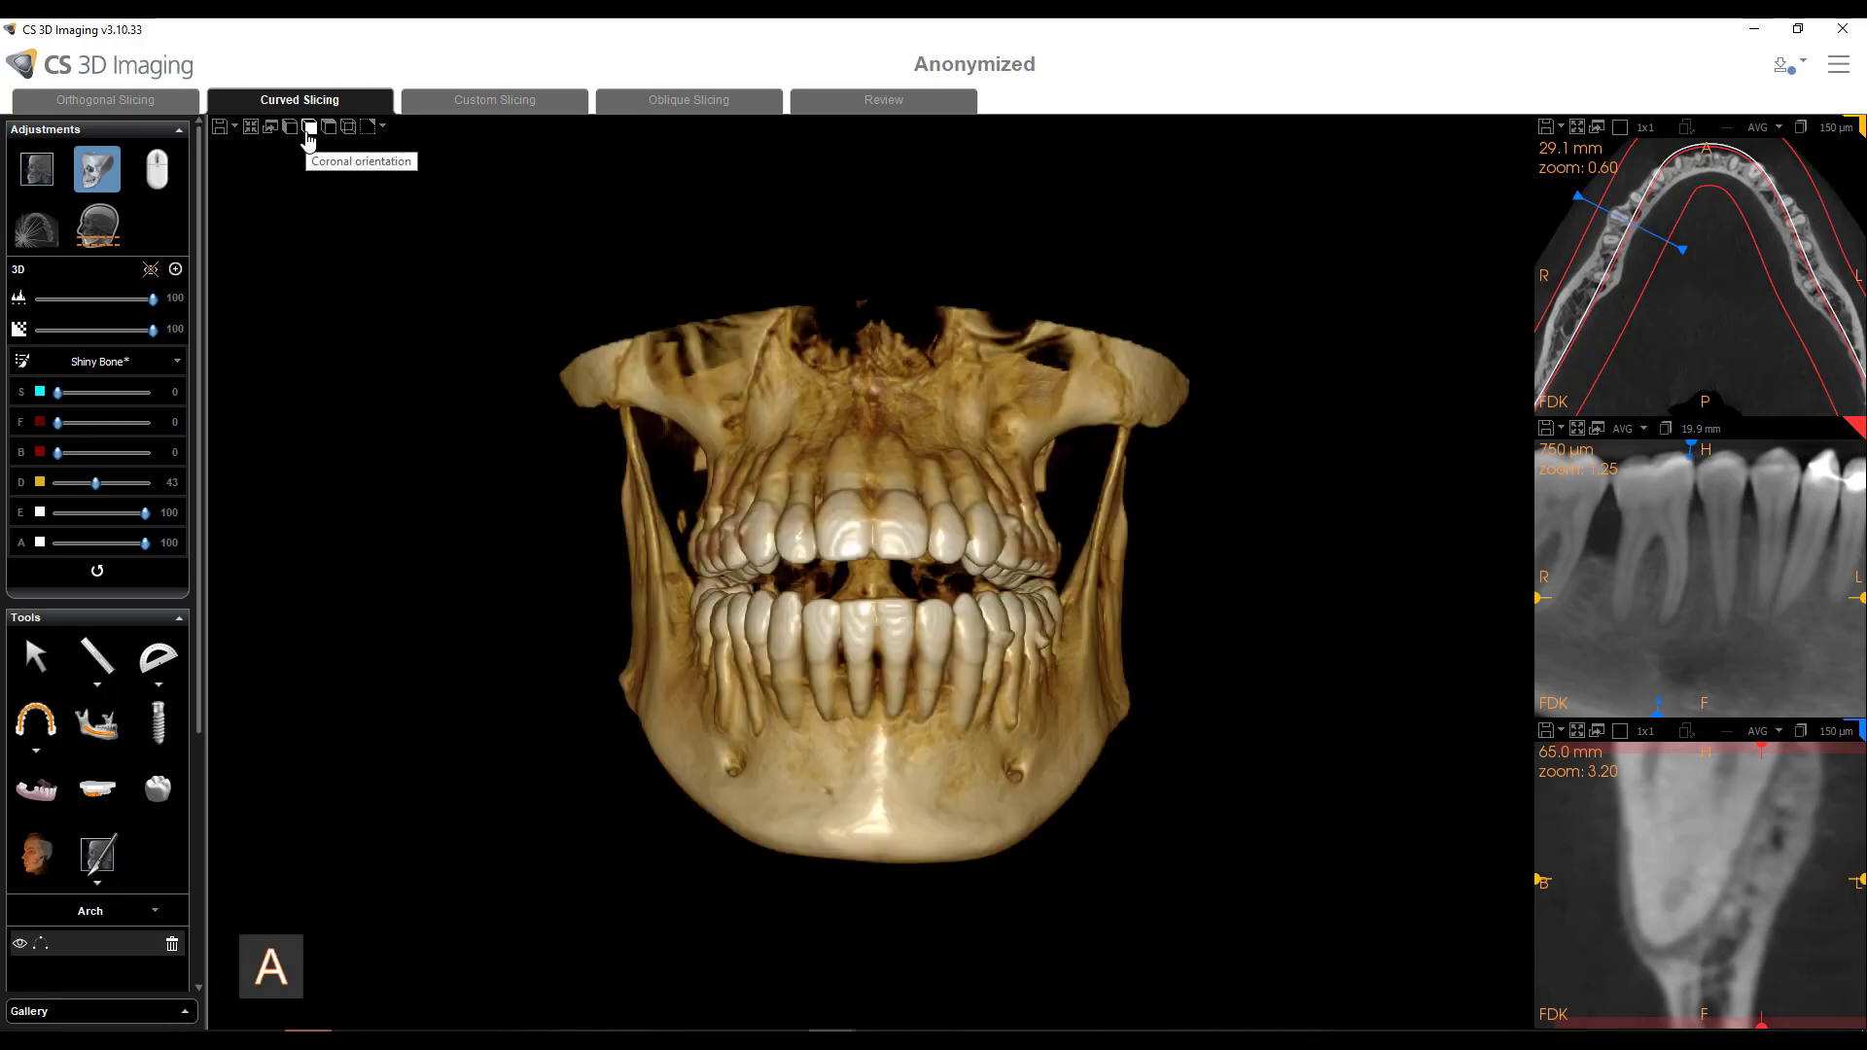
- Show the slice planes as Wireframe outlines in the curved slicing 3D view
left_click(372, 126)
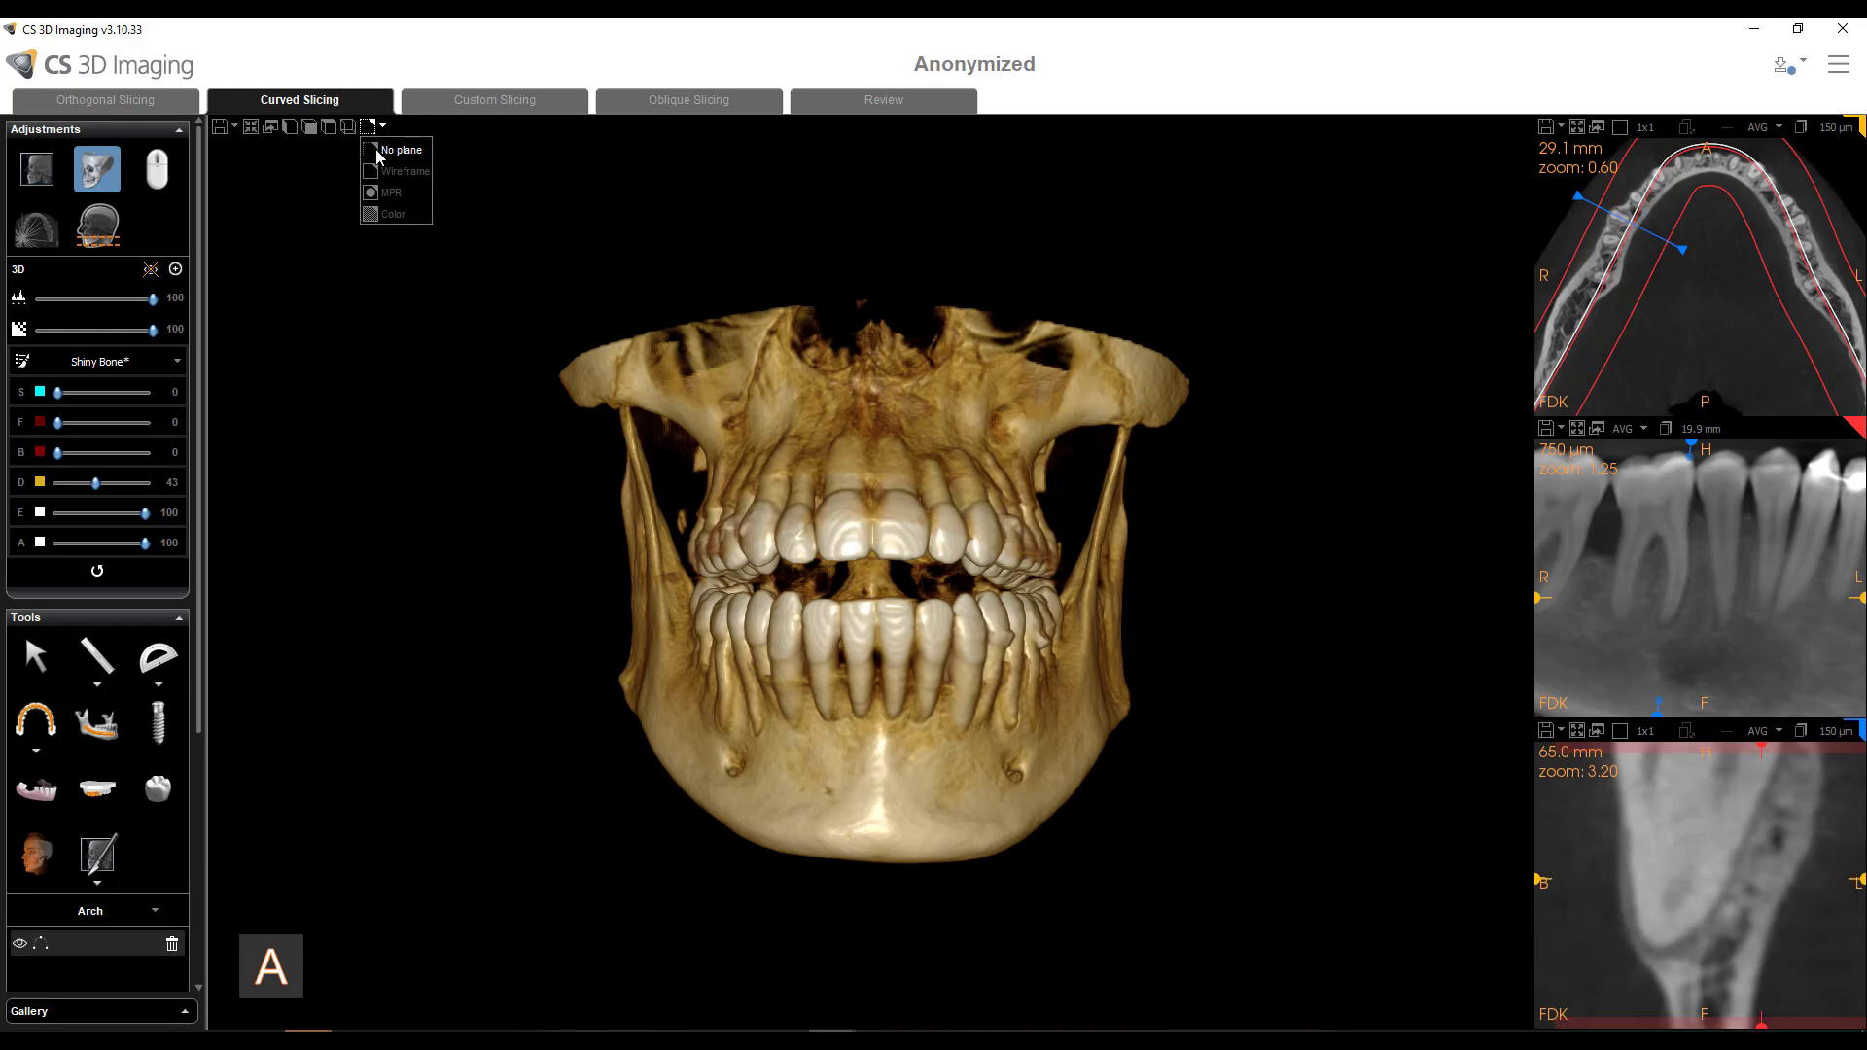
left_click(555, 406)
left_click_drag(562, 408, 499, 352)
left_click(382, 126)
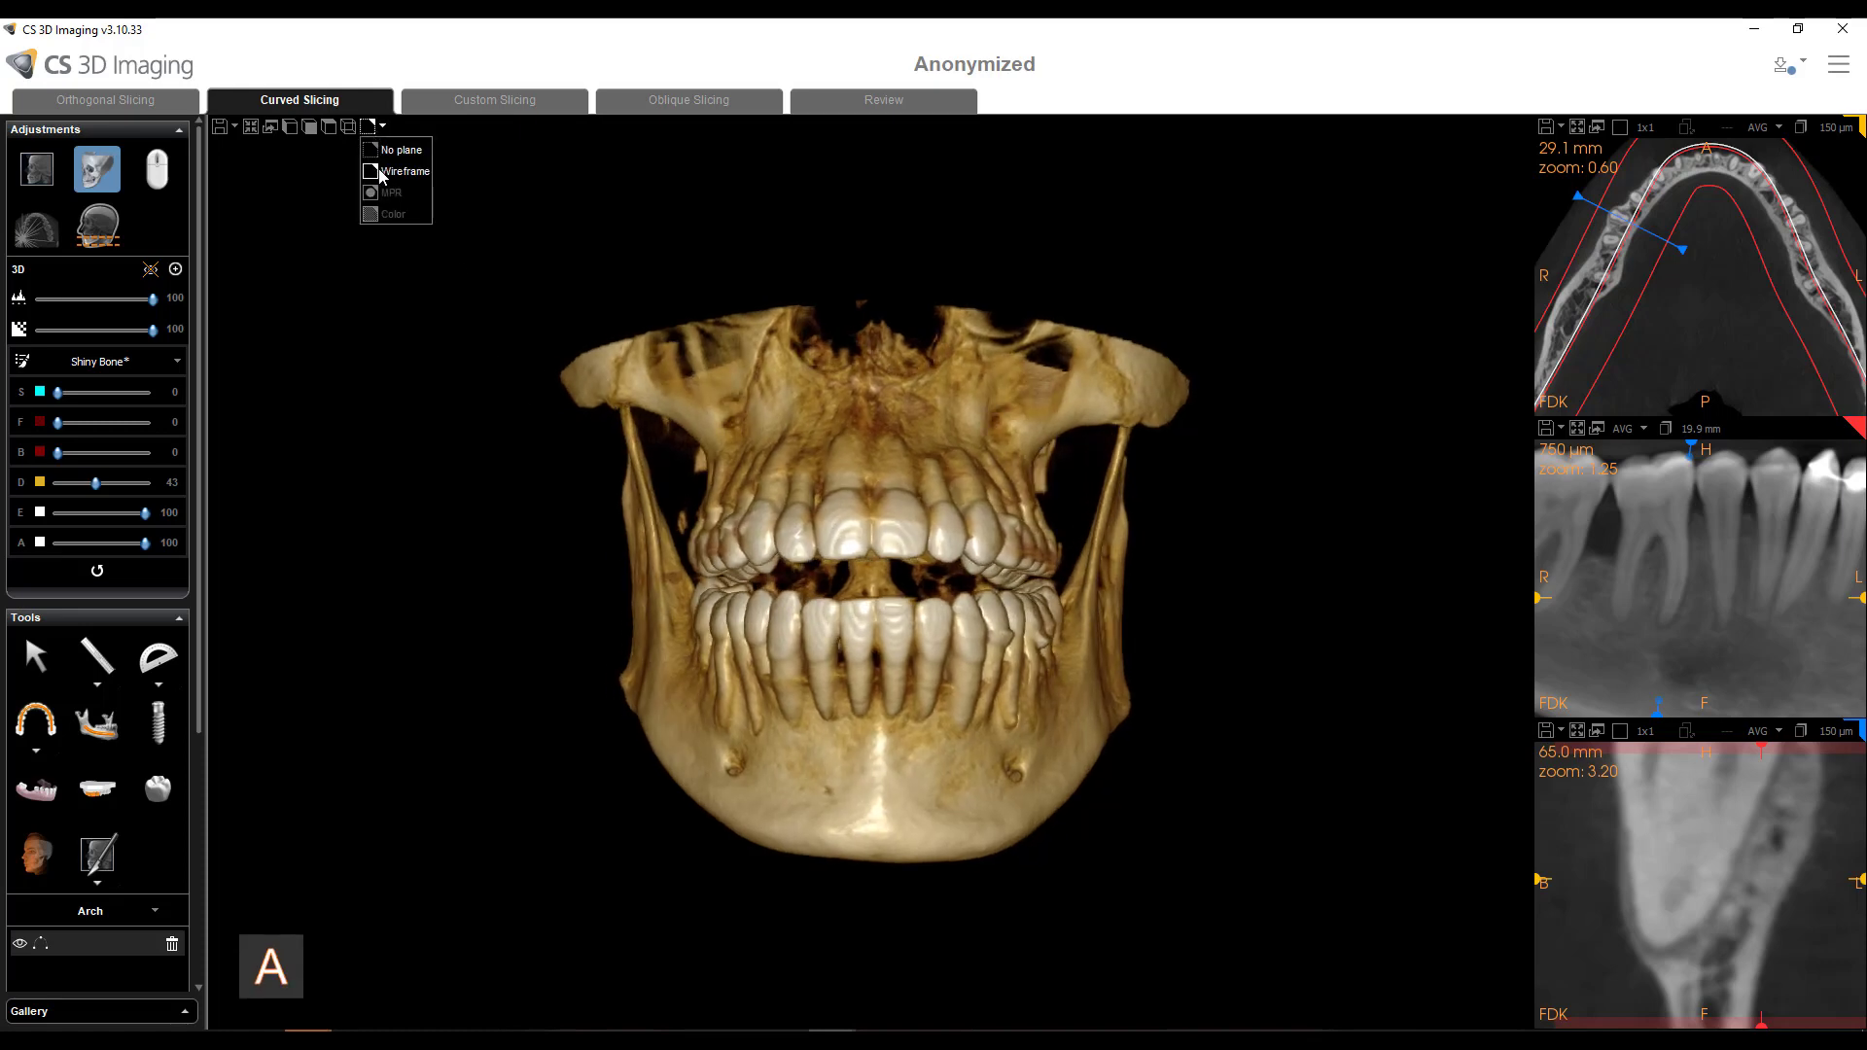
left_click(378, 167)
left_click_drag(420, 292, 400, 160)
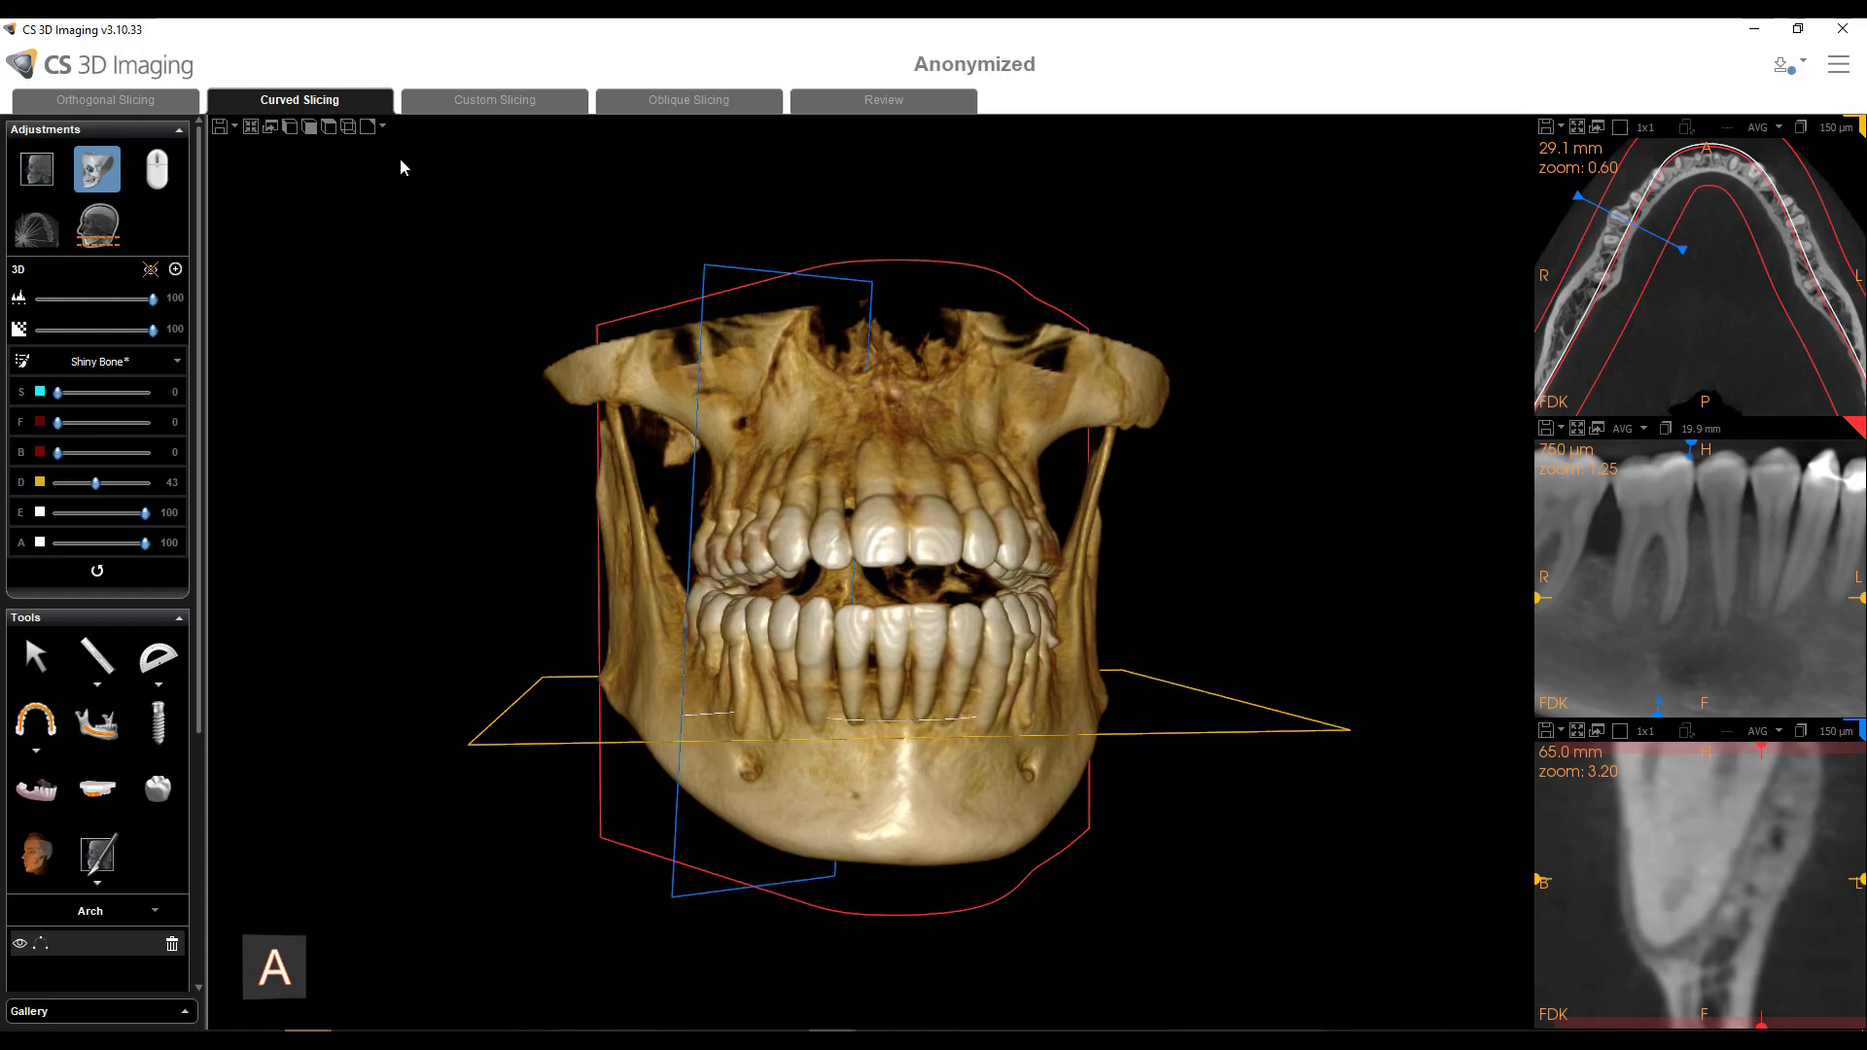
- Switch to Oblique Slicing, enlarge its 3D view and turn the volume to face the front
left_click(632, 101)
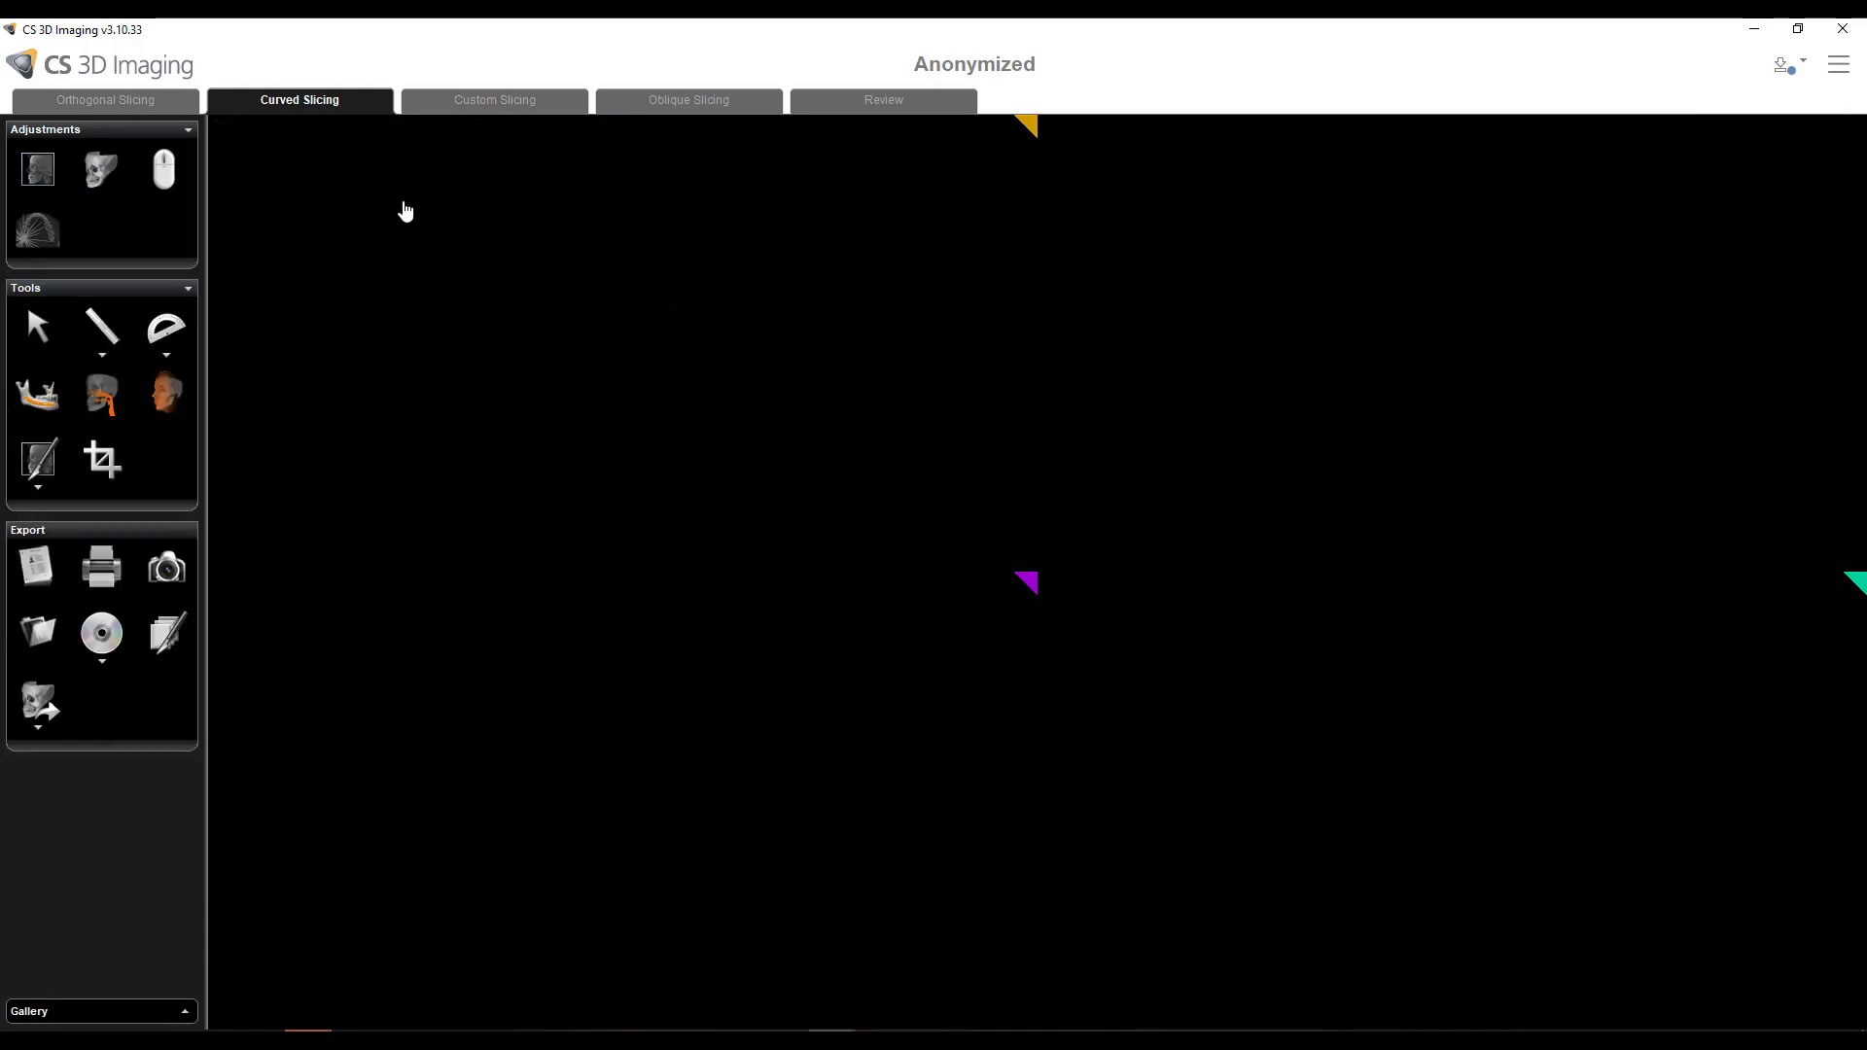
mouse_move(1170, 148)
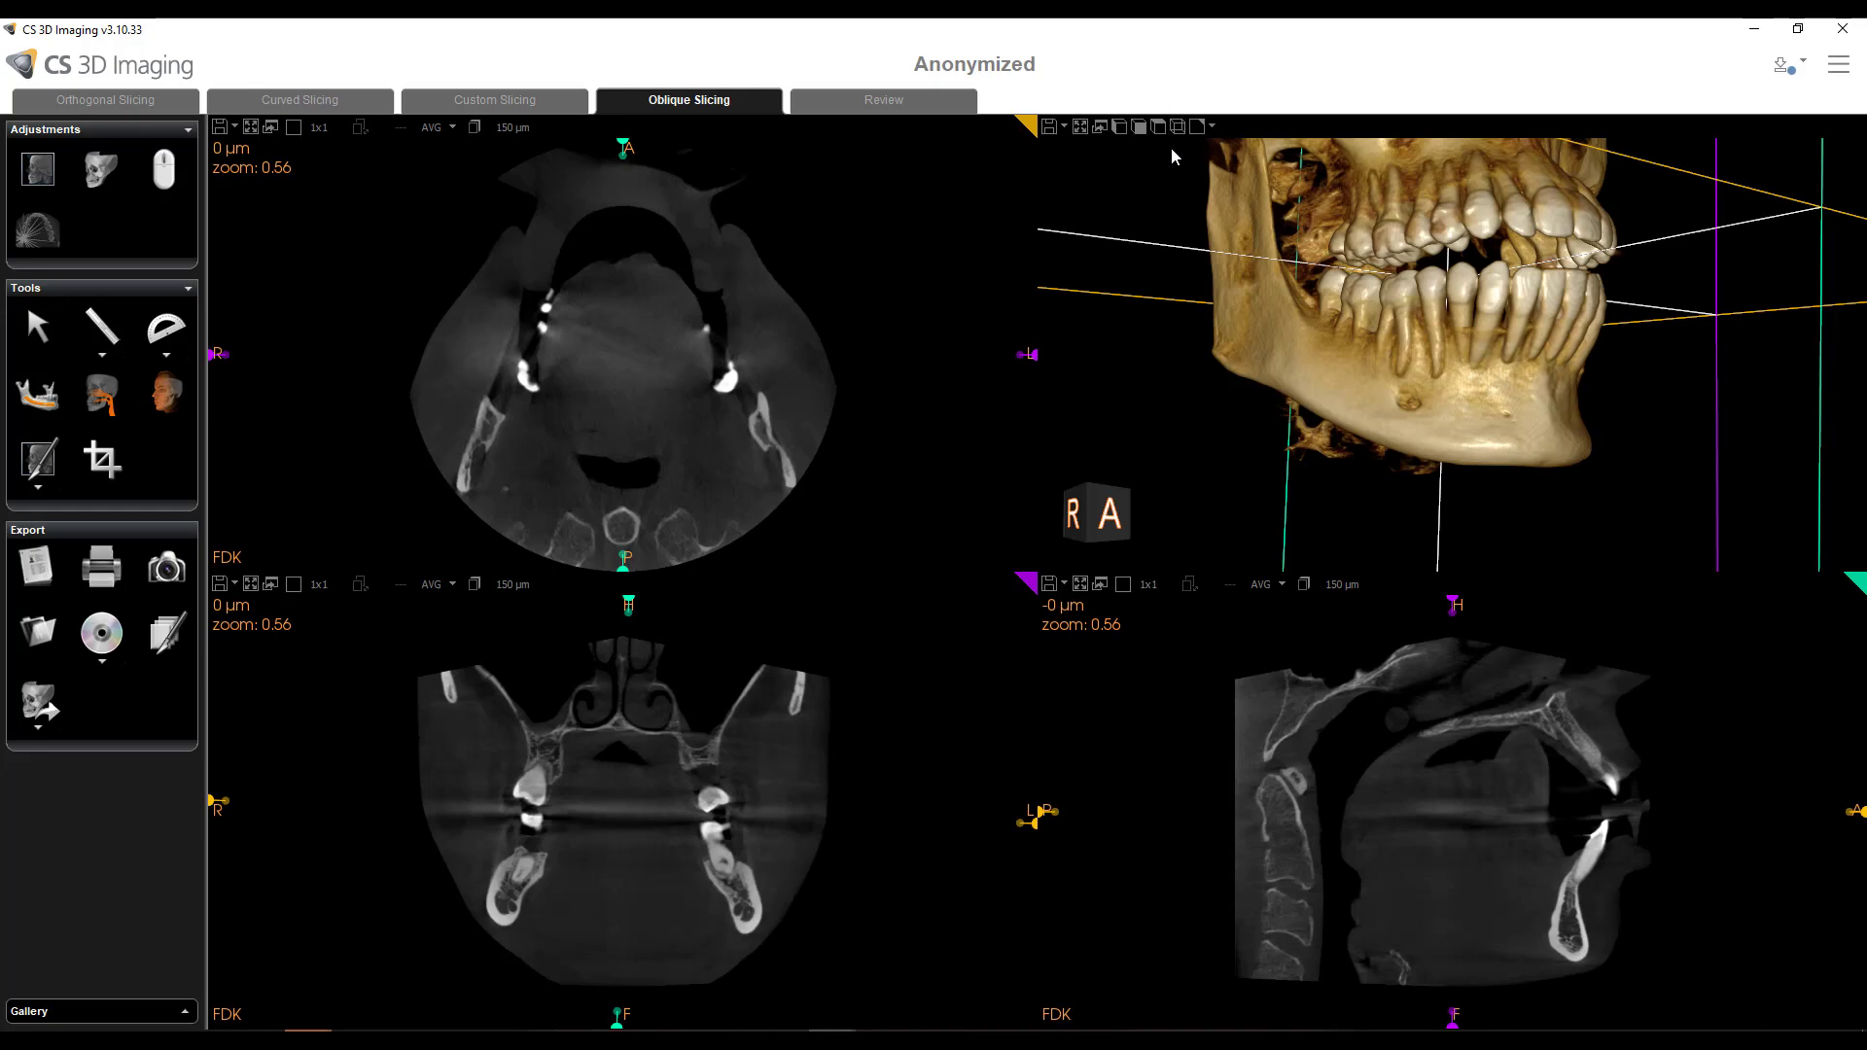
left_click(1080, 128)
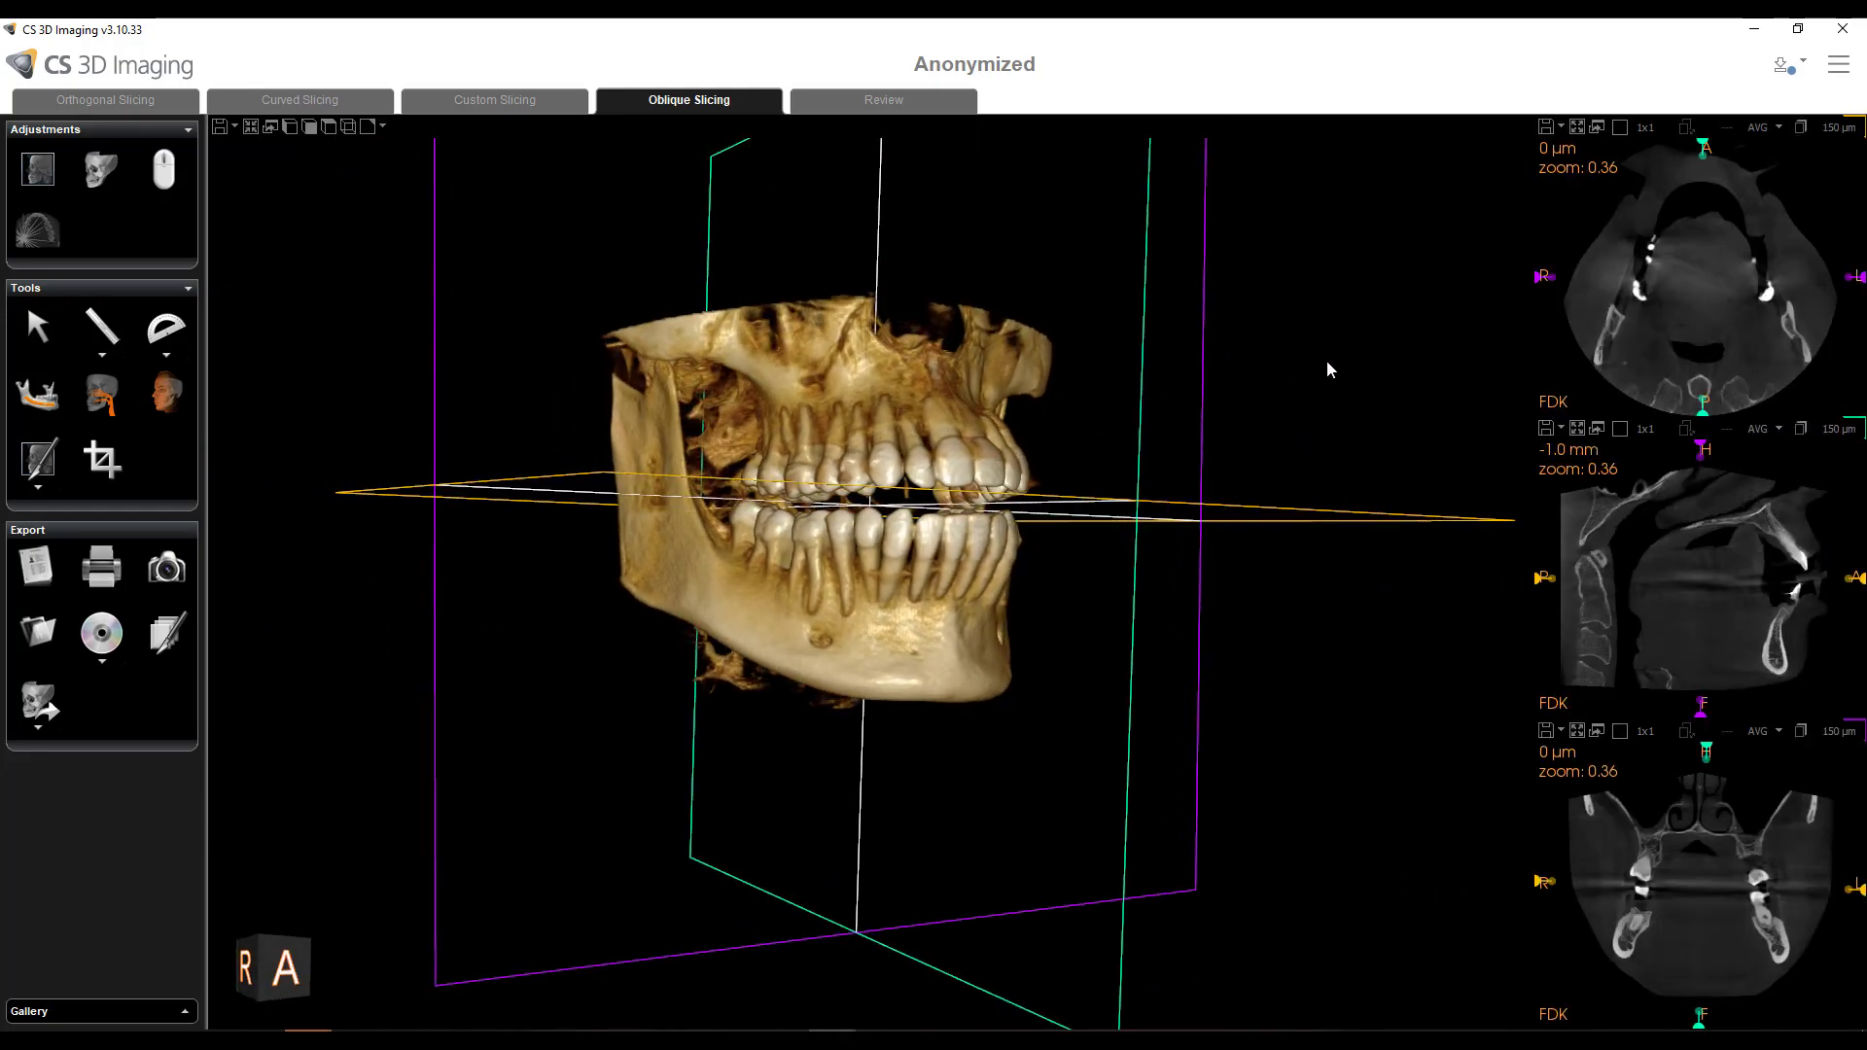
left_click_drag(1328, 367, 1184, 451)
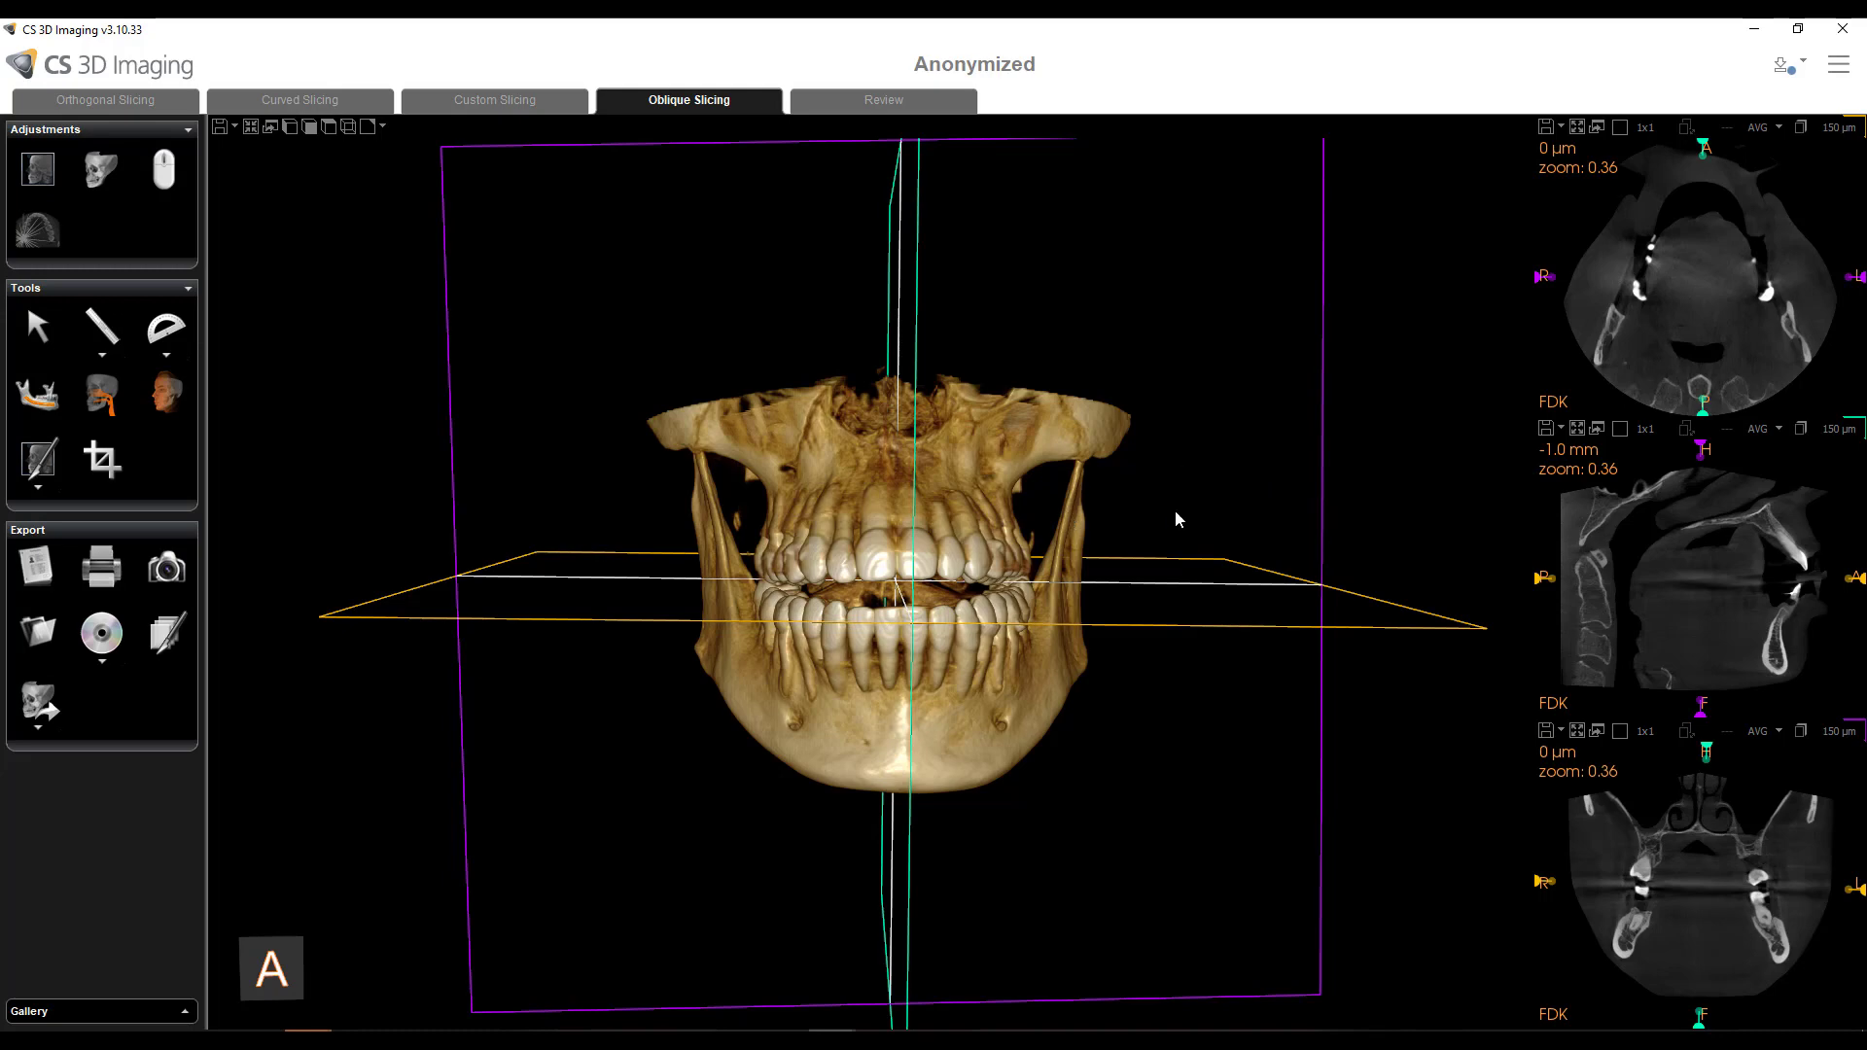
- Move the coronal plane to about -2.4 mm and the axial plane to about 8.1 mm within the 3D view
left_click_drag(1090, 498, 1111, 669)
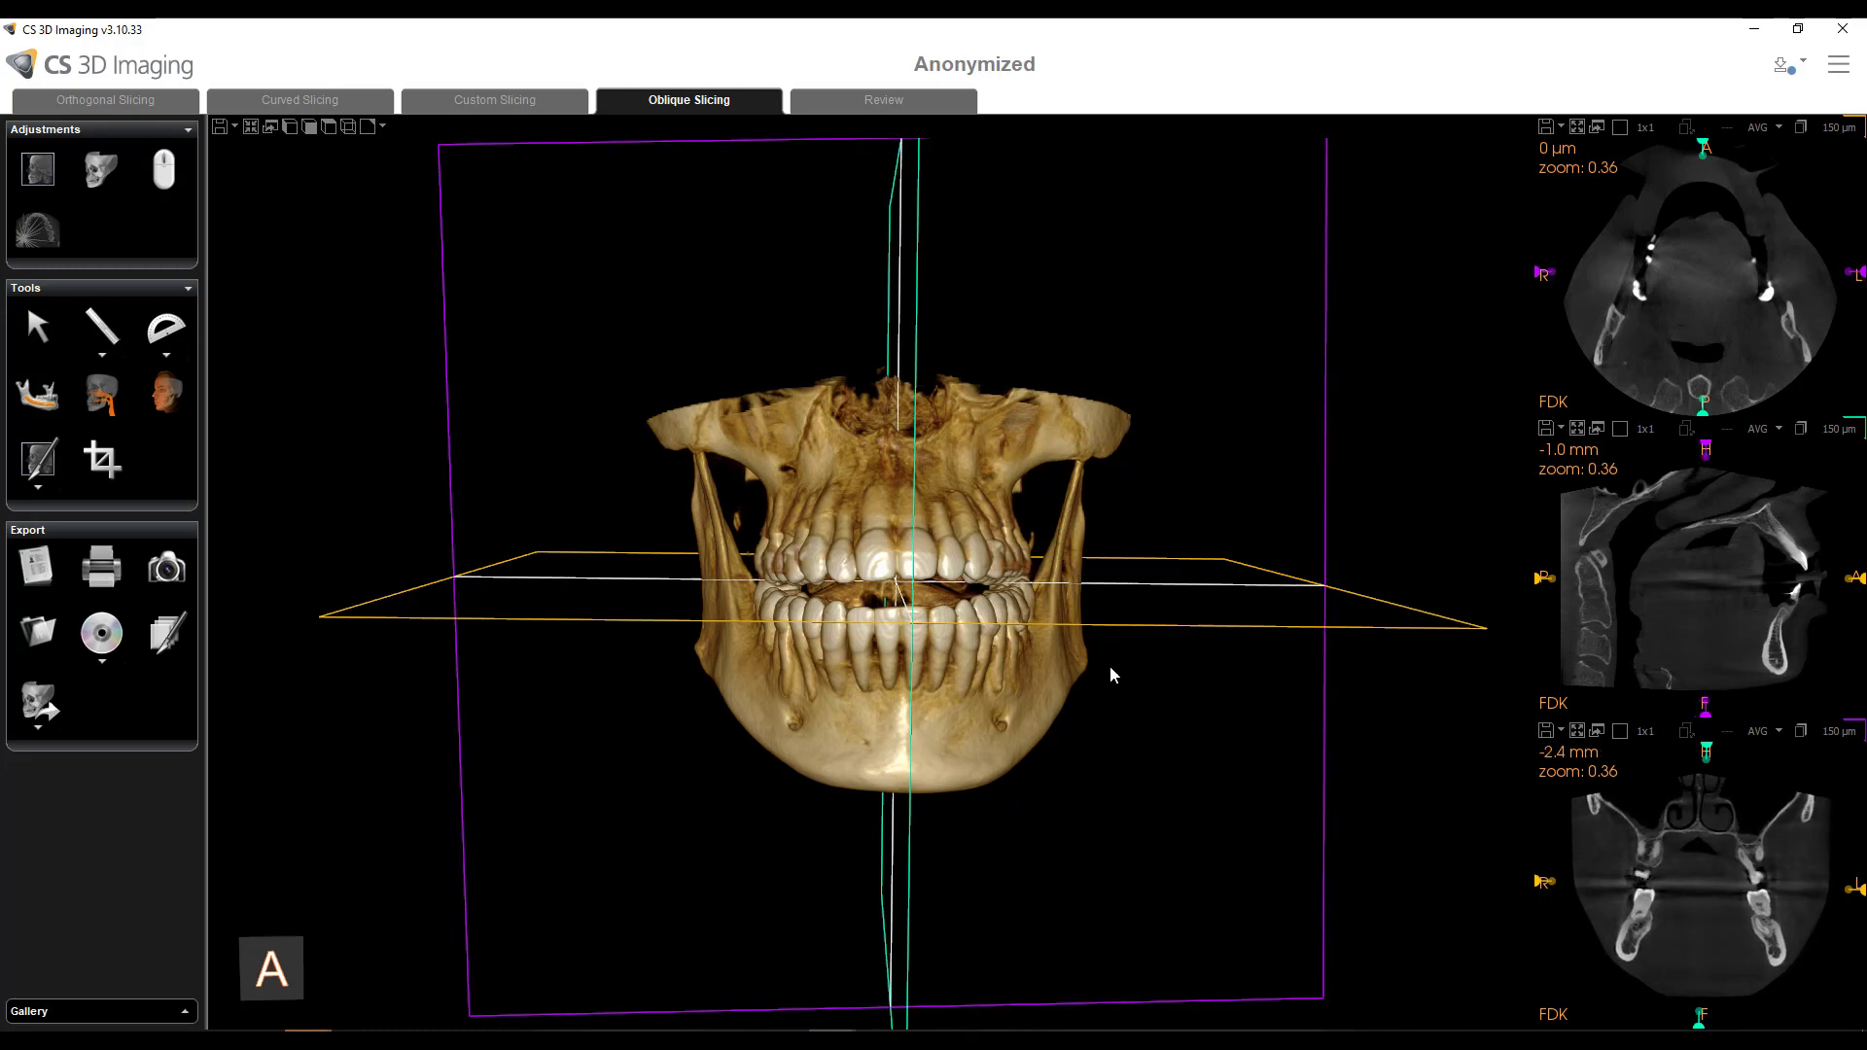
left_click_drag(1134, 586, 1120, 654)
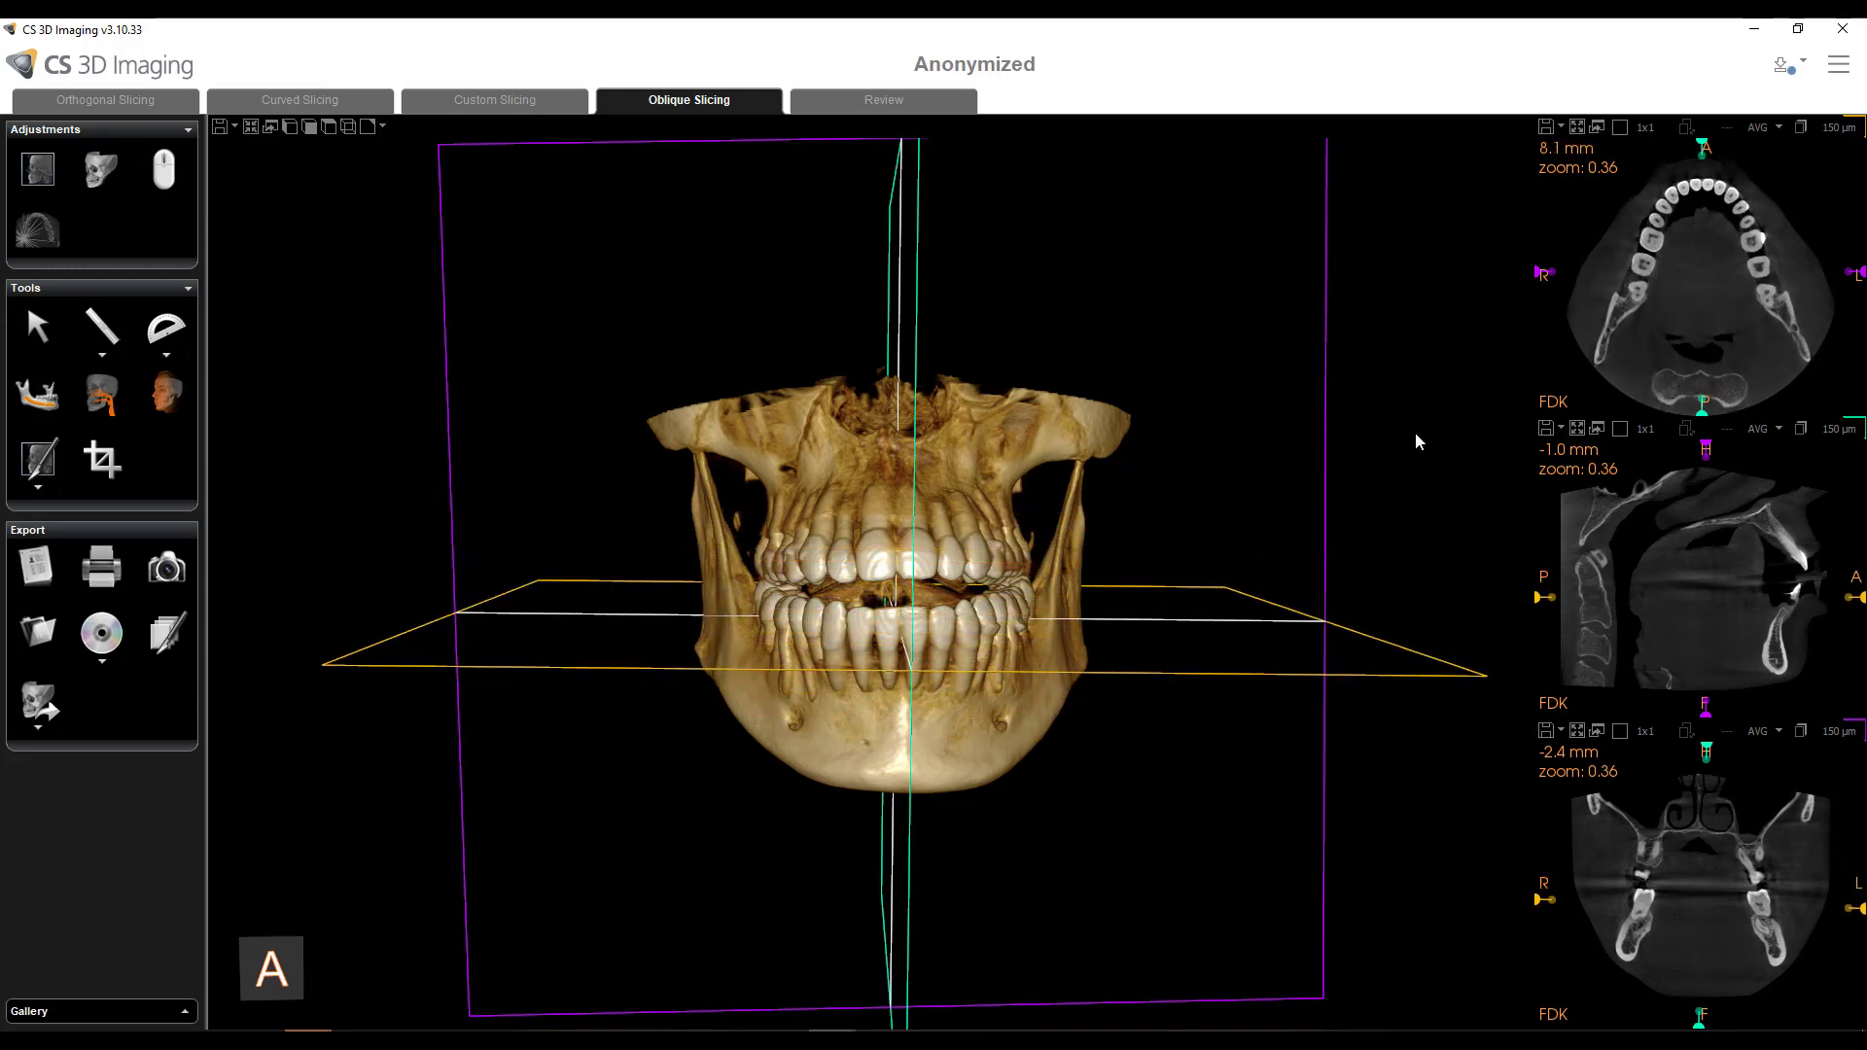
mouse_move(1417, 440)
left_mouse_down()
mouse_move(1238, 500)
mouse_move(1338, 421)
mouse_move(1409, 408)
mouse_move(1421, 428)
mouse_move(1402, 435)
left_mouse_up()
scroll(1251, 545, "down", 2)
scroll(1251, 552, "up", 4)
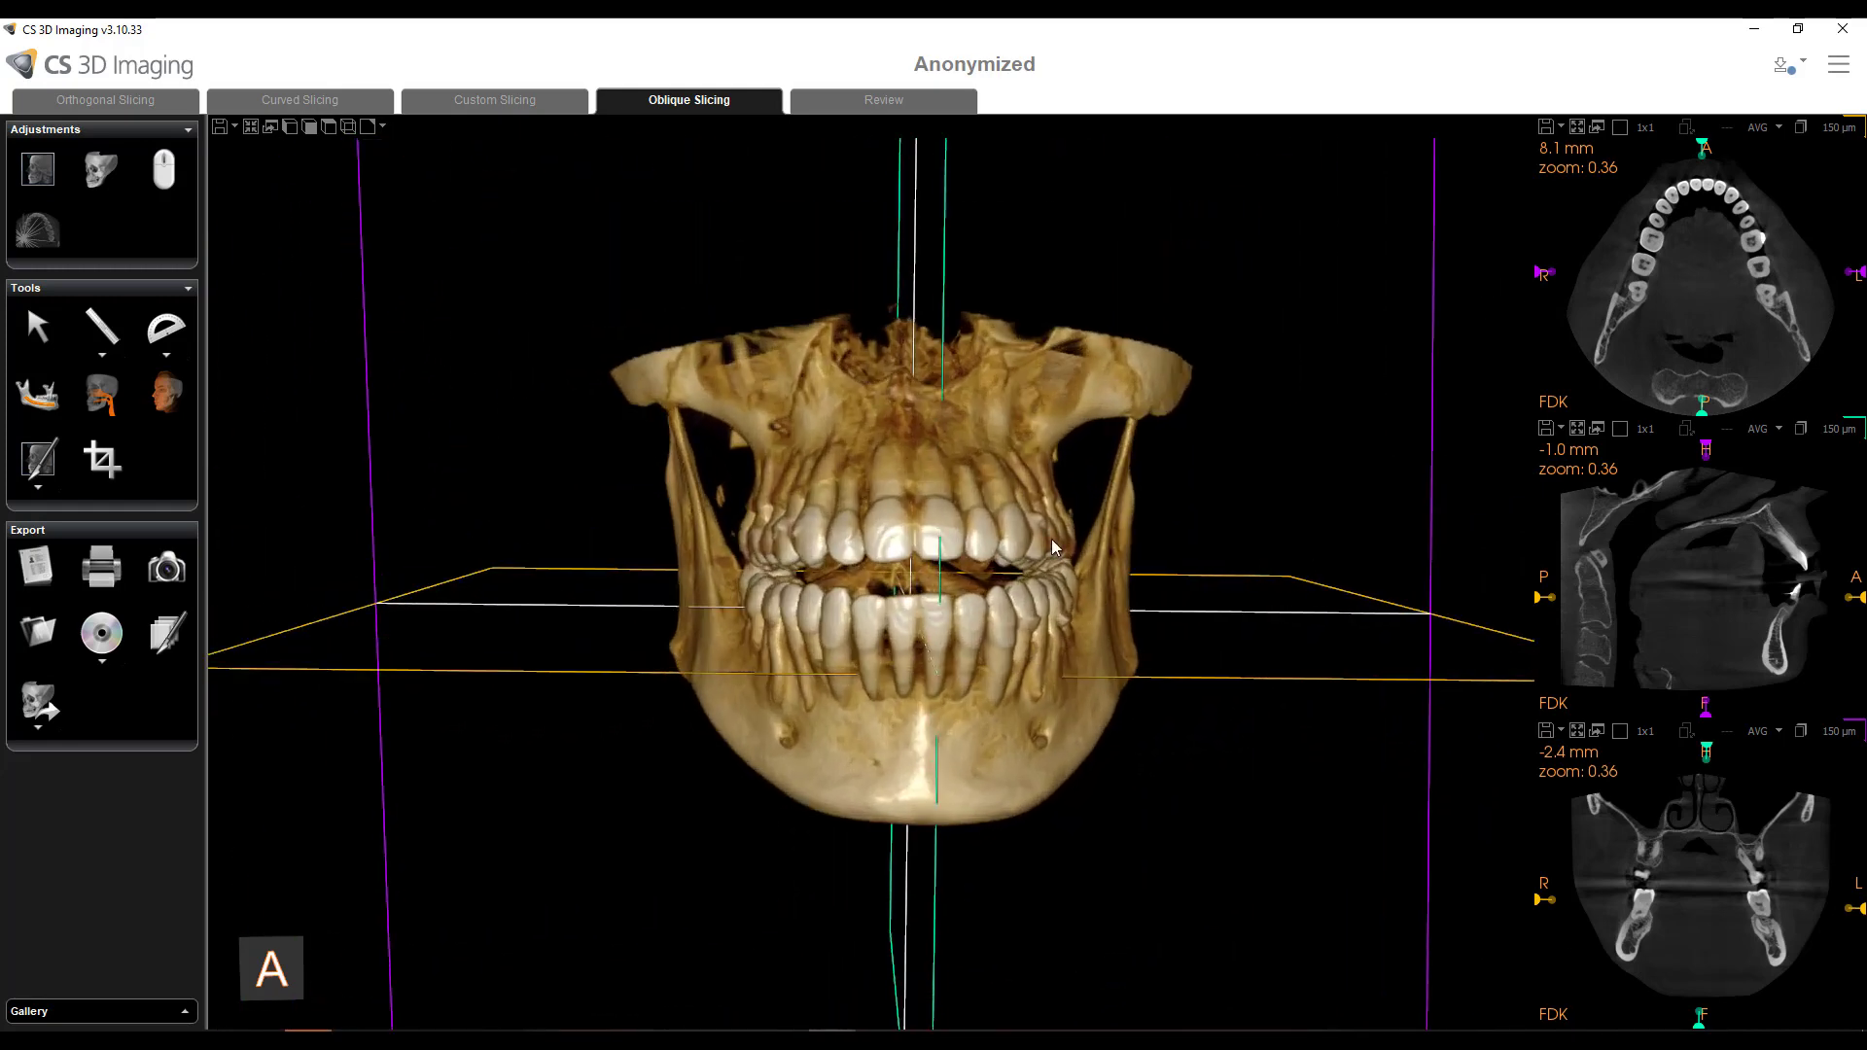
- Hide the slice planes in the oblique slicing 3D view with the No plane option
left_click(377, 133)
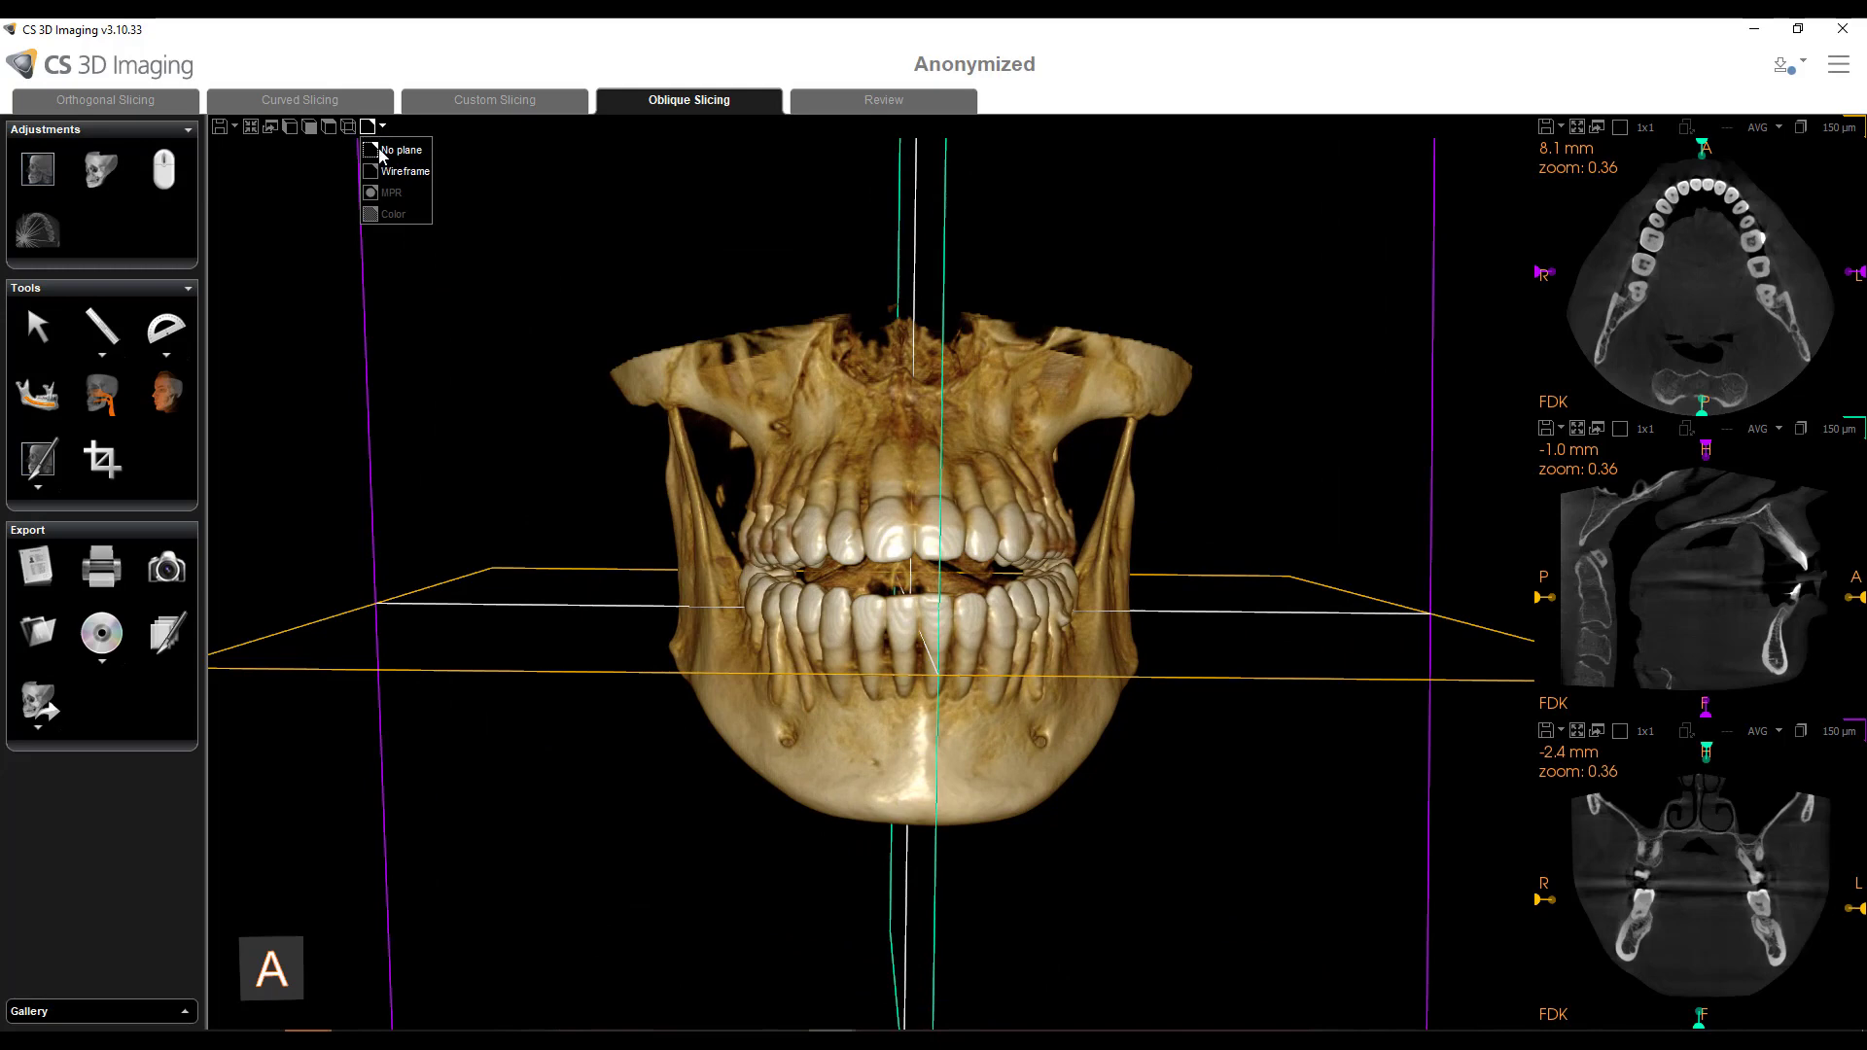
left_click(379, 149)
left_click_drag(787, 515, 414, 300)
- Display the slice planes as MPR in the 3D view and move the axial plane to about 8.4 mm
left_click(370, 131)
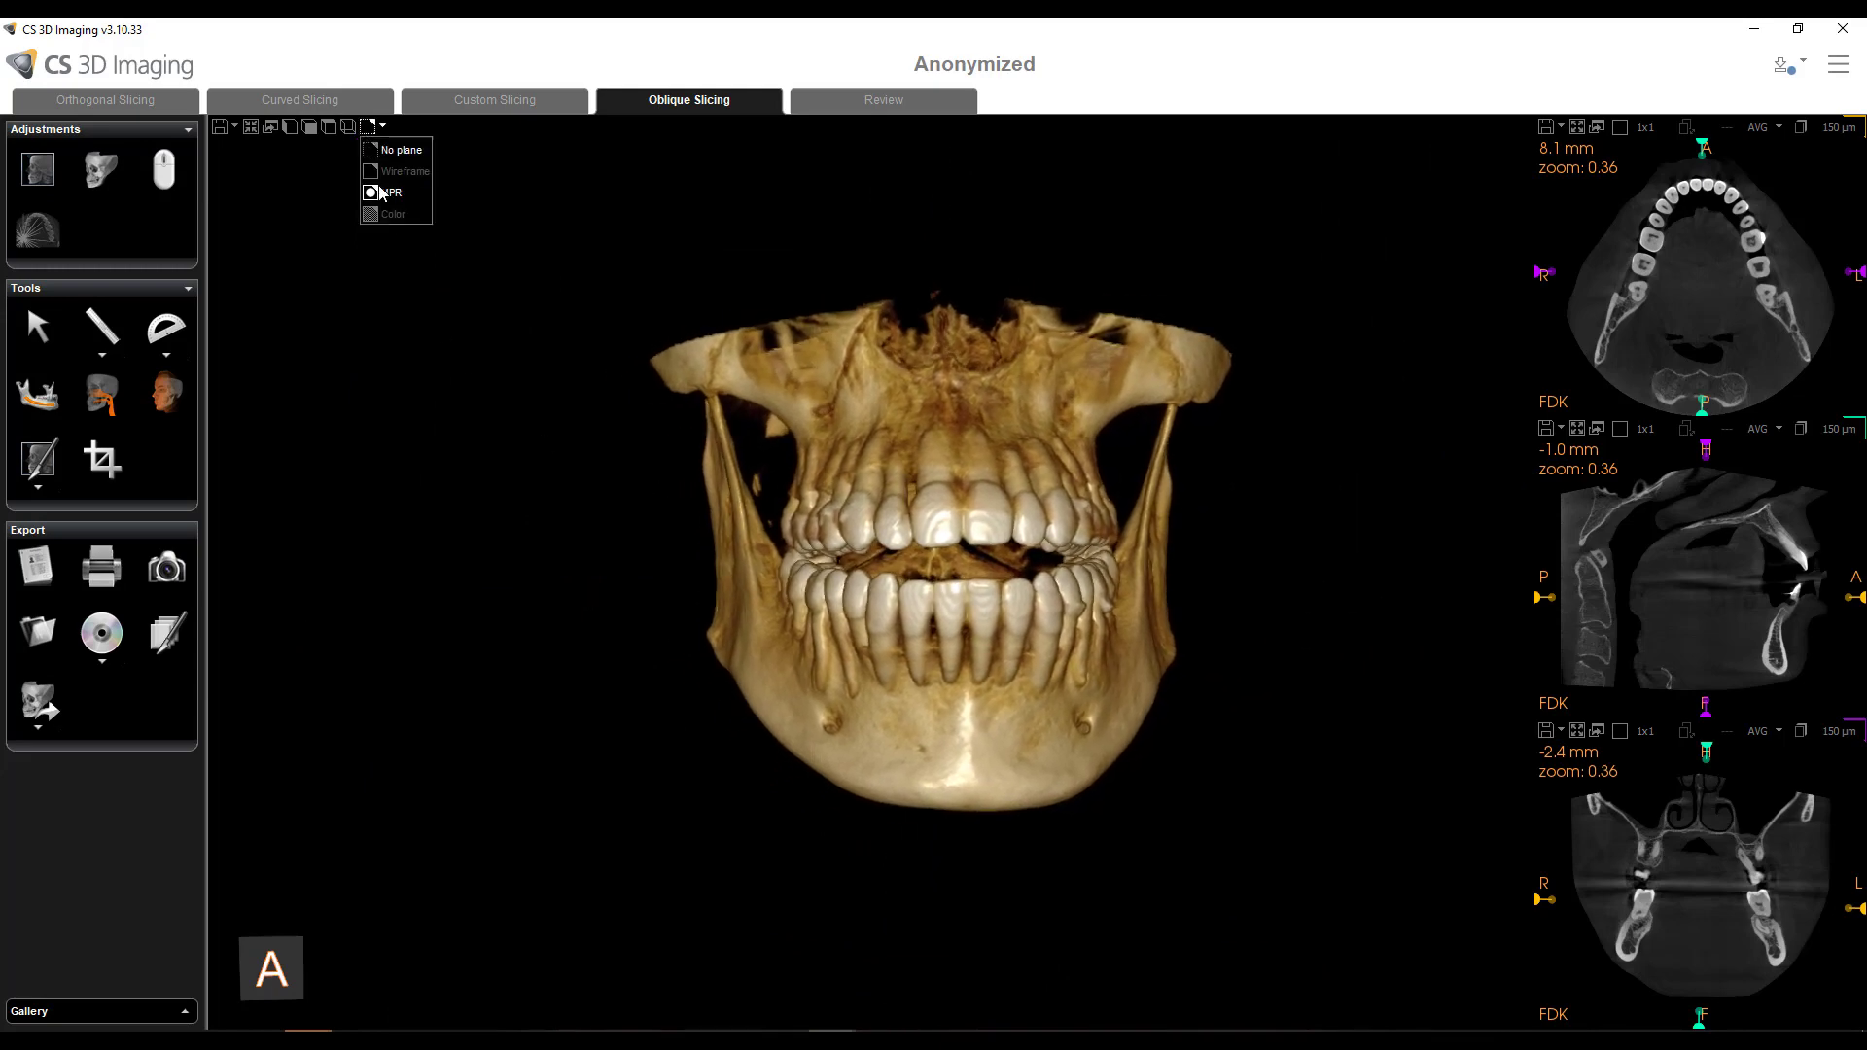
left_click(381, 193)
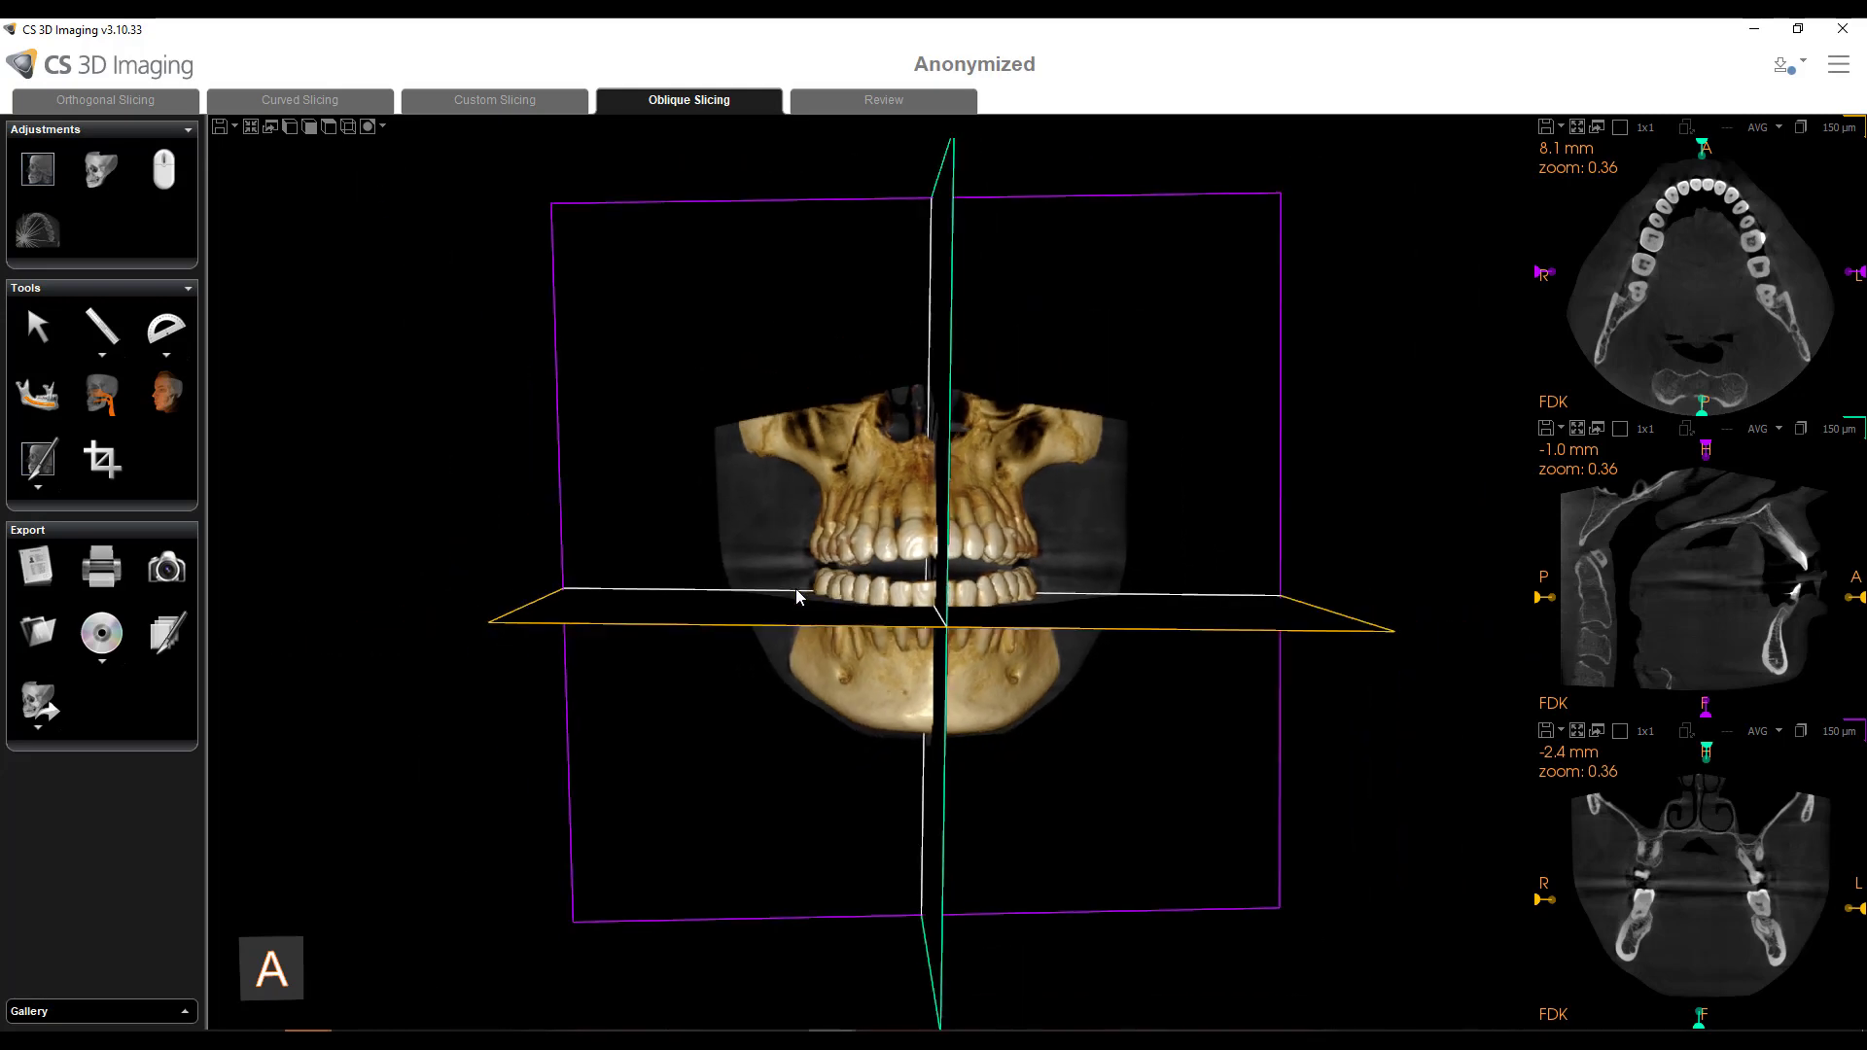
left_click_drag(540, 633, 558, 725)
mouse_move(1118, 648)
left_mouse_down()
mouse_move(1128, 749)
mouse_move(1108, 636)
left_mouse_up()
- Set the slice plane display to Color and rotate the volume to examine the solid planes
left_click(382, 126)
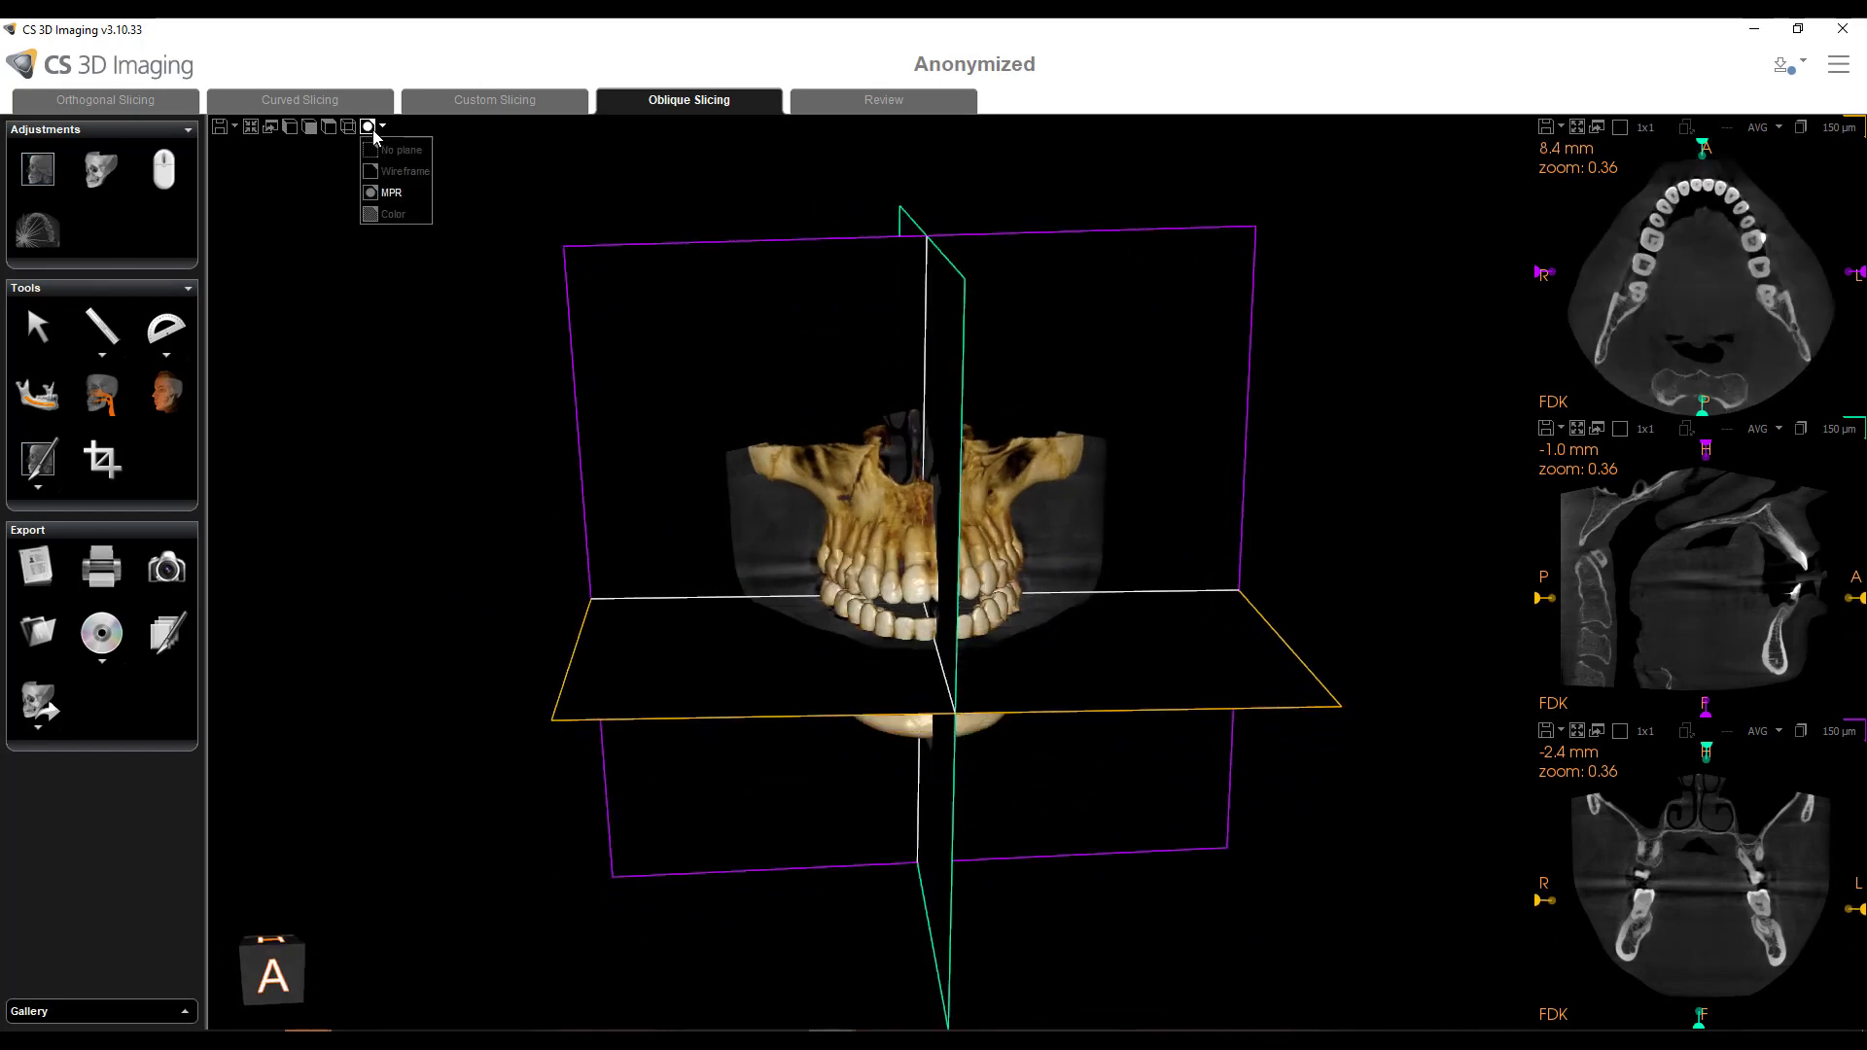
left_click(387, 208)
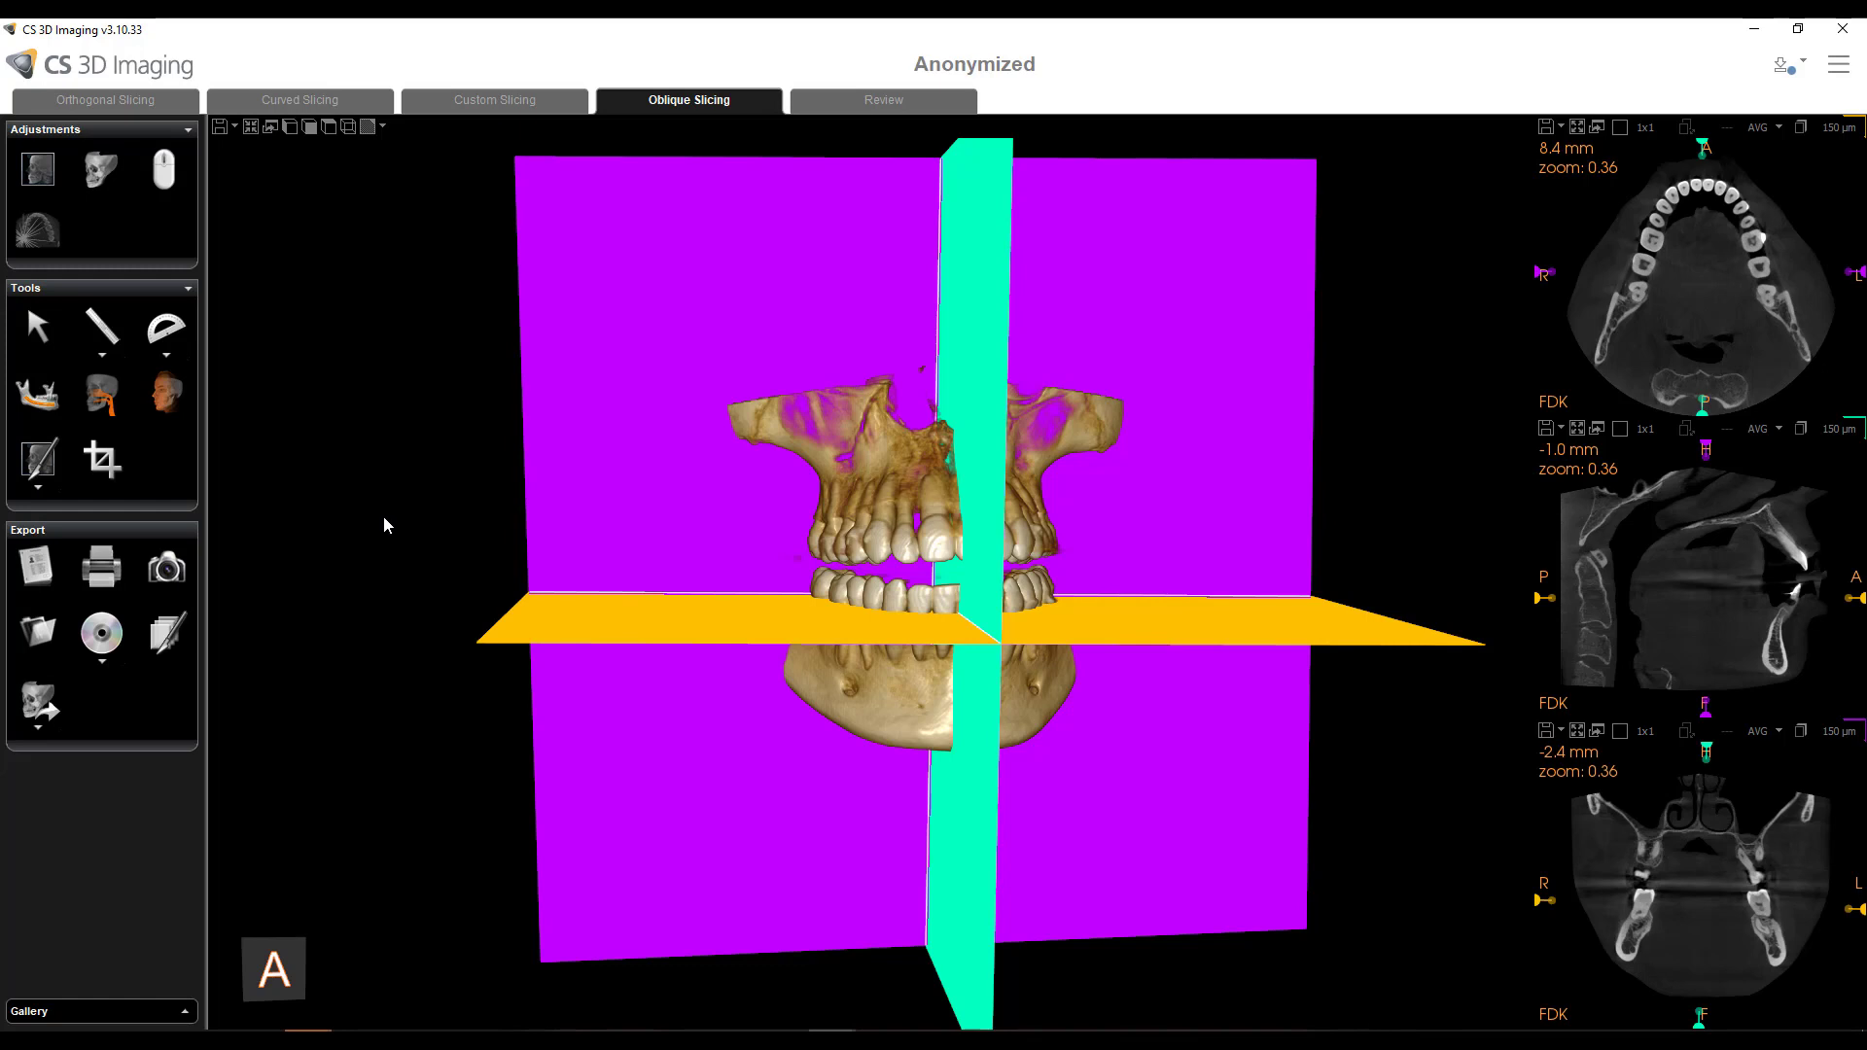
left_click_drag(383, 516, 433, 507)
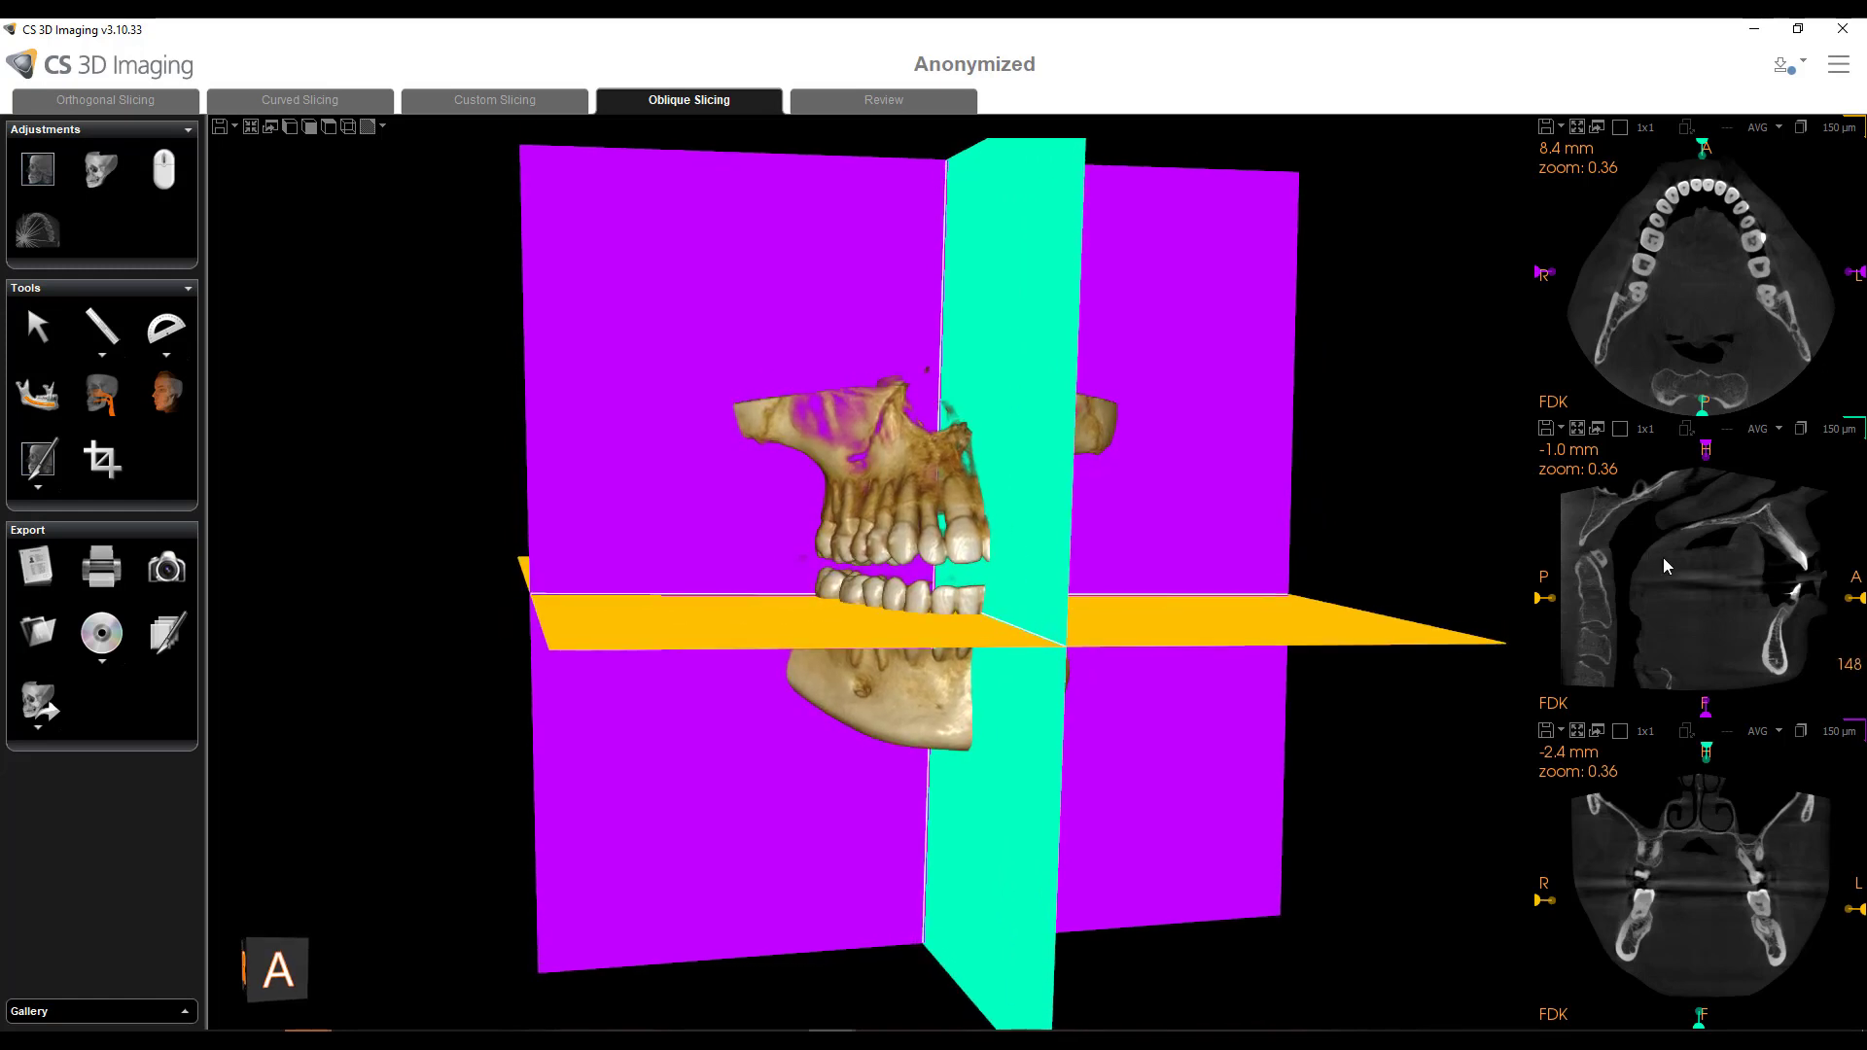
left_click_drag(1322, 522, 1281, 554)
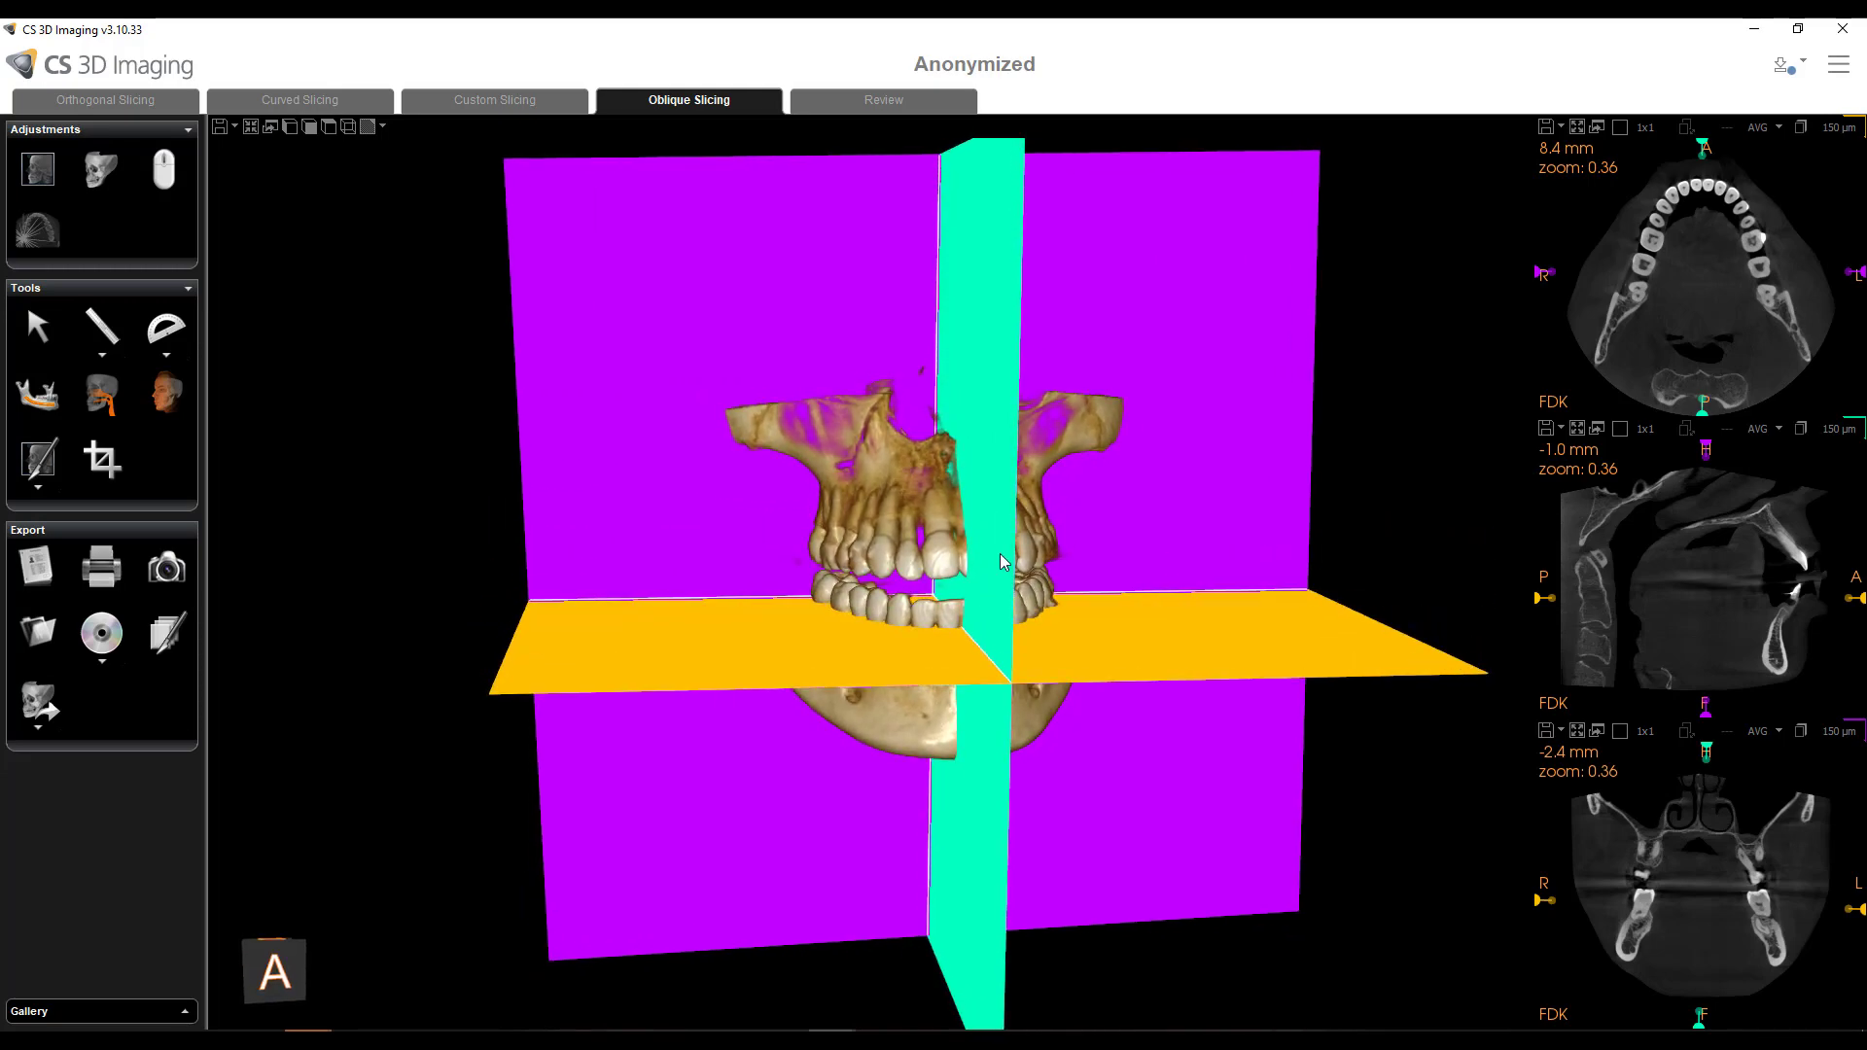
- Set the plane display back to No plane and enlarge the front view of the jaws
left_click(379, 128)
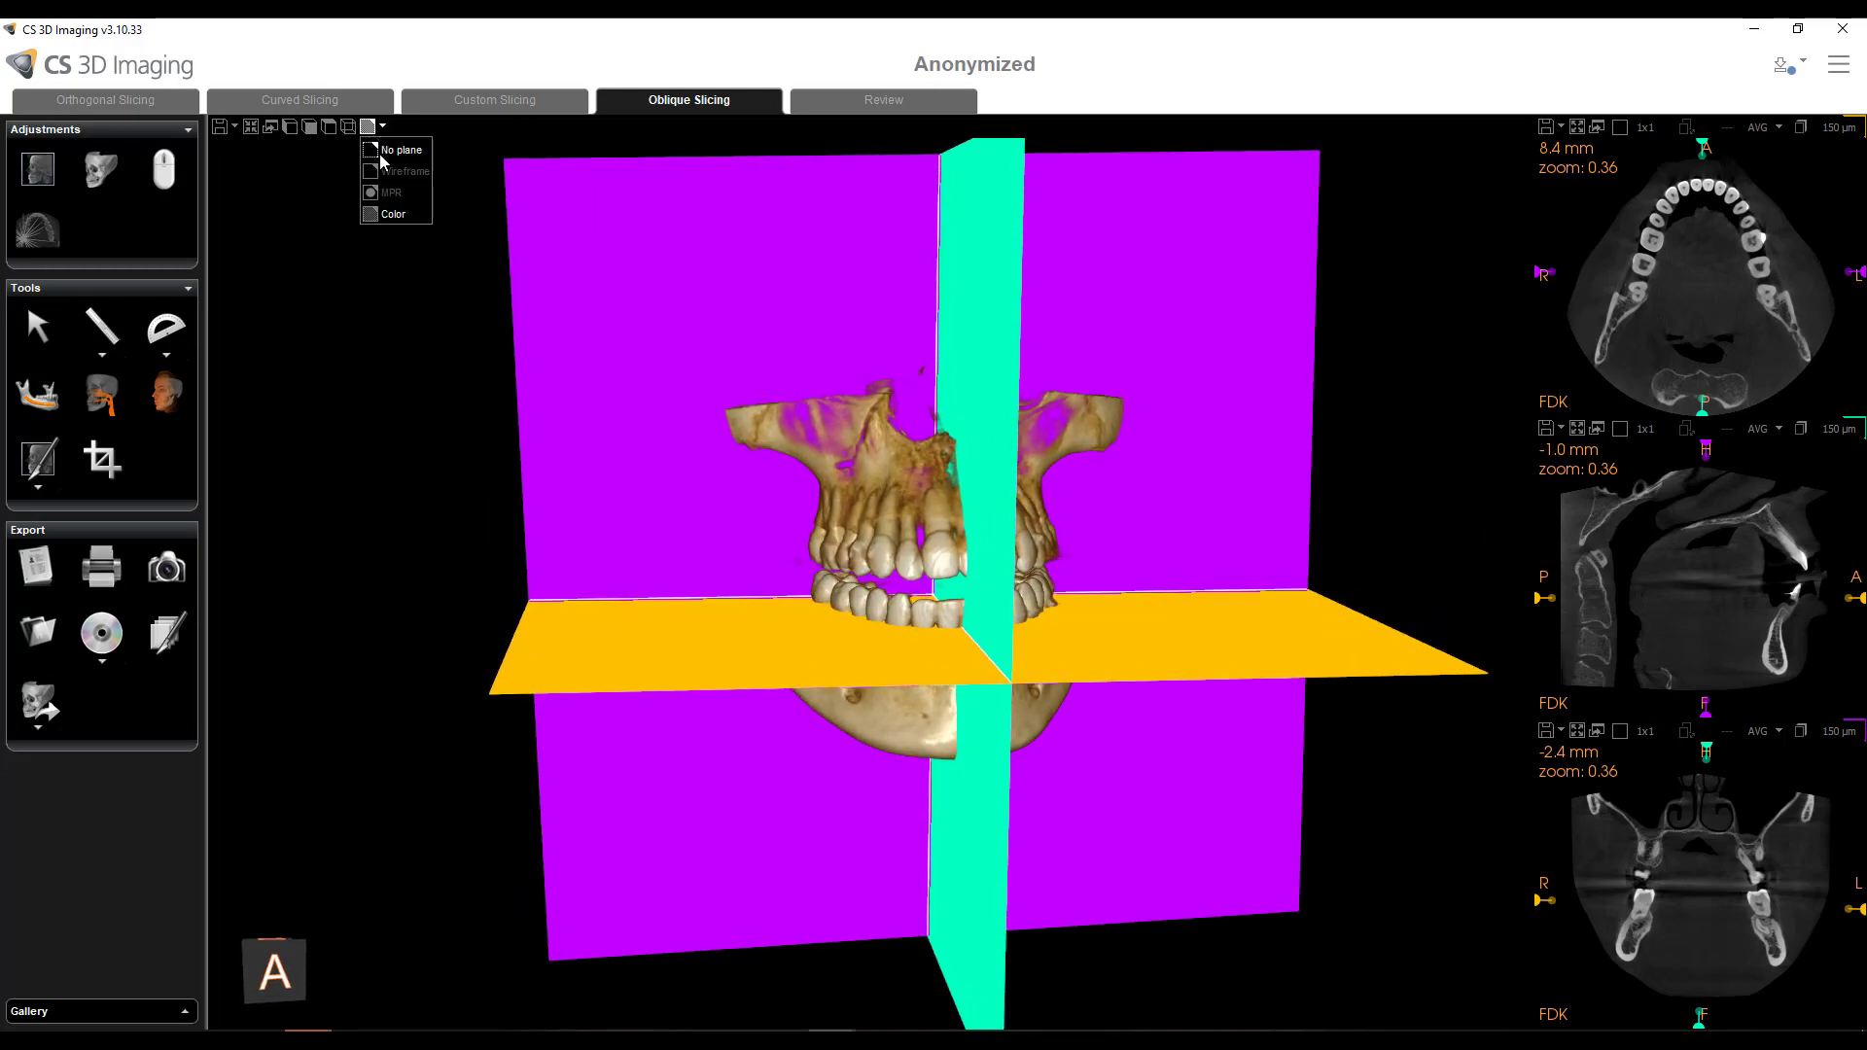
left_click(379, 153)
left_click_drag(838, 453, 990, 656)
scroll(1069, 659, "up", 4)
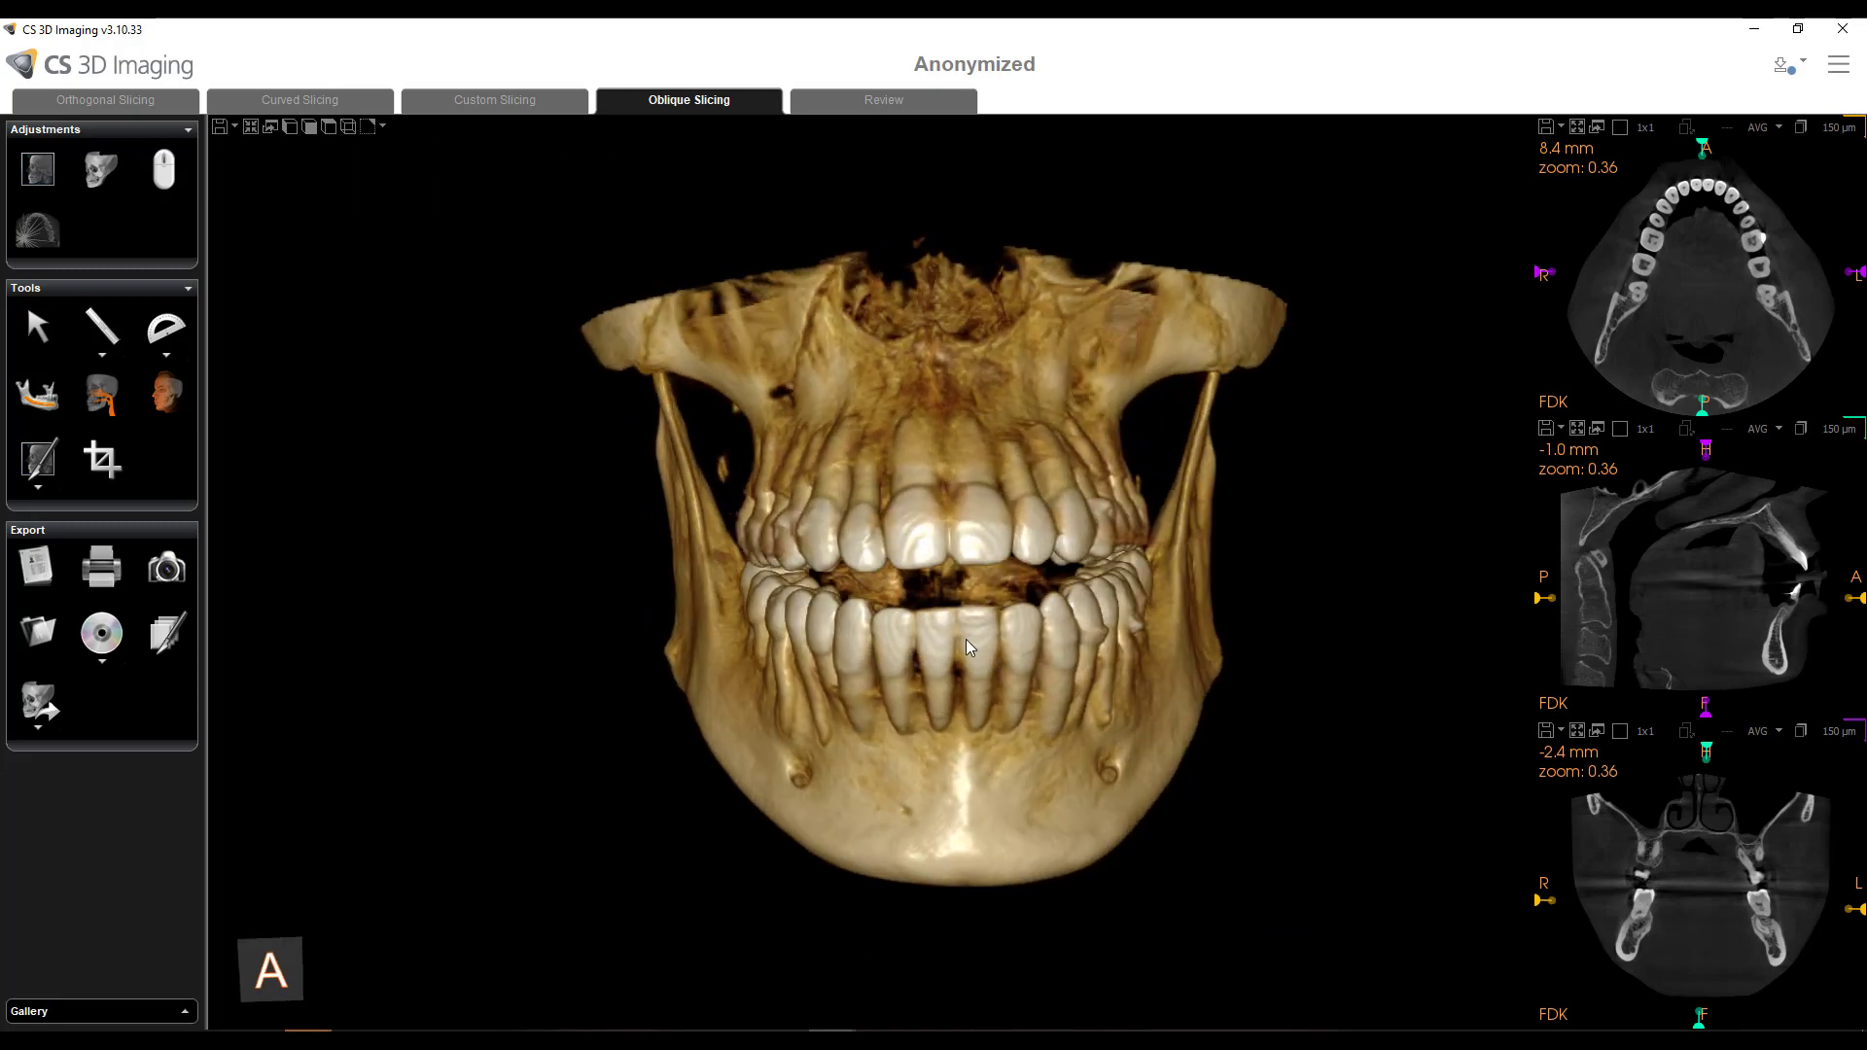